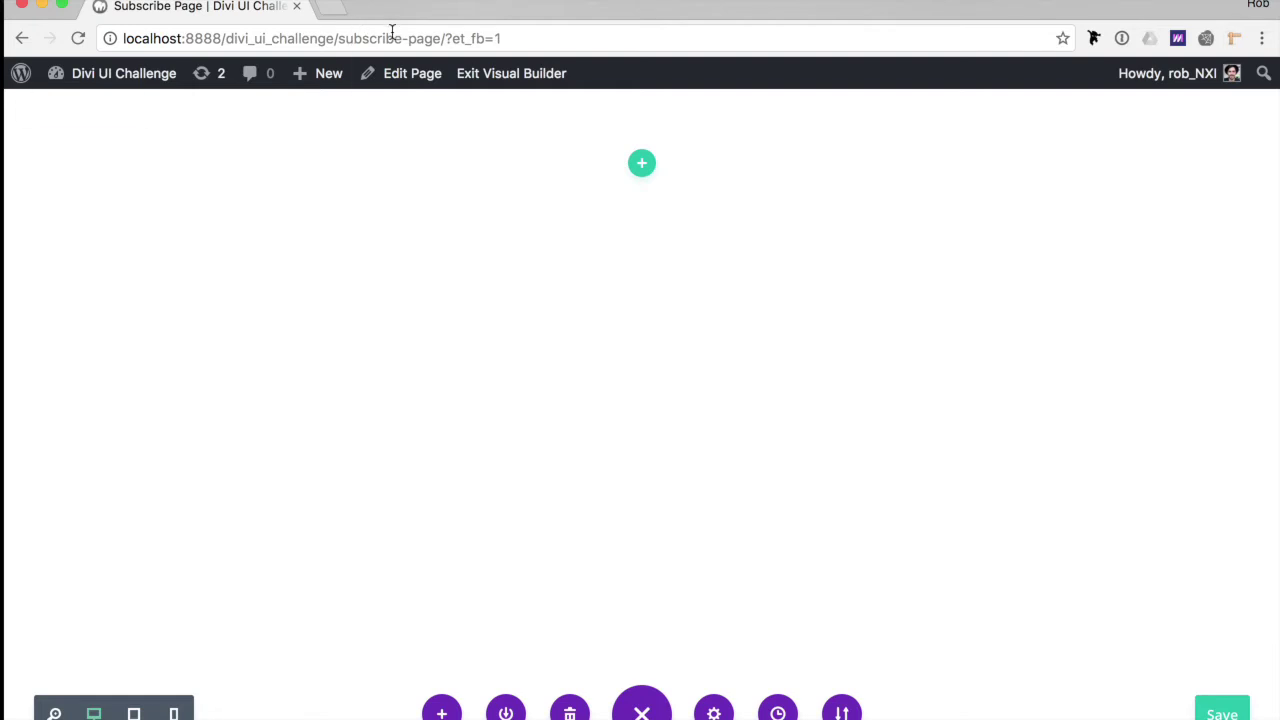
Open the empty Subscribe Page in the visual builder with one blank section.
mouse_move(534, 203)
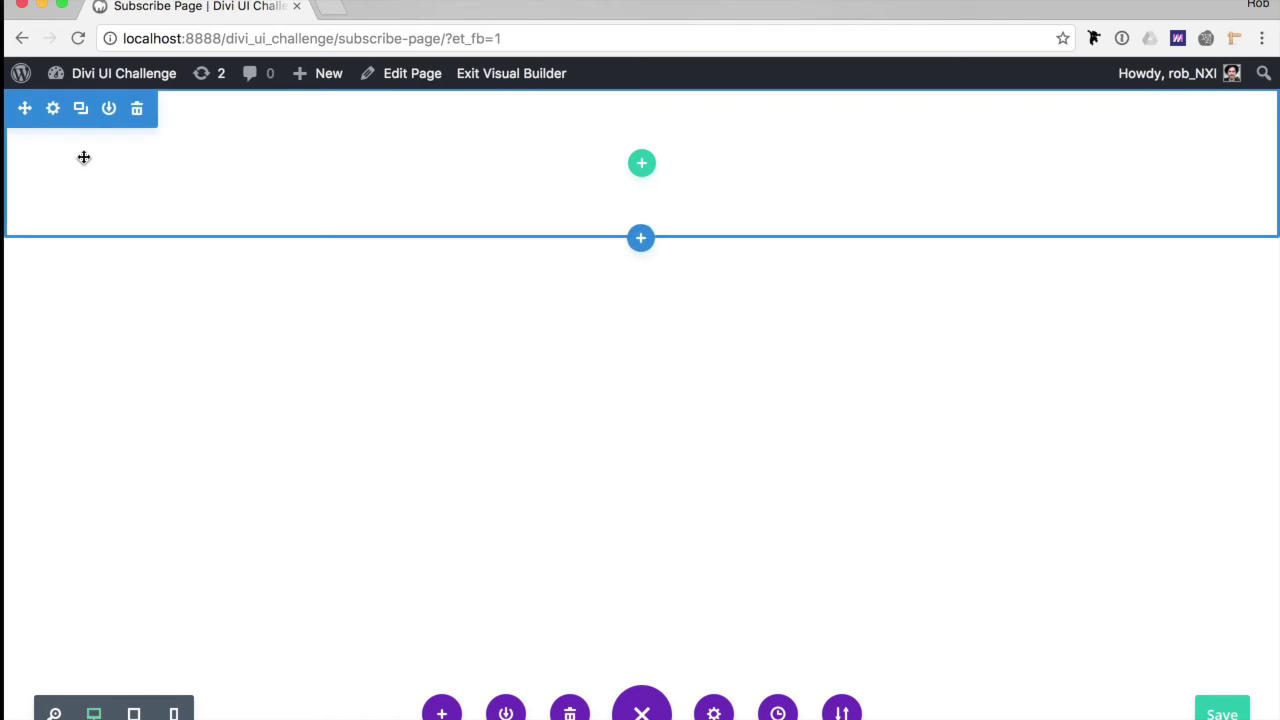
Set buble_galaxy.jpg as the section's background image and save.
left_click(53, 108)
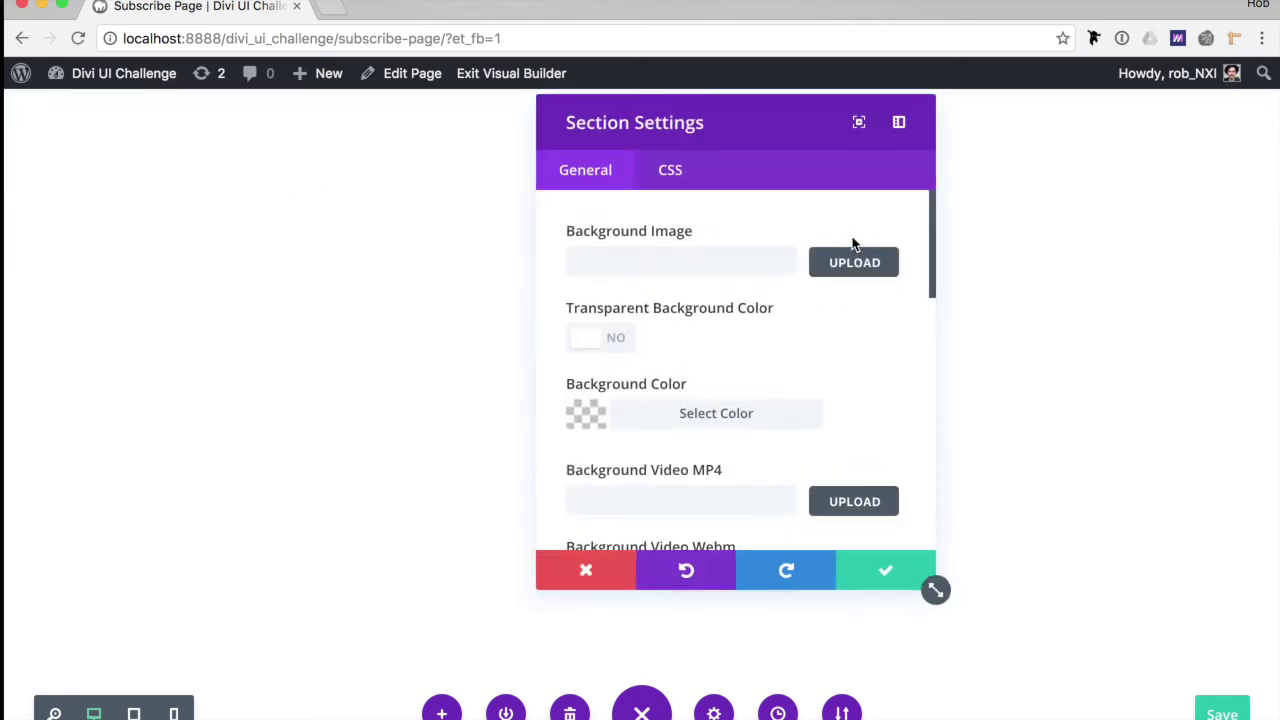
left_click(848, 262)
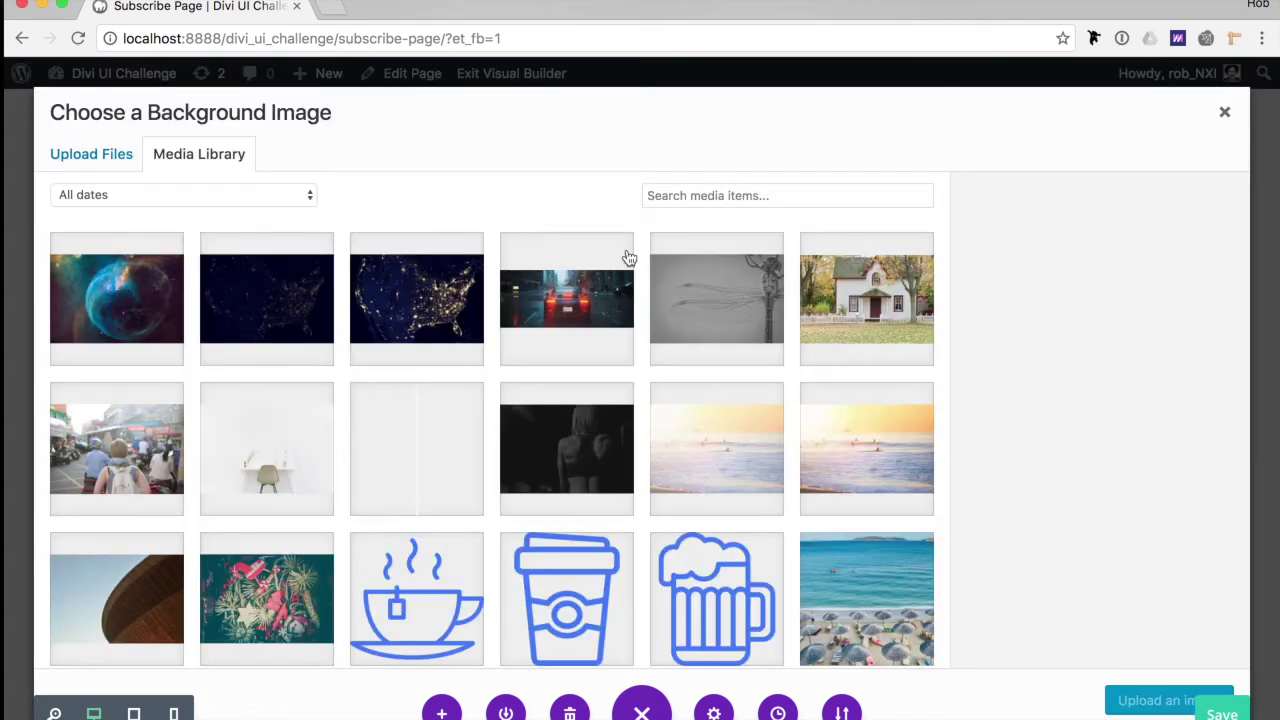
left_click(128, 294)
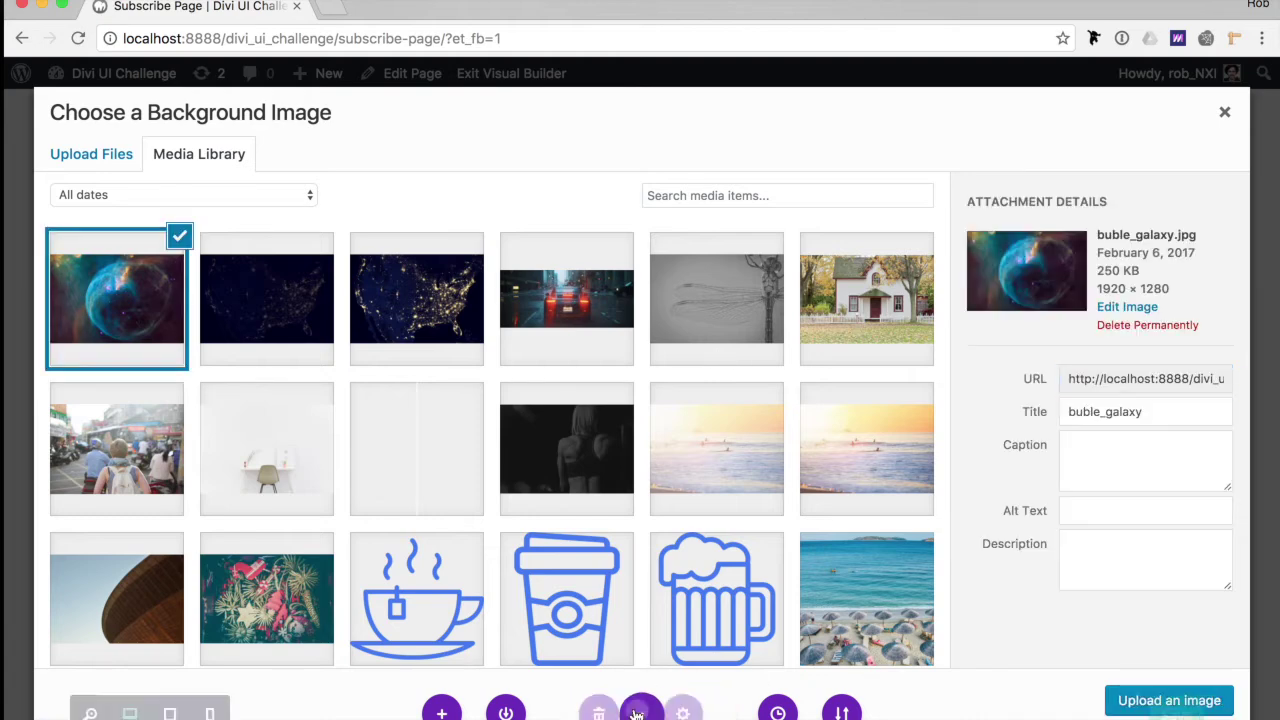
left_click(1127, 700)
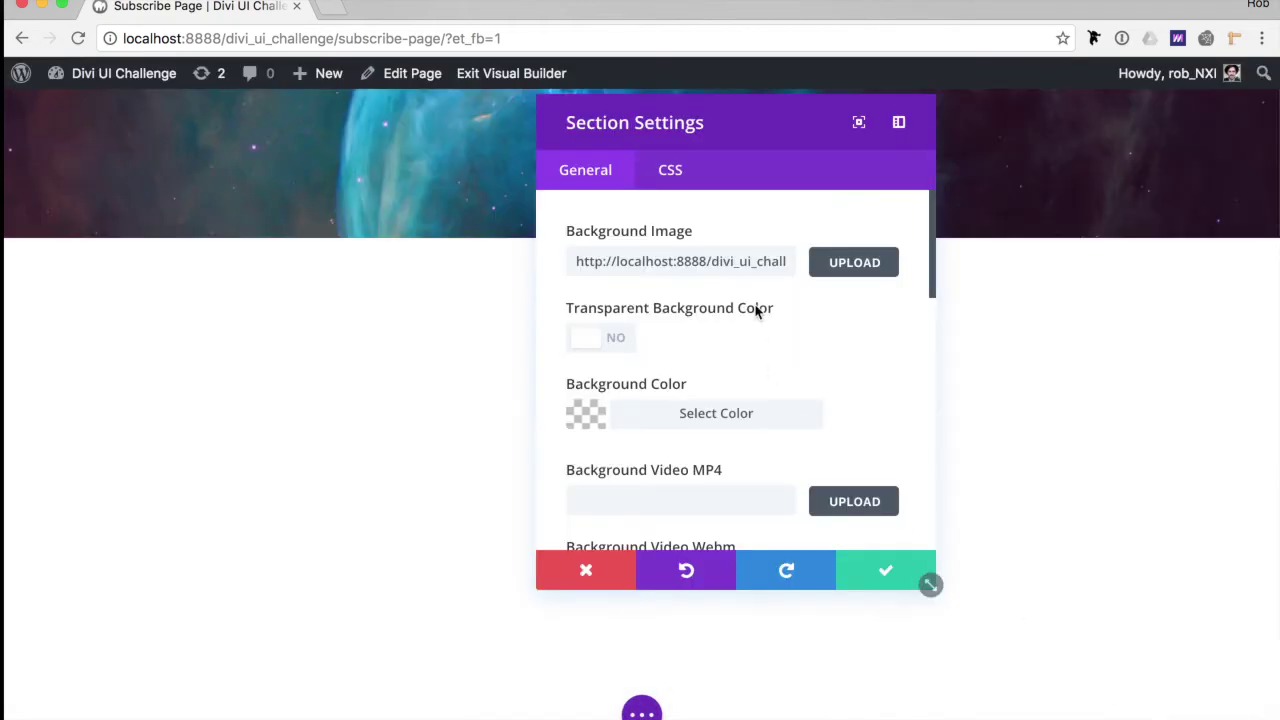
left_click(880, 568)
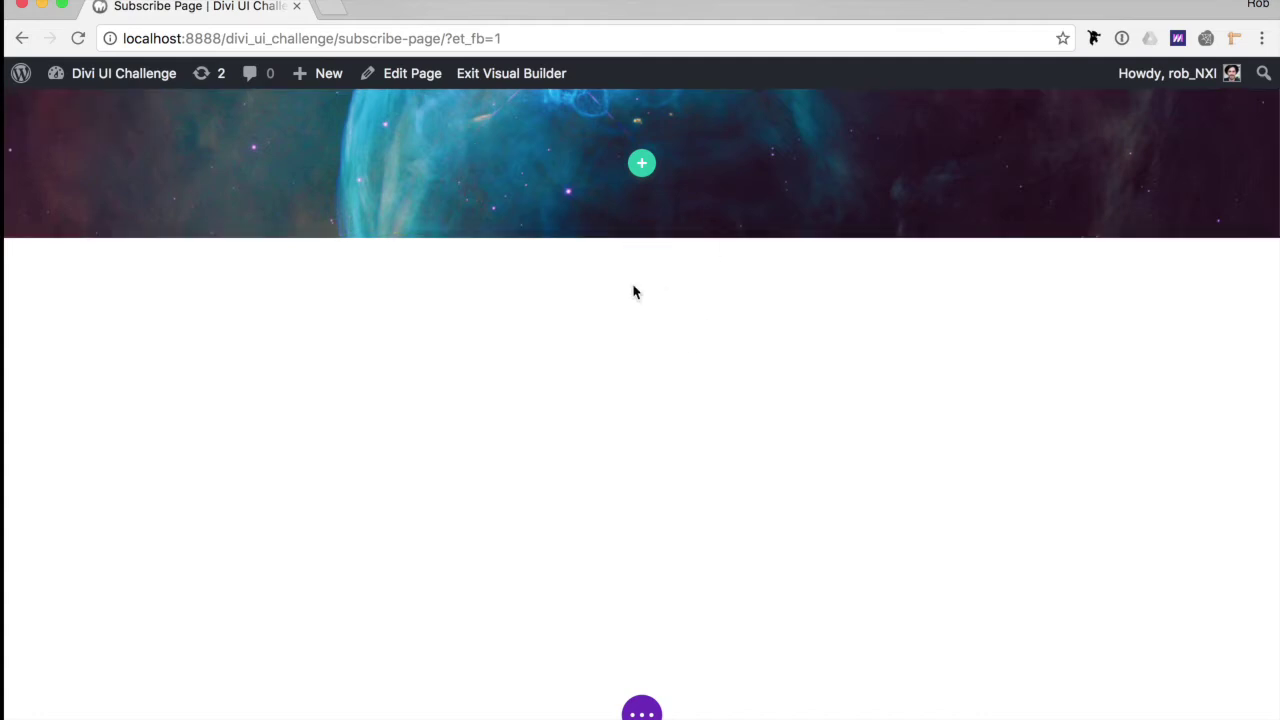
Reopen the section's background image library, then close it without changes.
mouse_move(629, 197)
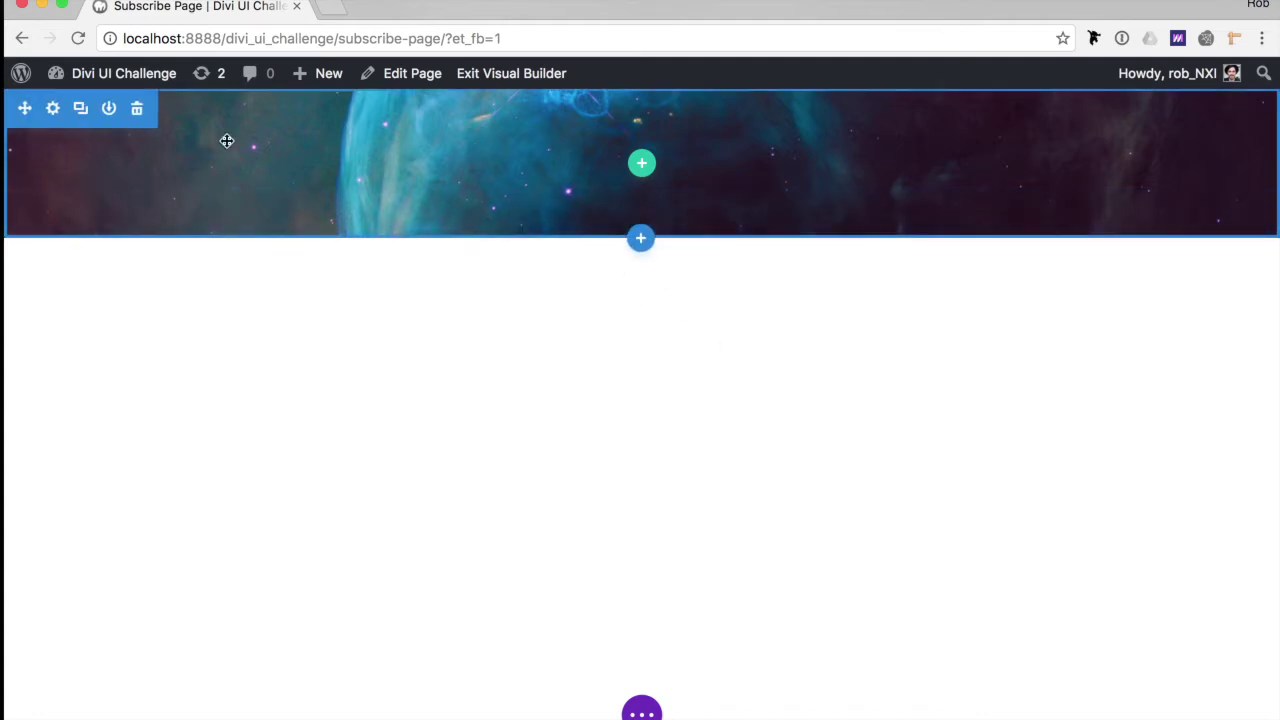
left_click(52, 107)
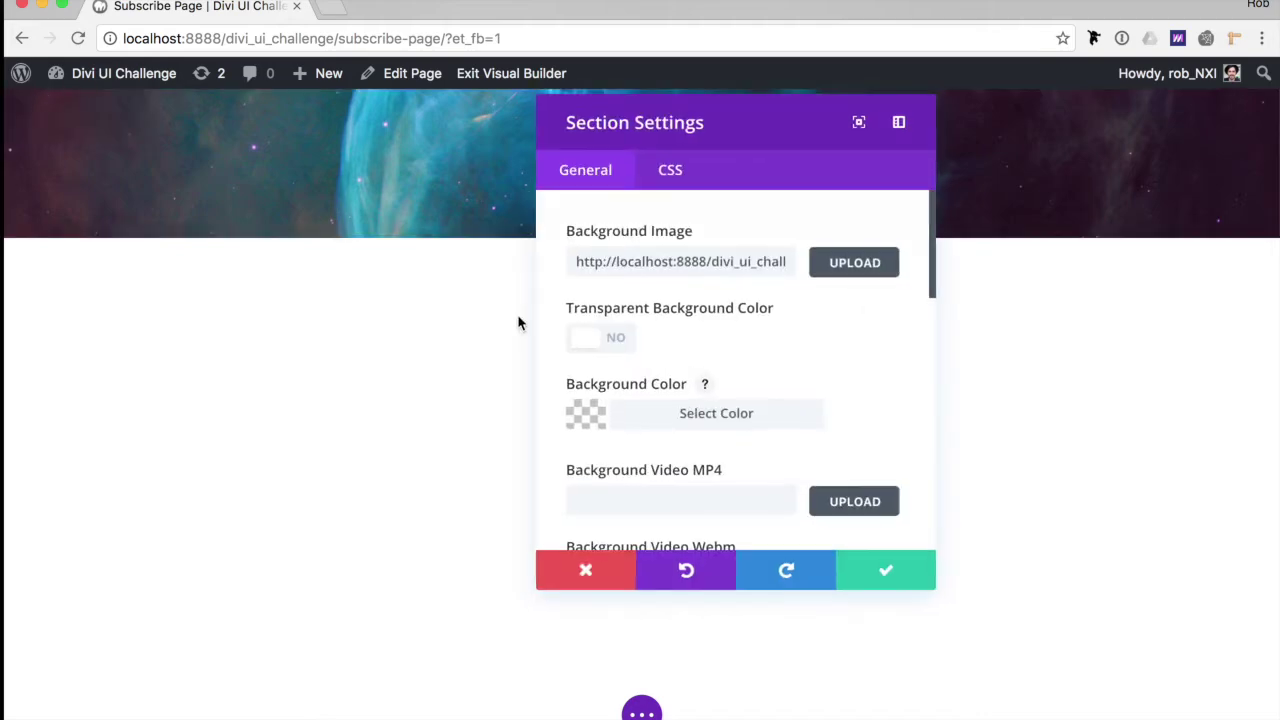
left_click(838, 263)
left_click(120, 298)
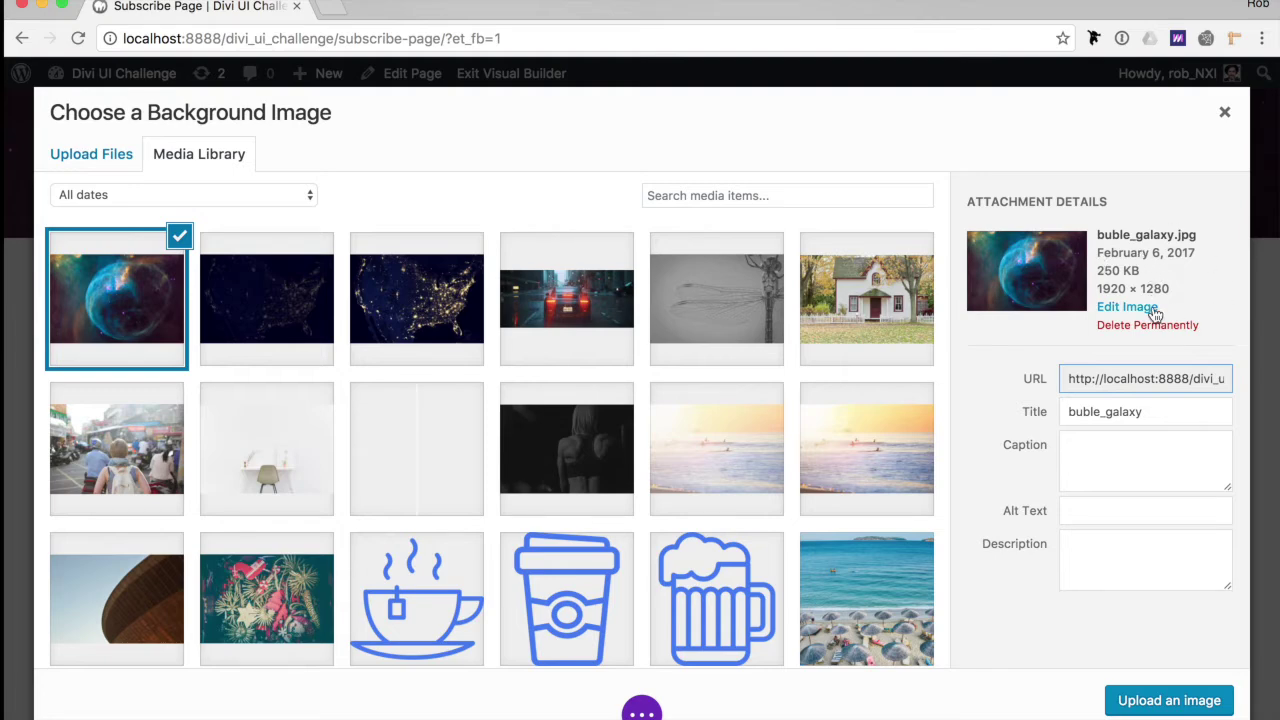
left_click(1224, 112)
Add a two-column row to the galaxy section with a Text module in the first column.
left_click(898, 570)
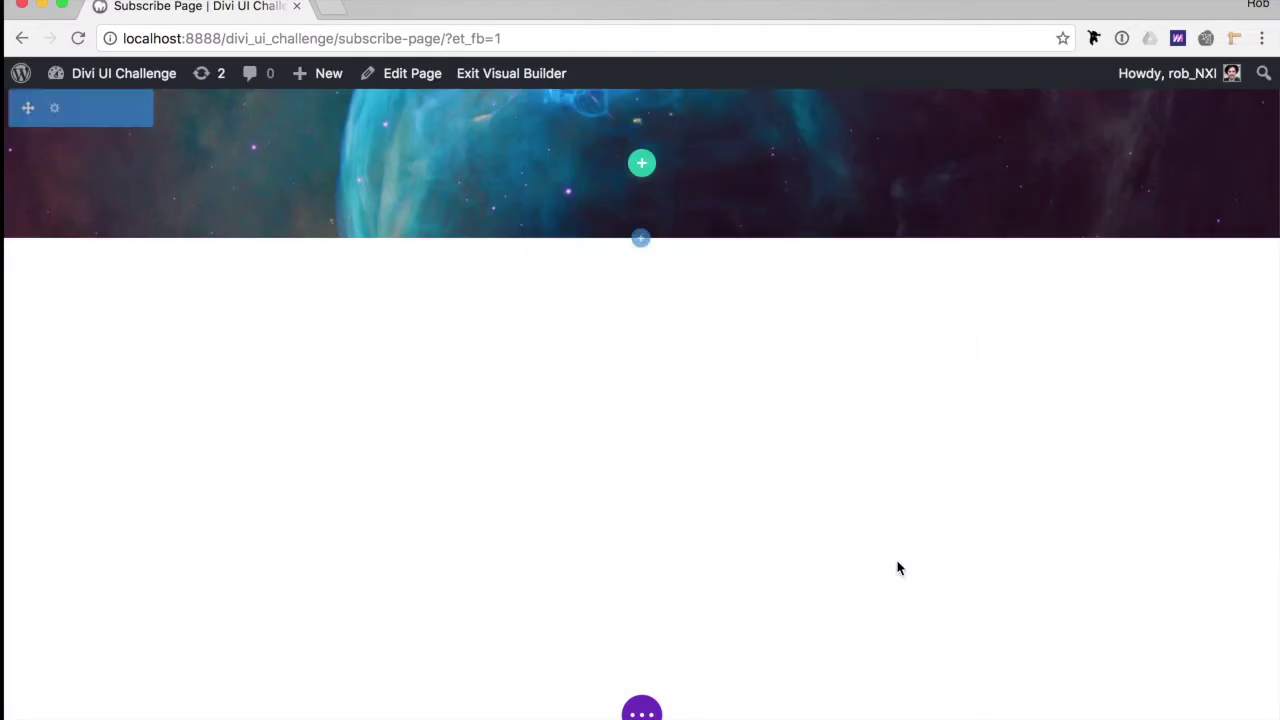
left_click(641, 163)
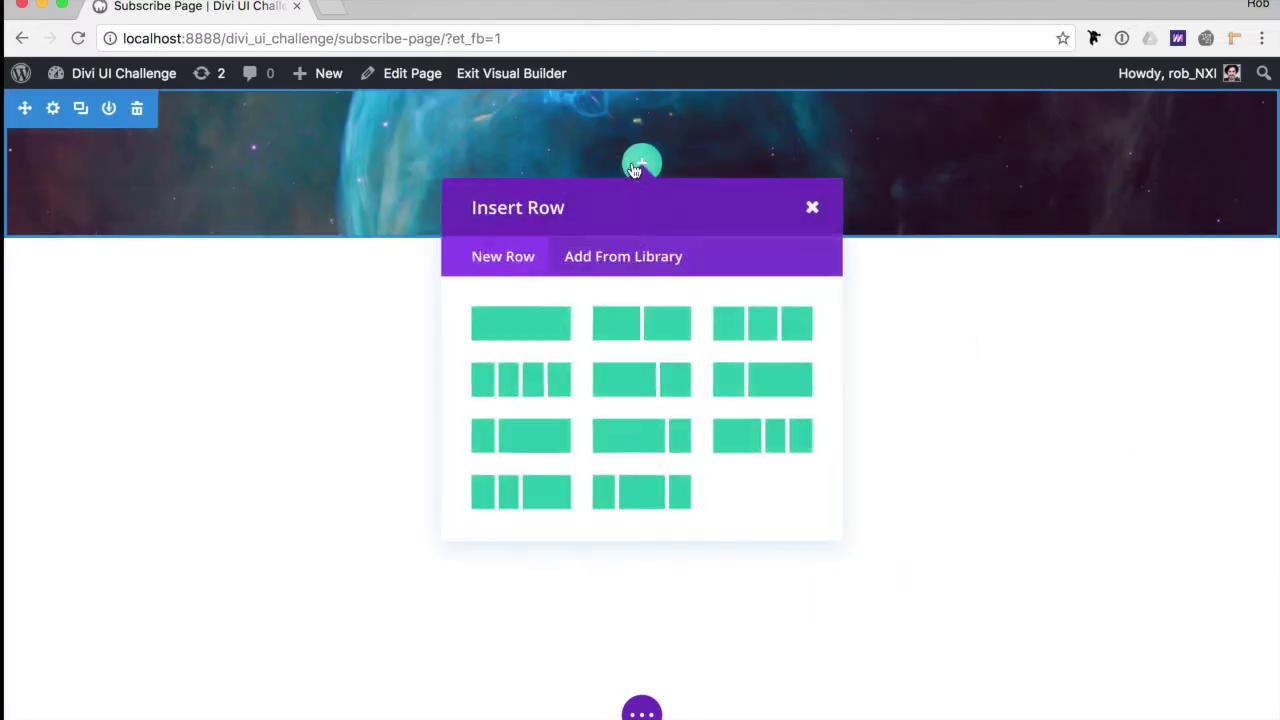
left_click(612, 343)
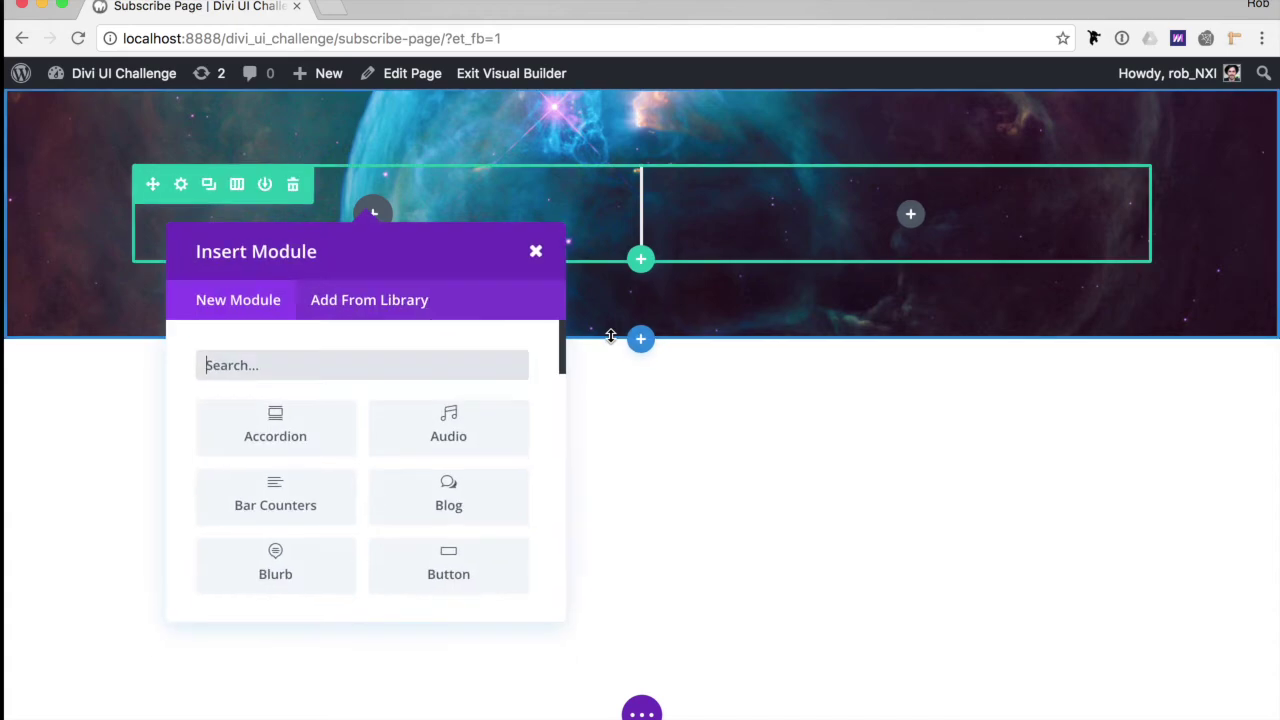
type("text")
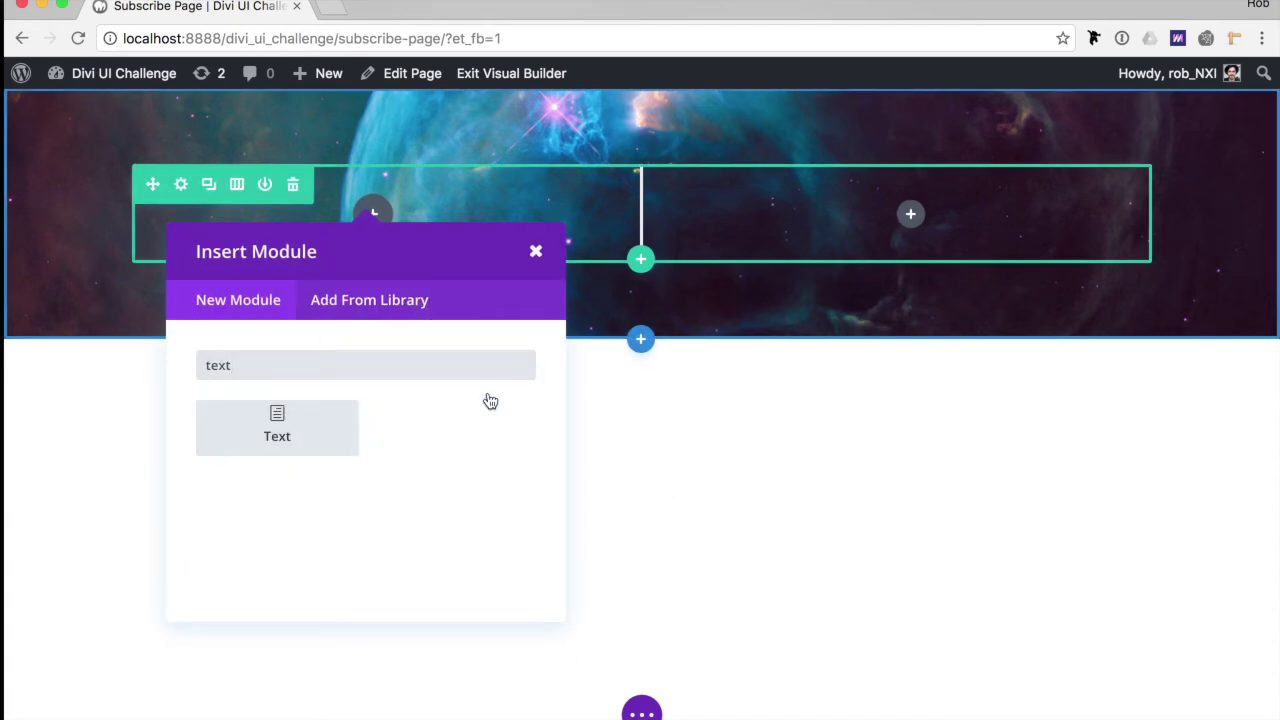
key("Return")
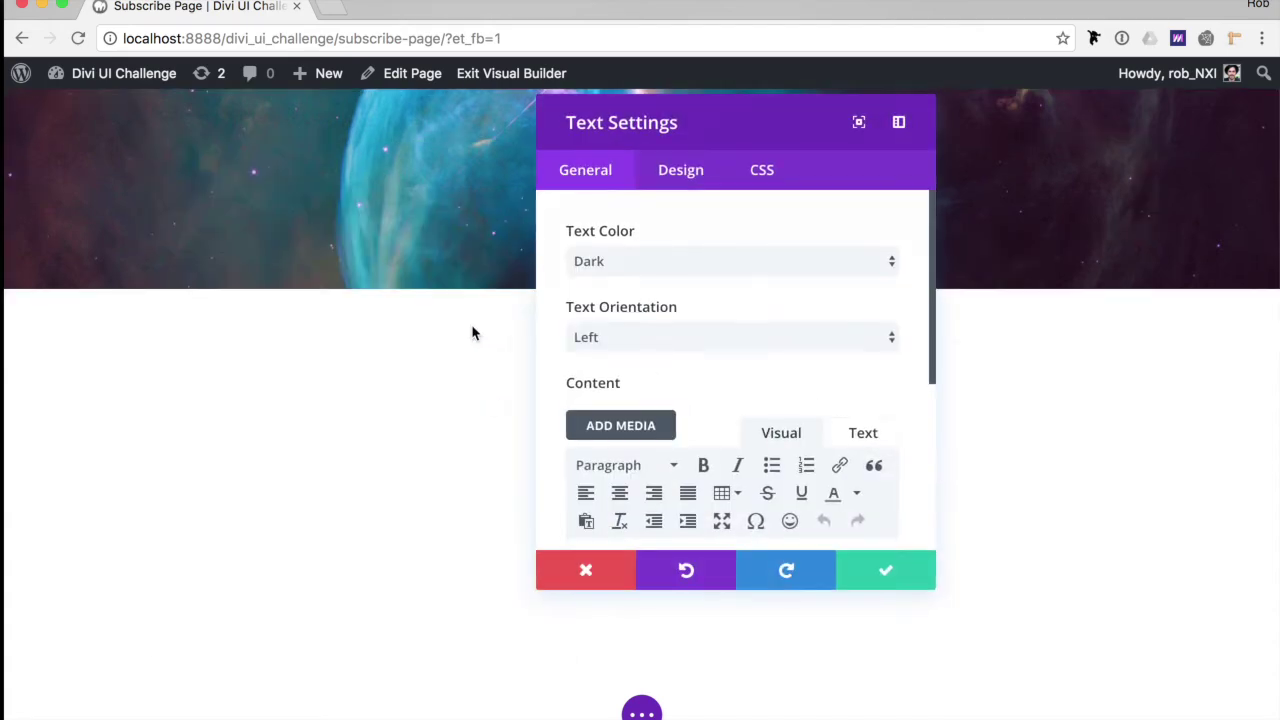
Give the Text module light text colour and centred alignment.
left_click(700, 262)
left_click(672, 278)
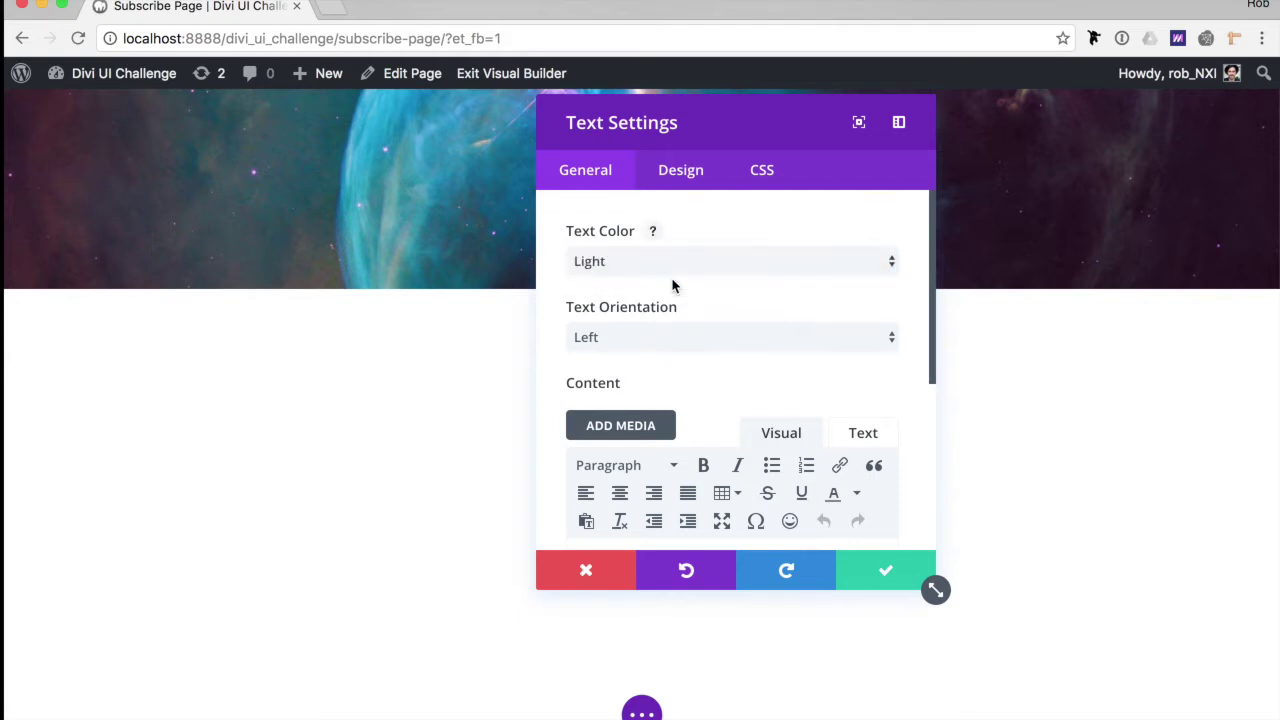
left_click(674, 337)
left_click(928, 453)
key("Down")
scroll(754, 397, "down", 3)
left_click(724, 400)
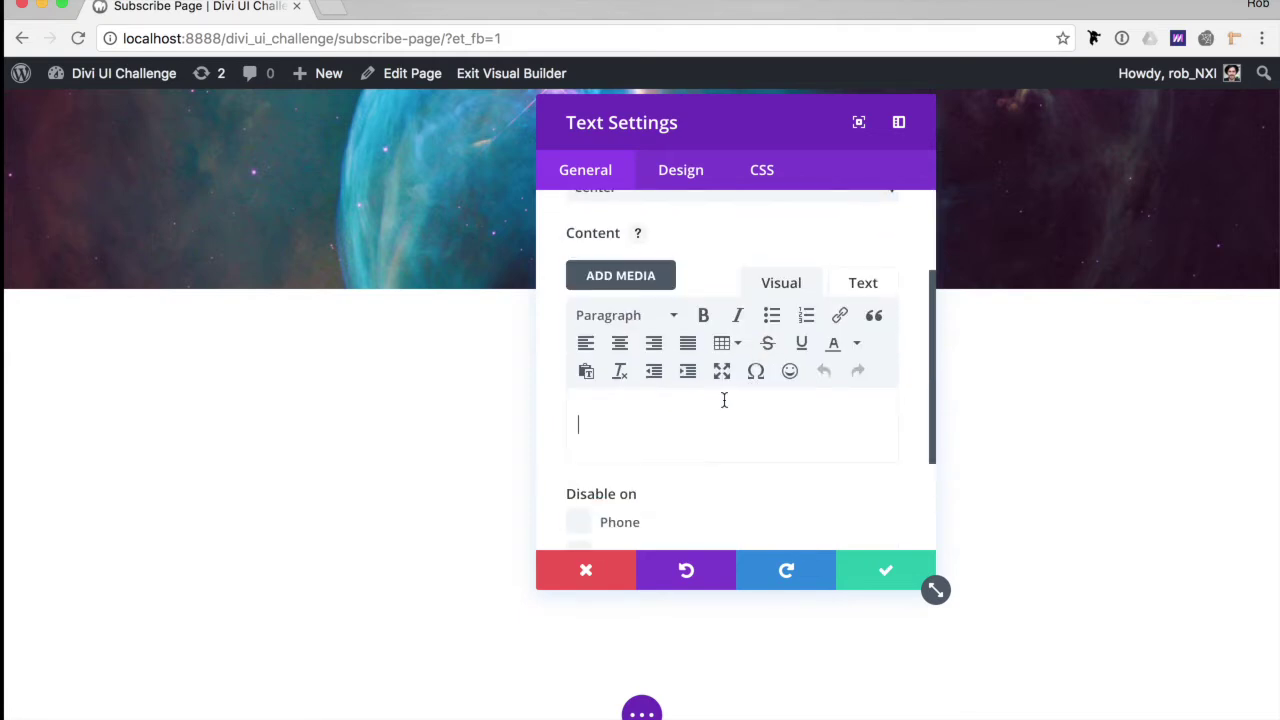
Write three lines: 'It's Time To', 'Find Your Place', 'In The Universe'.
key("super+Tab")
type("It's Time To")
key("Return")
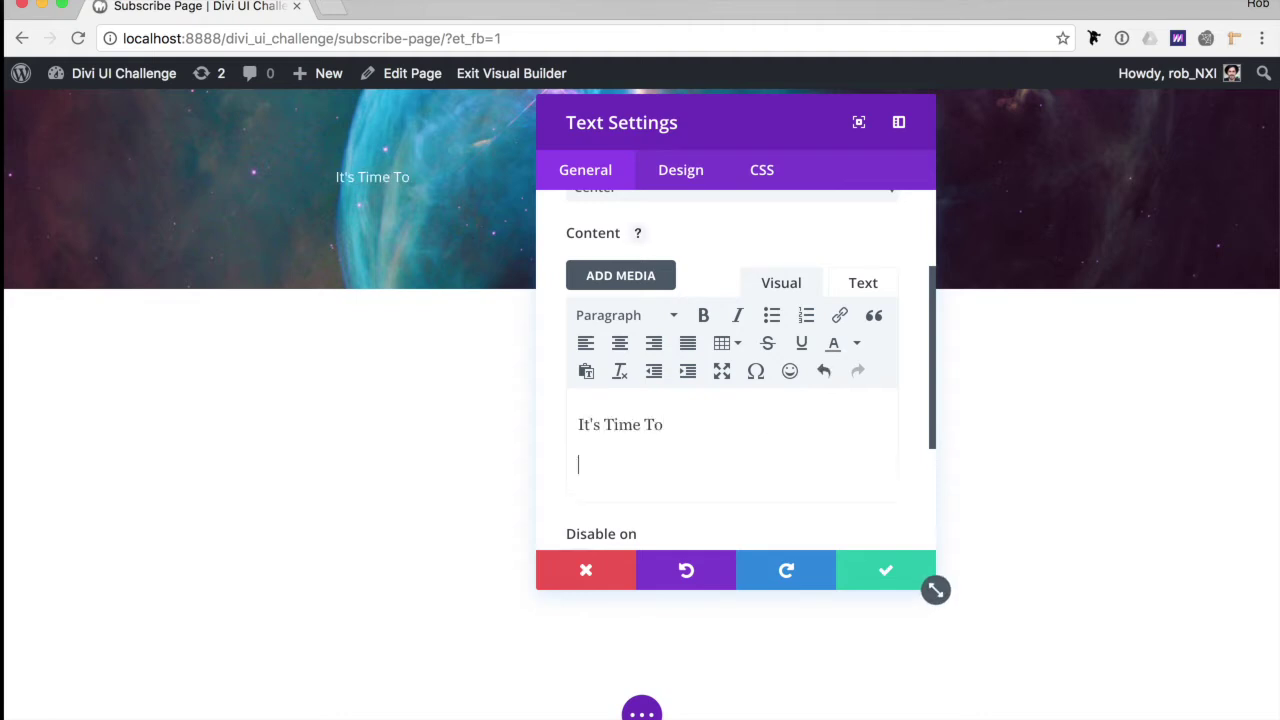
type("Find Your Place")
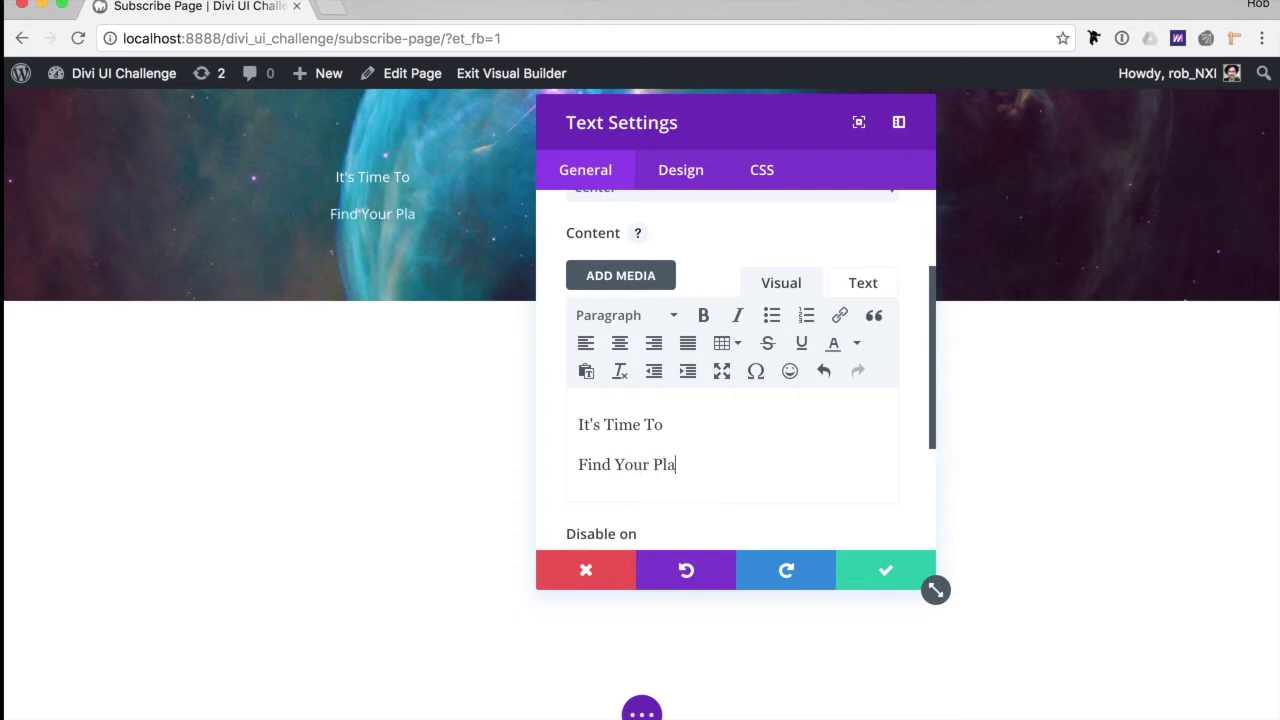
key("Return")
type("In The ")
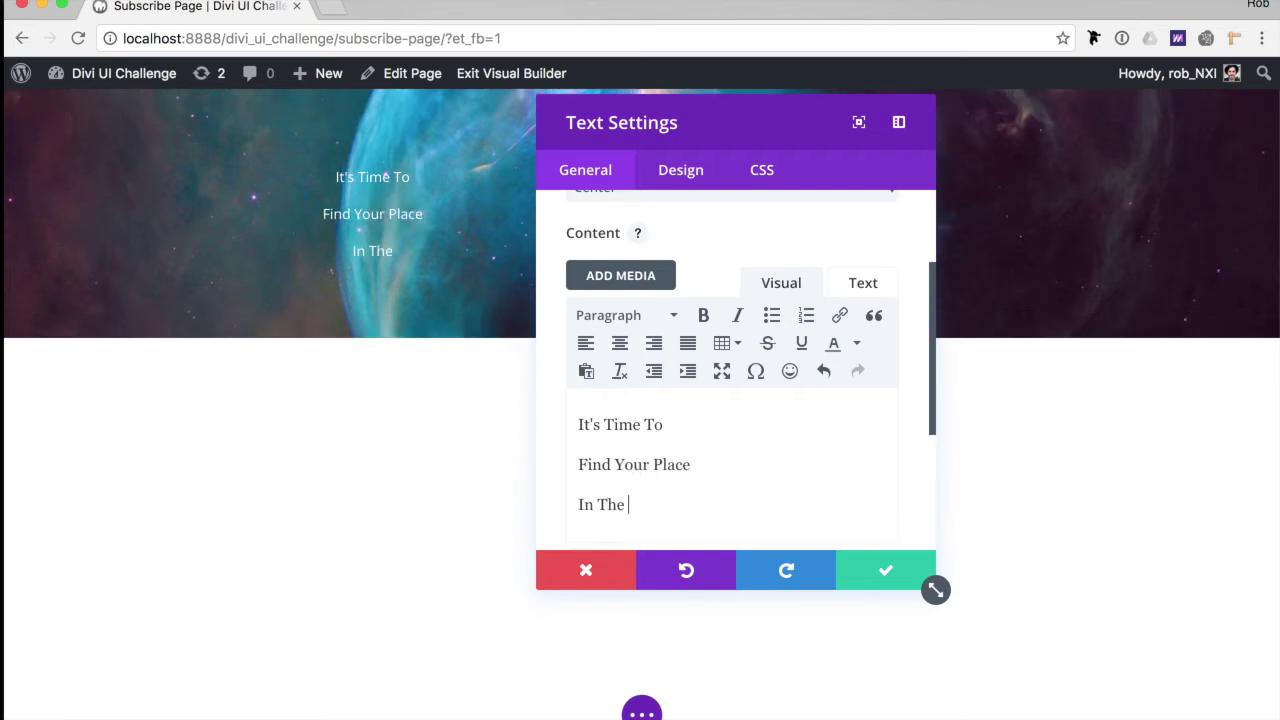
type("Universe")
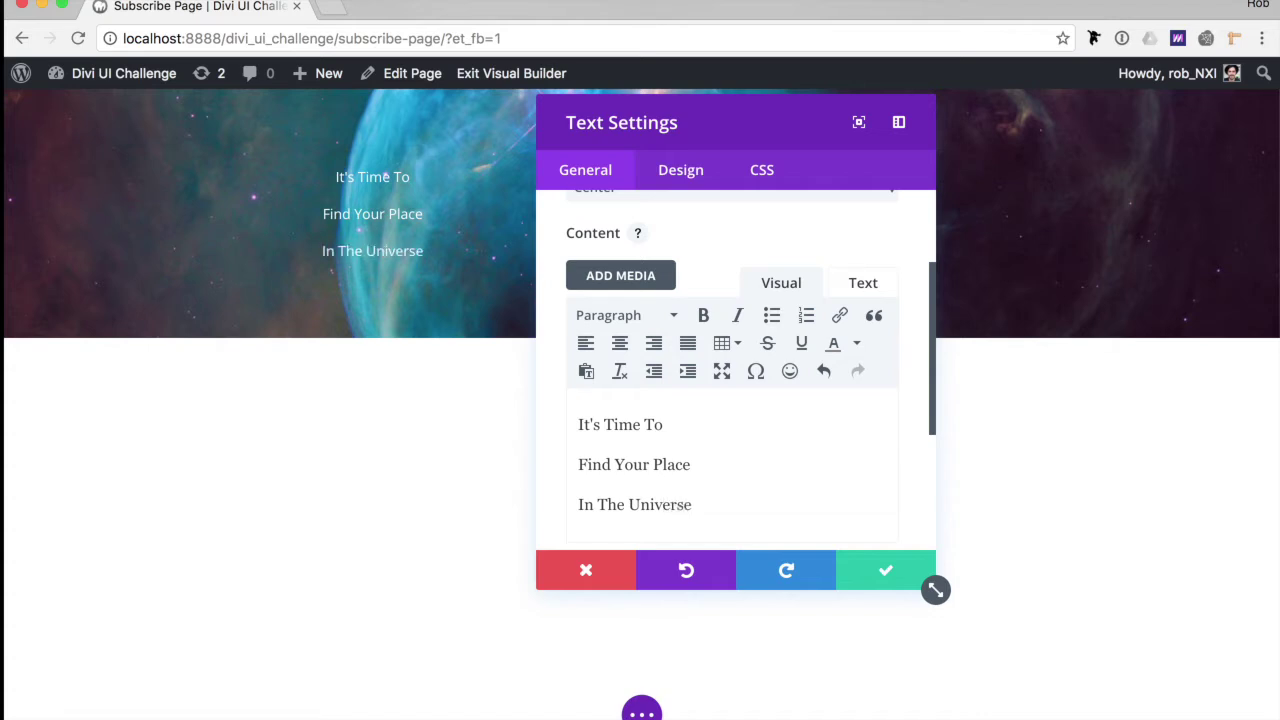
Format the 'Find Your Place' line as Heading 1.
left_click_drag(697, 464, 557, 463)
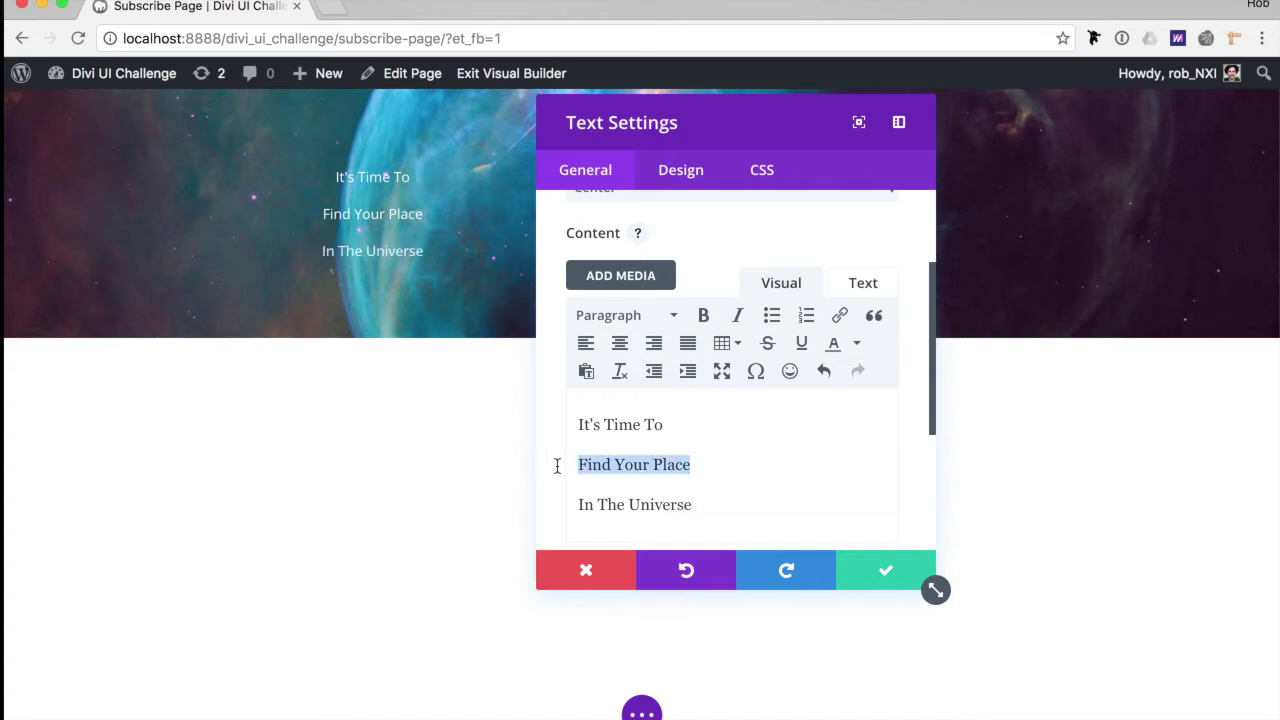
left_click(651, 310)
left_click(649, 400)
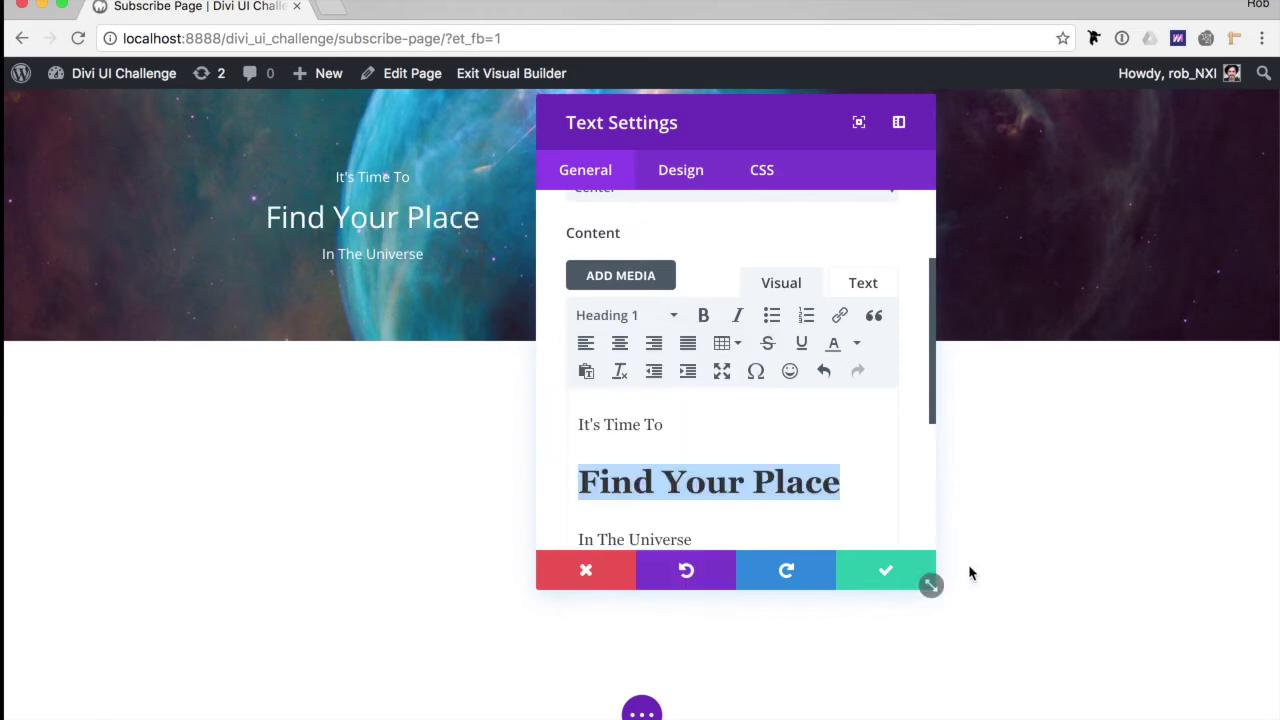
scroll(717, 407, "down", 5)
scroll(717, 408, "up", 3)
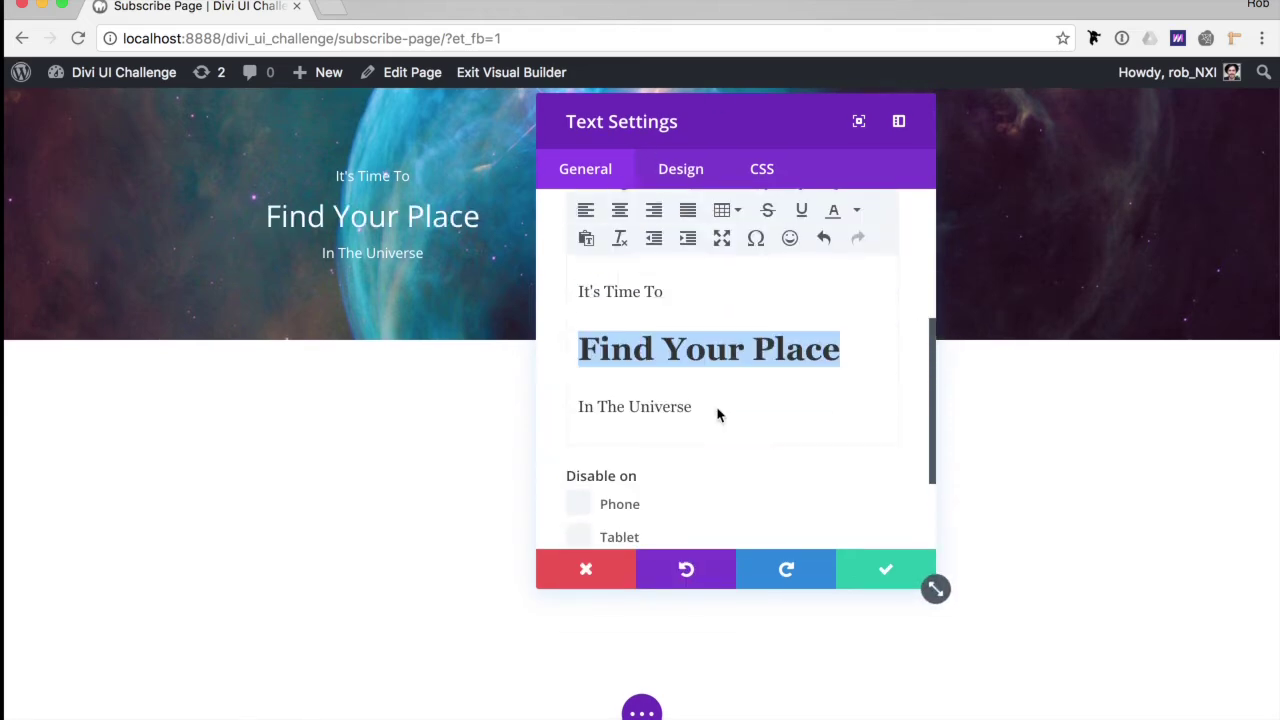
Style the heading in uppercase Abel at about 70px.
left_click(672, 188)
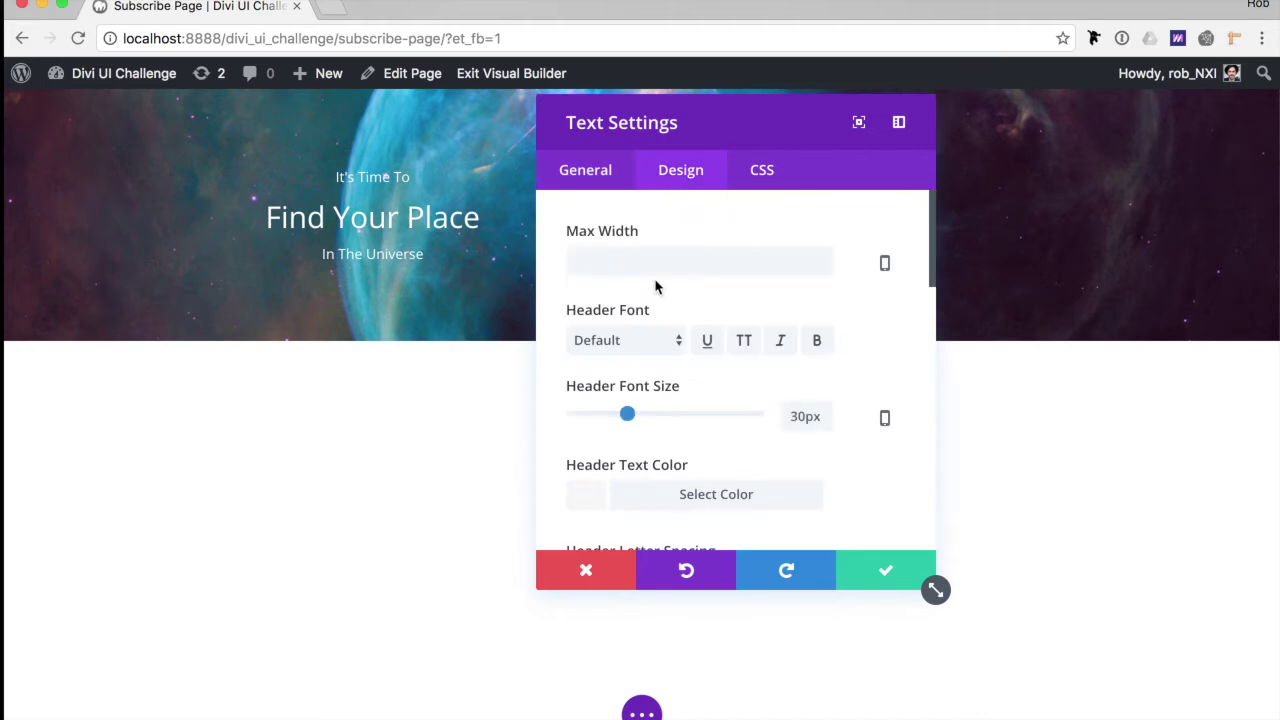
left_click(643, 339)
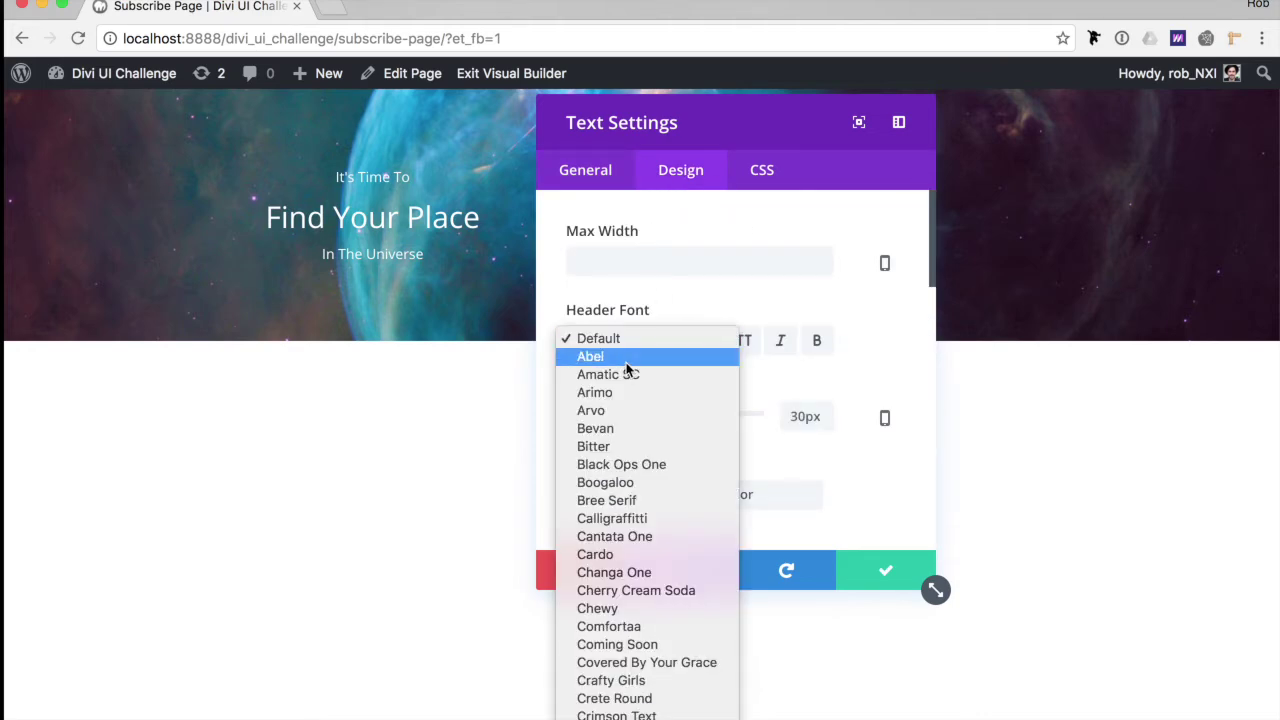
left_click(626, 362)
left_click(743, 340)
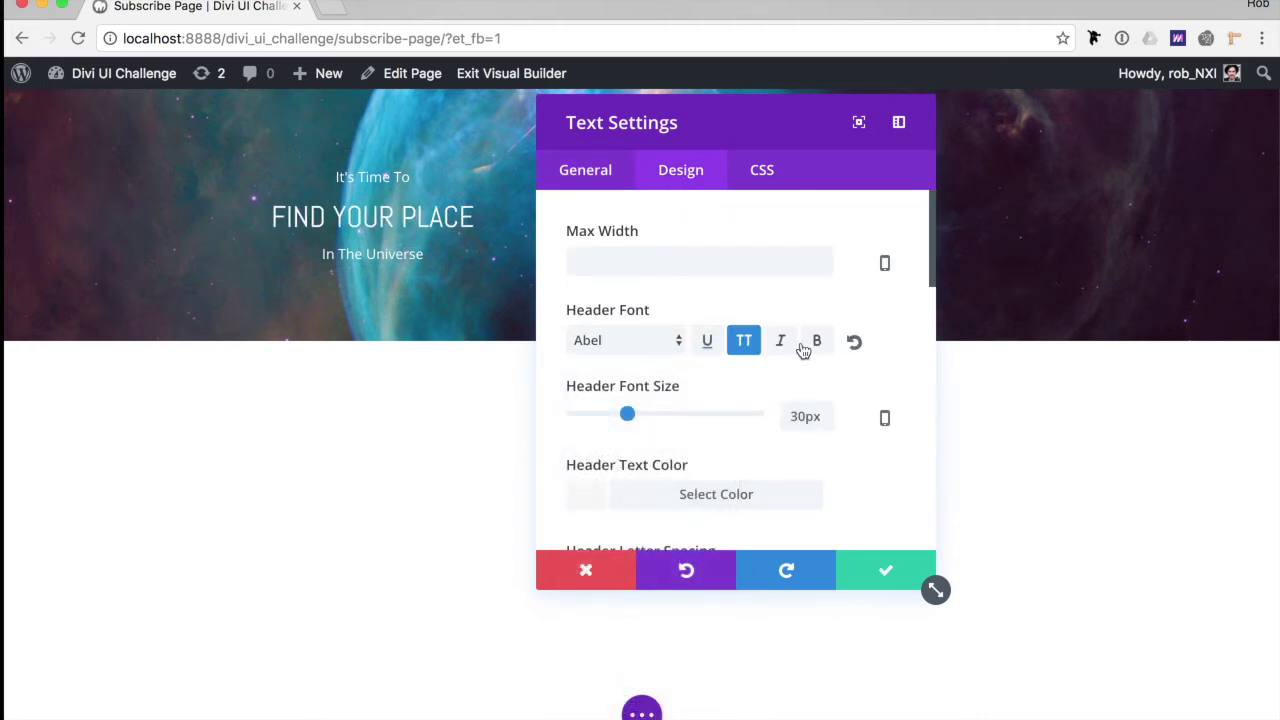
left_click(626, 414)
left_click_drag(625, 413, 702, 418)
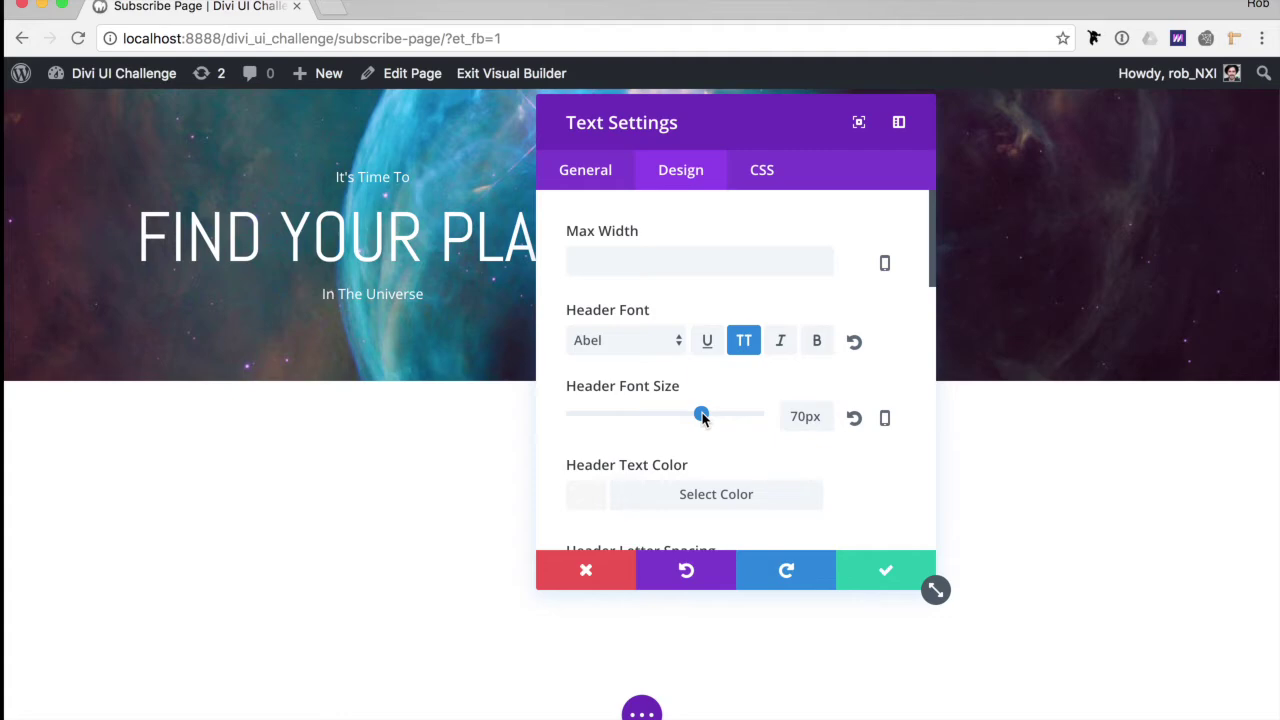
left_click_drag(706, 118, 796, 118)
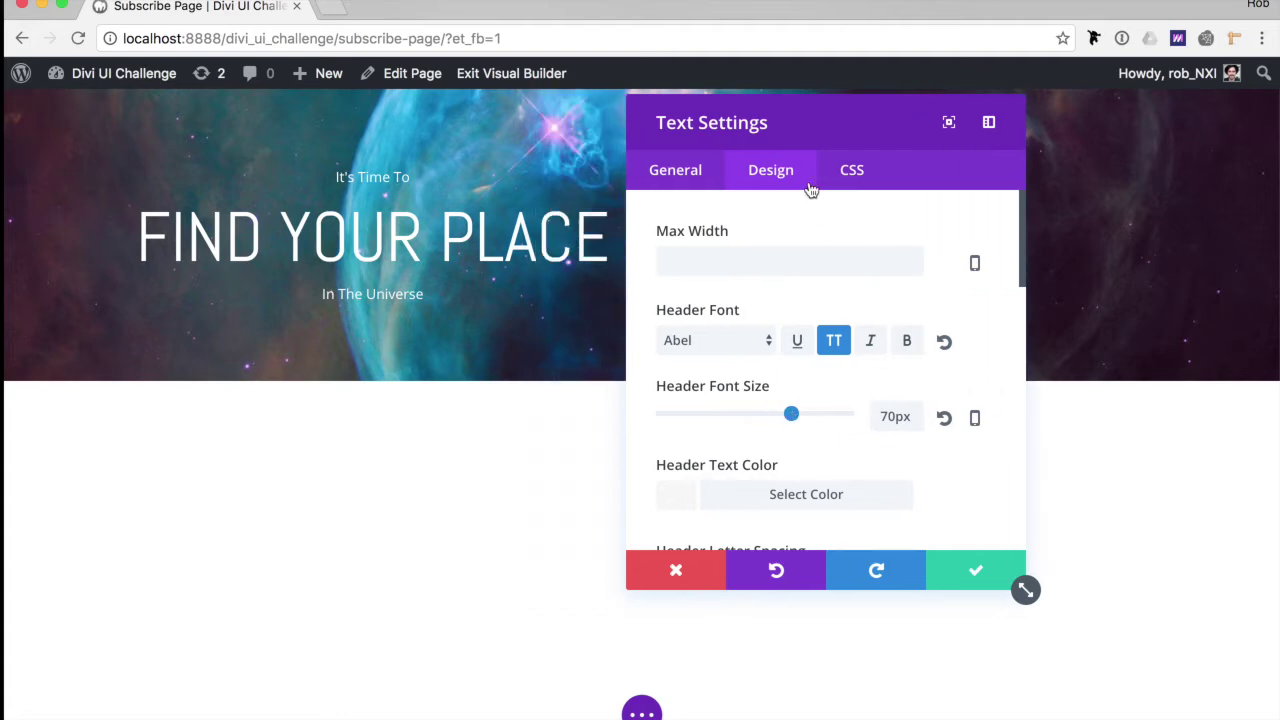
Set the body text font to Abel, uppercase and bold.
scroll(886, 503, "down", 3)
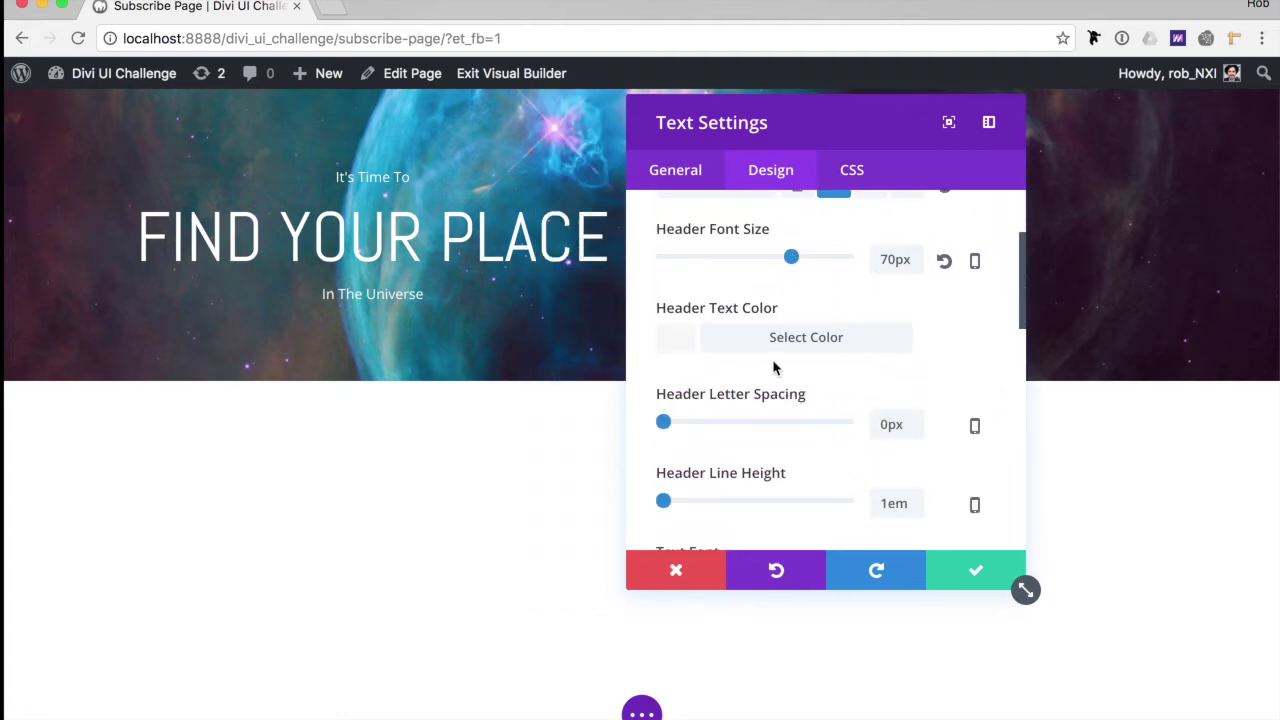
scroll(773, 368, "down", 2)
scroll(800, 378, "down", 3)
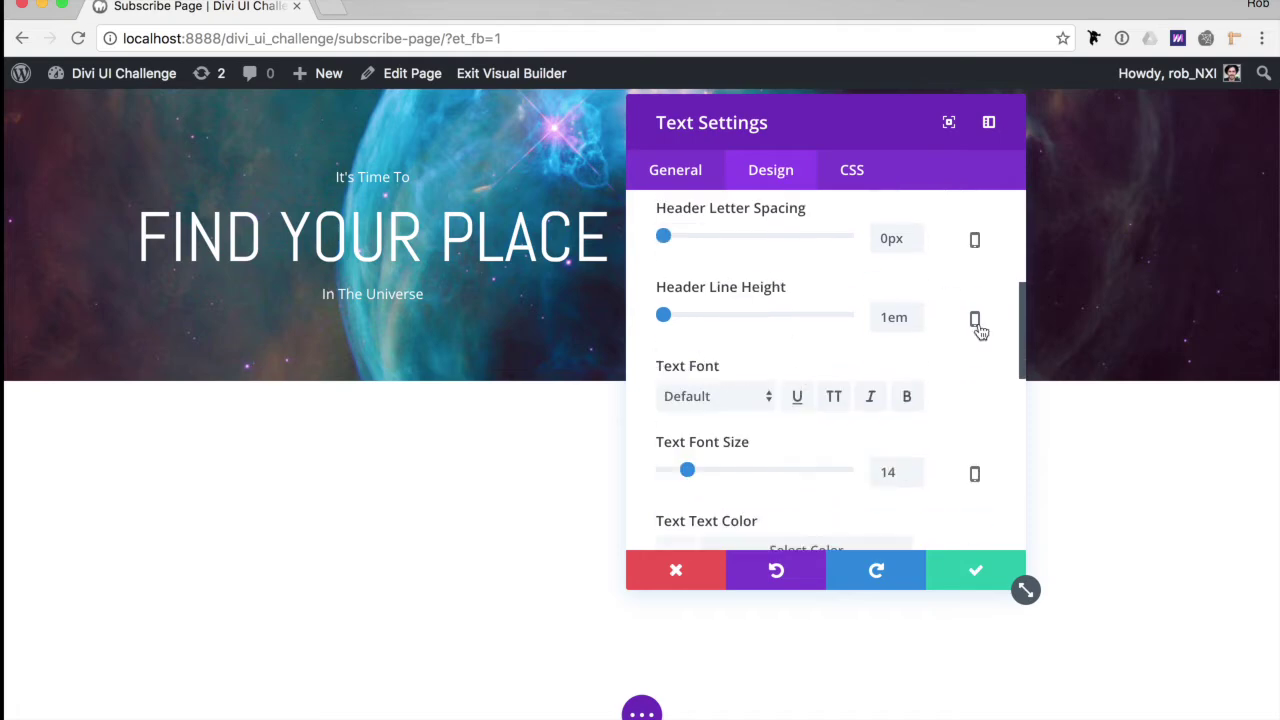
scroll(988, 417, "down", 2)
left_click(753, 345)
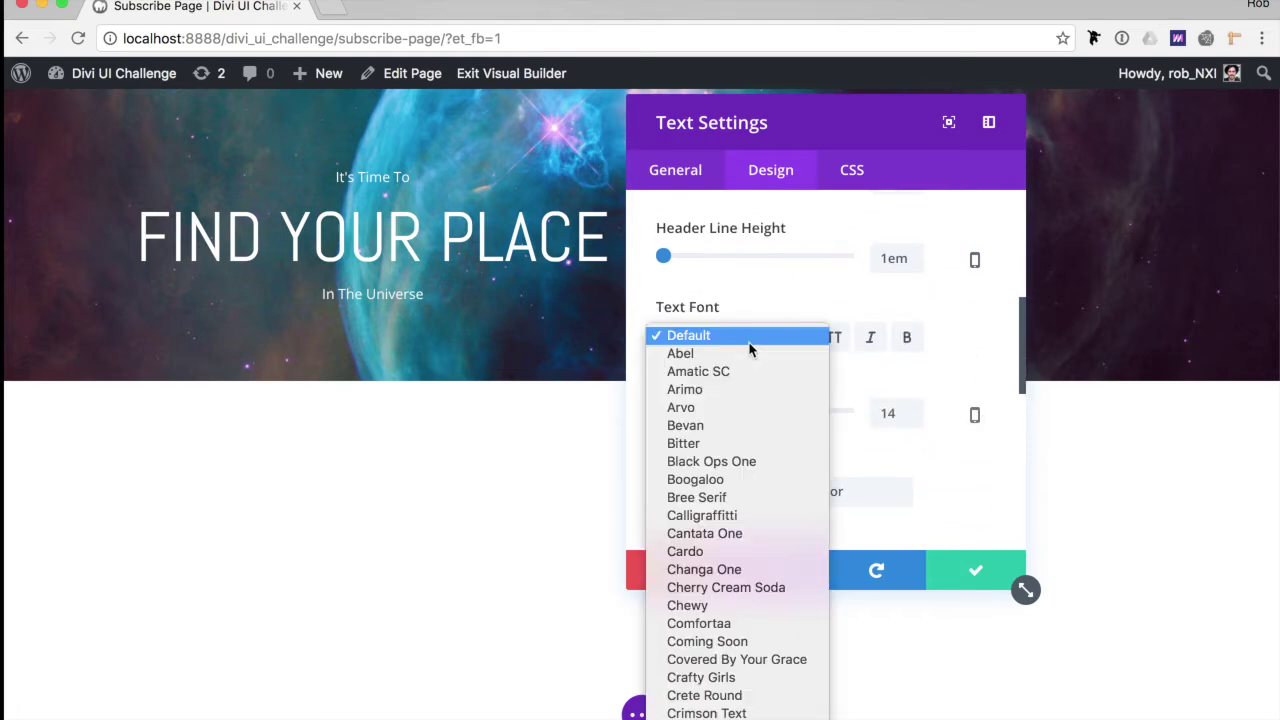
left_click(736, 354)
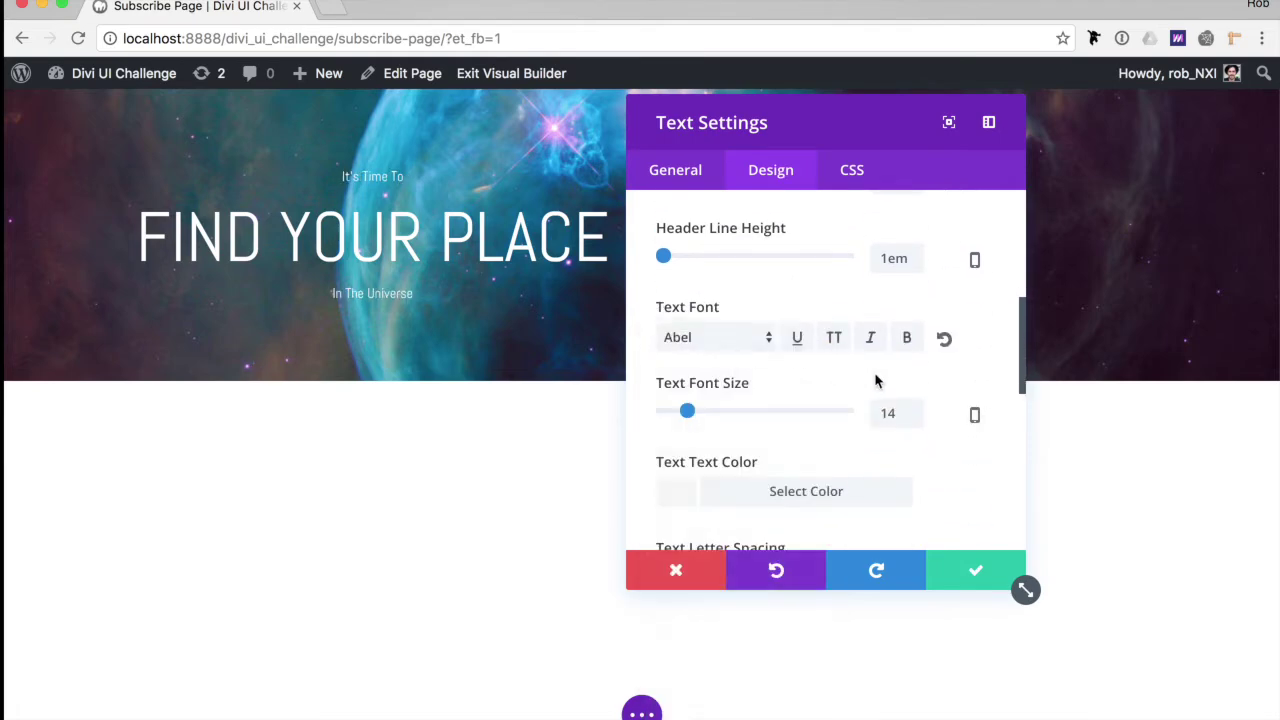
left_click(845, 350)
left_click(909, 342)
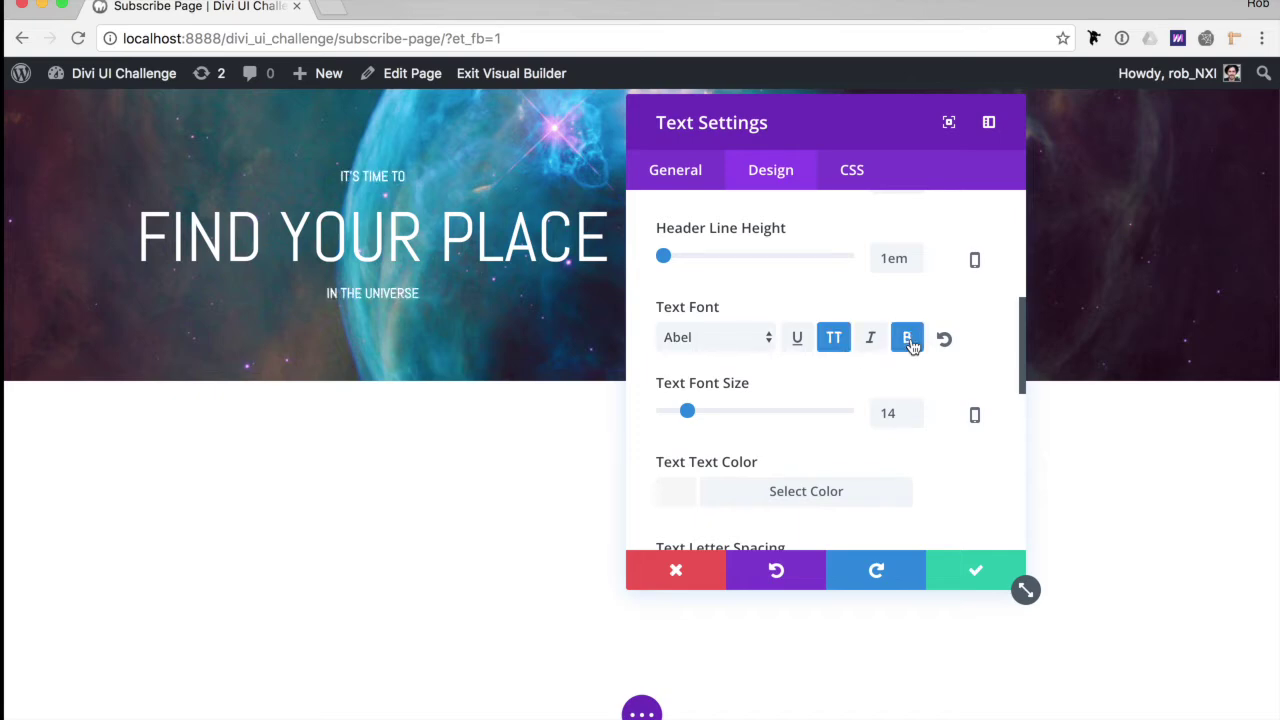
Set the body text size to 16px.
scroll(911, 343, "down", 2)
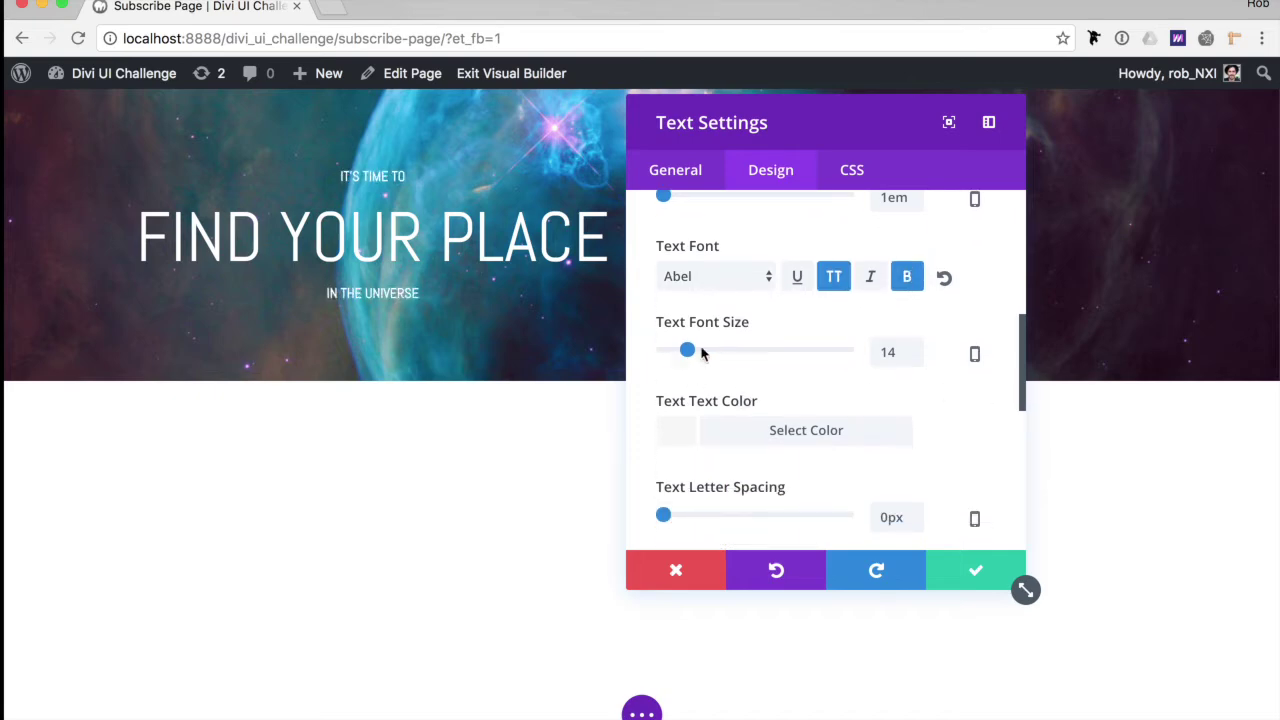
double_click(888, 349)
type("16px")
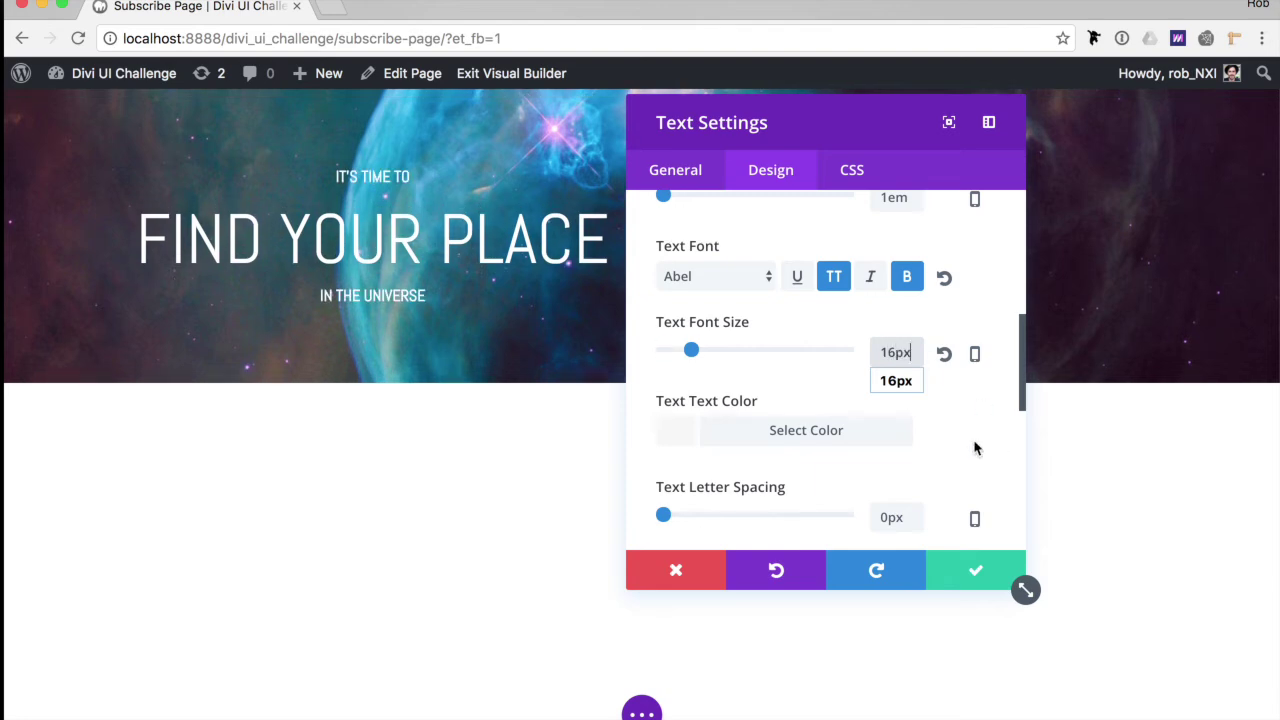
key("Return")
scroll(909, 409, "down", 3)
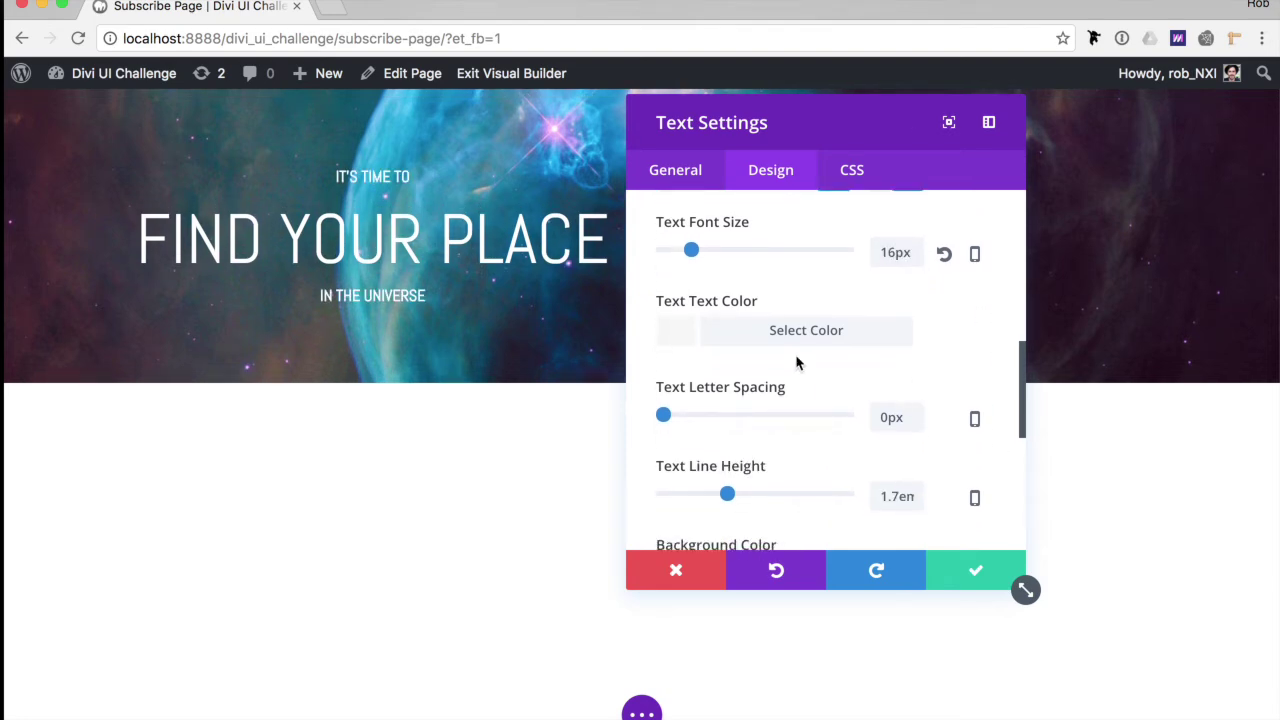
scroll(884, 392, "down", 3)
scroll(930, 400, "down", 2)
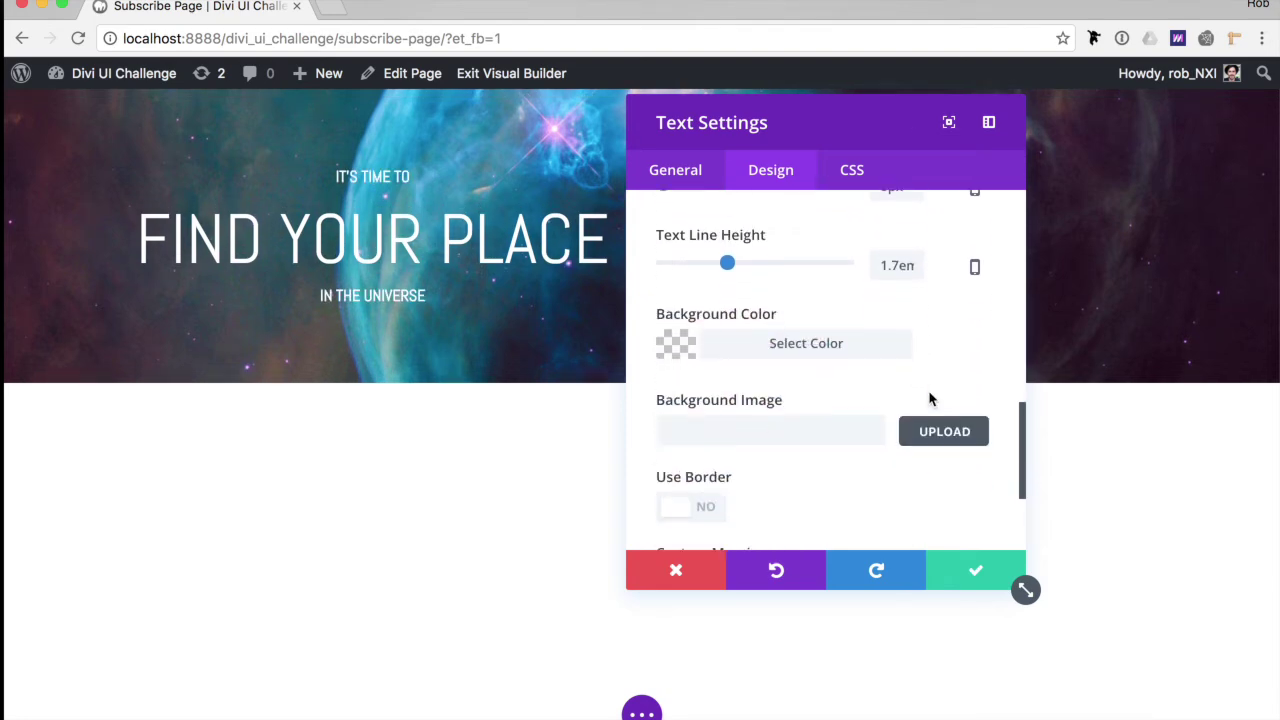
scroll(826, 346, "down", 3)
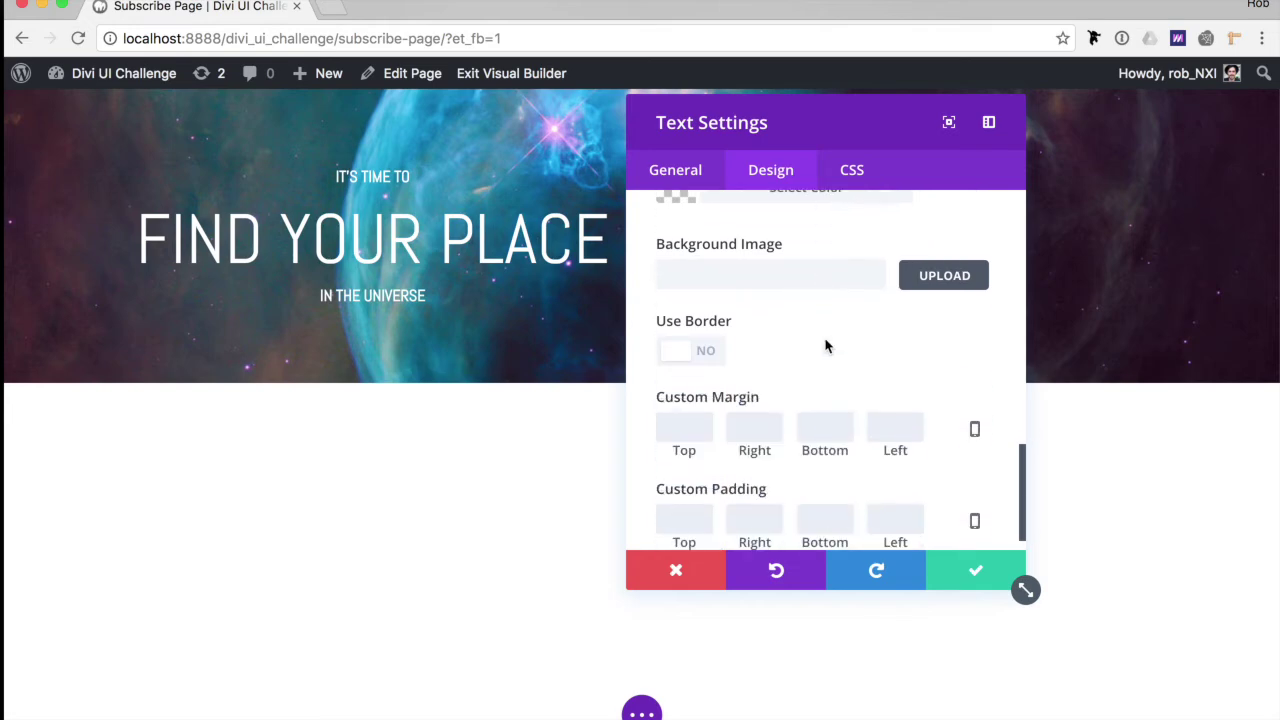
scroll(826, 346, "down", 1)
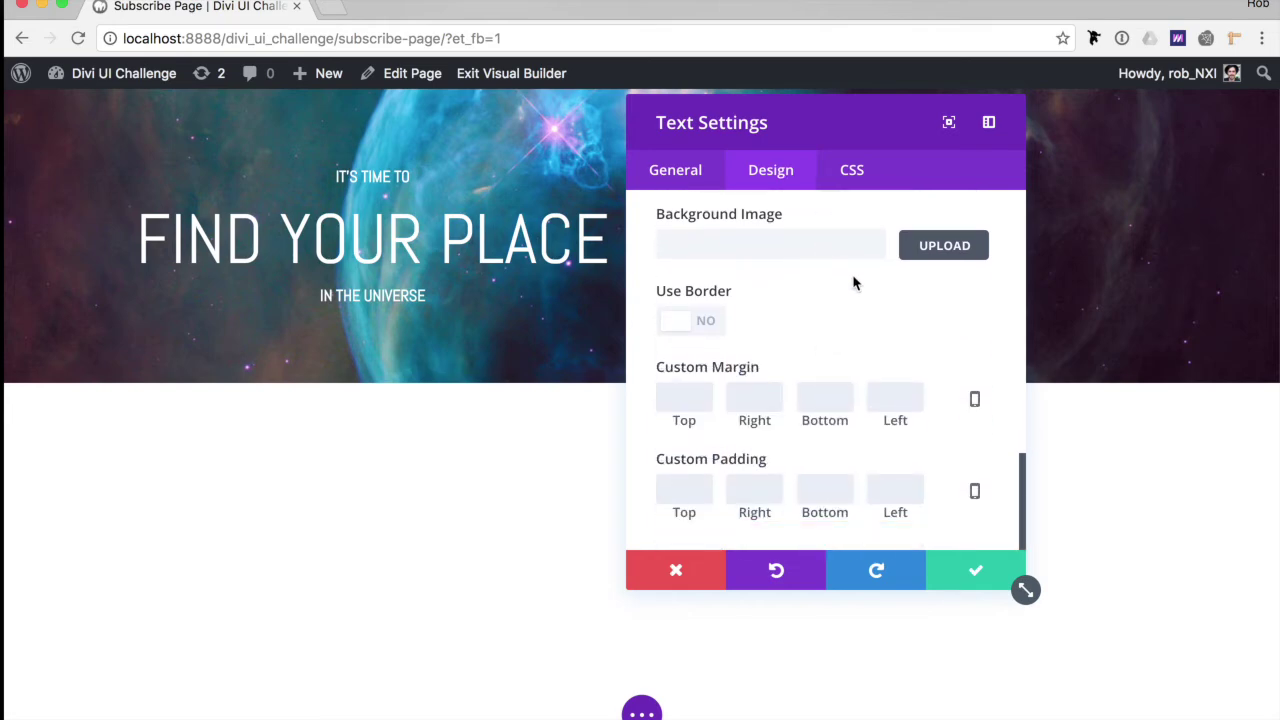
scroll(854, 283, "up", 8)
Add an Email Optin module to the second column beside the heading text.
left_click(963, 580)
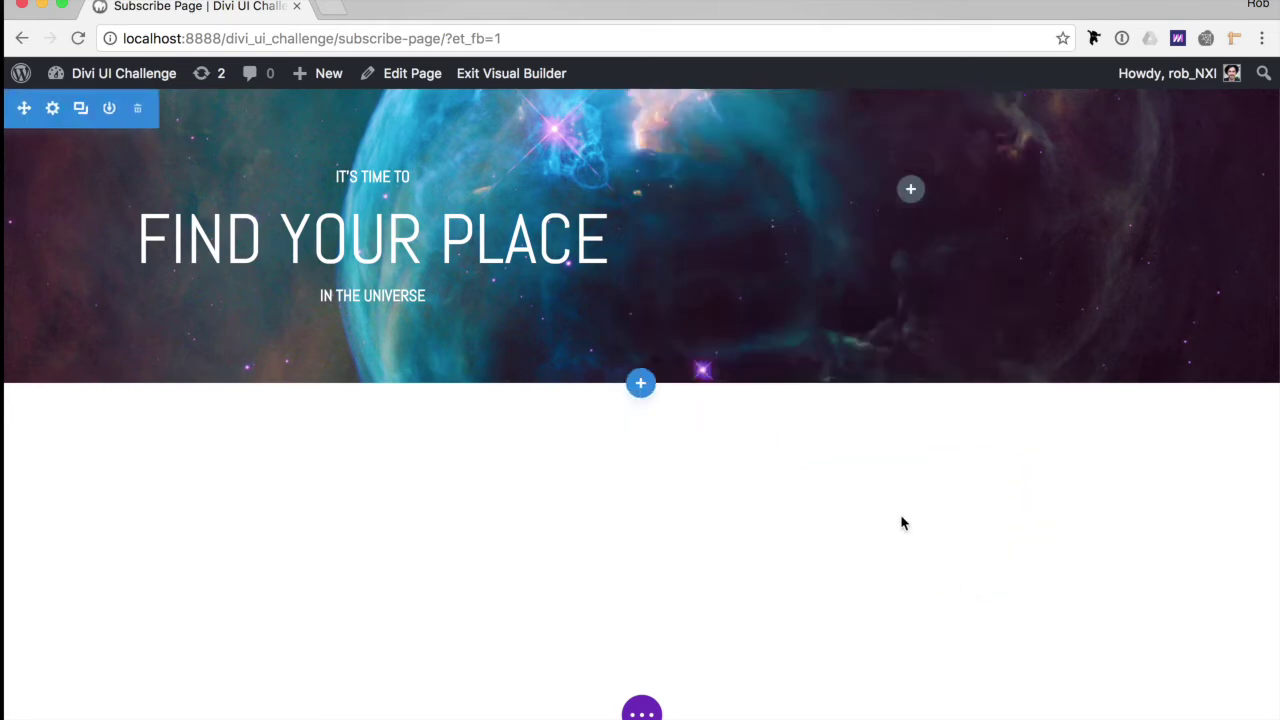
left_click(909, 195)
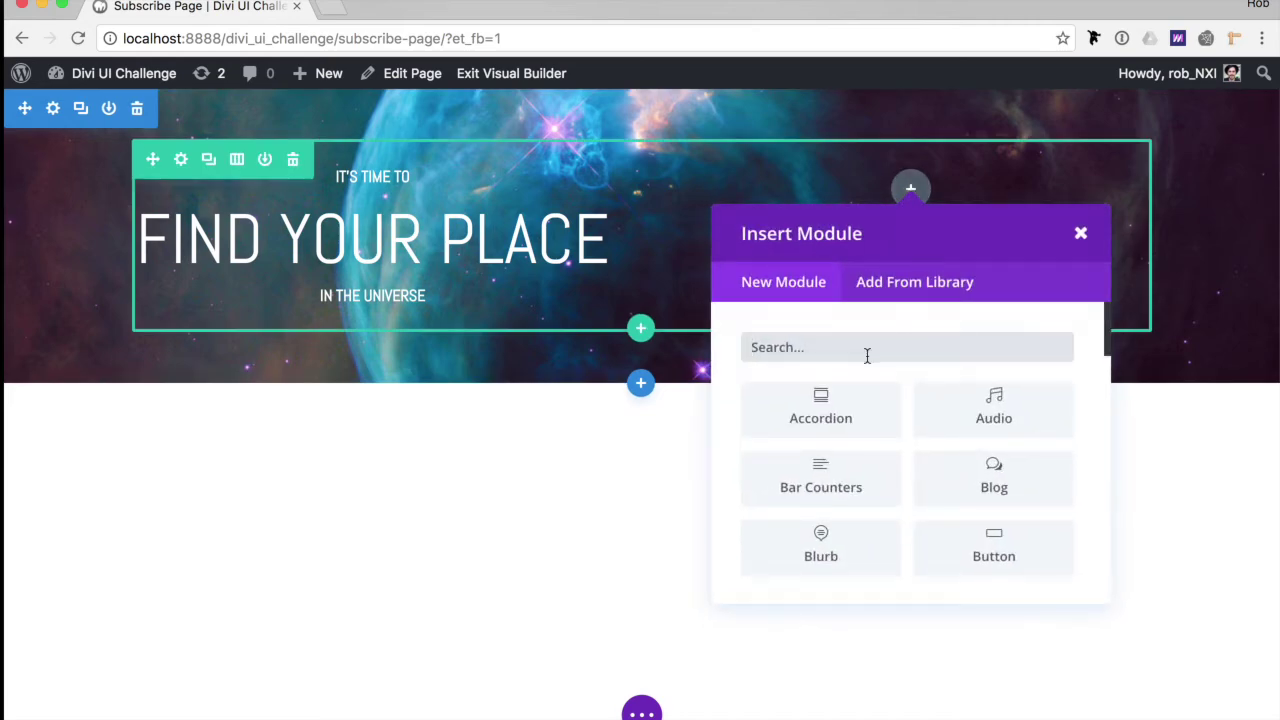
type("em")
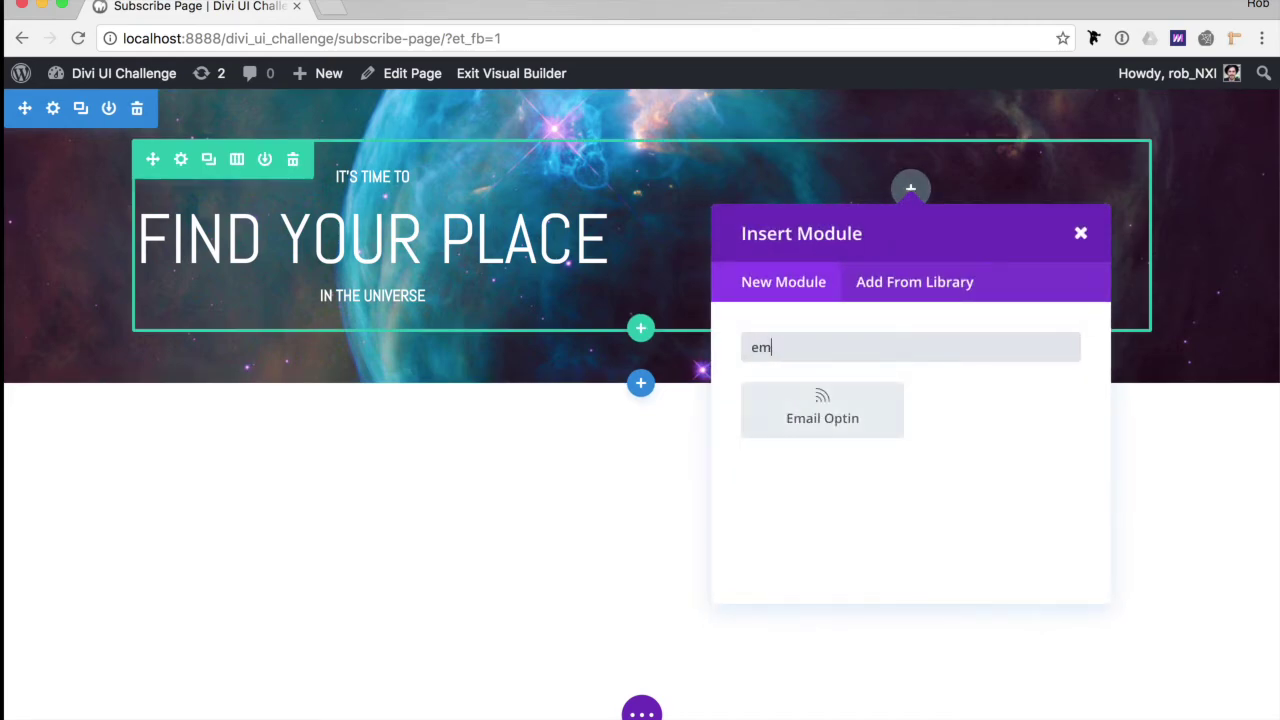
left_click(823, 405)
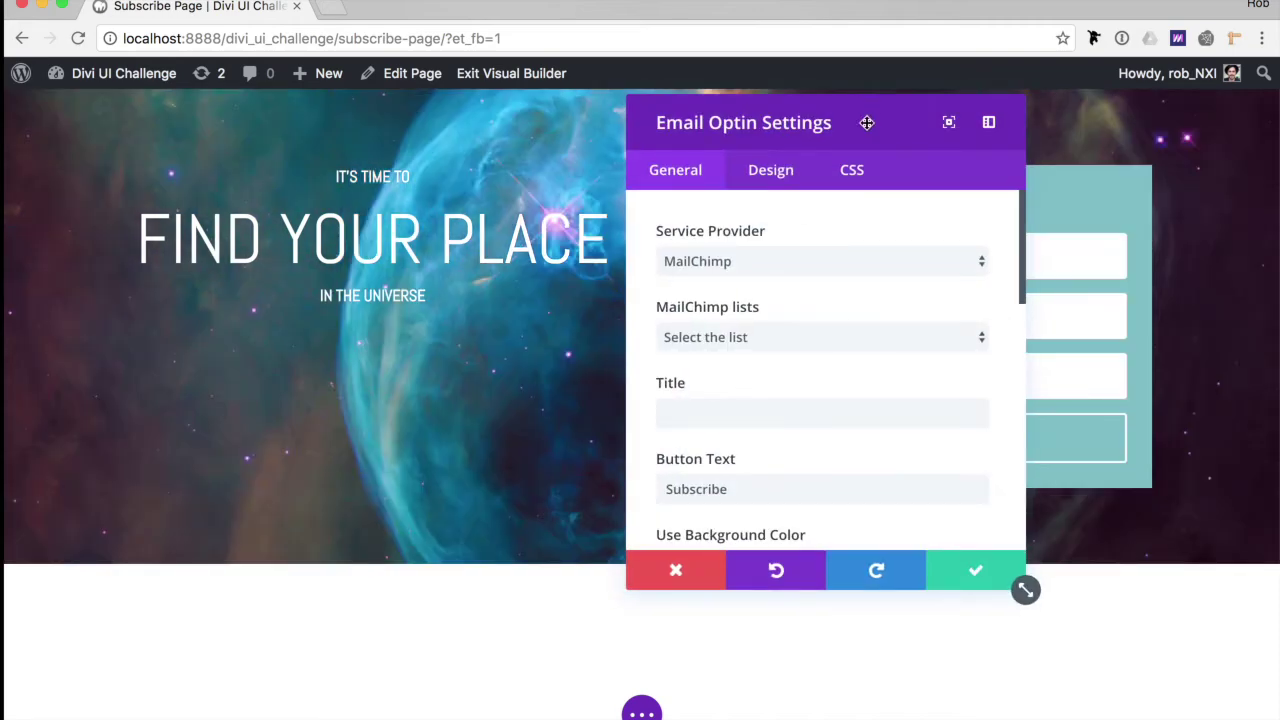
left_click_drag(866, 122, 375, 122)
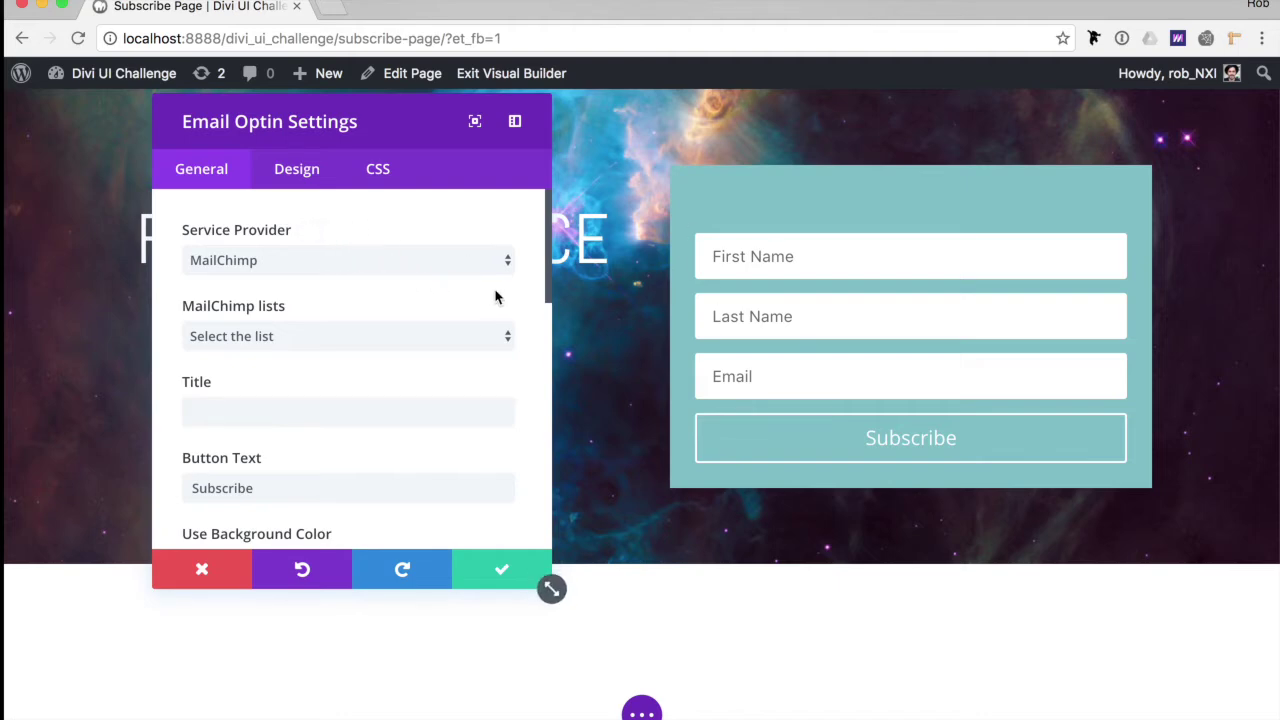
Select Octygon as the opt-in form's mailing list.
left_click(397, 342)
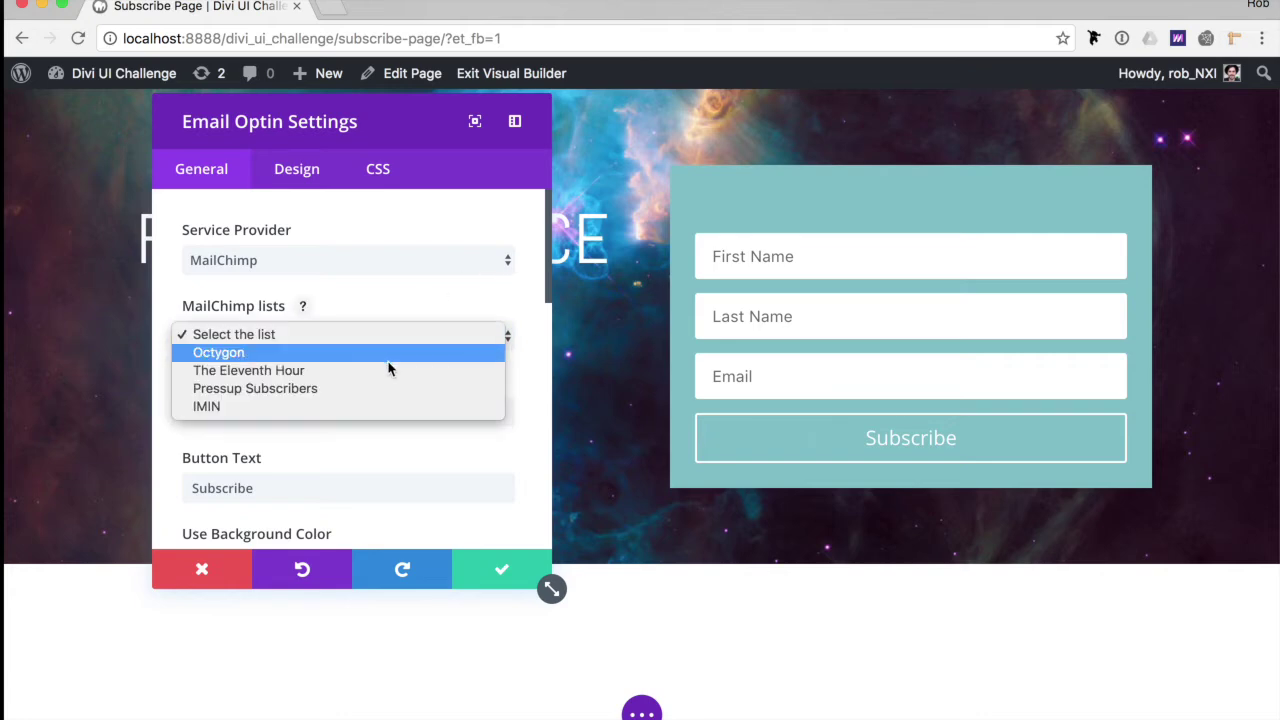
left_click(374, 371)
left_click(363, 336)
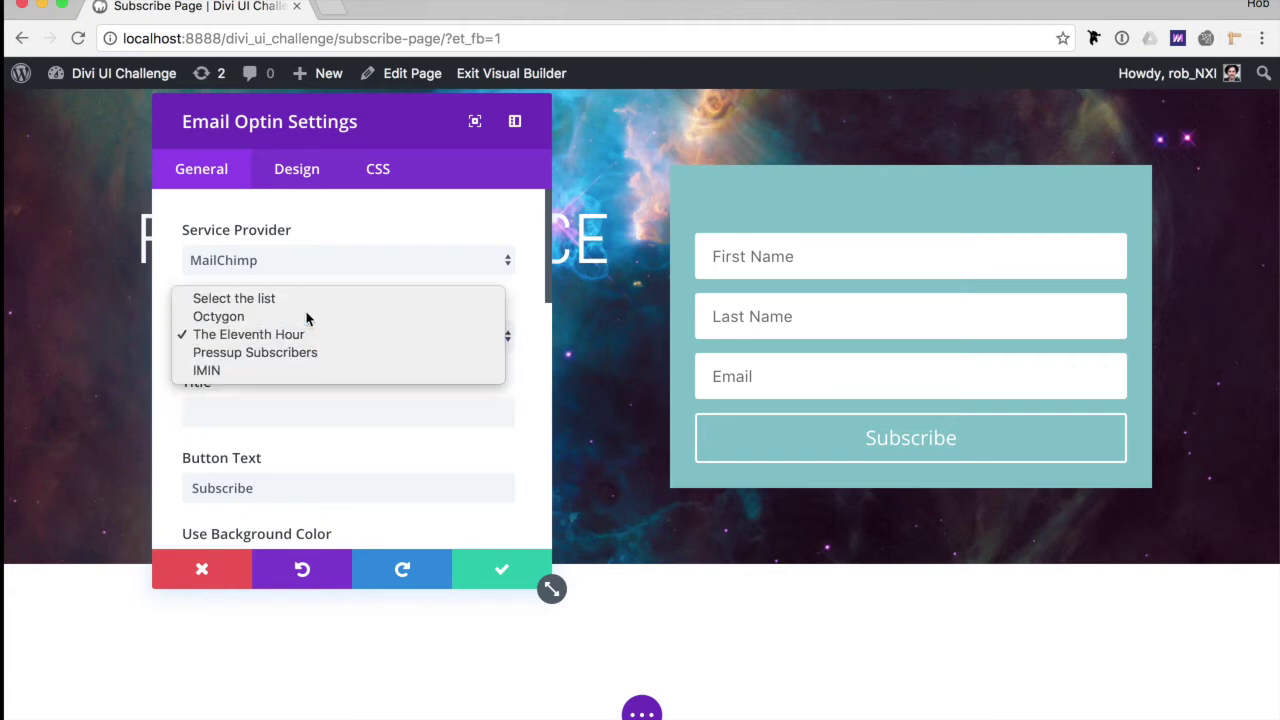
left_click(306, 316)
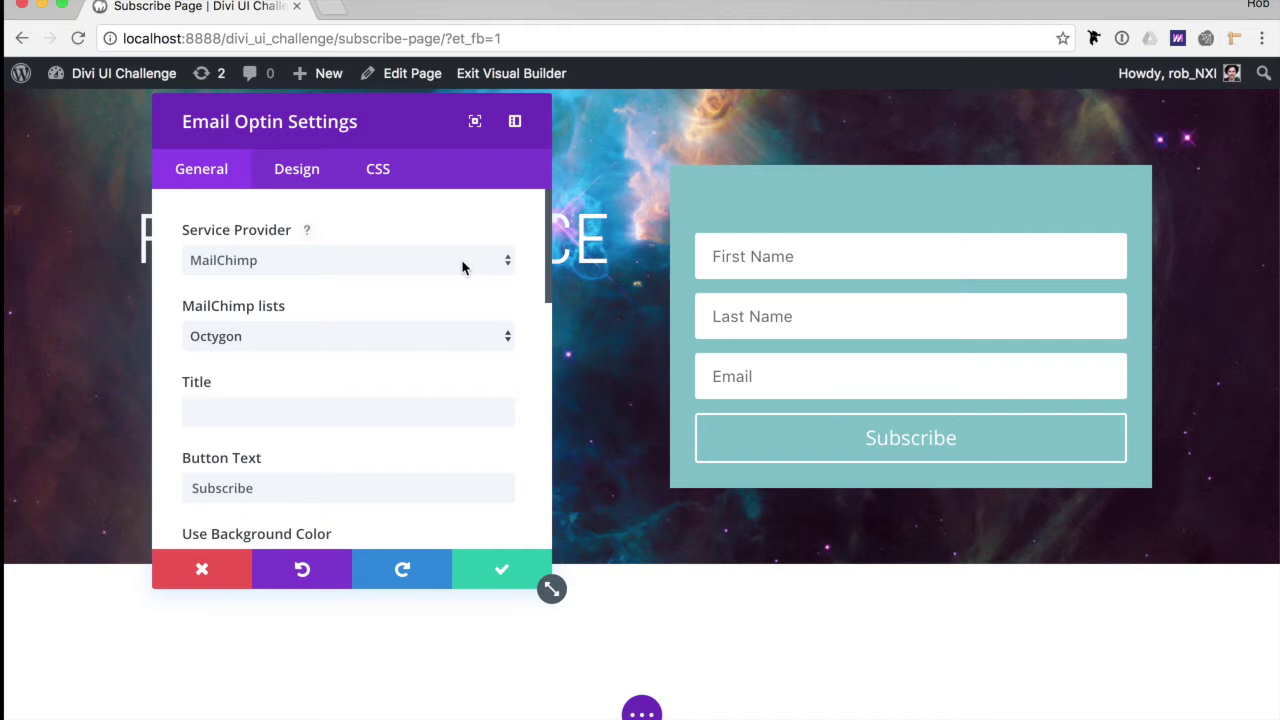
scroll(477, 272, "down", 2)
scroll(477, 272, "up", 2)
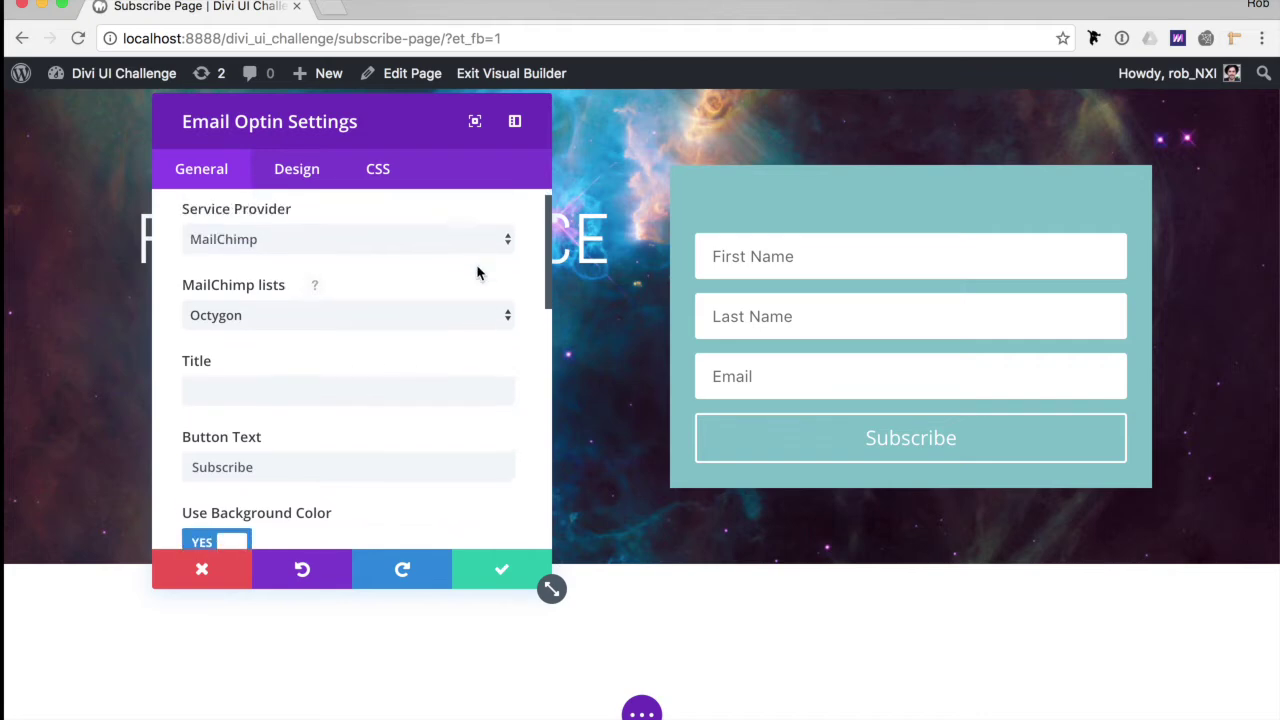
scroll(477, 272, "down", 1)
Title the form 'Begin Your Journey' and type 'Luunch' as the button text.
left_click(374, 340)
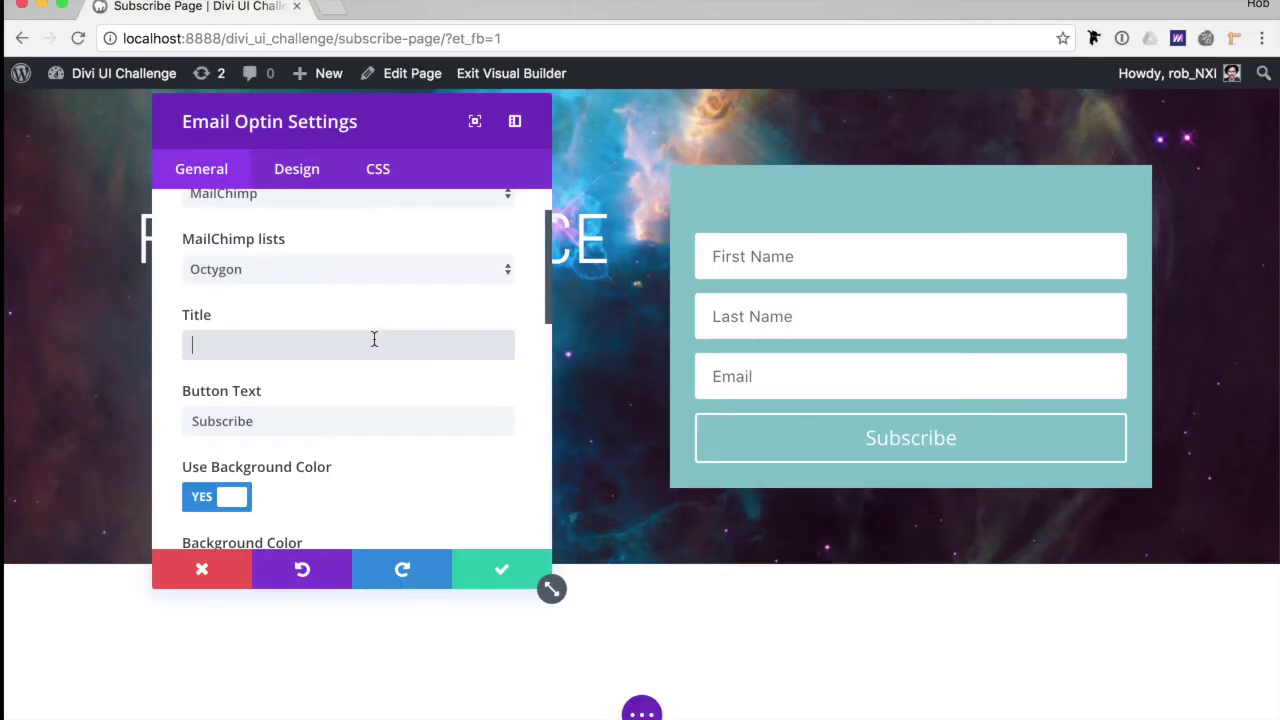
type("B")
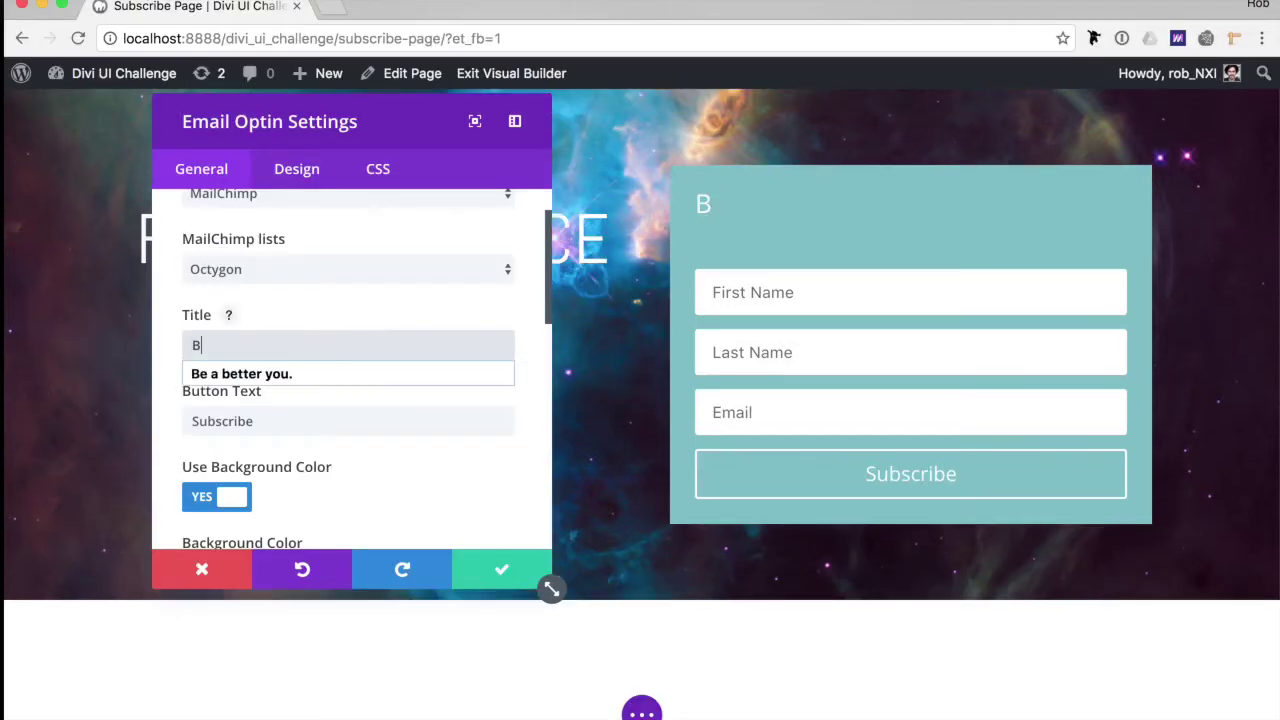
type("egn")
type("in Your")
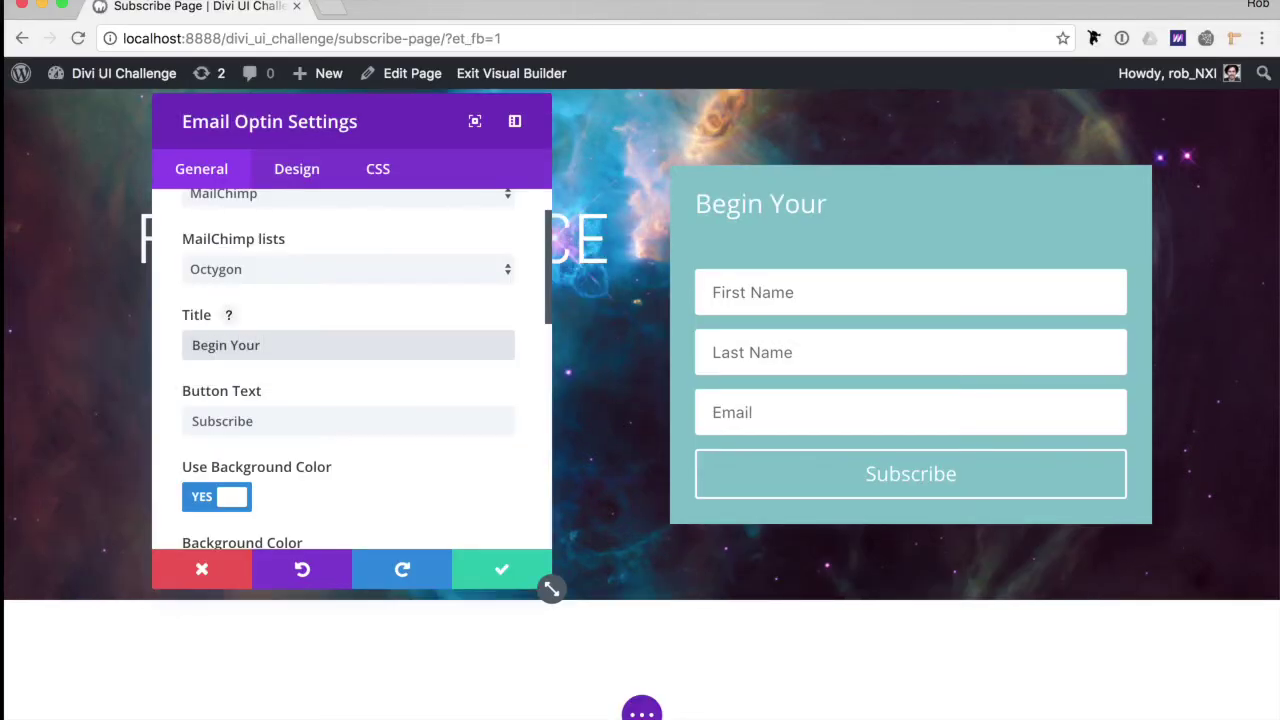
type(" Jurne")
key("BackSpace")
key("BackSpace")
key("BackSpace")
type("ourney")
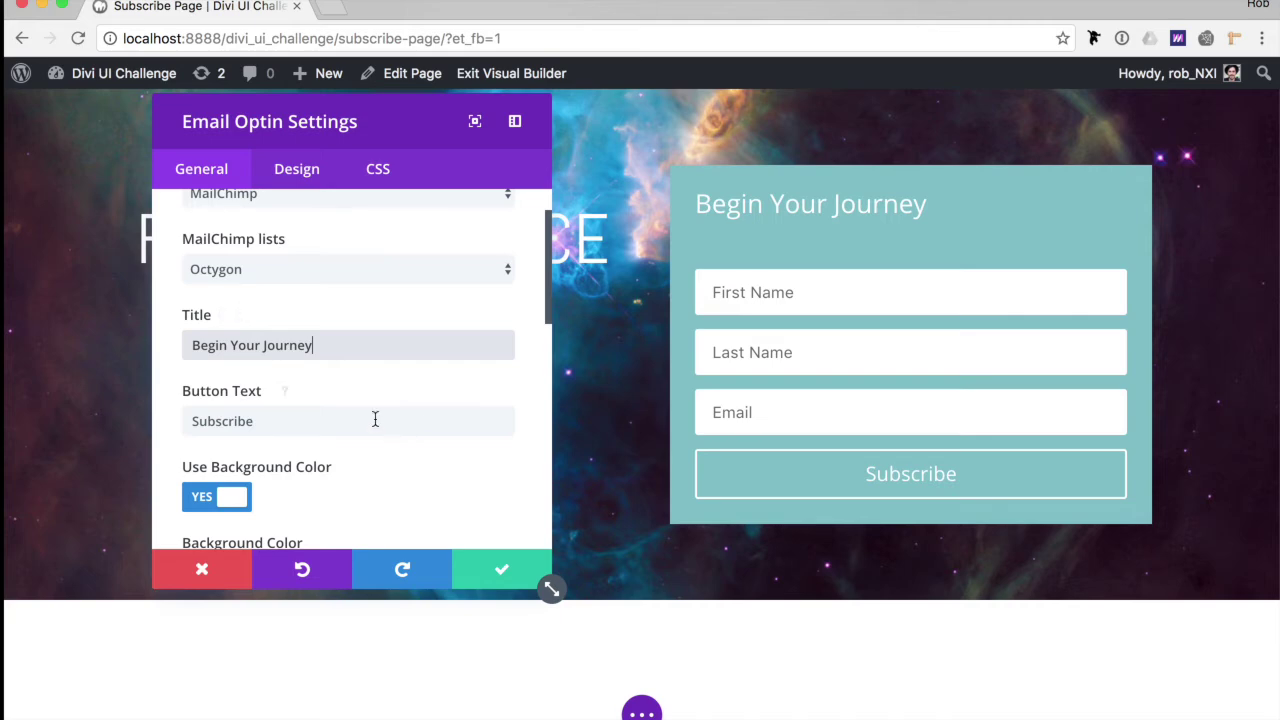
key("Tab")
type("Lu")
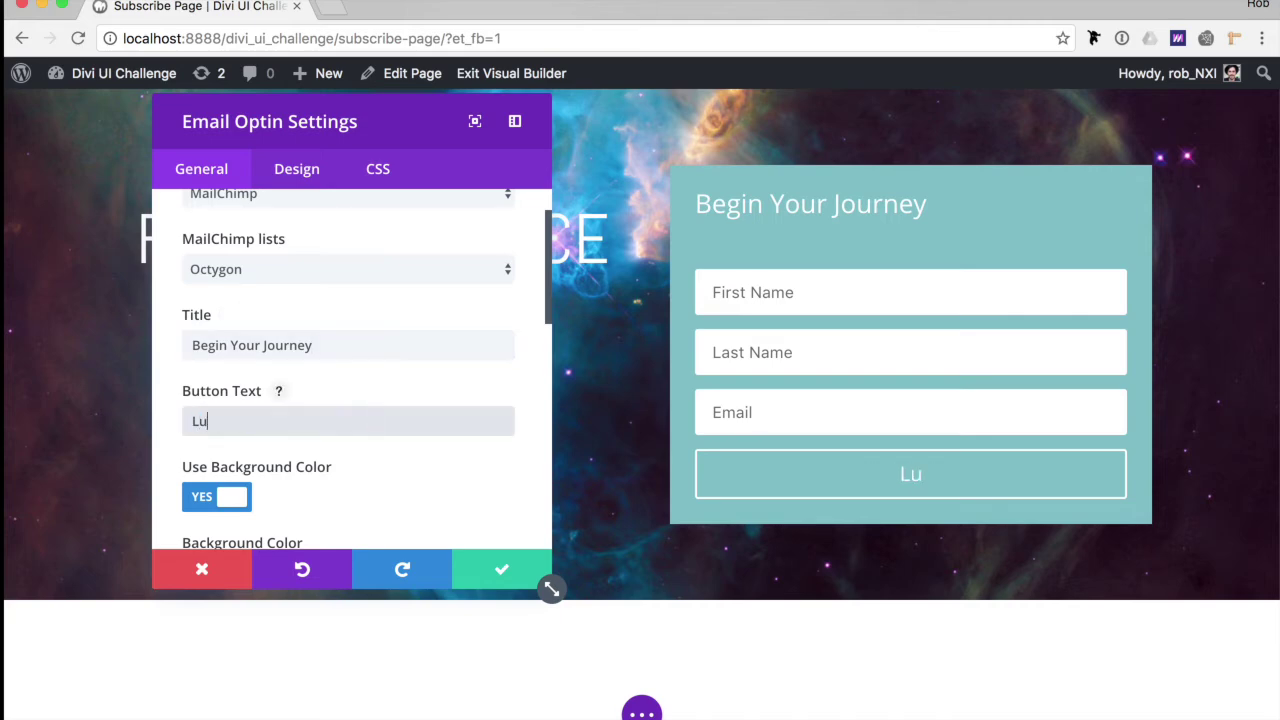
type("unch")
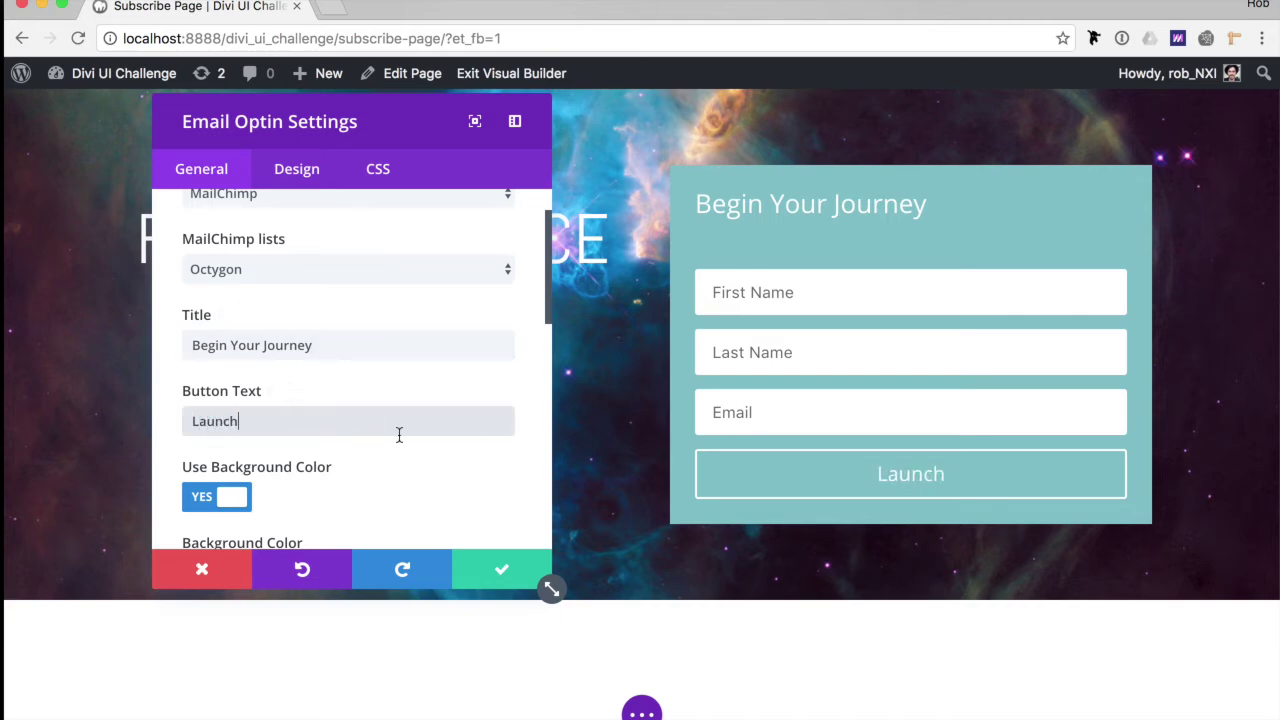
Give the opt-in form a white background and dark text.
scroll(399, 435, "down", 2)
scroll(313, 463, "down", 1)
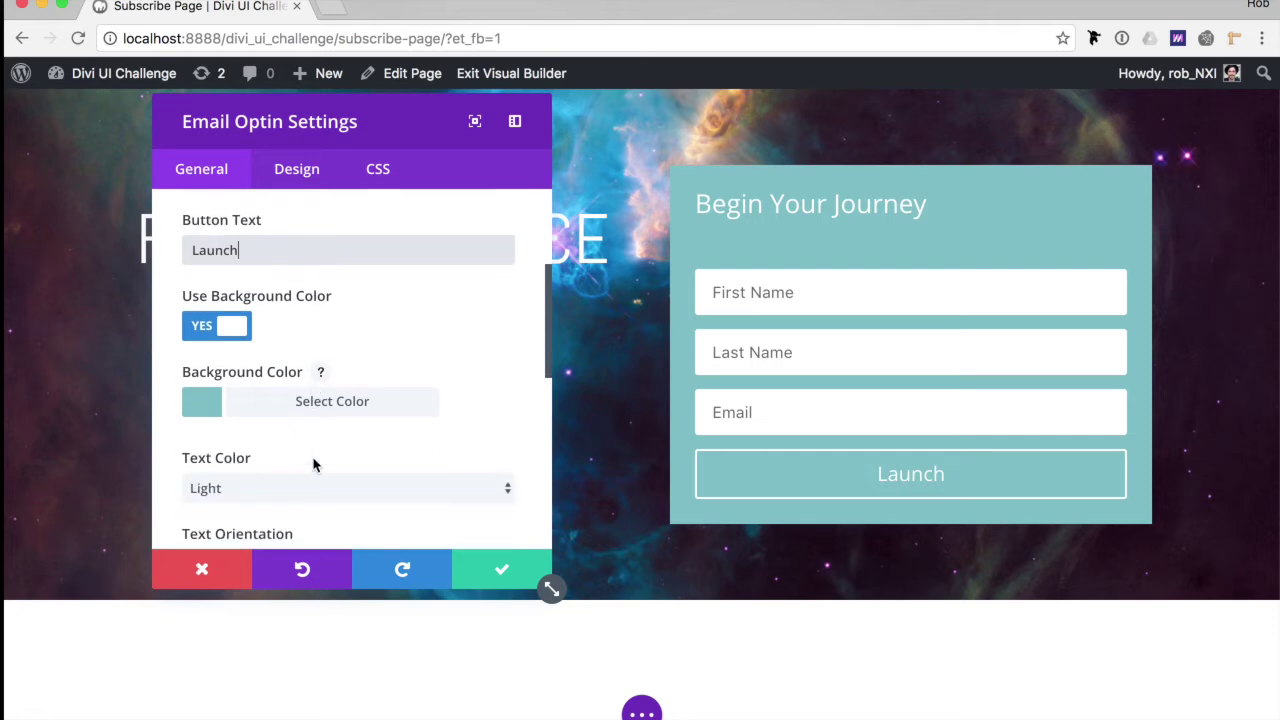
left_click(263, 404)
scroll(252, 505, "down", 2)
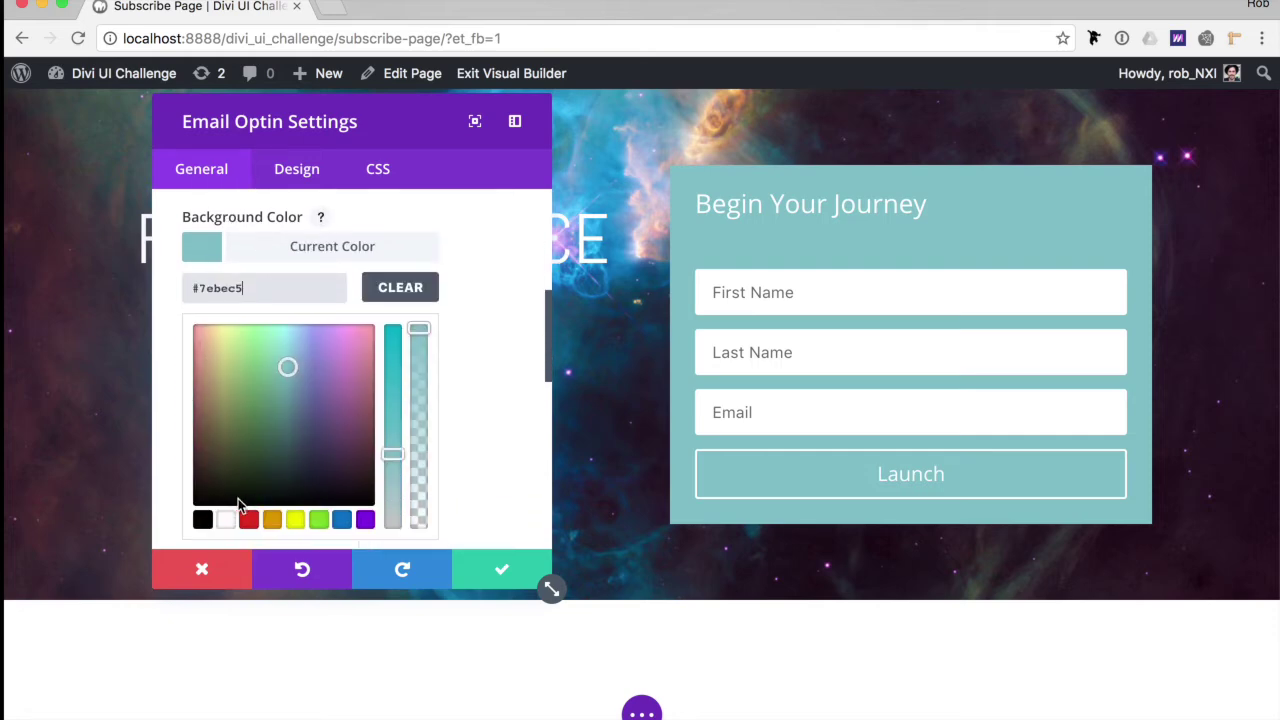
left_click(226, 518)
scroll(464, 352, "down", 1)
scroll(309, 466, "down", 4)
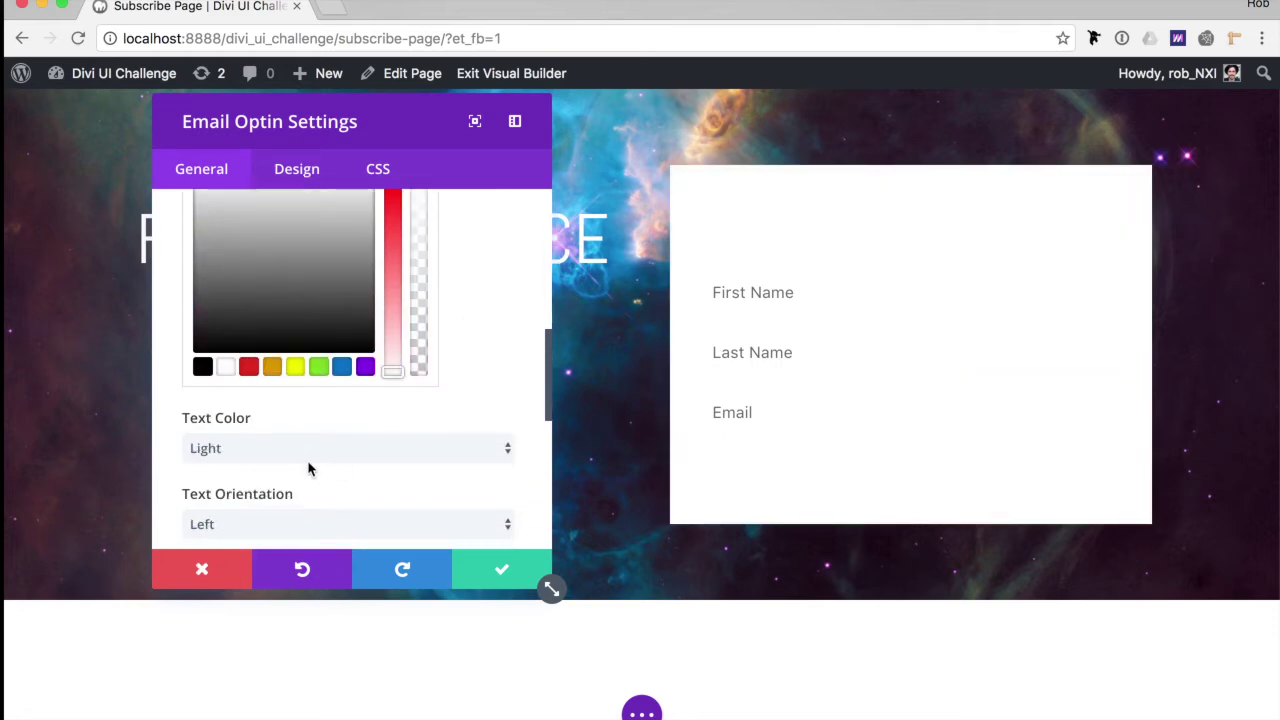
left_click(307, 455)
left_click(283, 466)
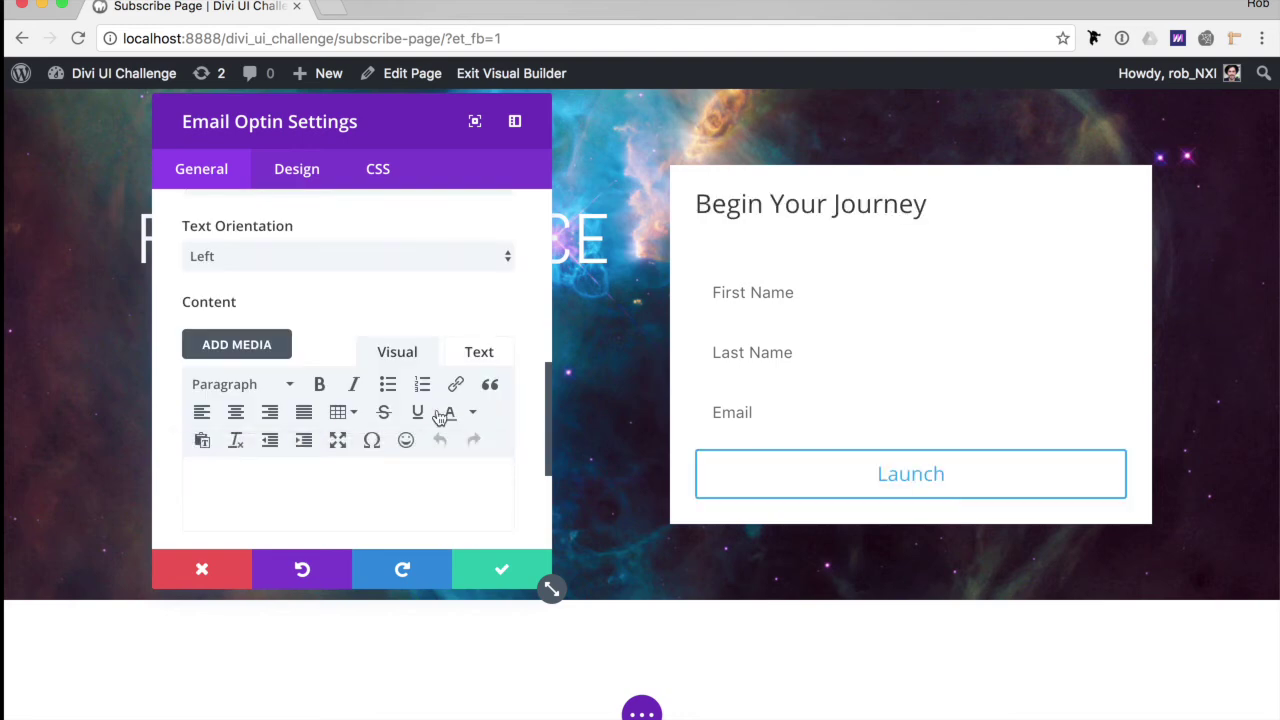
Bring up the opt-in module's Design options.
scroll(440, 418, "up", 3)
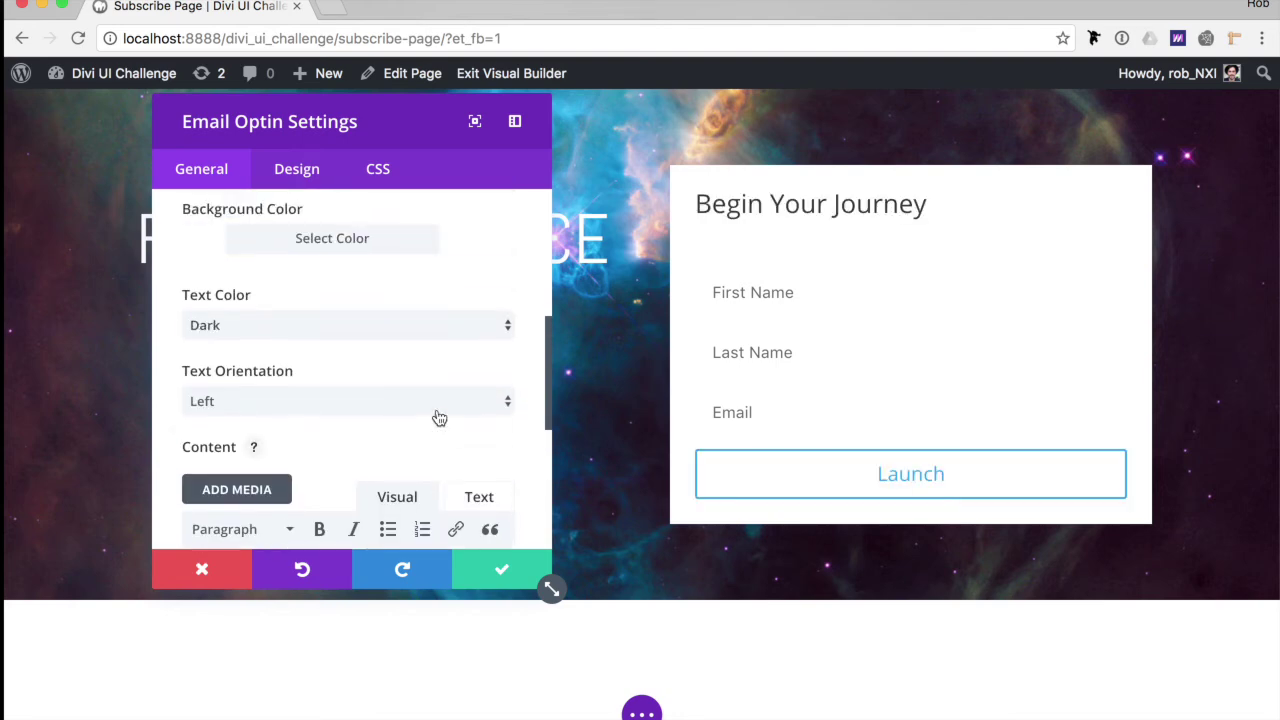
scroll(327, 368, "down", 4)
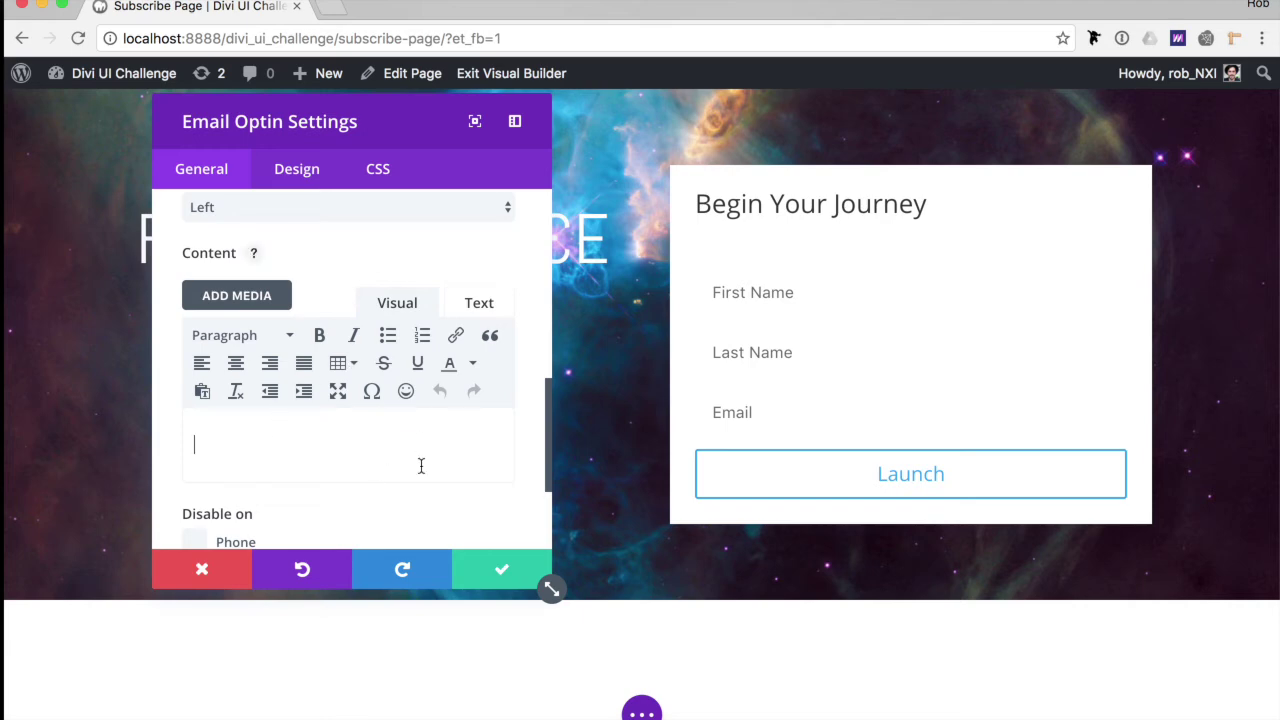
scroll(450, 485, "down", 3)
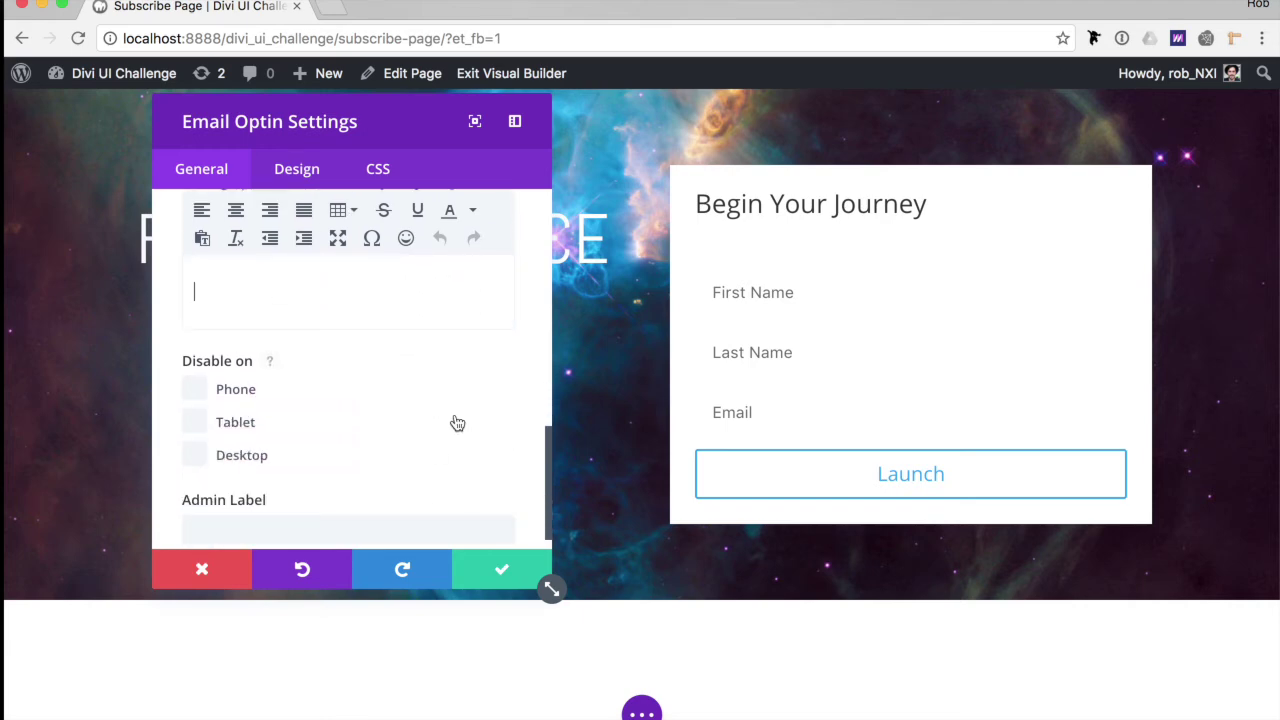
scroll(455, 423, "down", 1)
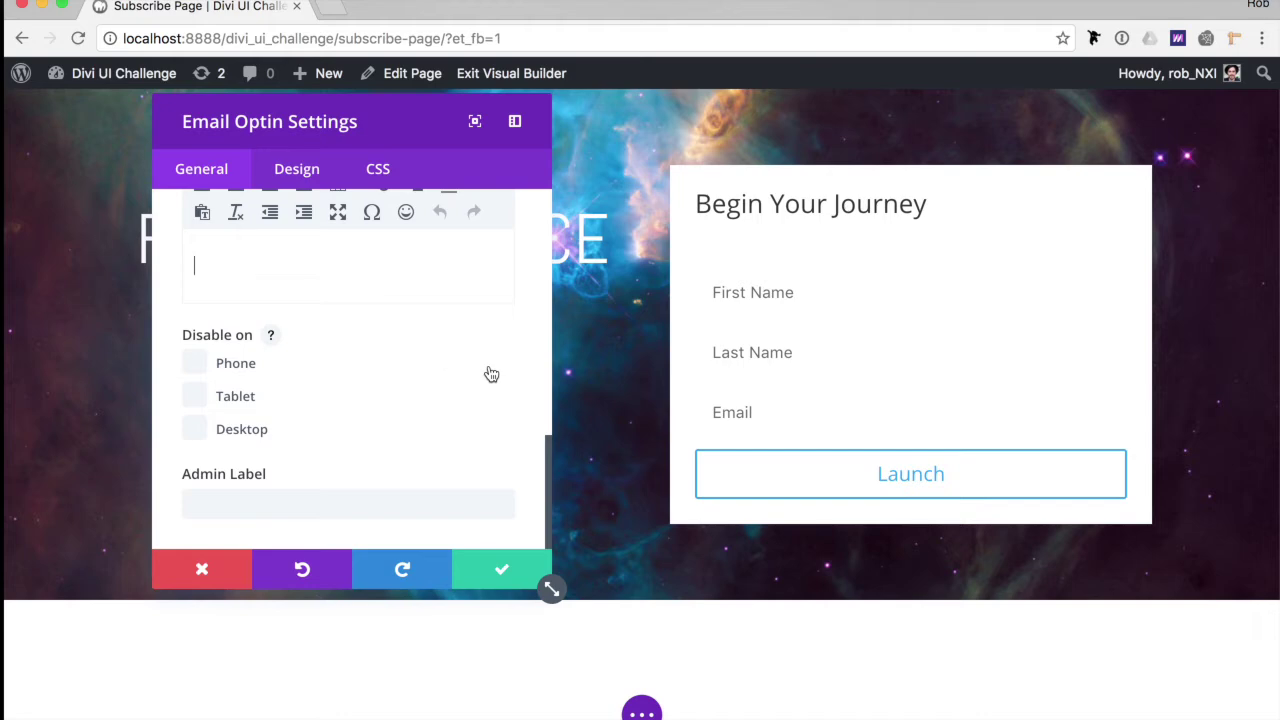
scroll(489, 372, "up", 1)
left_click(297, 170)
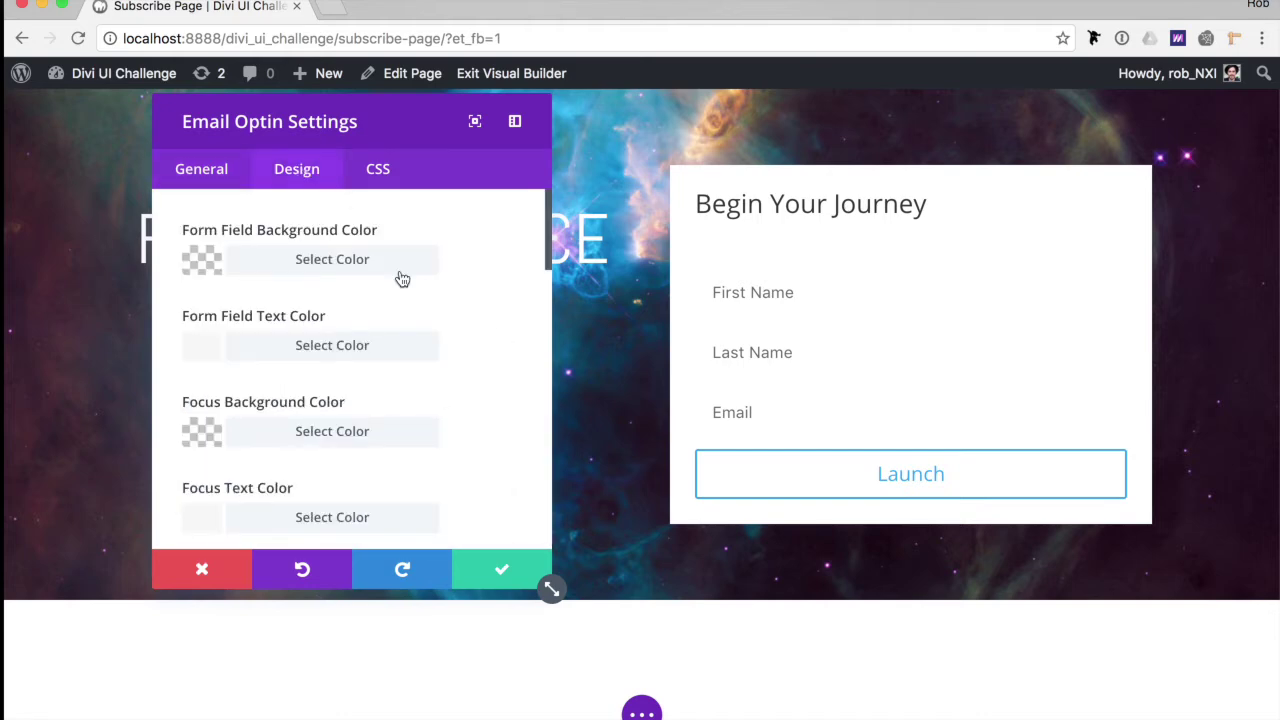
Set the form field background to #f7f7f7 and field text to #333.
left_click(318, 257)
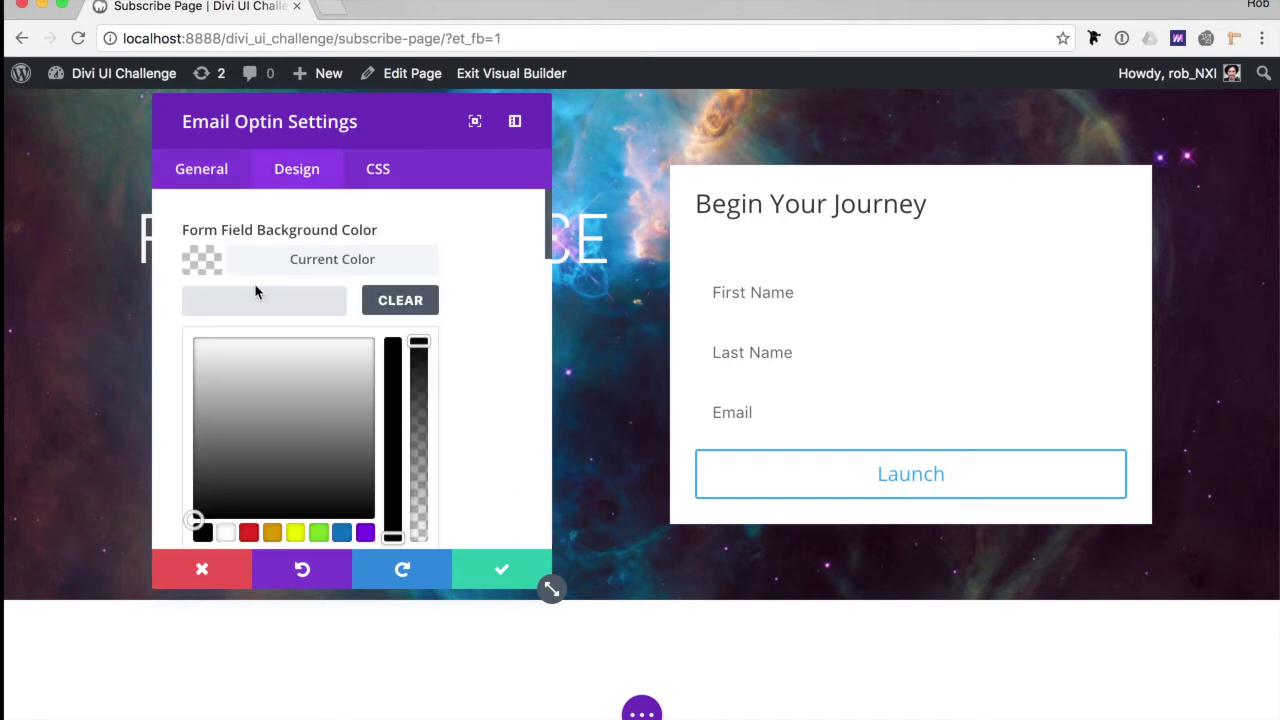
type("f7f7f7")
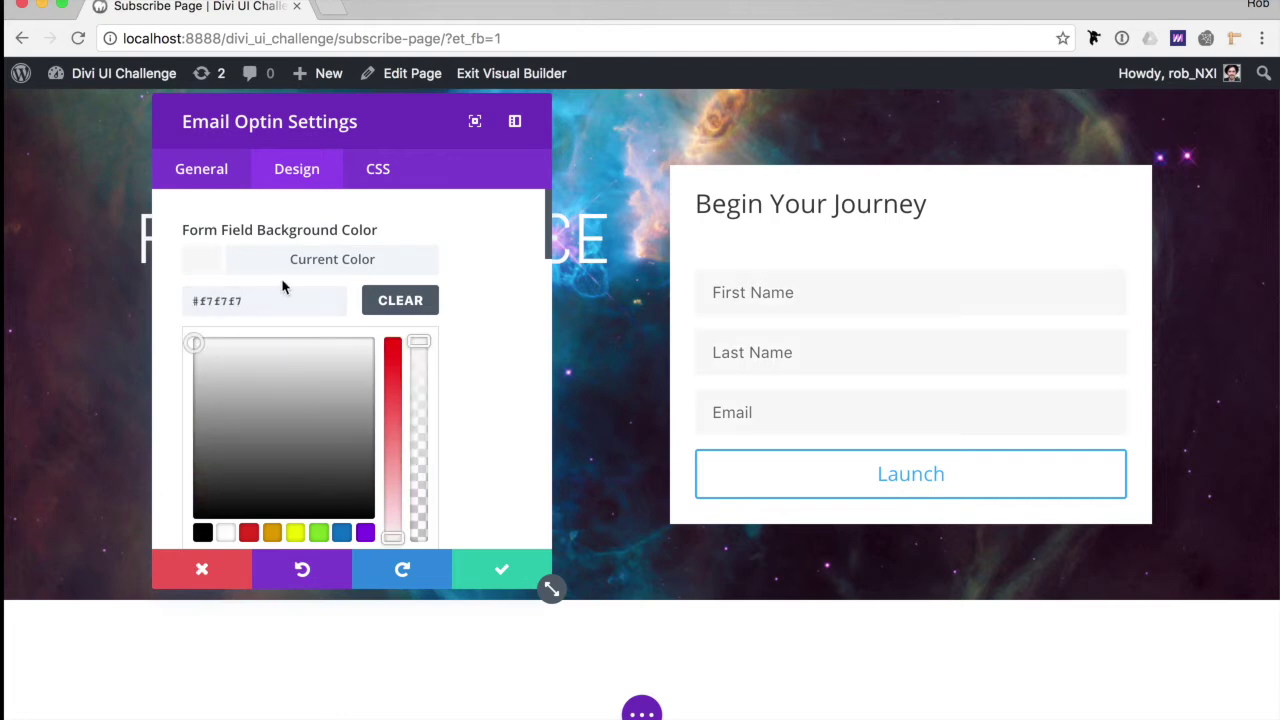
scroll(400, 358, "down", 3)
scroll(400, 358, "down", 1)
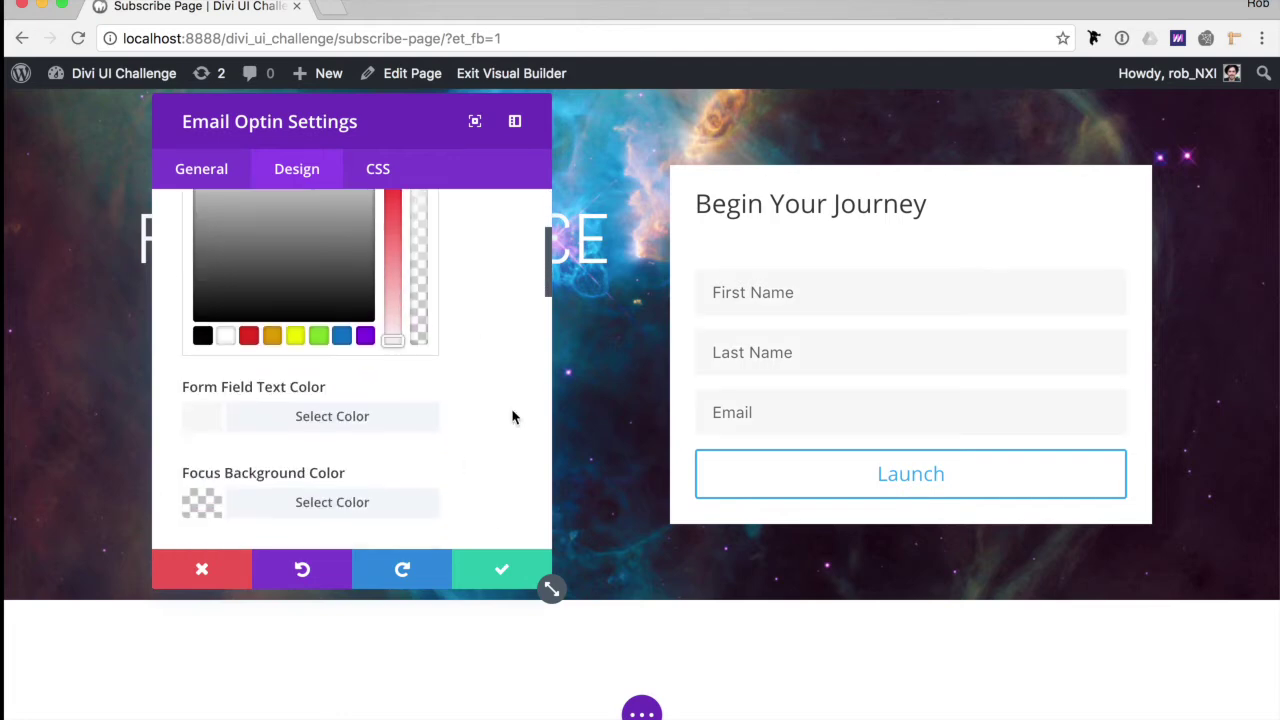
left_click(325, 424)
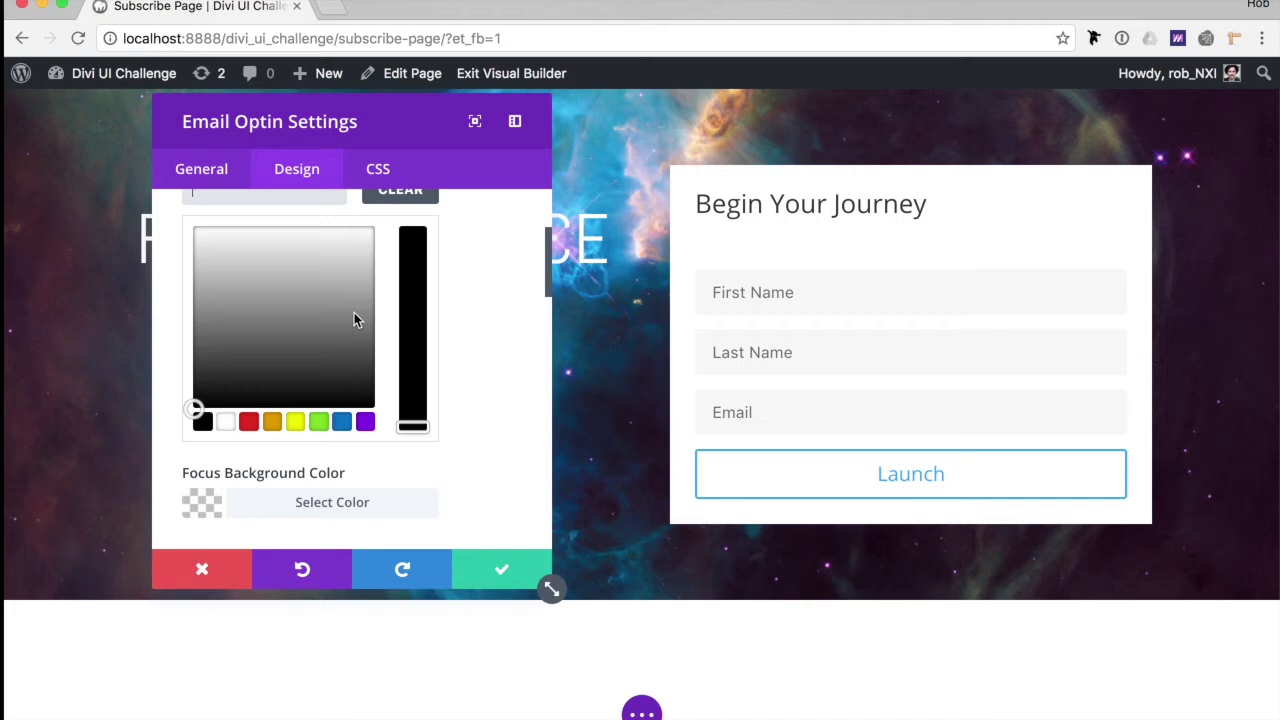
type("333")
Set the focused field background colour to f7f7 and begin the focus text colour.
scroll(350, 370, "up", 3)
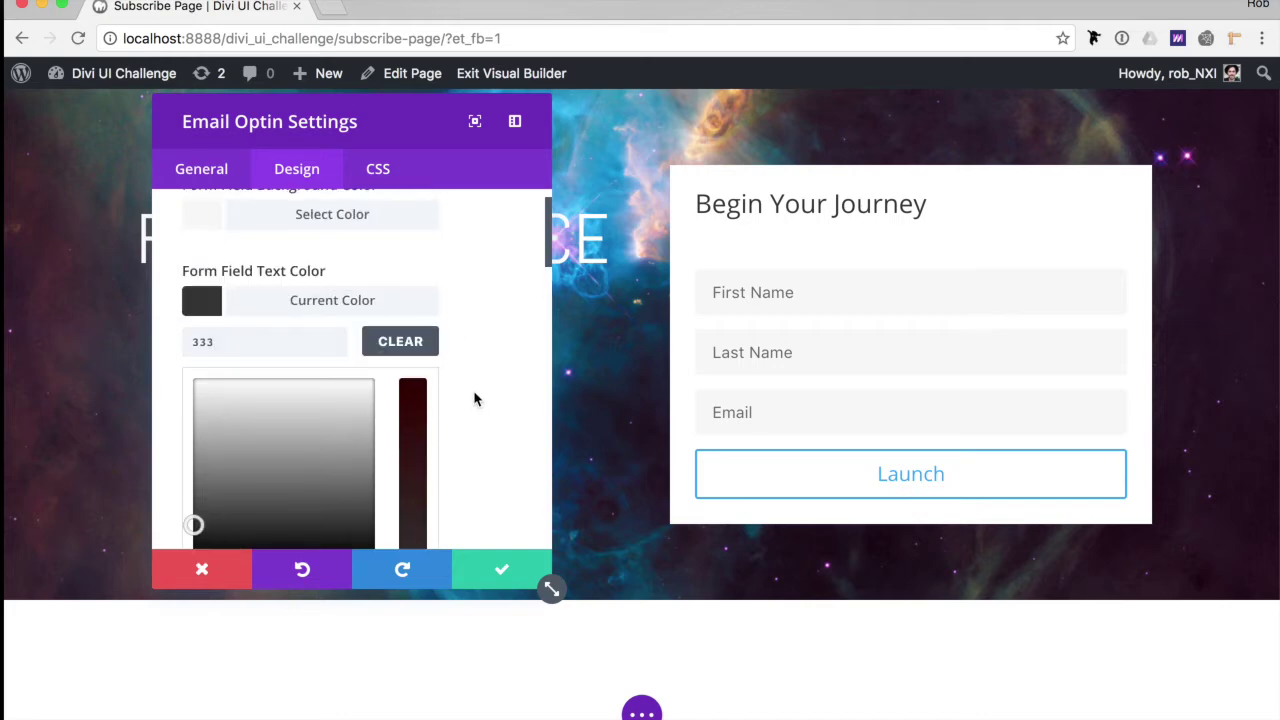
scroll(474, 397, "down", 2)
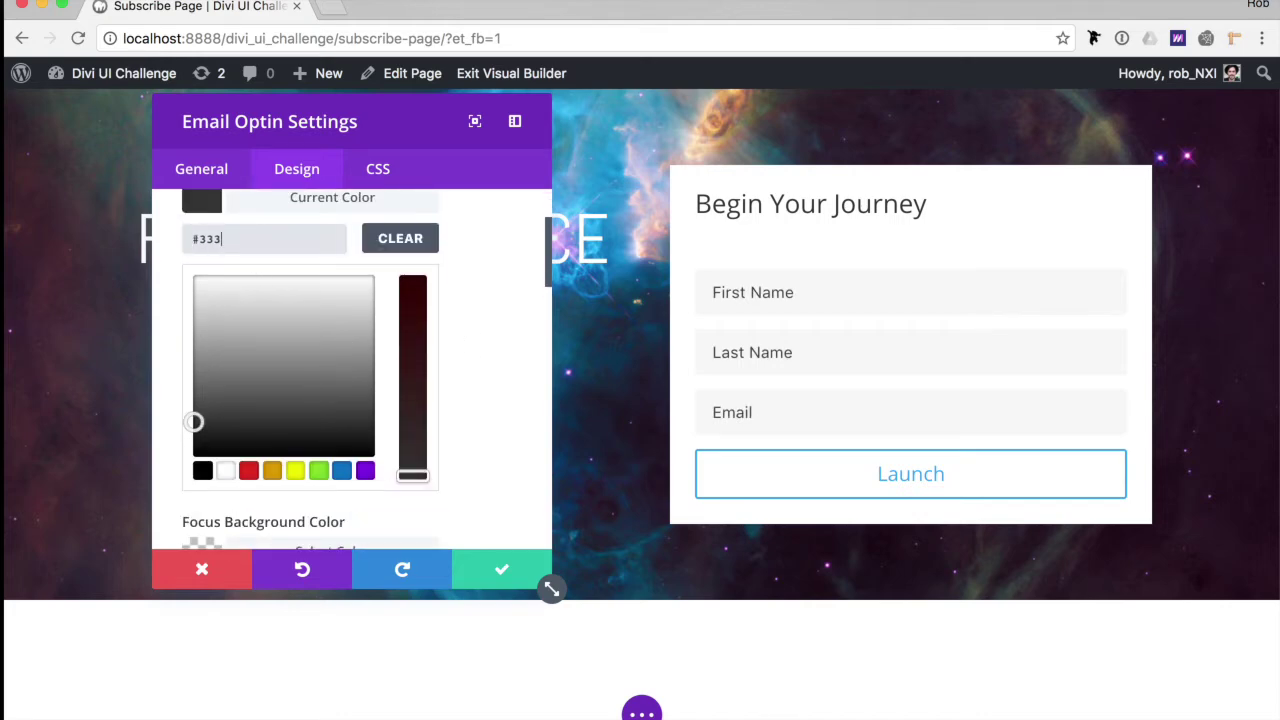
scroll(427, 306, "down", 2)
scroll(410, 330, "down", 1)
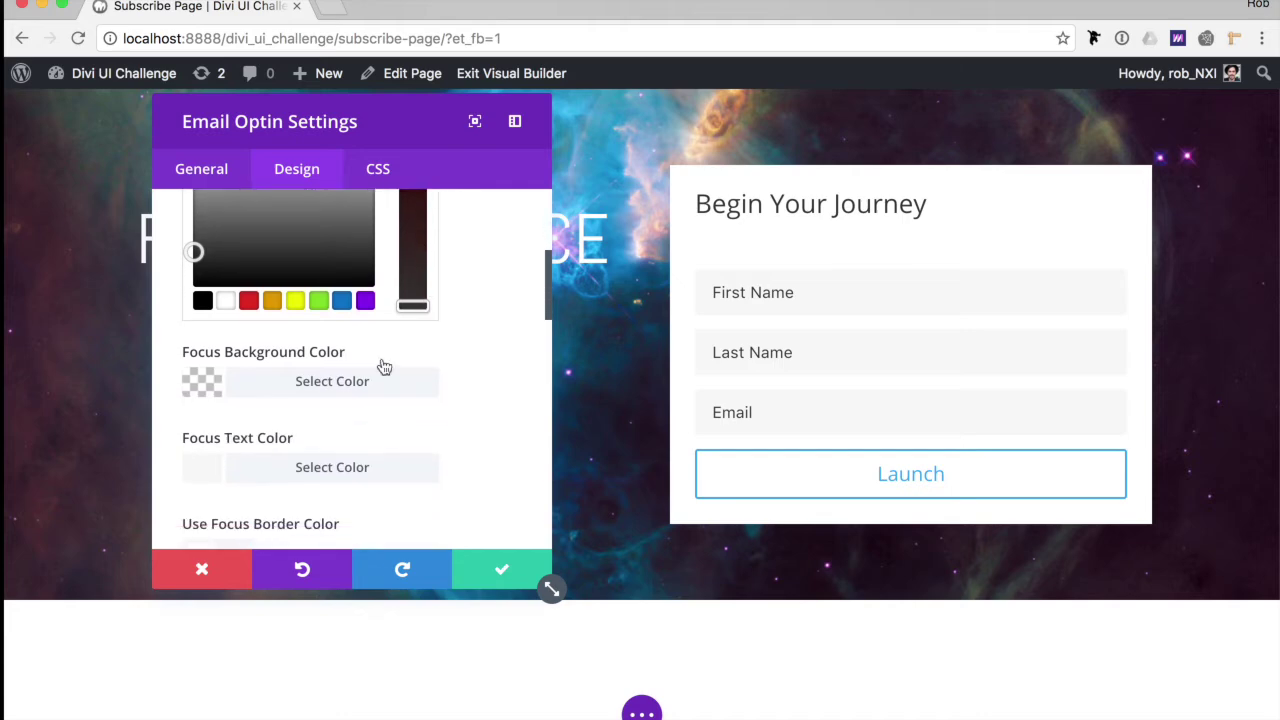
left_click(343, 381)
scroll(320, 360, "up", 1)
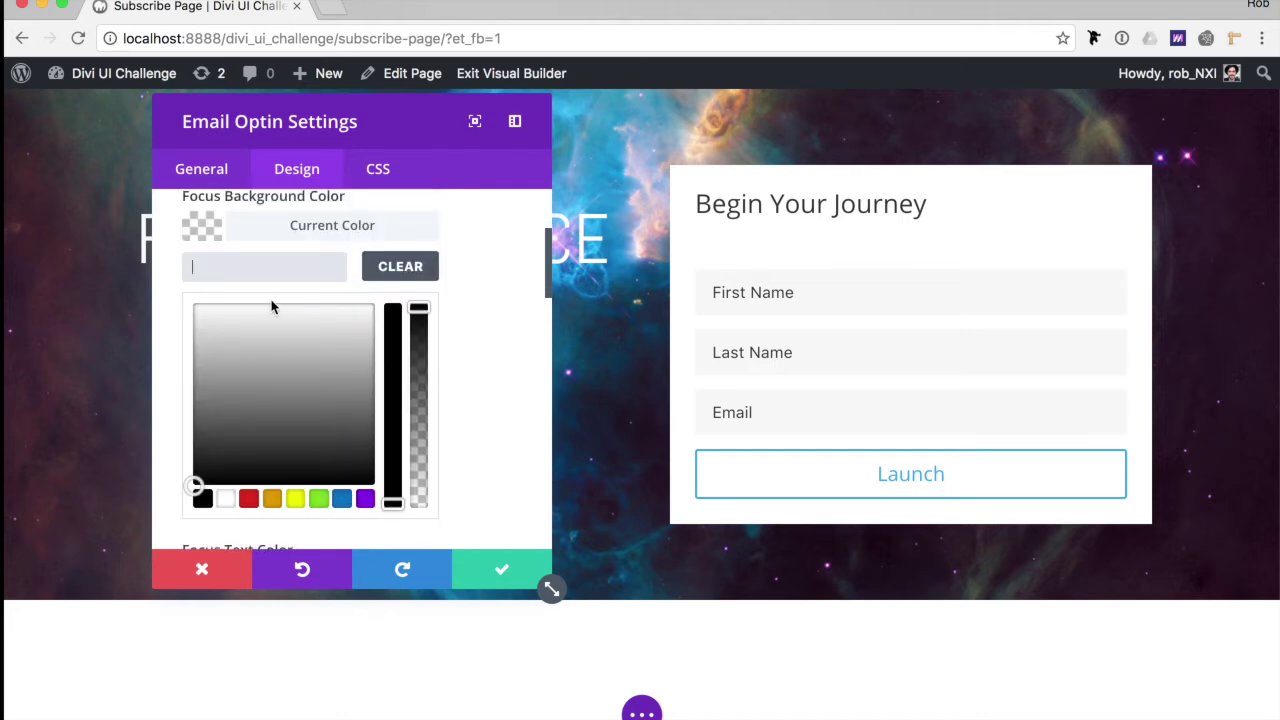
type("f7f7f7")
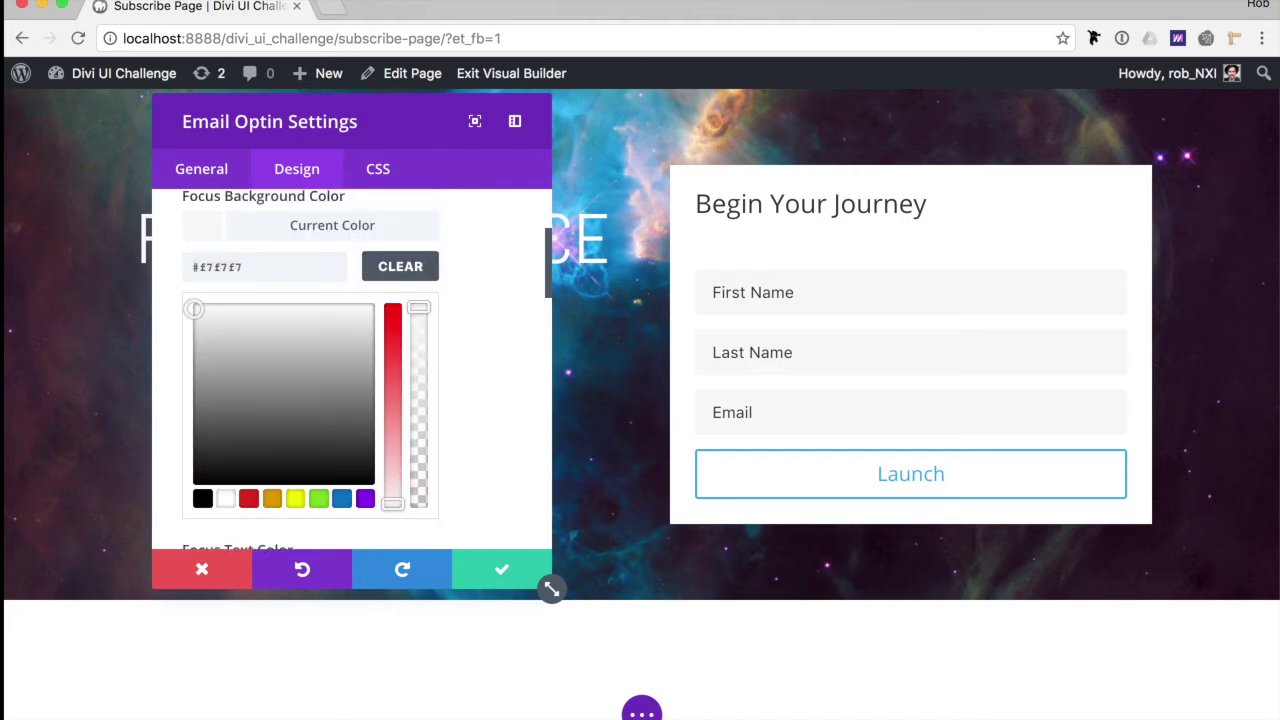
scroll(417, 318, "down", 2)
left_click(290, 375)
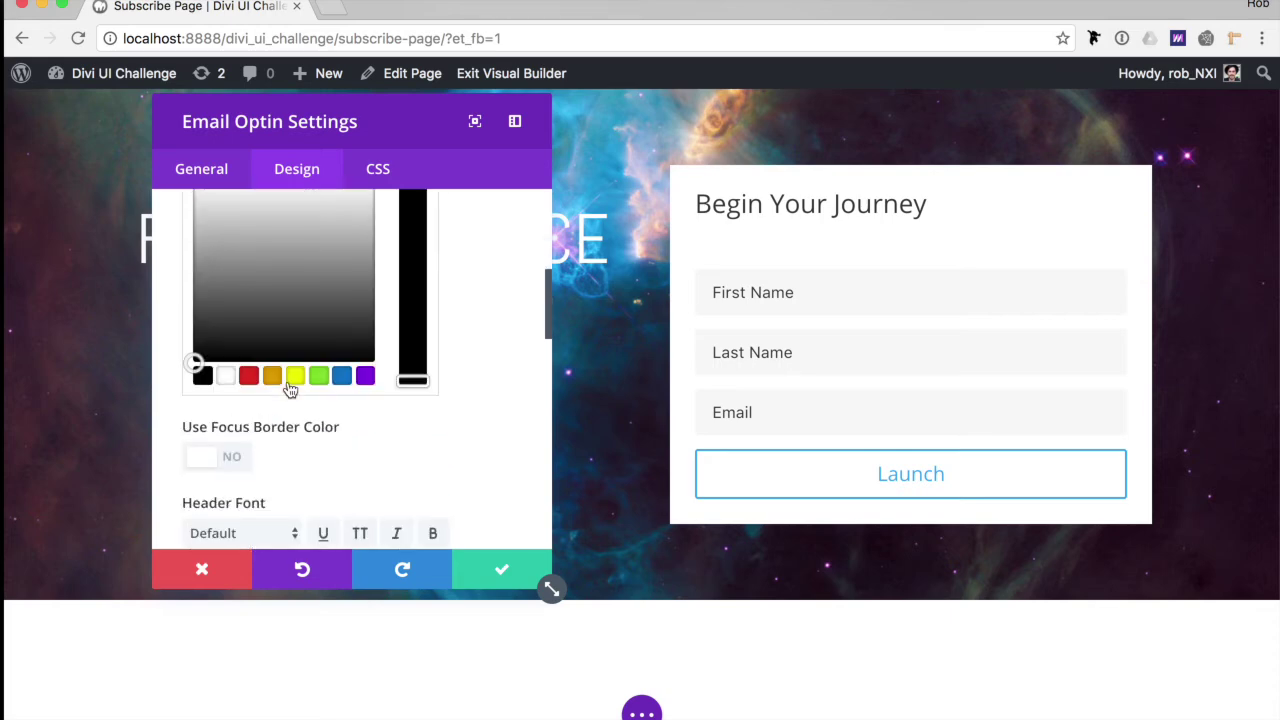
key("super+Tab")
Copy DF5AFF from the TextEdit colour notes and paste it as the focus text colour.
left_click(660, 370)
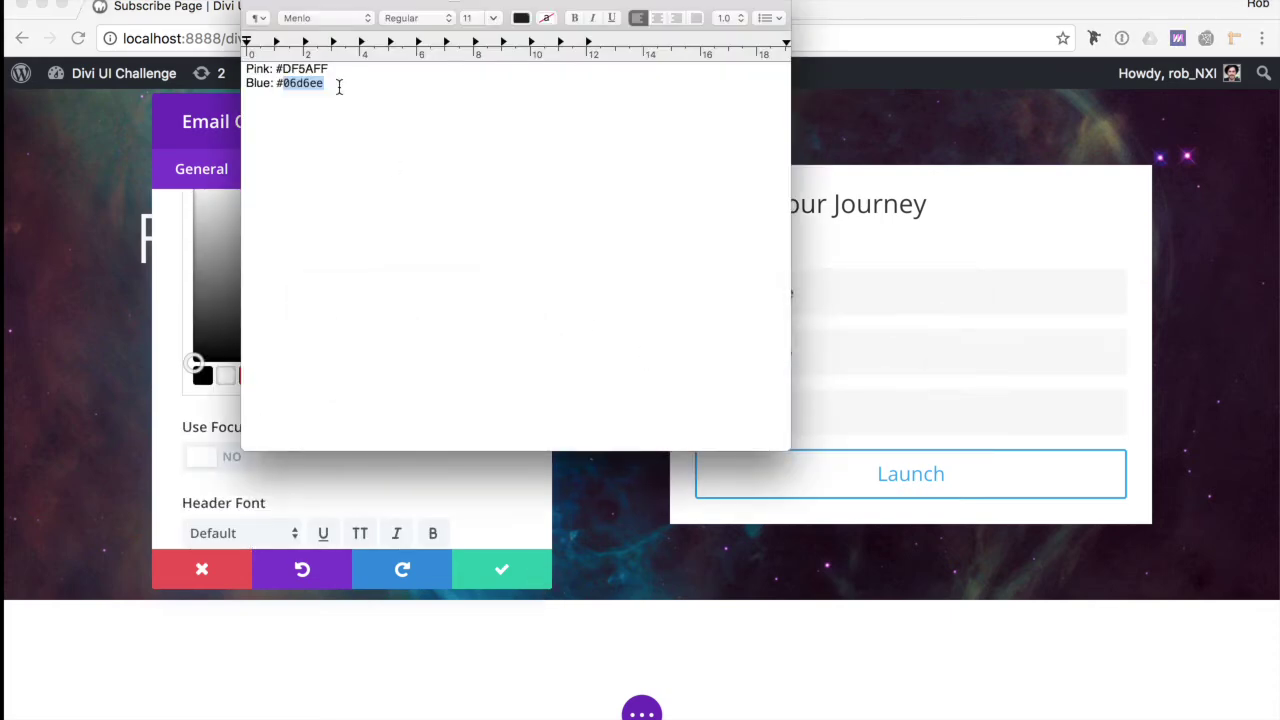
double_click(302, 70)
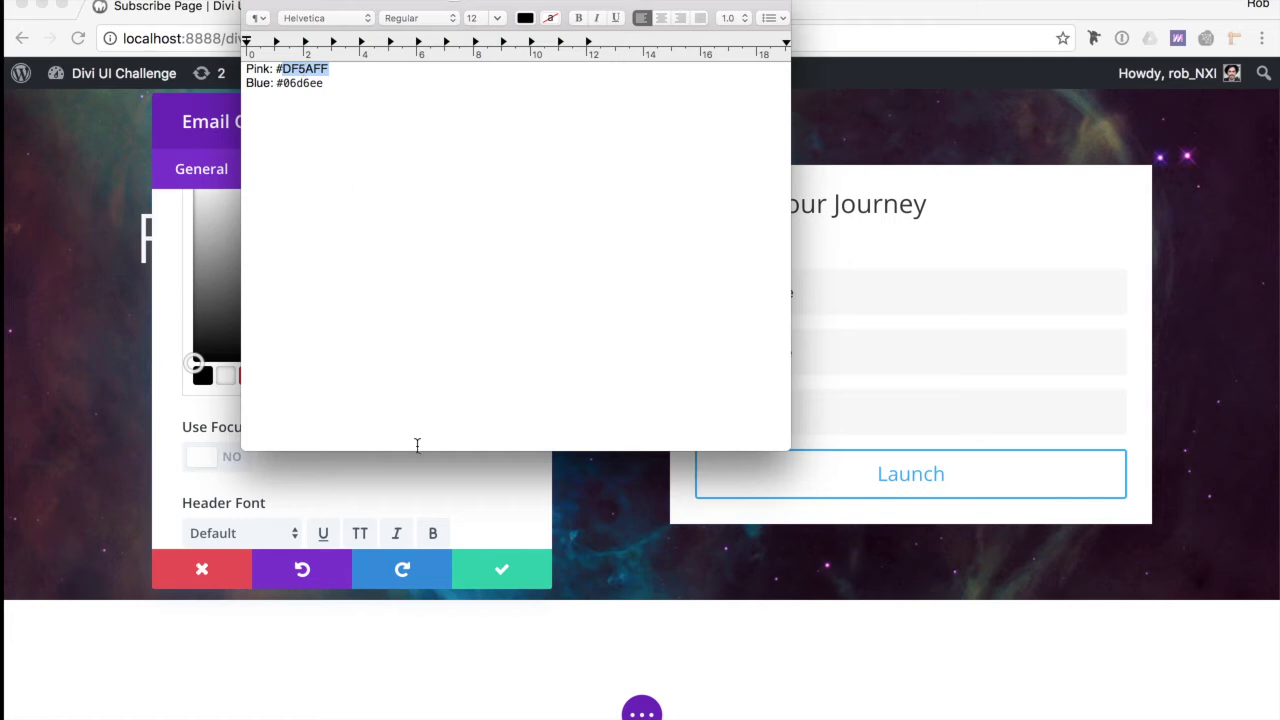
key("super+c")
key("super+Tab")
scroll(428, 486, "up", 3)
left_click(271, 295)
key("super+v")
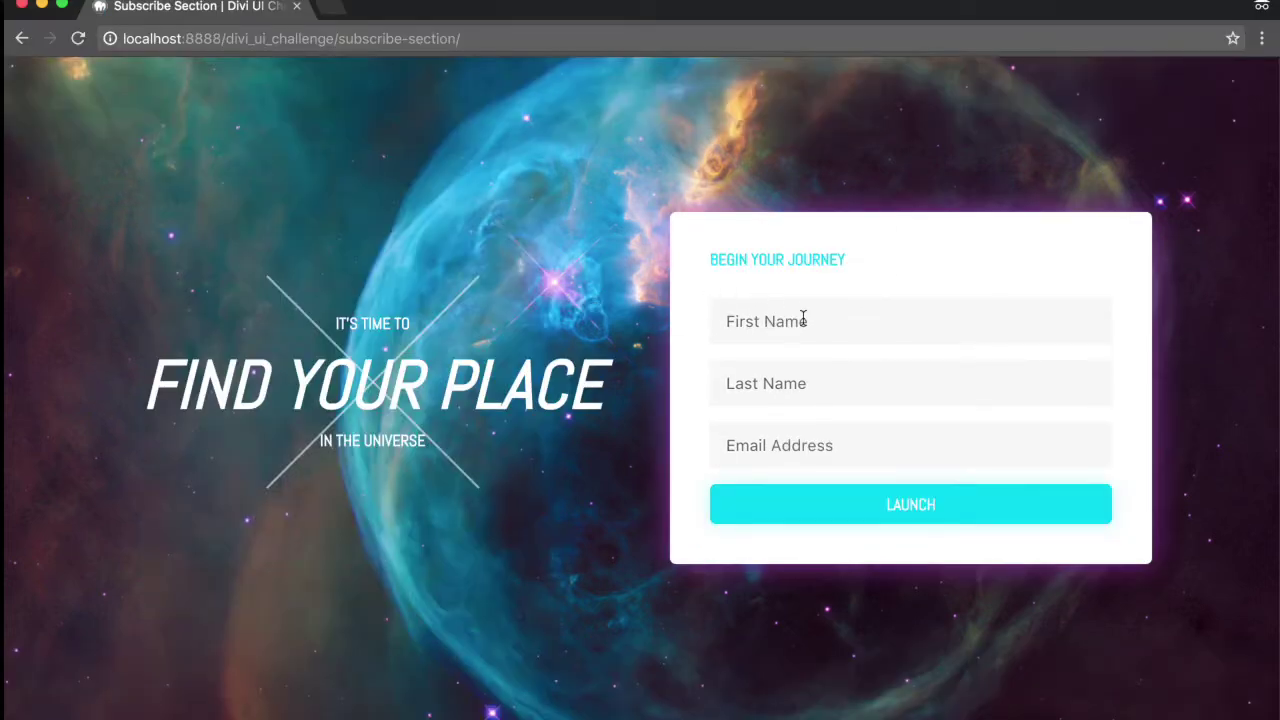
Check the reference form's focus styling on First Name, Last Name and Email Address, typing test text.
left_click(864, 327)
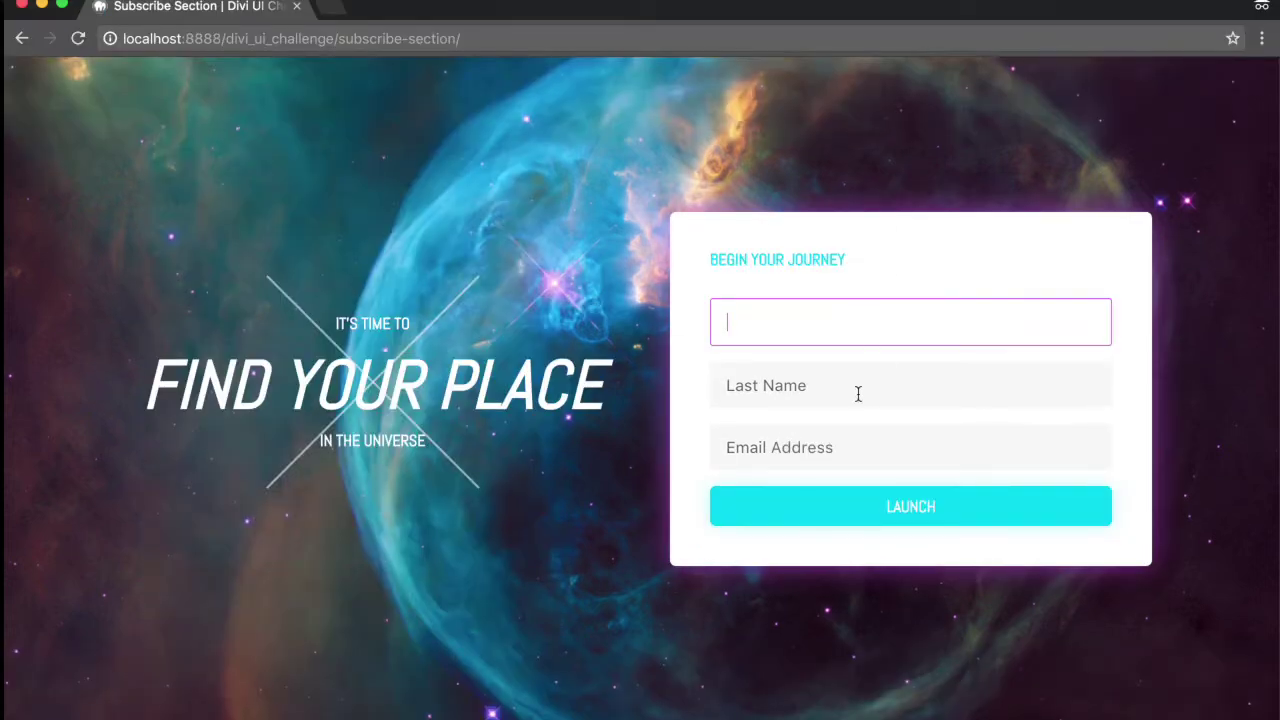
left_click(858, 393)
left_click(794, 448)
left_click(820, 321)
type("sfsagsdg")
double_click(811, 320)
Enable a custom border colour for focused fields and set it to #df5aff.
key("BackSpace")
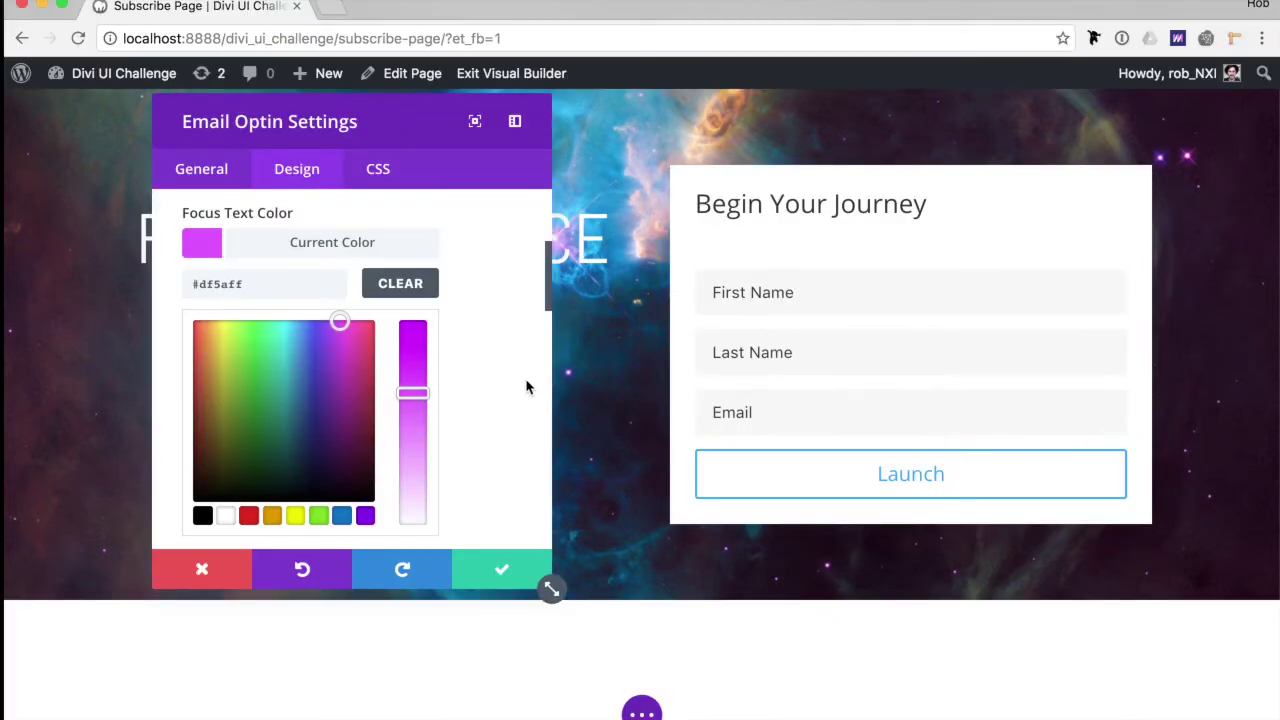
scroll(529, 386, "down", 4)
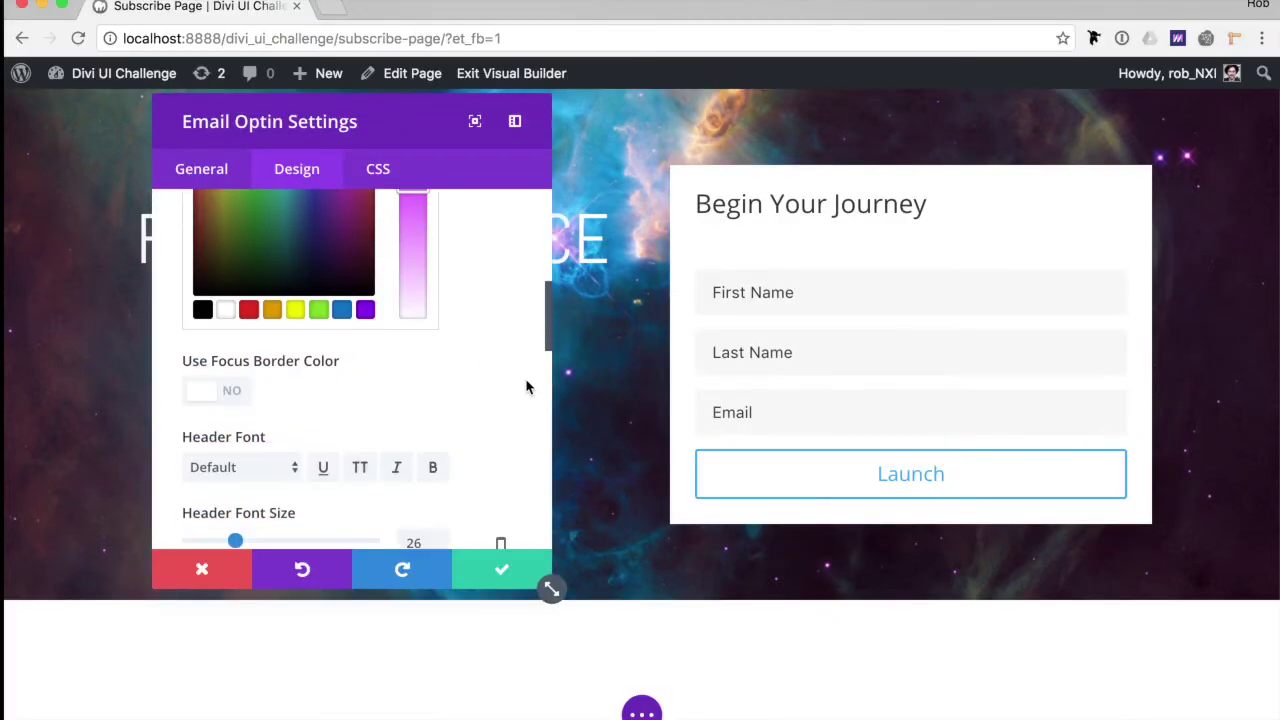
left_click(241, 363)
scroll(242, 363, "down", 4)
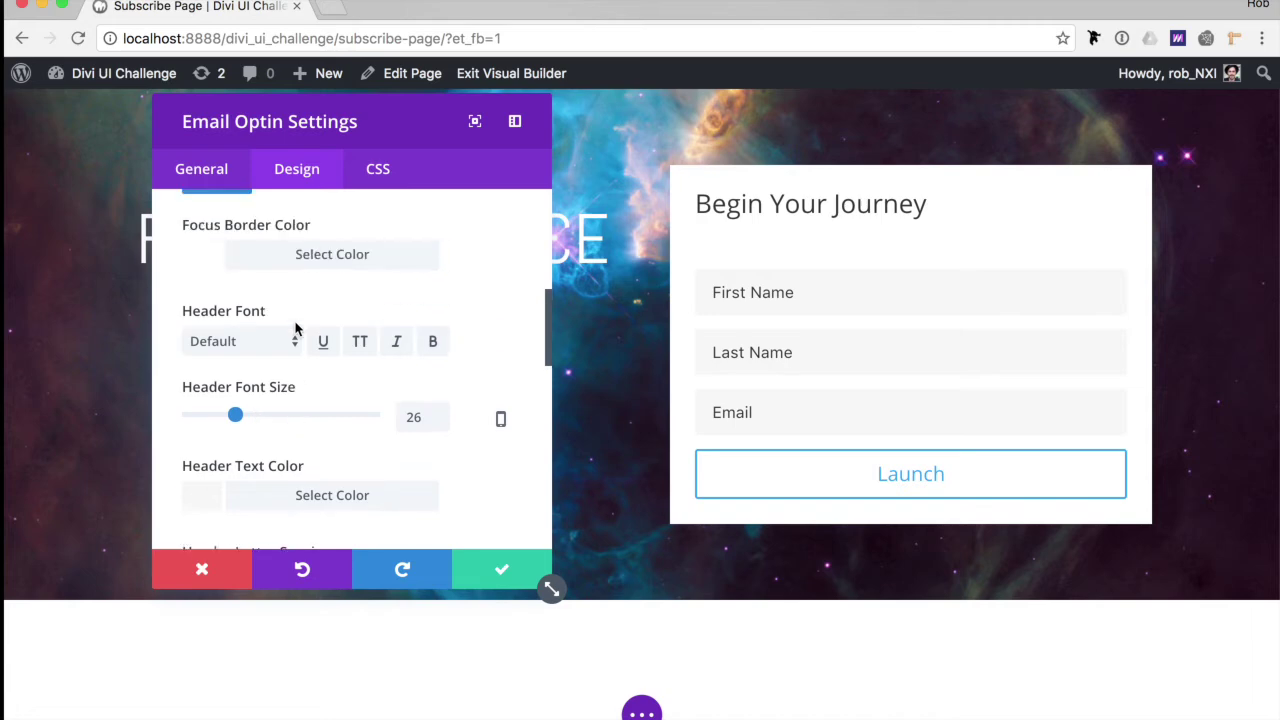
scroll(294, 331, "up", 2)
left_click(326, 354)
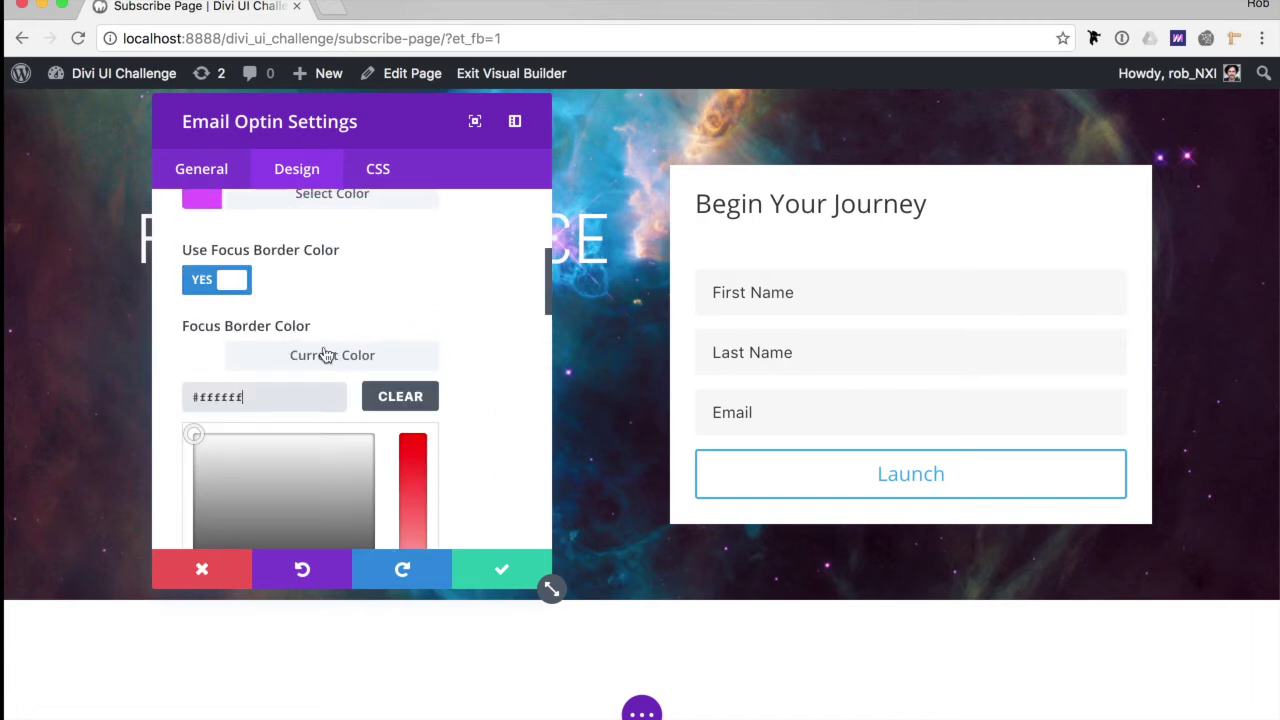
double_click(242, 396)
type("df5aff")
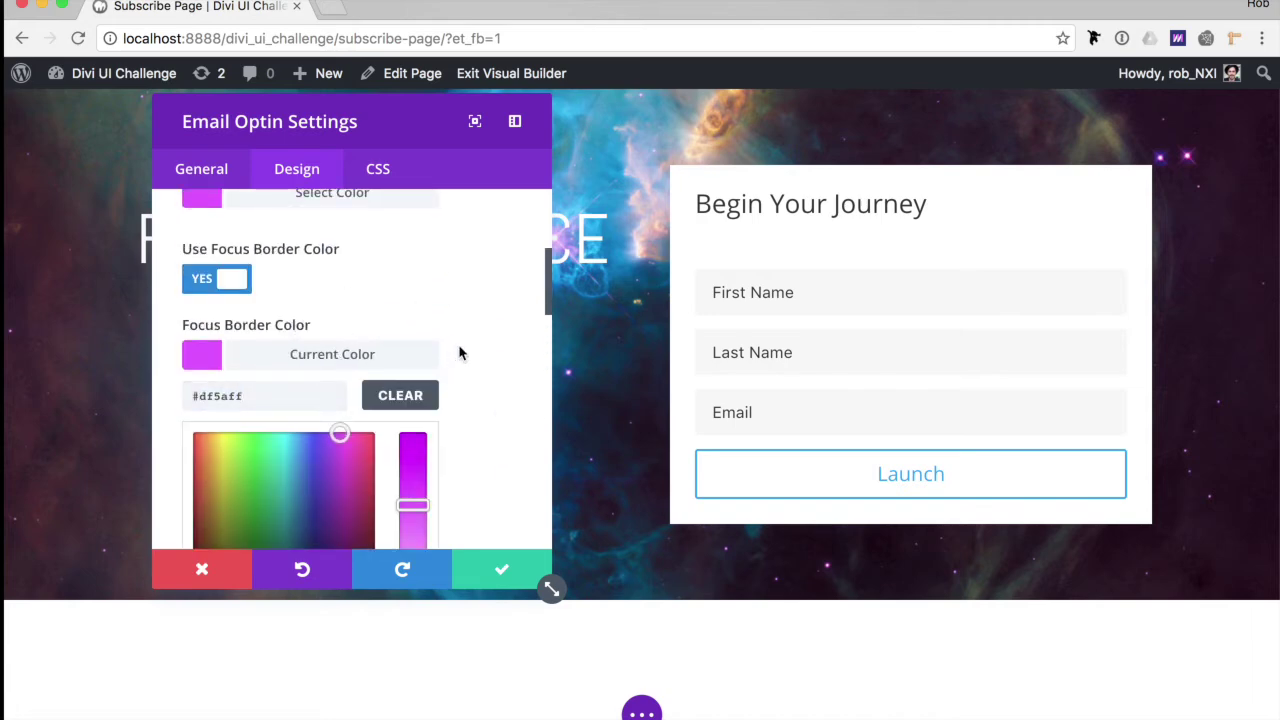
scroll(460, 351, "down", 3)
scroll(437, 303, "up", 1)
Make the form heading Abel, uppercase and bold at size 16.
scroll(437, 303, "down", 2)
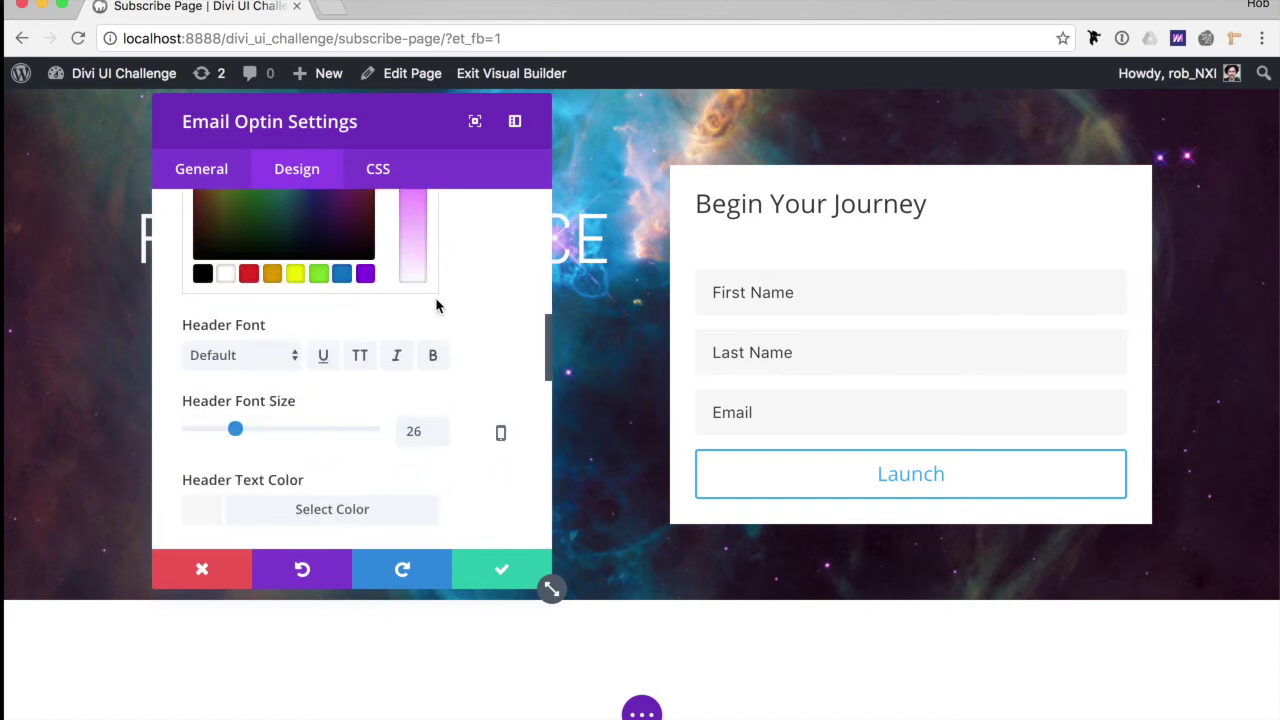
scroll(437, 310, "down", 1)
left_click(271, 305)
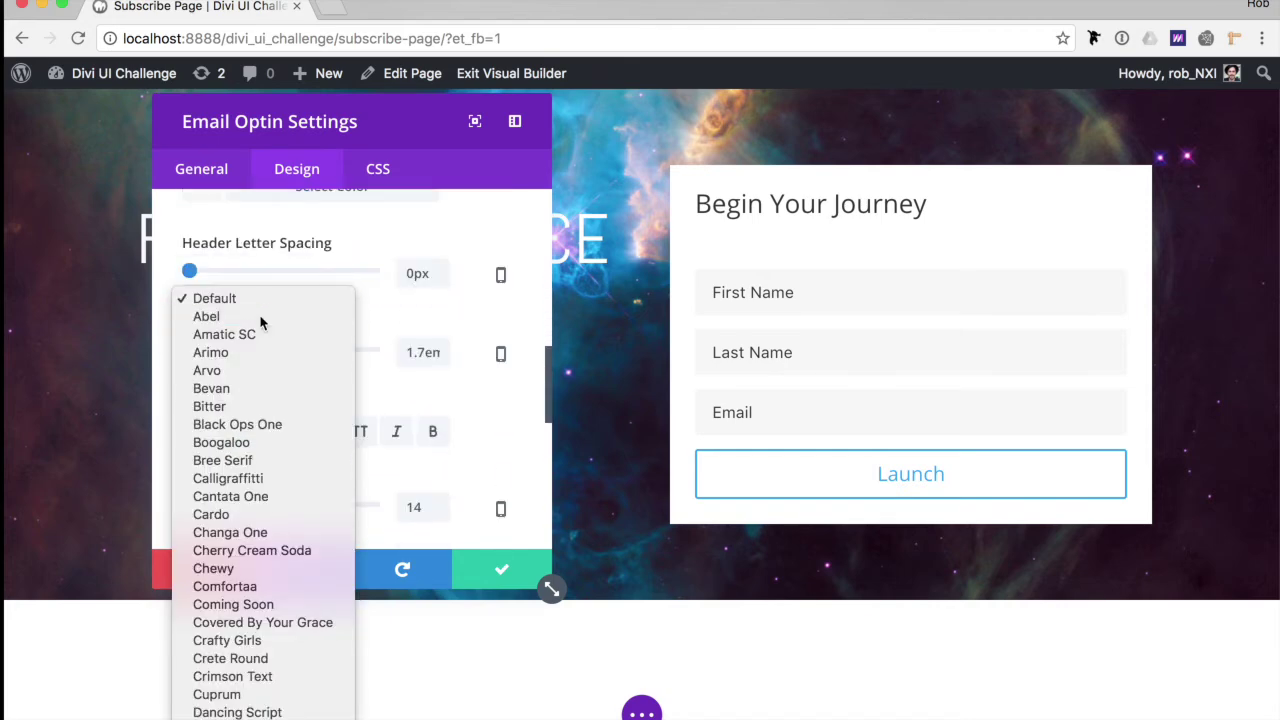
left_click(258, 317)
scroll(323, 357, "up", 4)
scroll(330, 314, "up", 1)
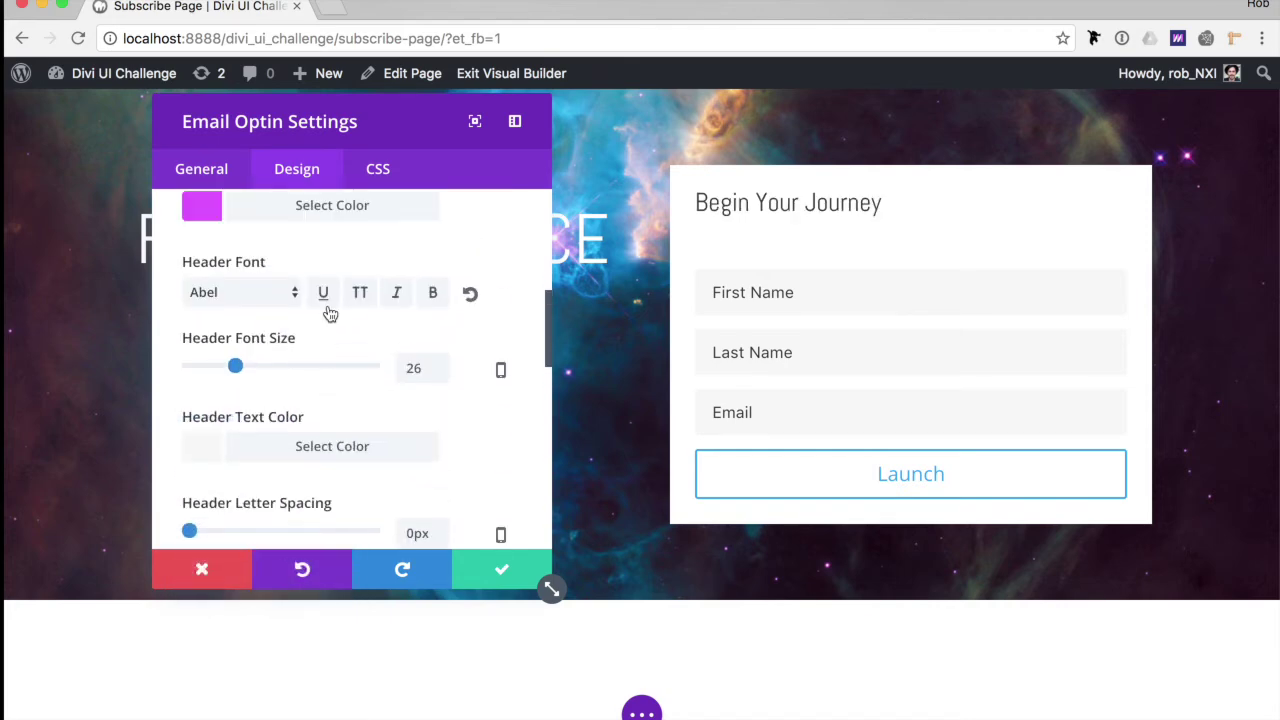
left_click(359, 292)
left_click(432, 292)
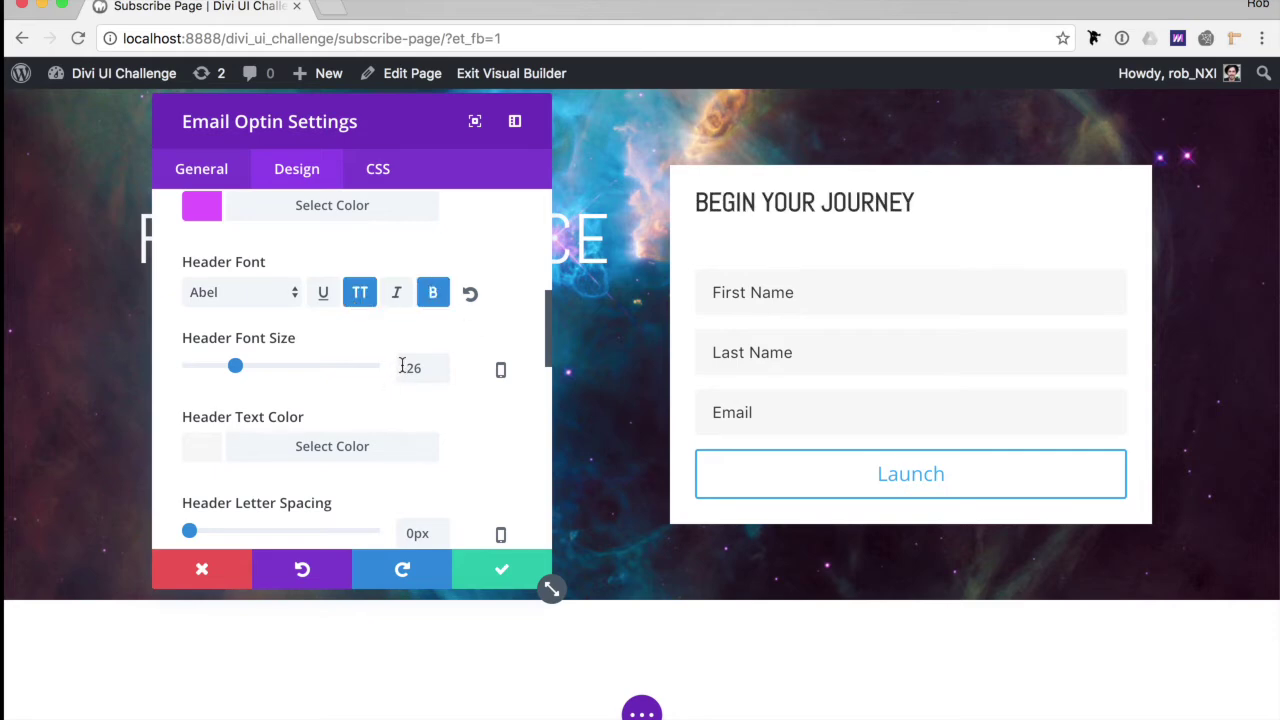
double_click(410, 367)
type("16")
Copy #06d6ee from the colour notes and paste it as the heading text colour.
scroll(398, 409, "down", 1)
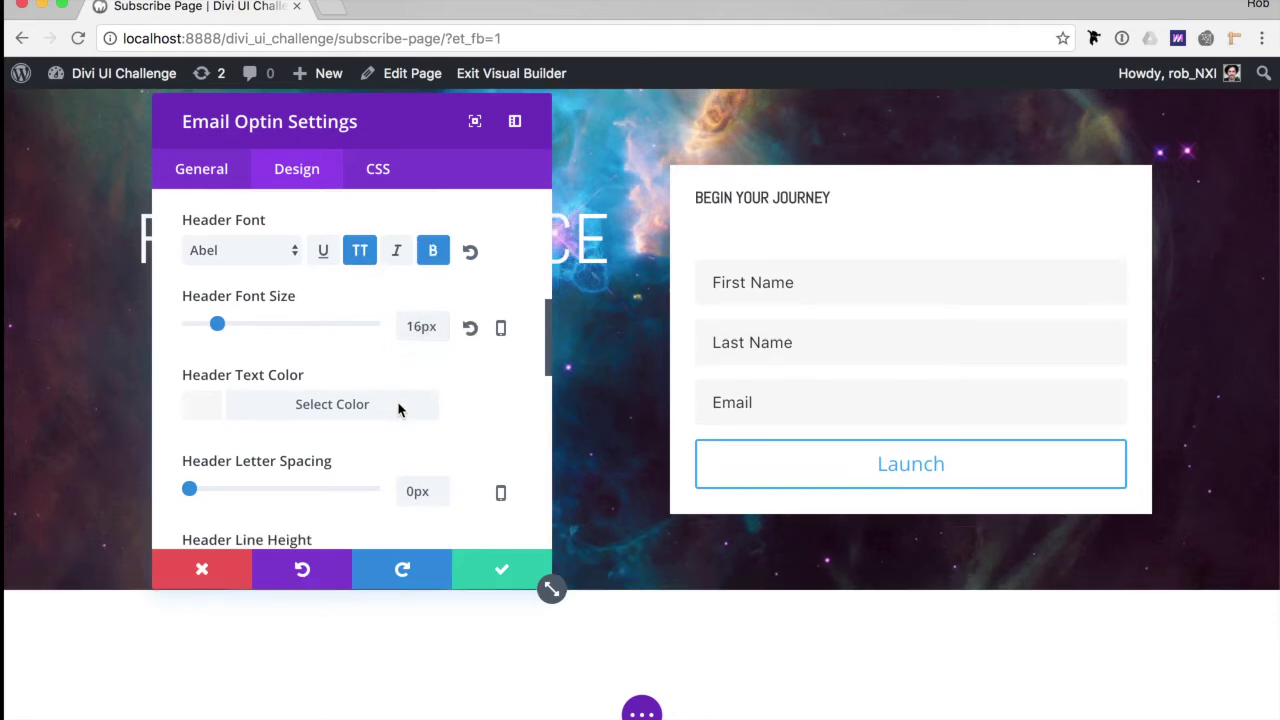
key("super+Tab")
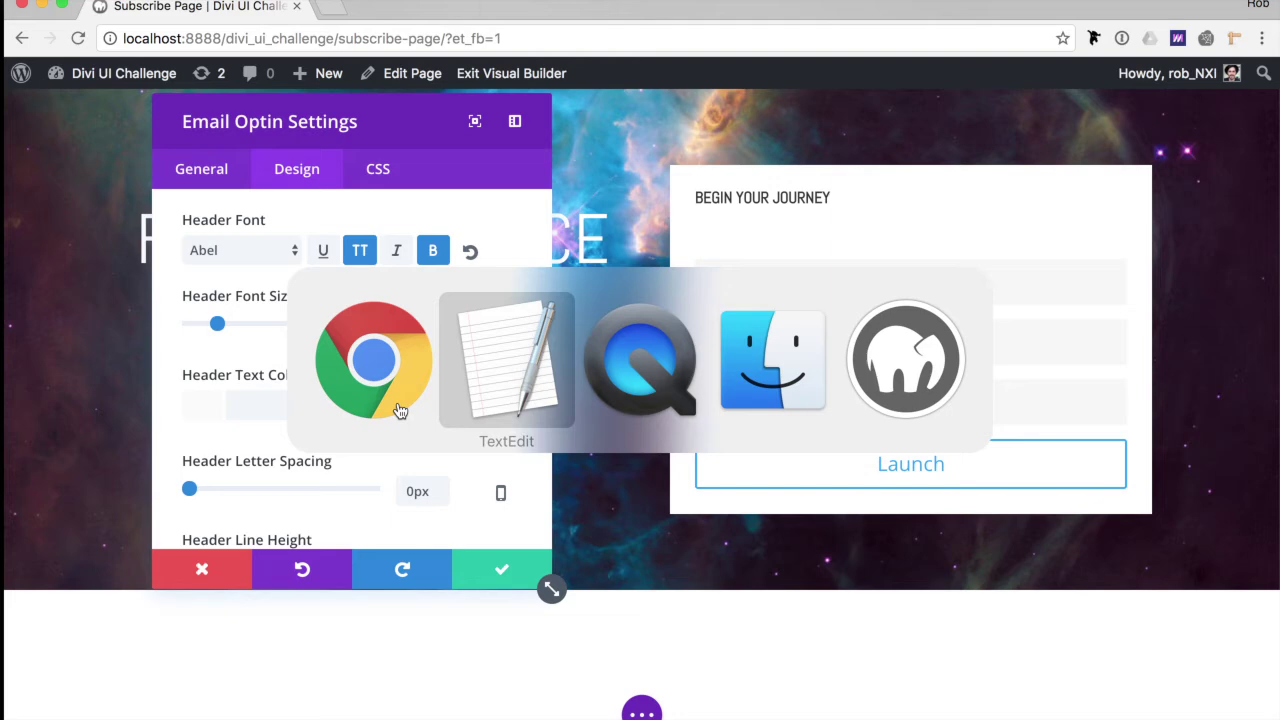
double_click(303, 84)
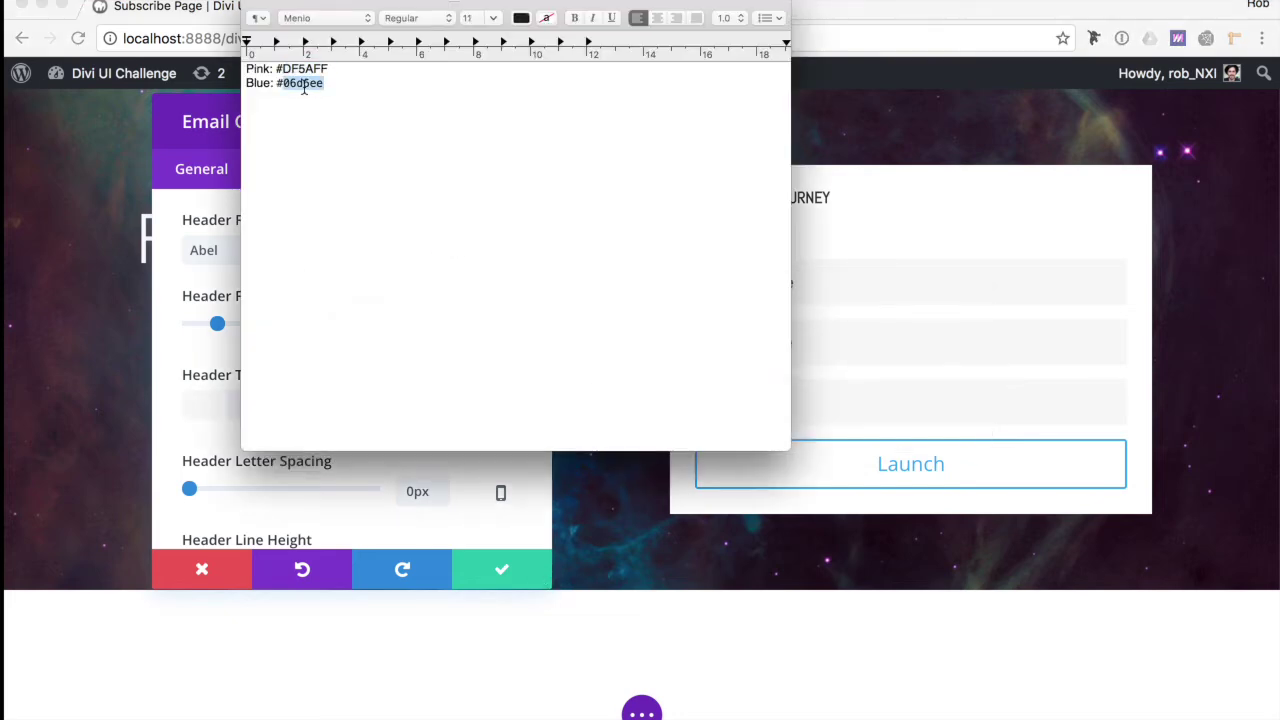
key("super+c")
key("super+Tab")
left_click(286, 408)
left_click(243, 445)
key("super+v")
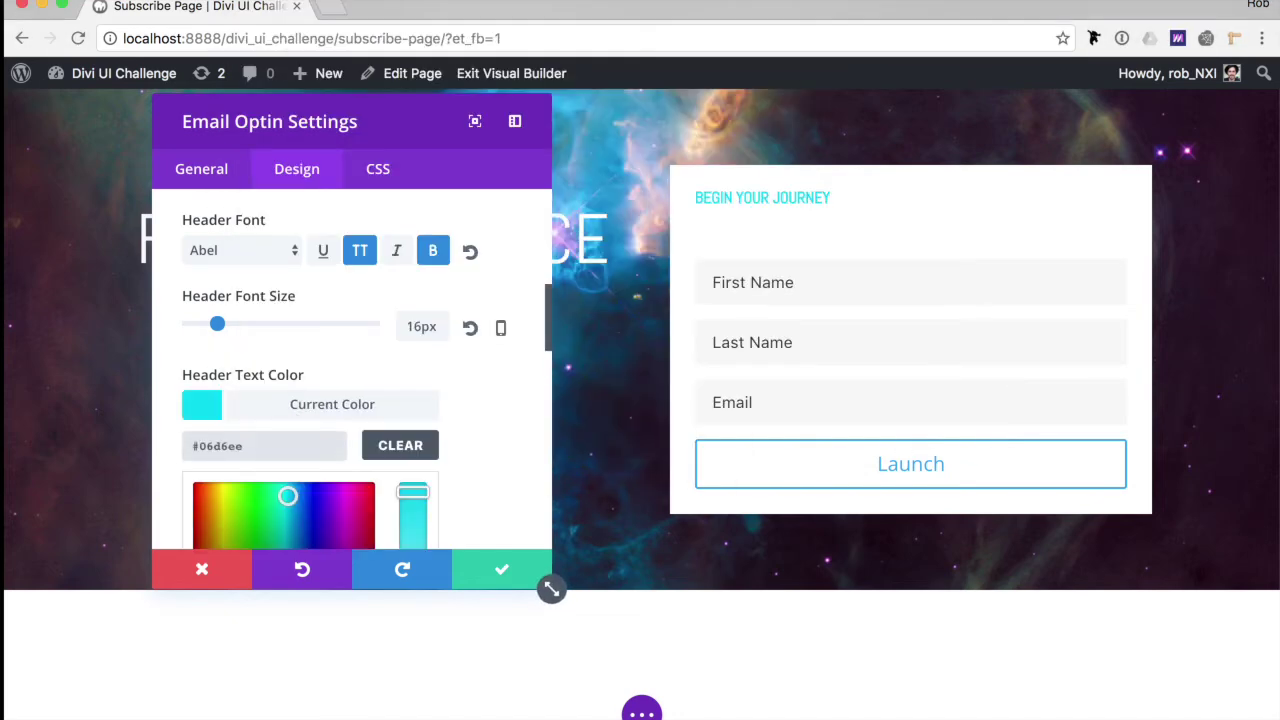
Set the form's body font to Abel and try out different body font sizes.
scroll(351, 466, "down", 5)
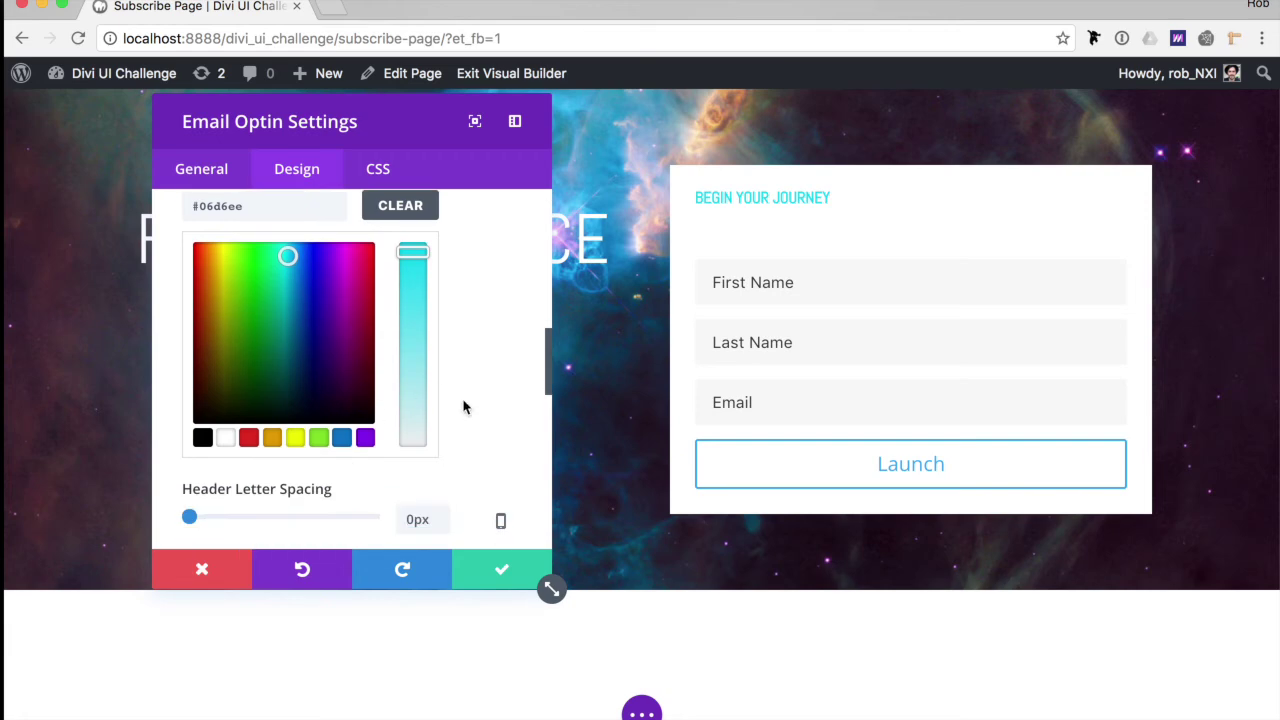
scroll(463, 407, "down", 5)
scroll(486, 446, "down", 3)
left_click(249, 390)
scroll(237, 405, "down", 5)
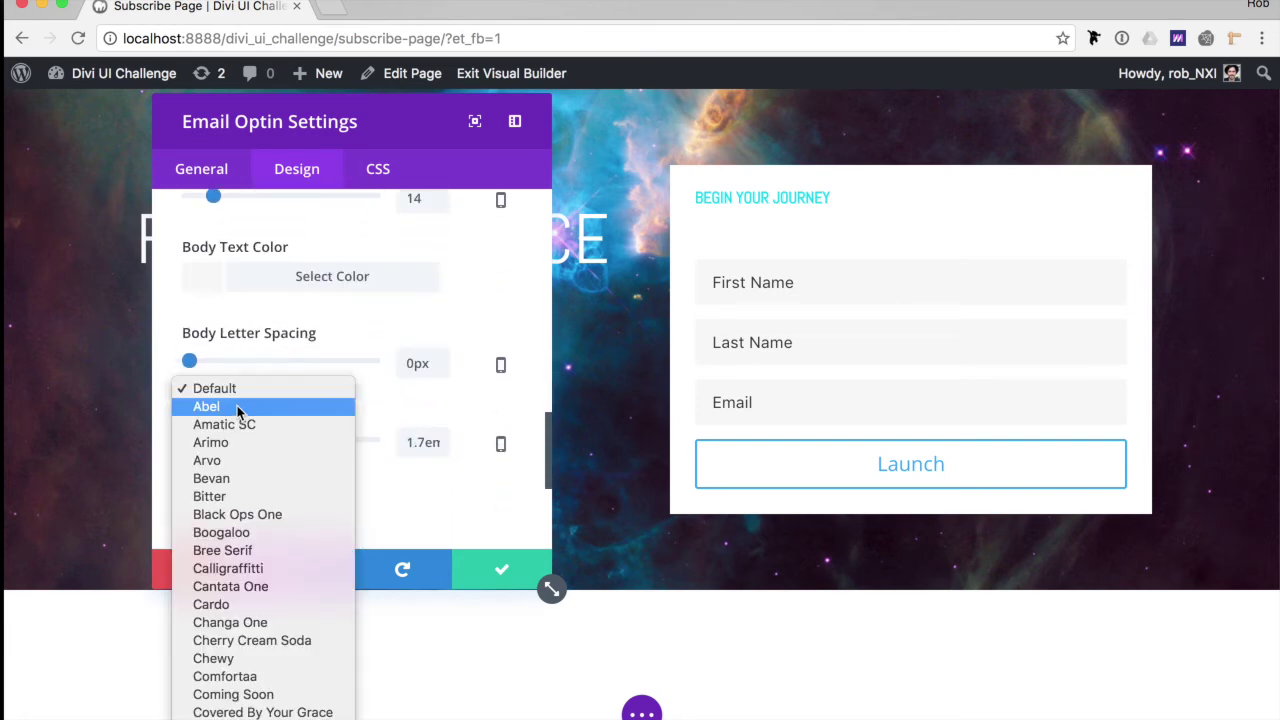
left_click(237, 405)
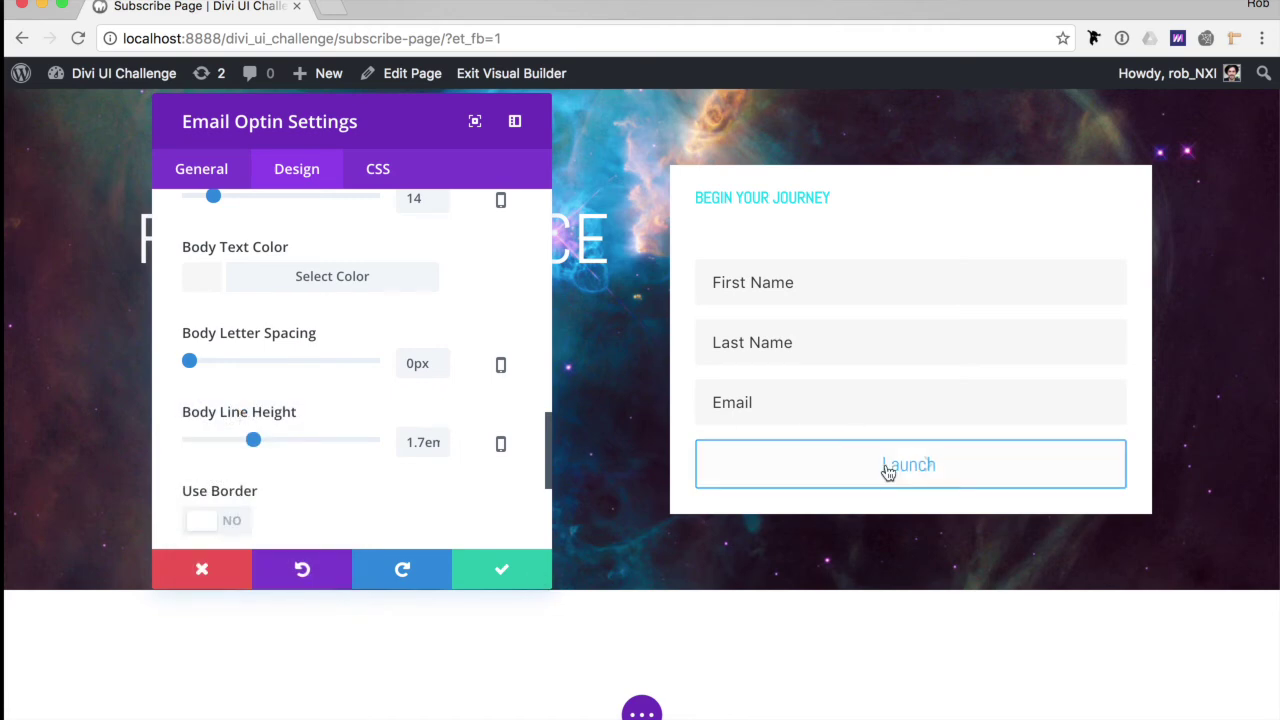
scroll(493, 345, "up", 2)
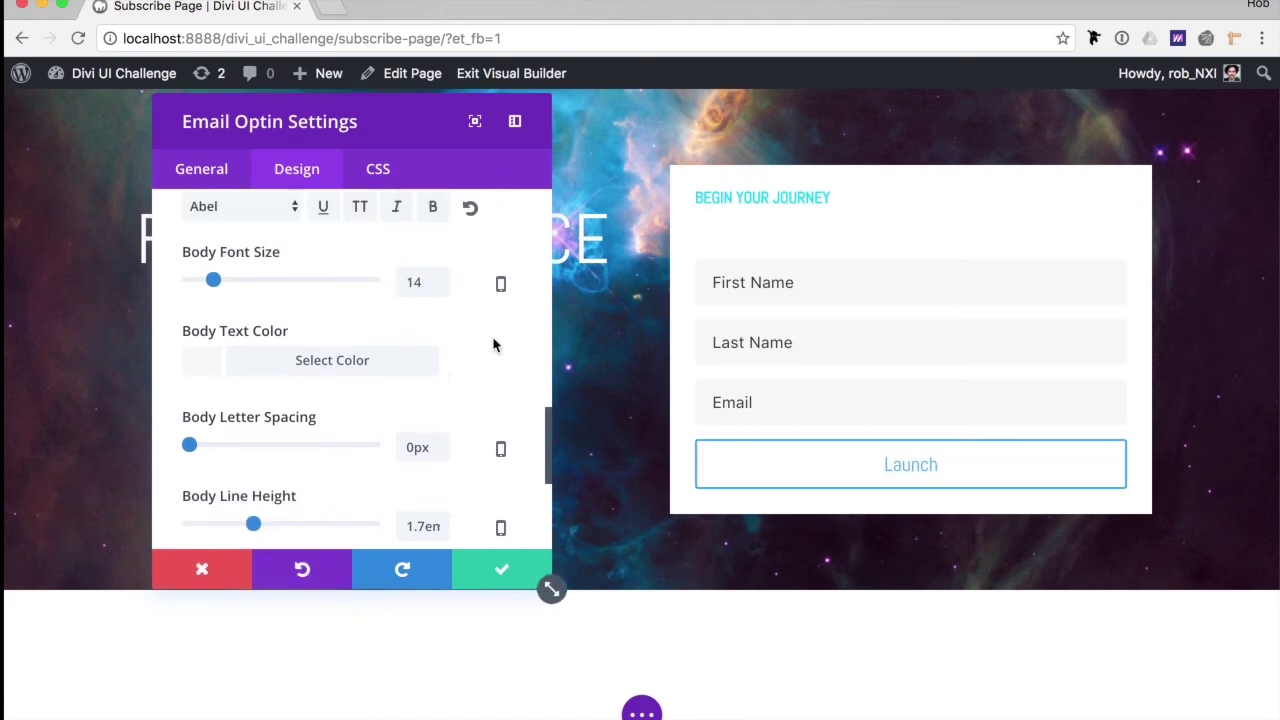
scroll(494, 343, "down", 2)
left_click(405, 250)
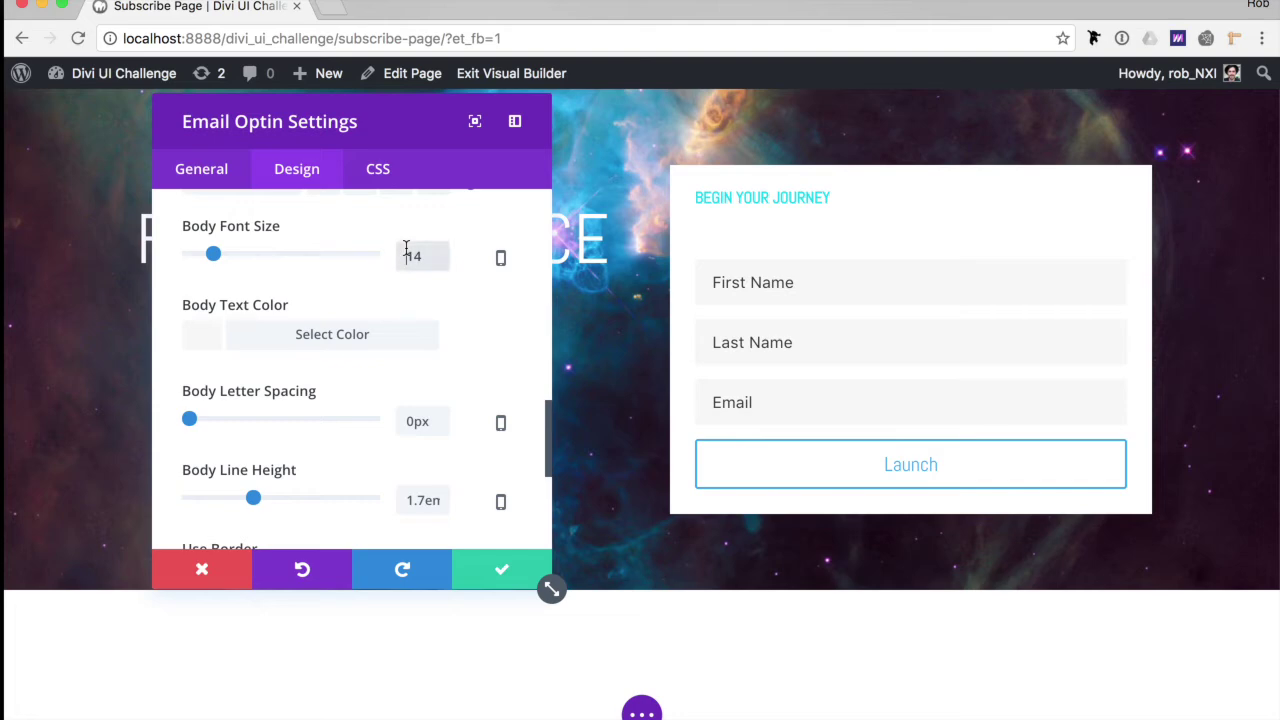
double_click(405, 249)
scroll(458, 322, "down", 1)
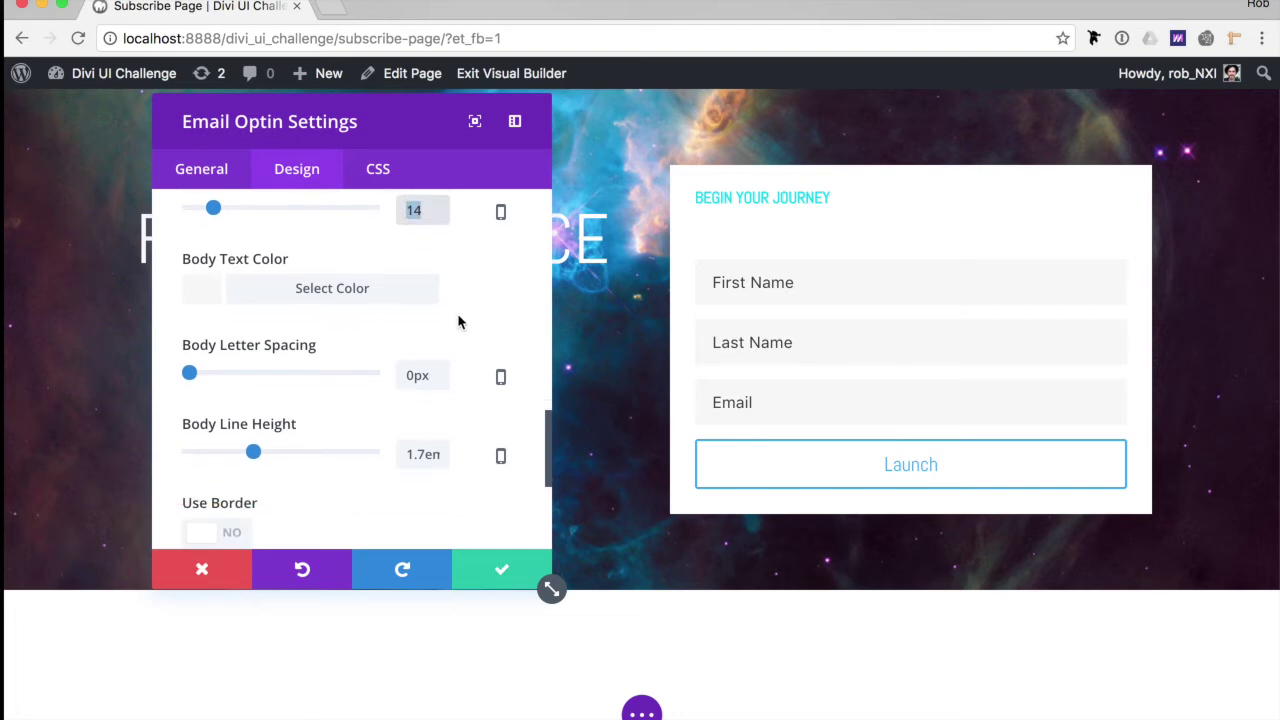
scroll(458, 322, "up", 2)
mouse_move(210, 323)
left_mouse_down()
mouse_move(177, 320)
mouse_move(234, 326)
mouse_move(215, 328)
left_mouse_up()
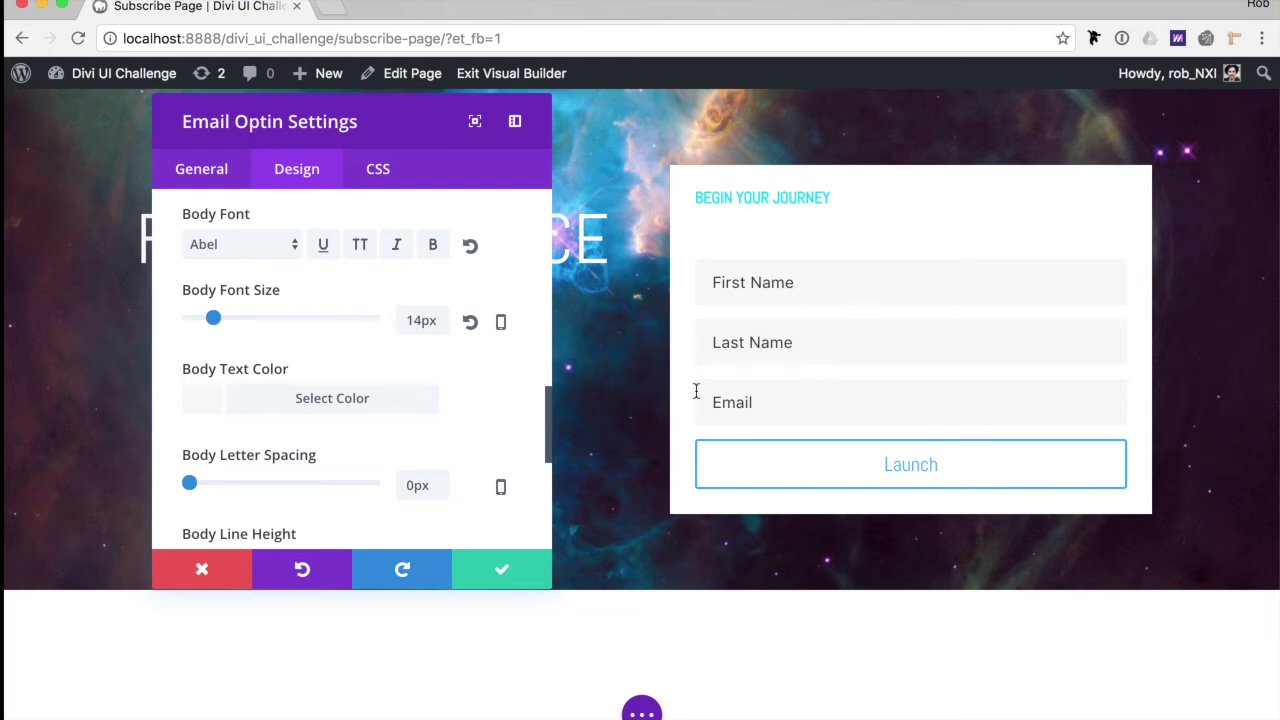
Set the body line height to 0px.
scroll(500, 407, "down", 2)
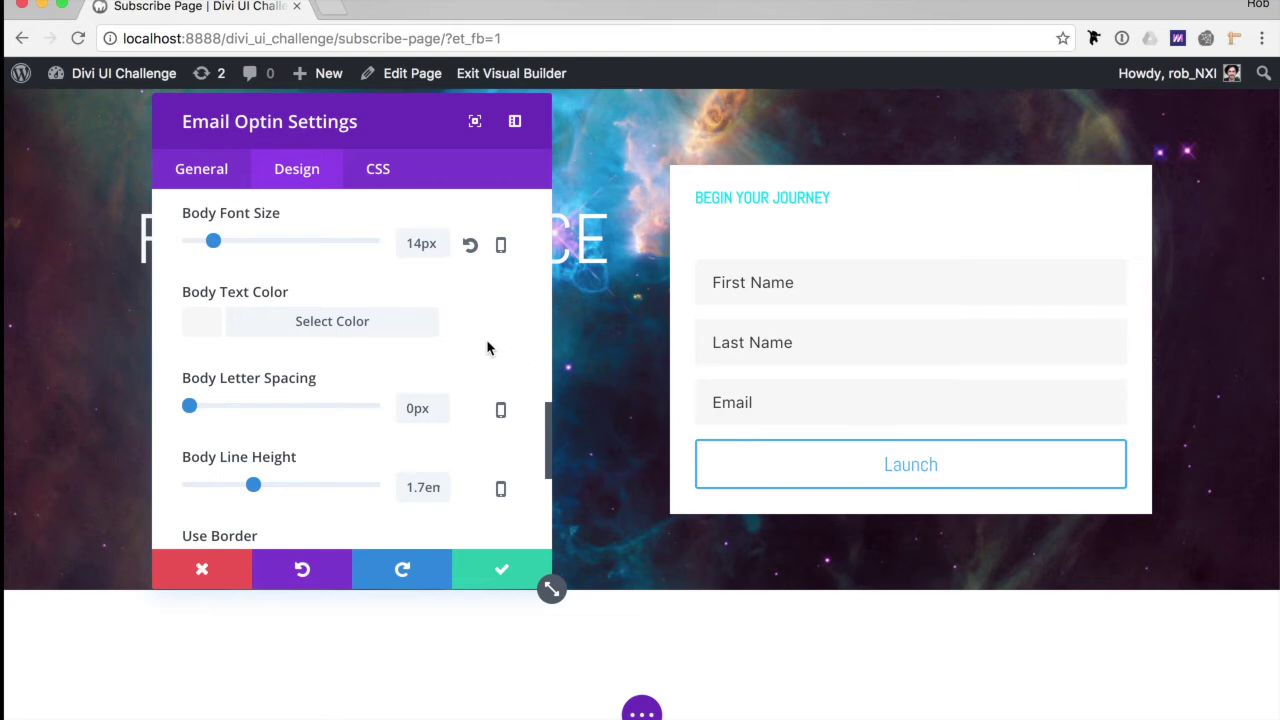
scroll(486, 349, "down", 1)
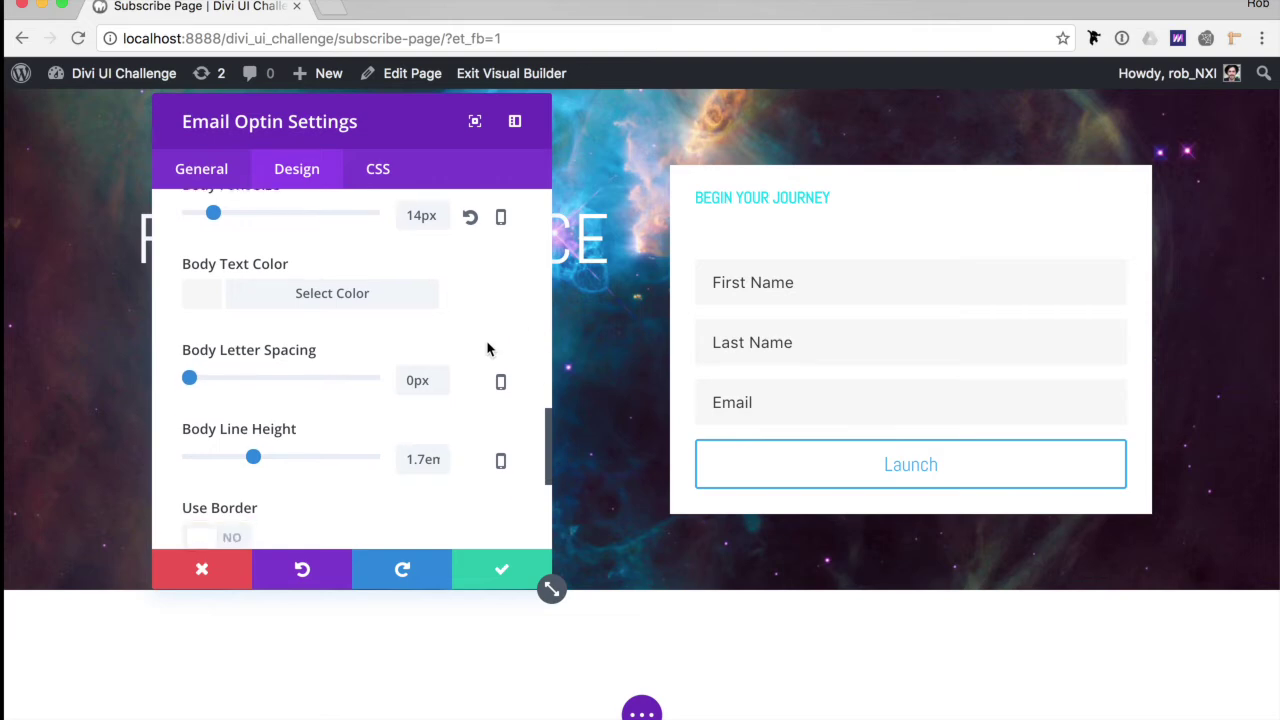
scroll(486, 349, "up", 1)
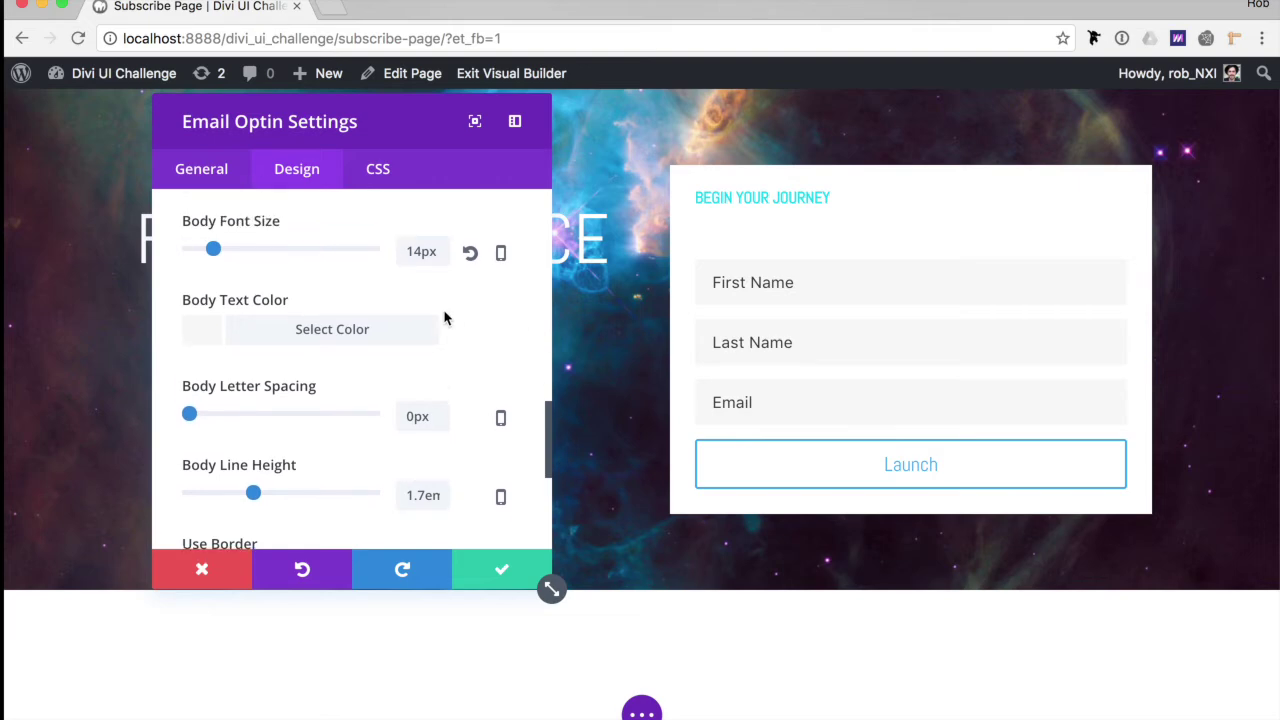
scroll(440, 305, "down", 2)
scroll(292, 368, "down", 2)
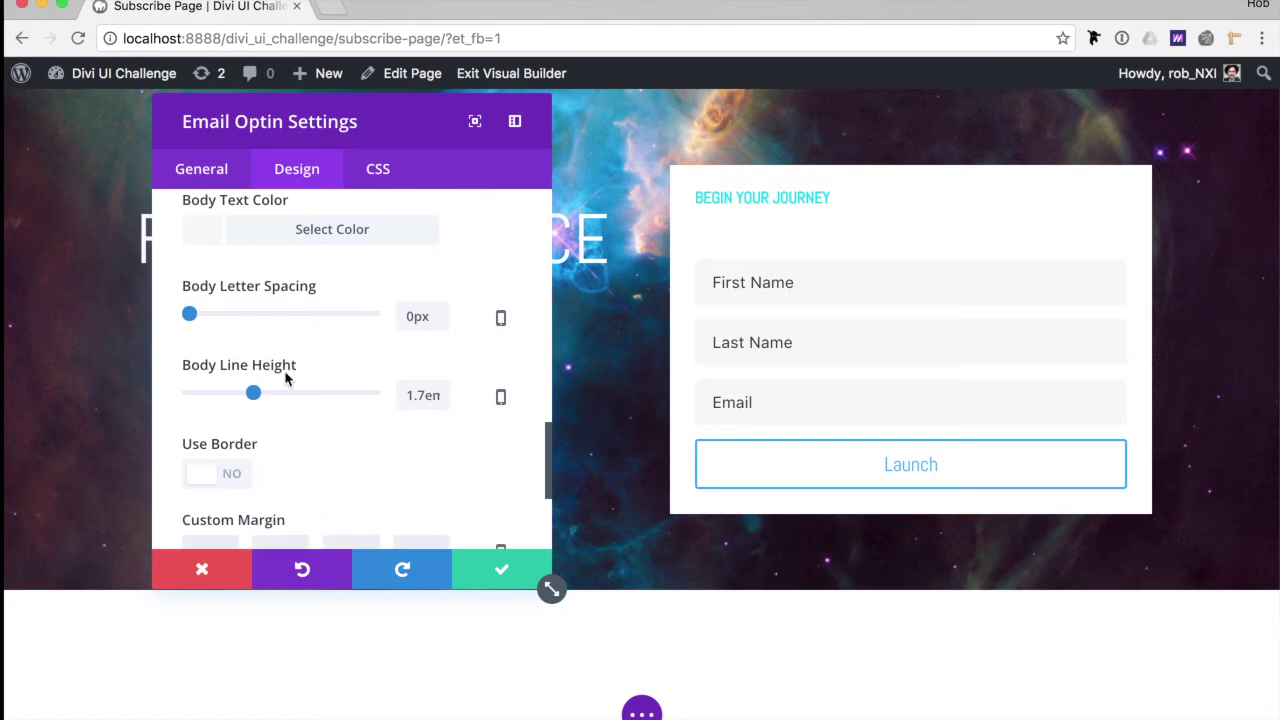
left_click_drag(253, 393, 181, 405)
double_click(414, 400)
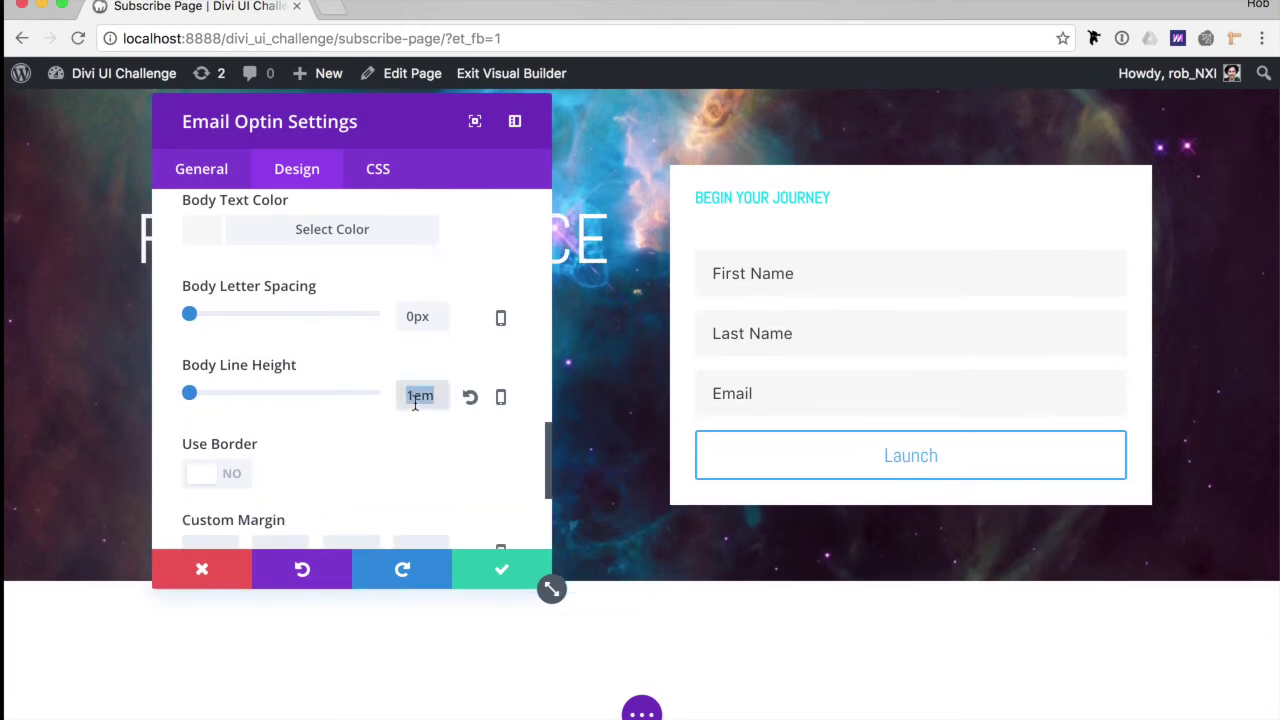
type("0px")
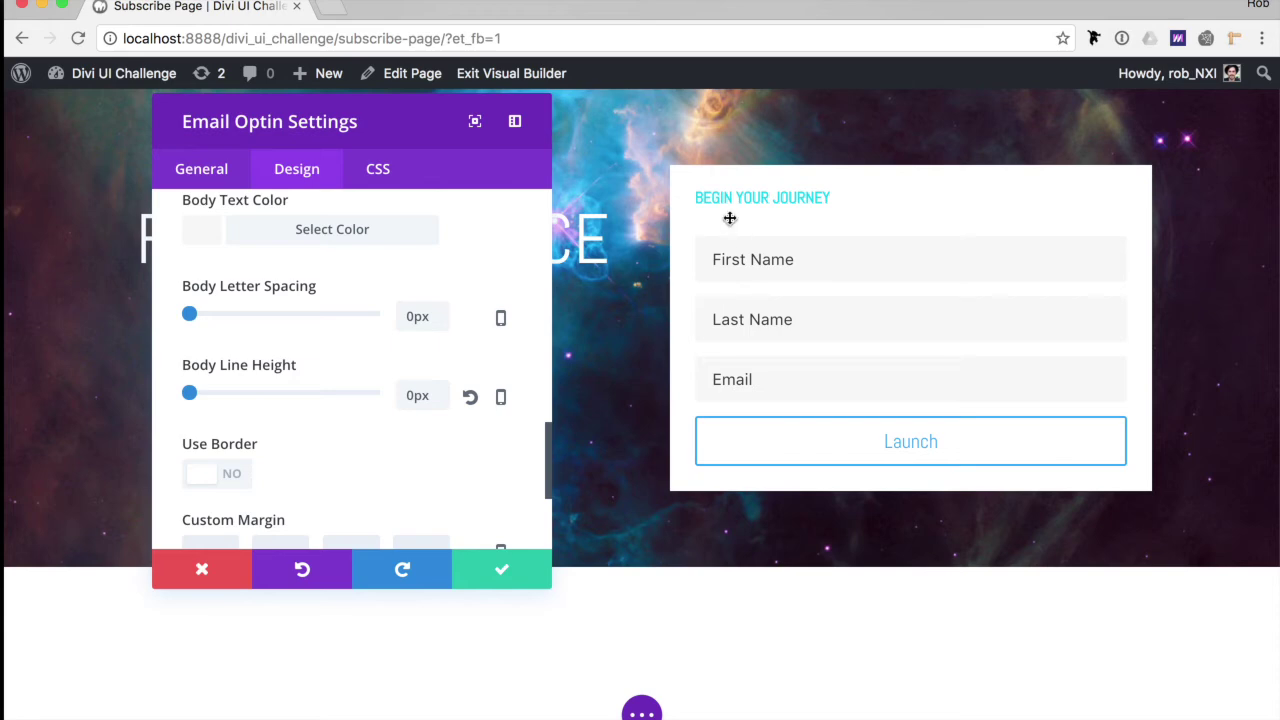
Toggle the form's Use Border option on and then off again.
scroll(389, 460, "down", 2)
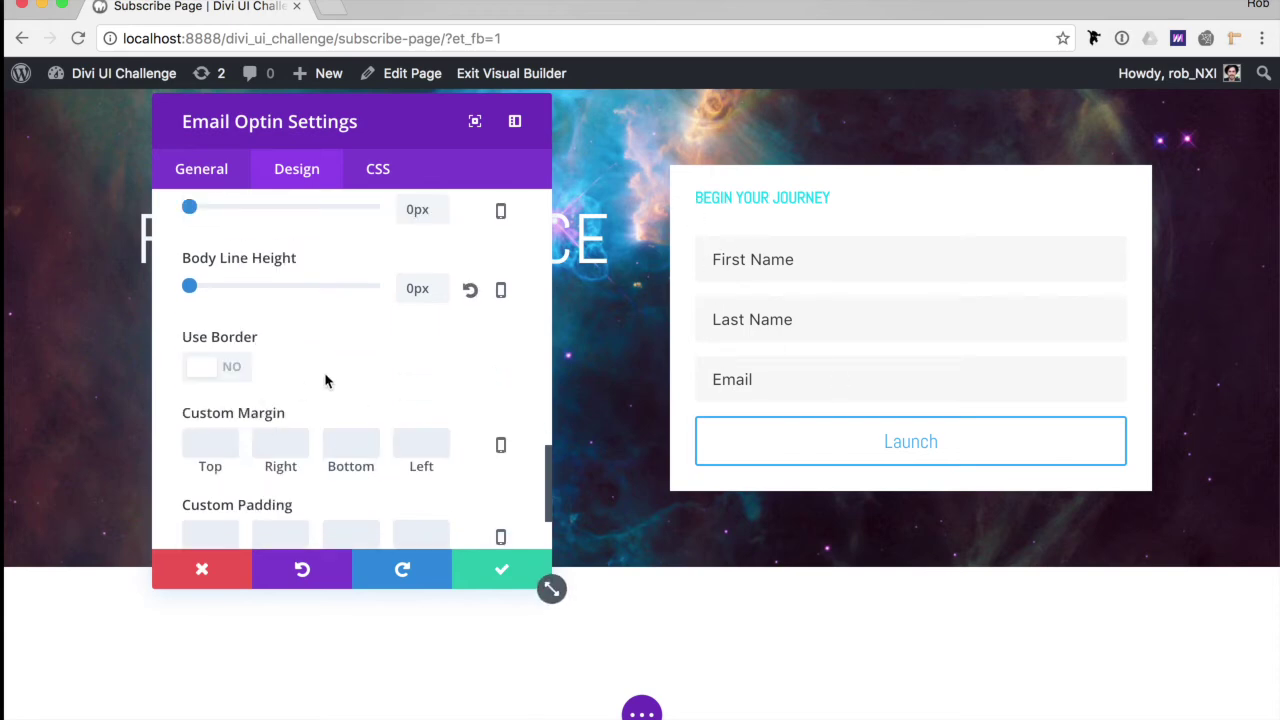
left_click(240, 367)
scroll(334, 380, "down", 4)
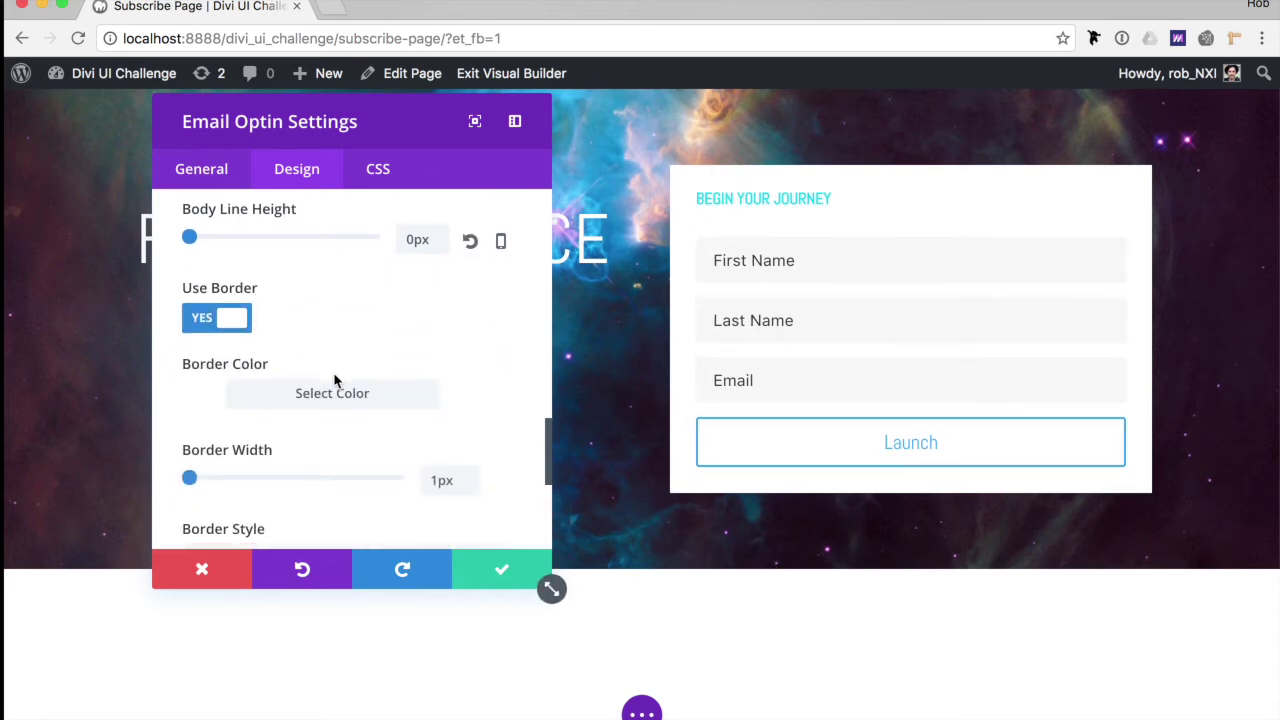
scroll(334, 377, "up", 4)
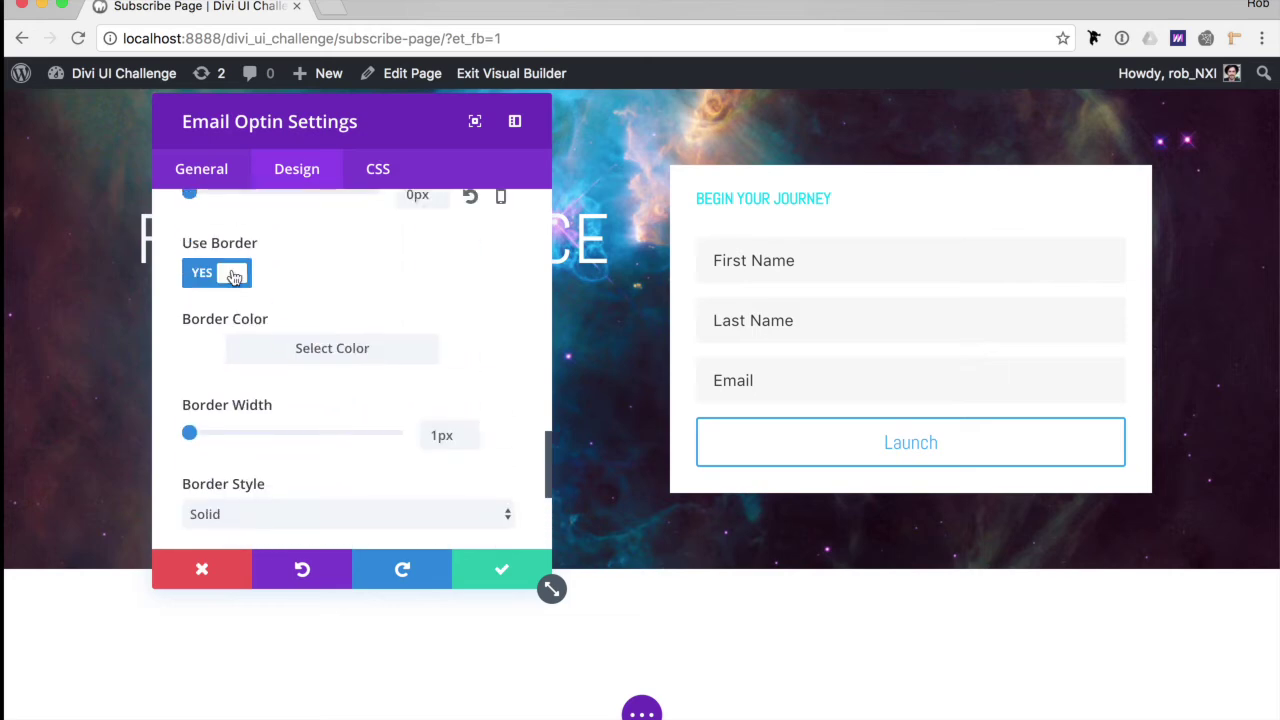
left_click(232, 272)
scroll(321, 378, "down", 1)
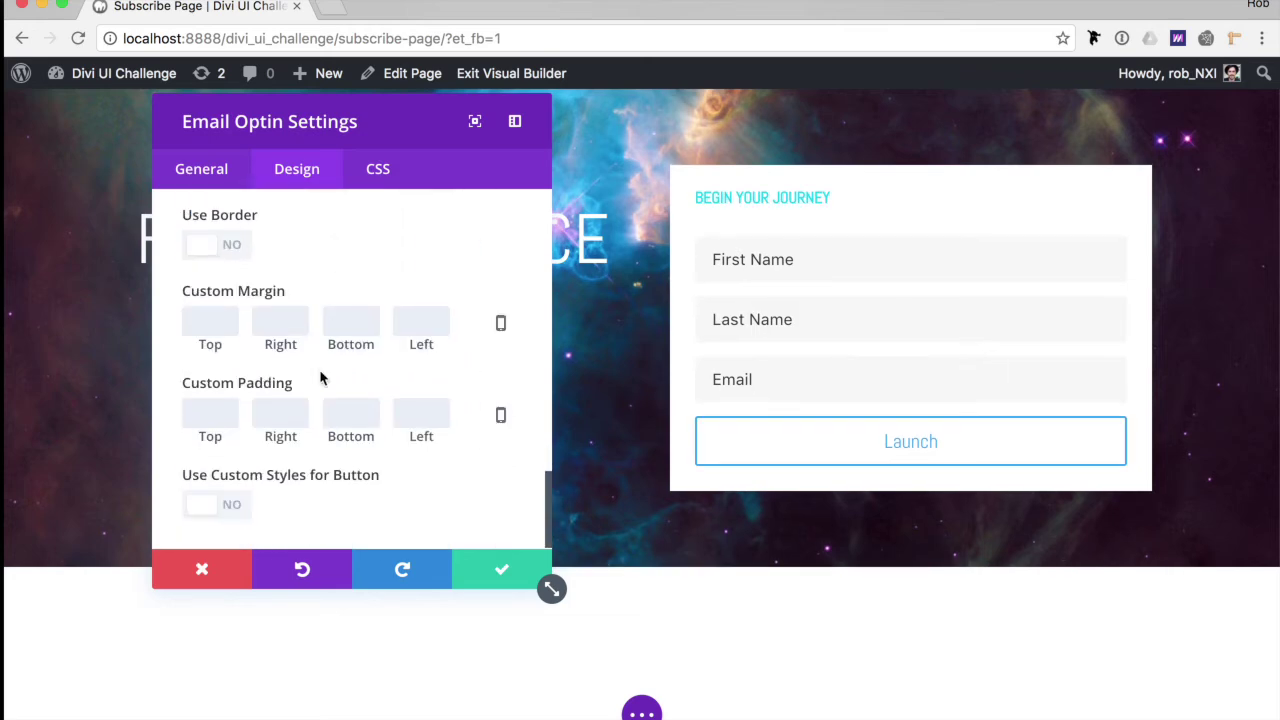
Enter 40 in the top, right, bottom and left custom padding fields.
left_click(216, 414)
type("40")
key("Tab")
type("40")
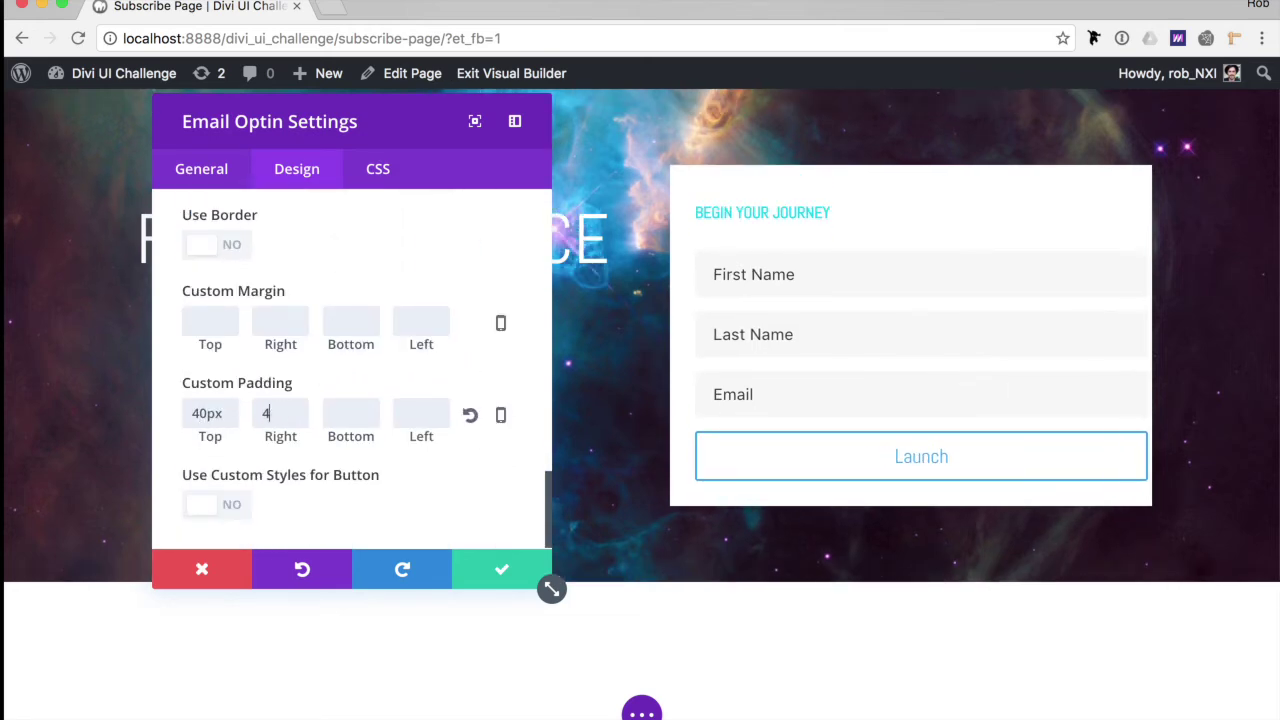
key("Tab")
type("40")
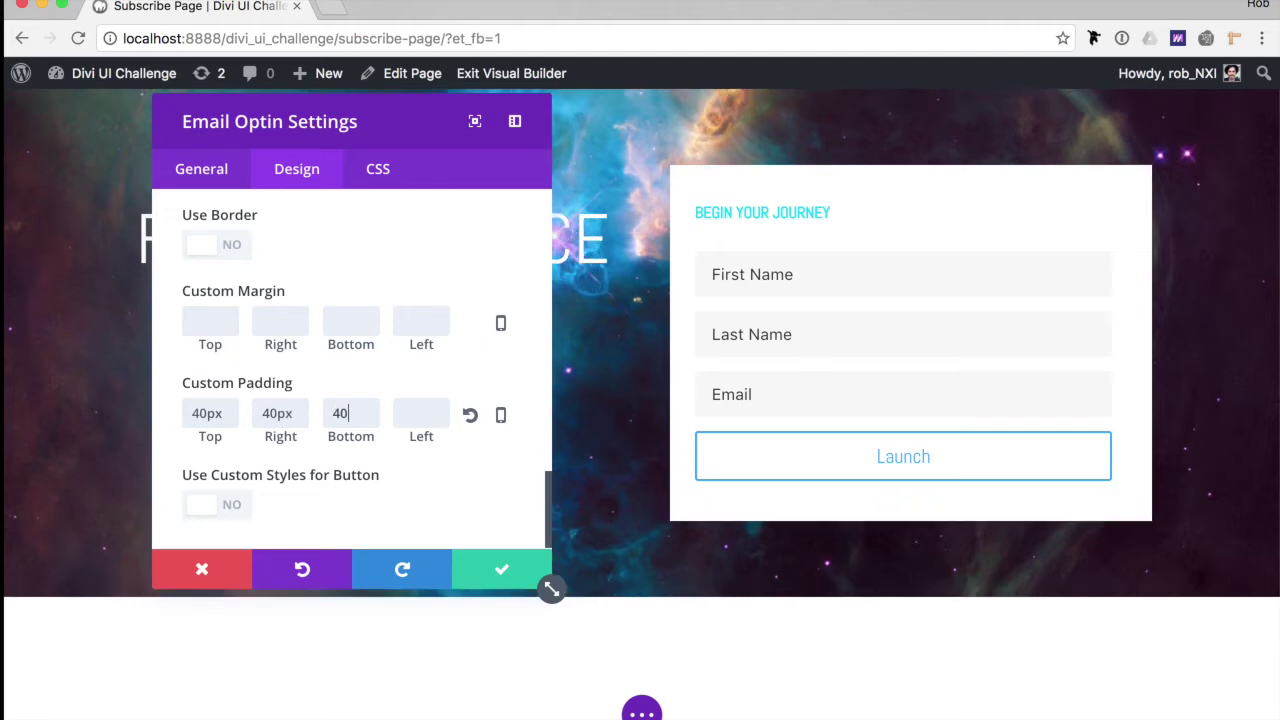
type("40")
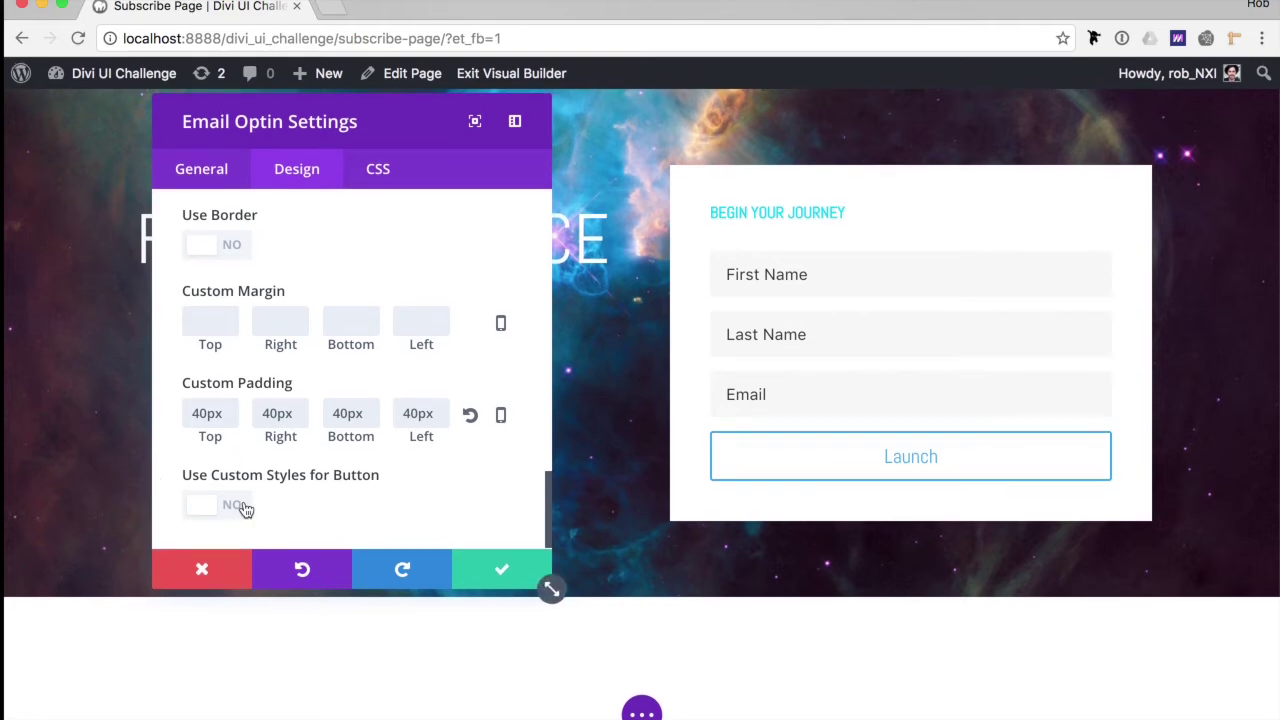
Turn on custom Launch button styles and set the button text colour to white.
left_click(317, 512)
scroll(406, 503, "down", 4)
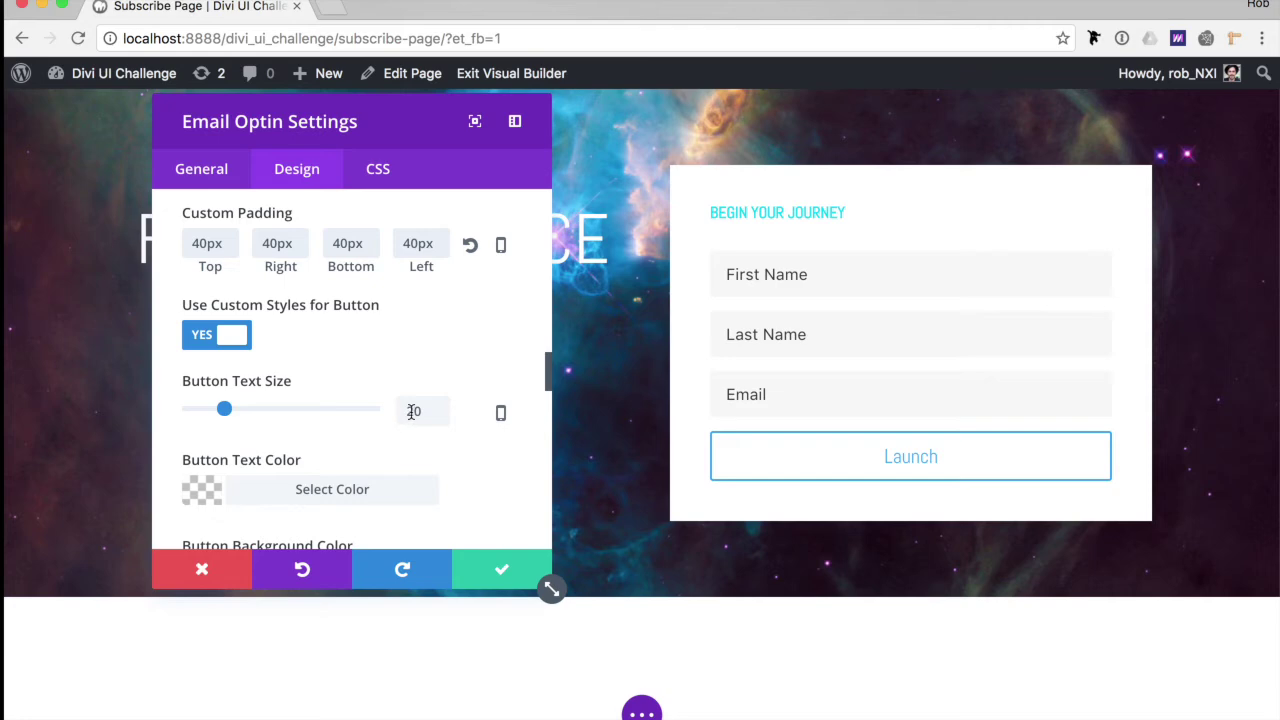
scroll(432, 474, "down", 2)
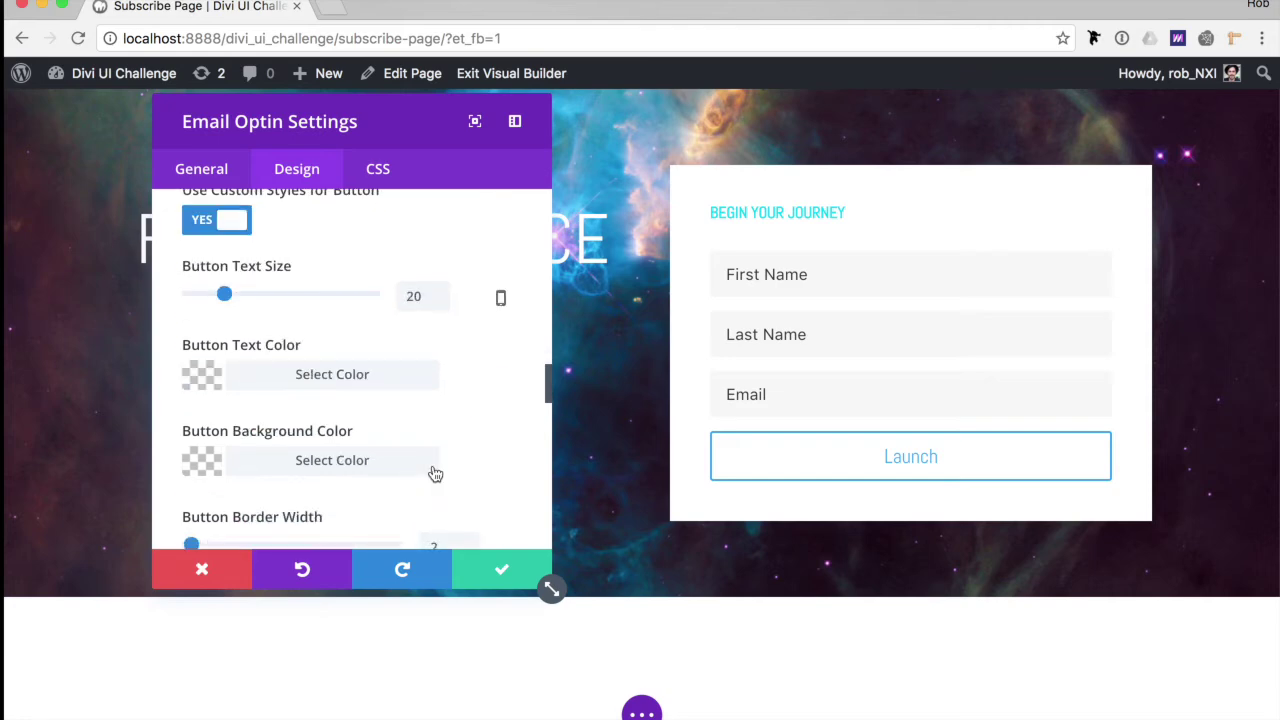
left_click(333, 380)
scroll(337, 381, "down", 2)
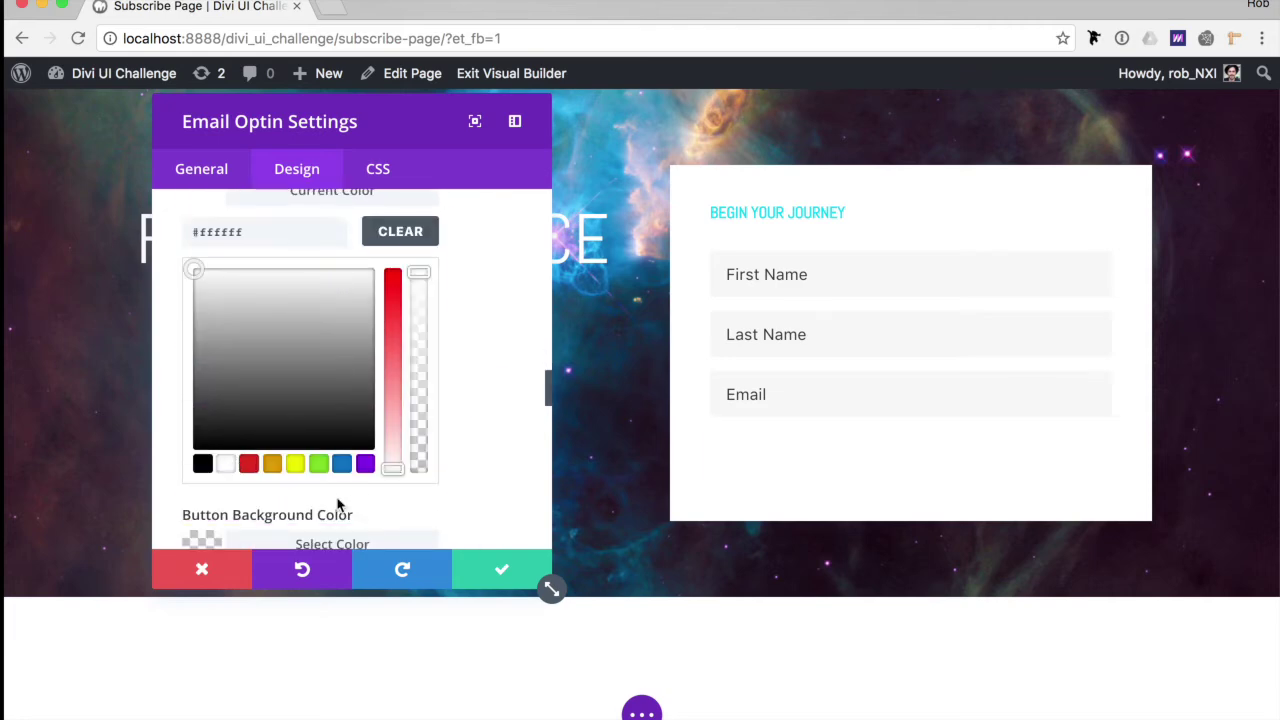
left_click(320, 530)
scroll(322, 270, "up", 3)
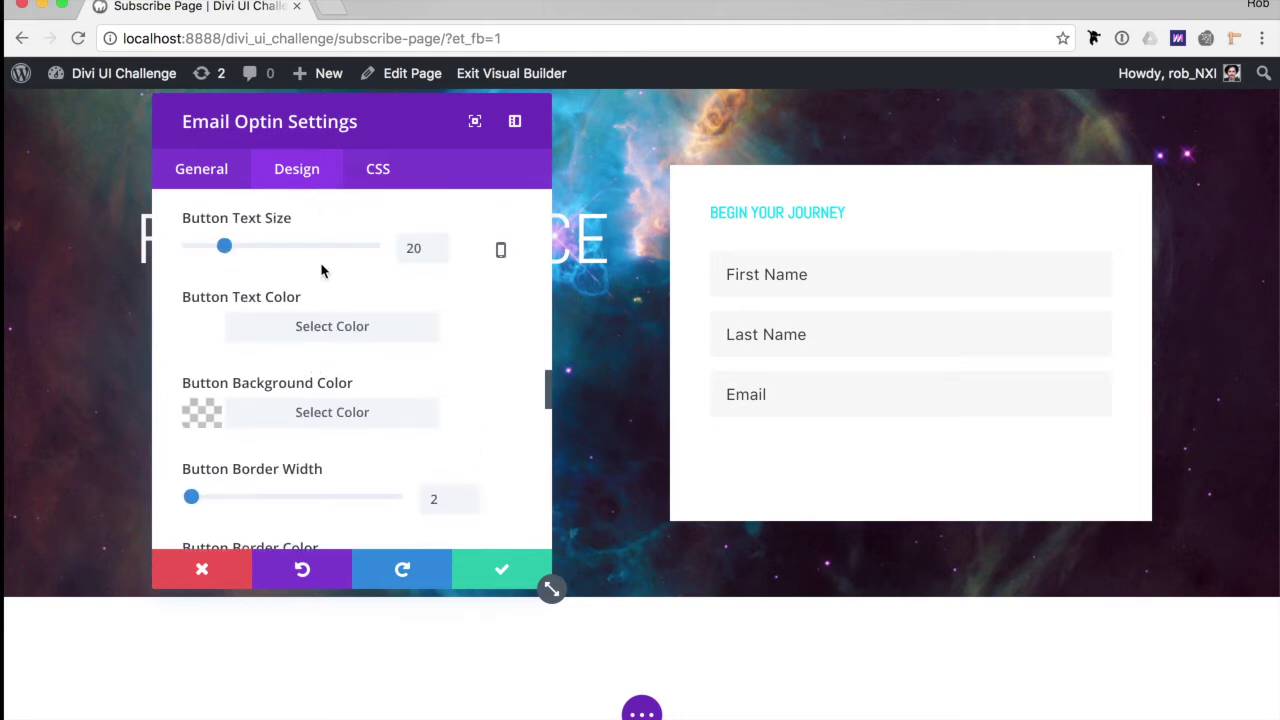
scroll(451, 363, "up", 3)
scroll(451, 363, "down", 3)
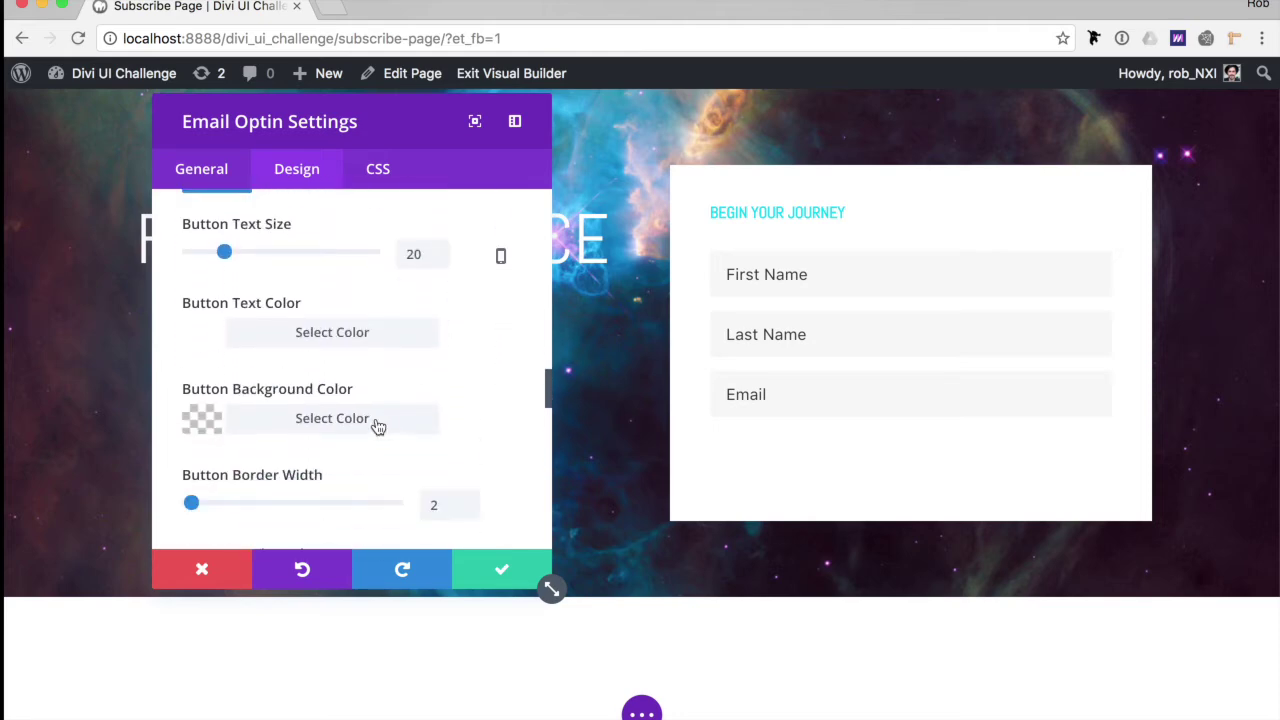
left_click(374, 425)
Paste cyan #06d6ee as the Launch button's background and border colour.
type("#19d8ea")
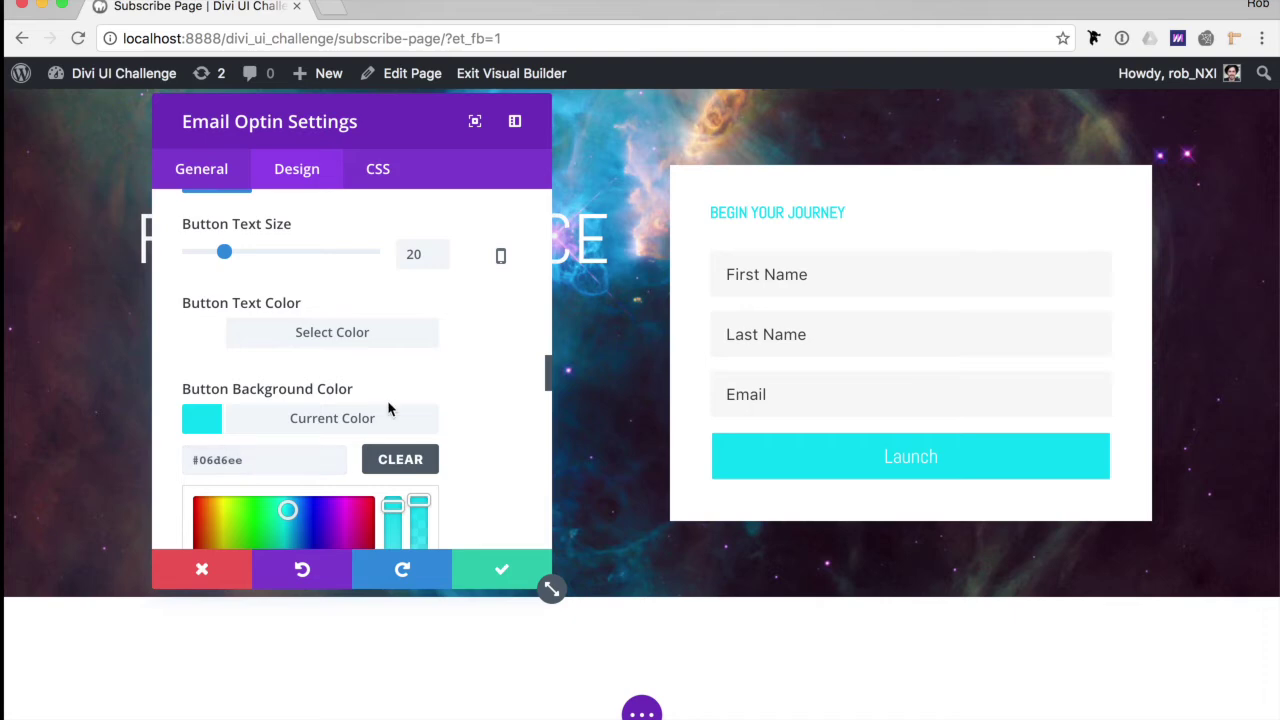
scroll(389, 409, "down", 5)
scroll(460, 415, "down", 4)
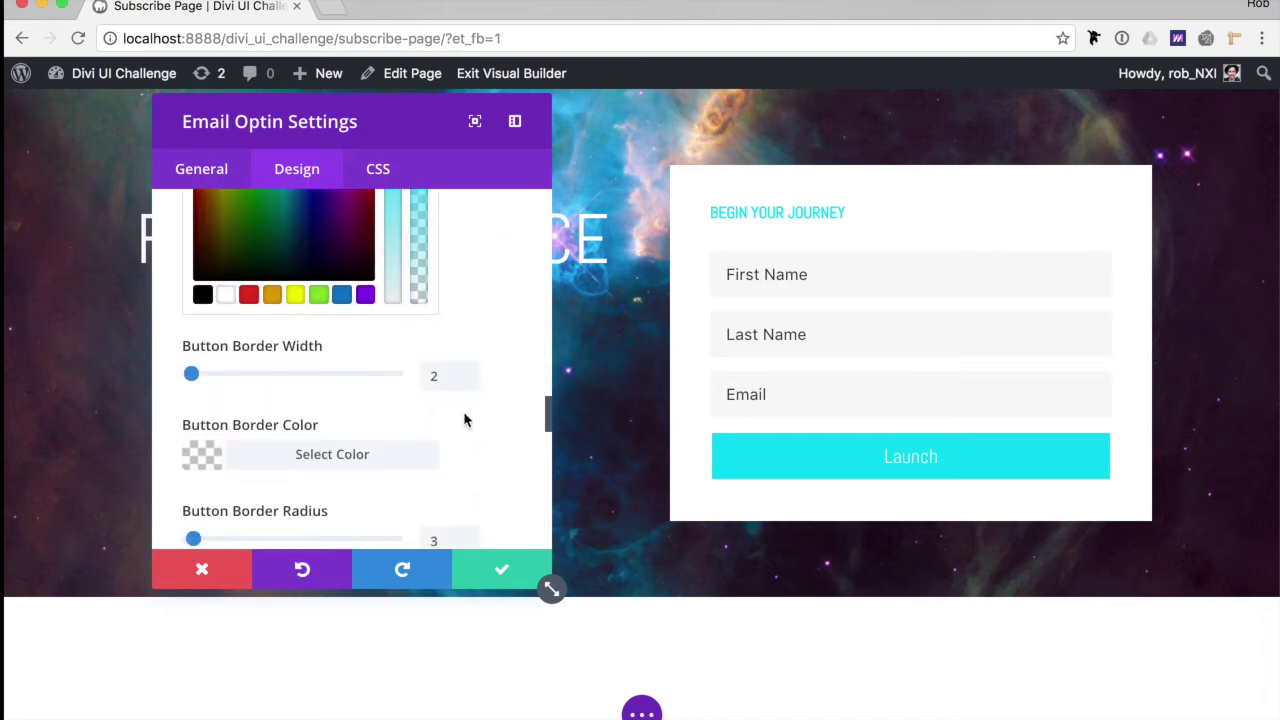
left_click(328, 325)
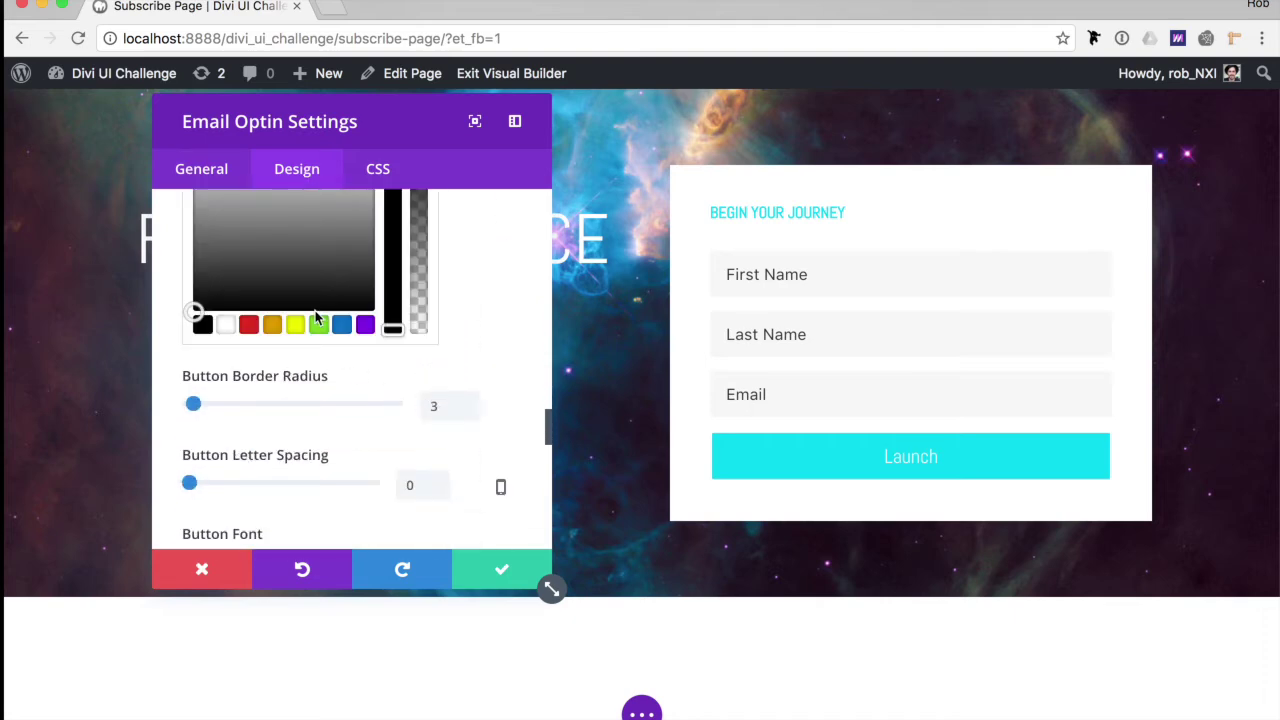
key("ctrl+v")
Set the button corner radius to 6px and make its label uppercase and bold.
scroll(350, 400, "down", 5)
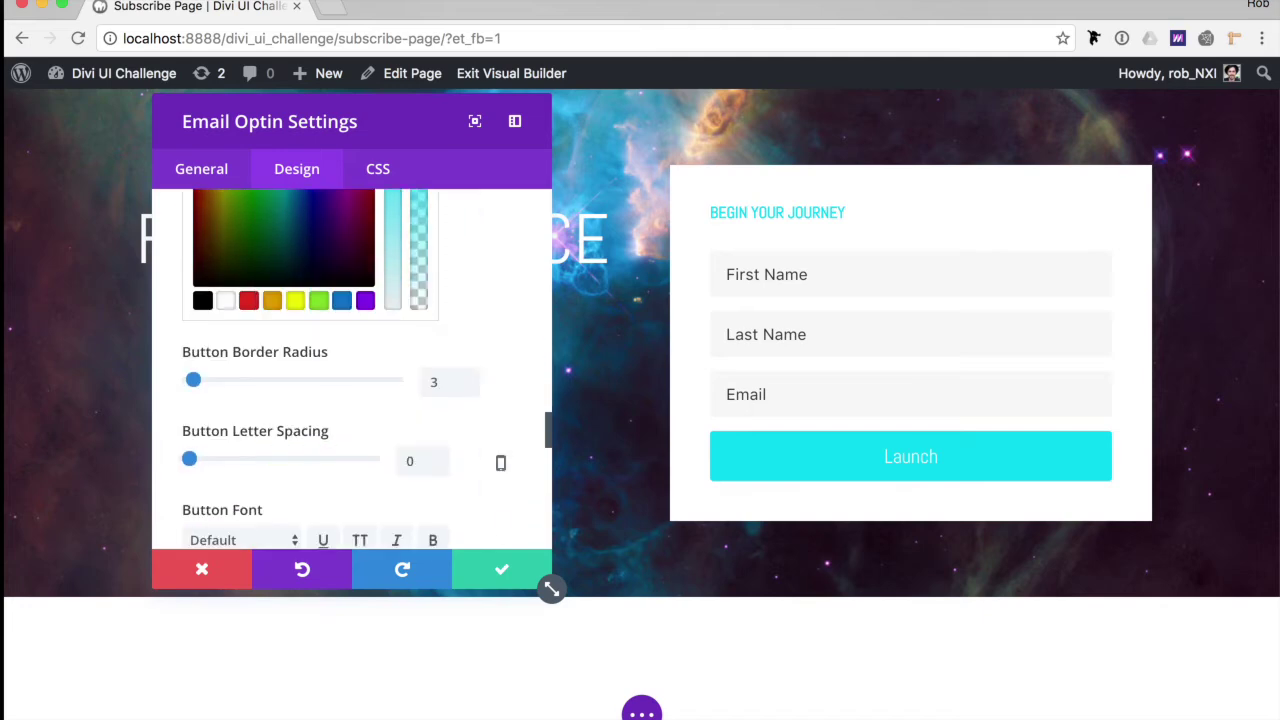
scroll(418, 322, "down", 3)
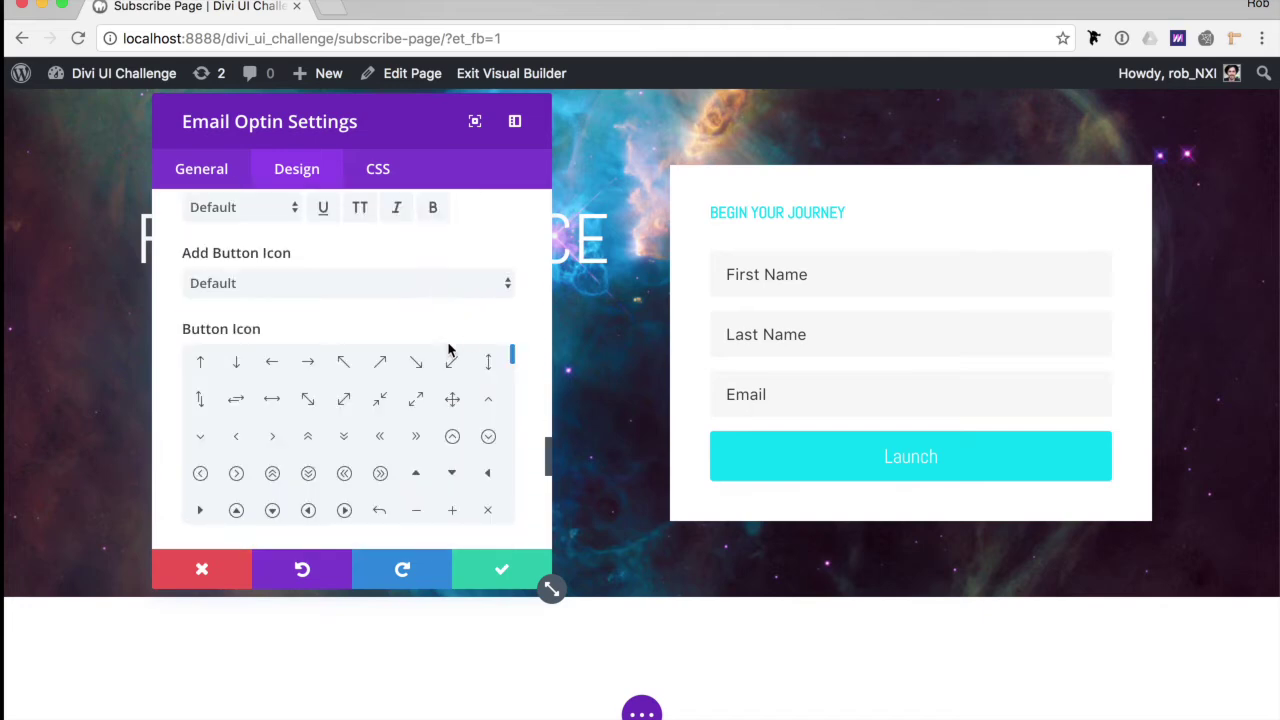
scroll(418, 322, "up", 4)
left_click(434, 305)
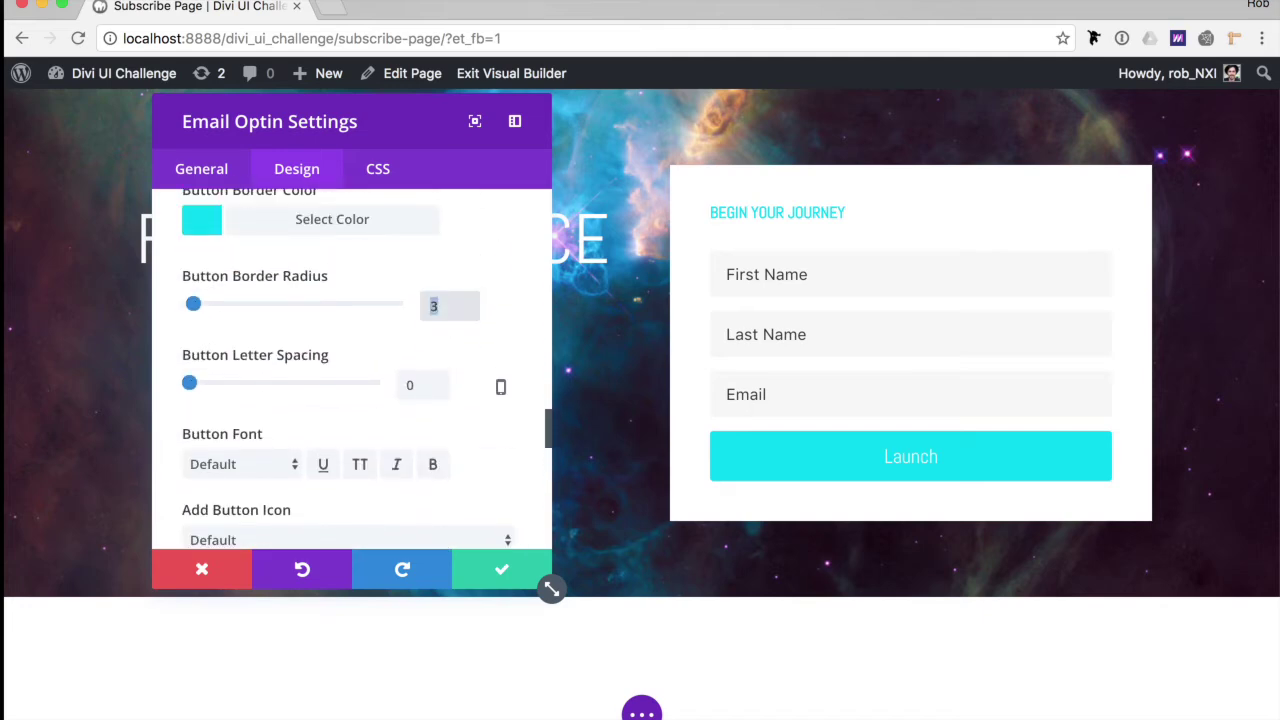
type("6")
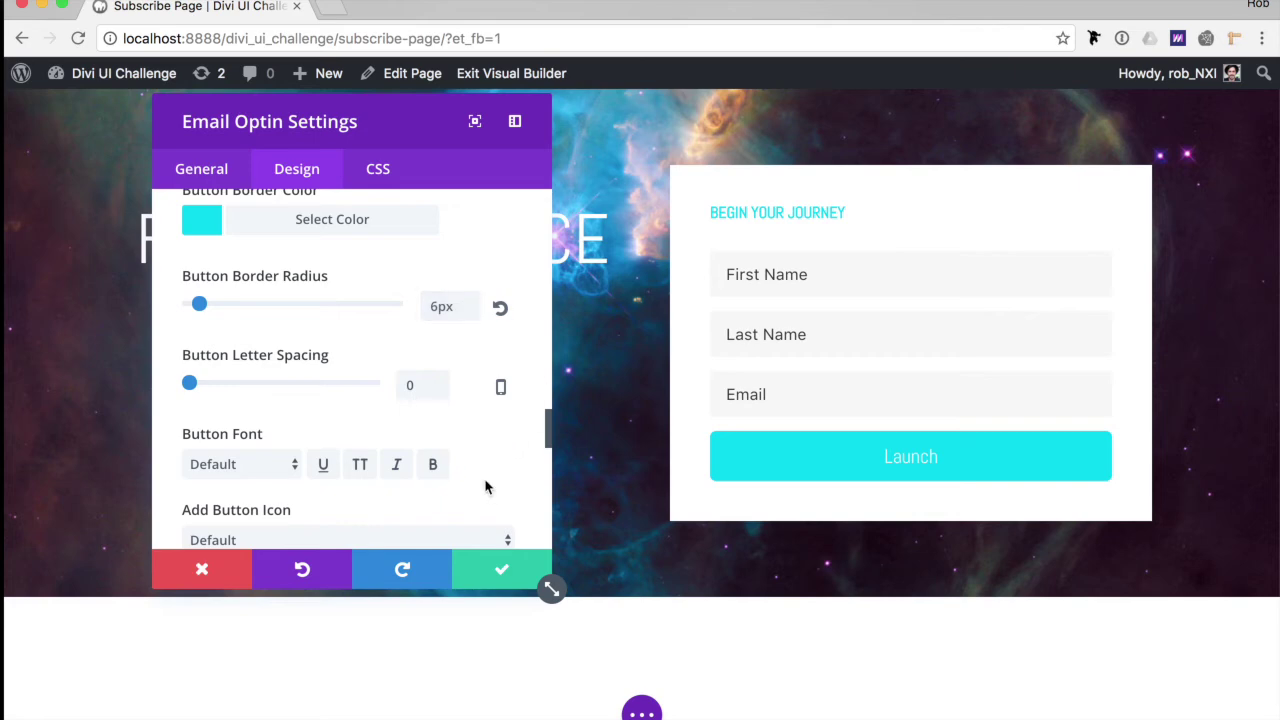
left_click(366, 468)
left_click(432, 467)
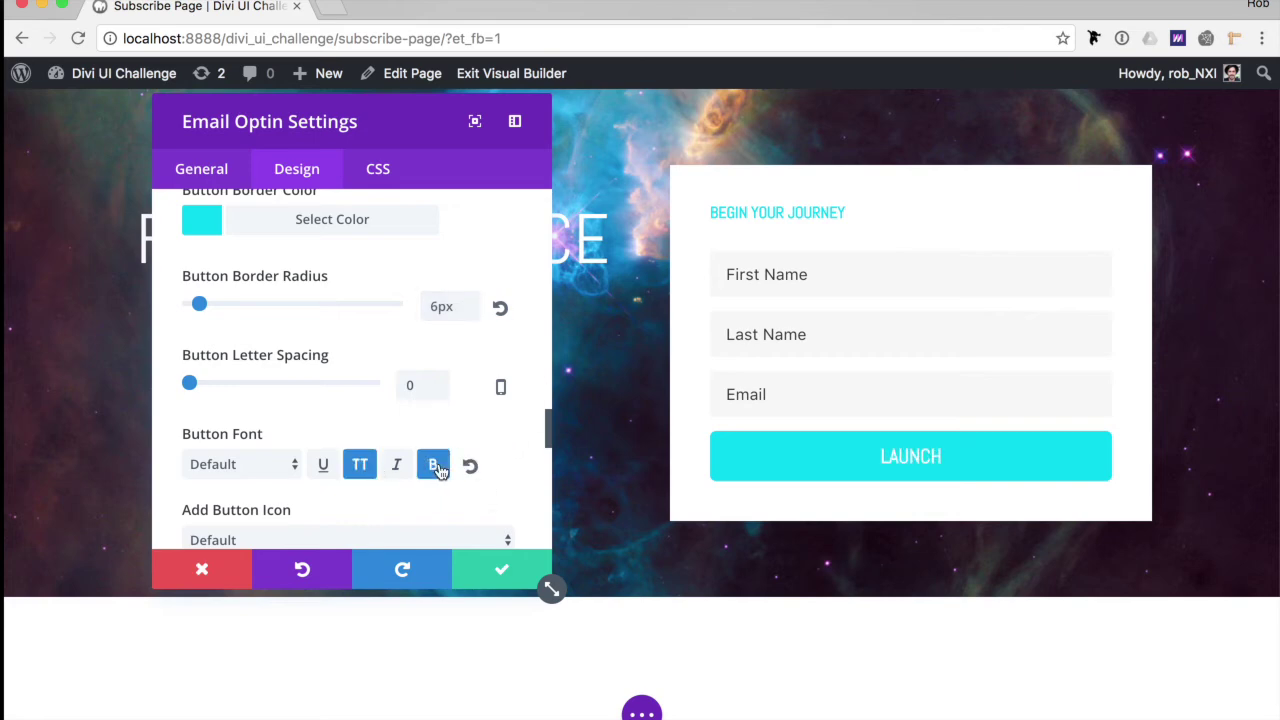
Set the Launch button font to Abel and add a right-chevron button icon.
left_click(287, 474)
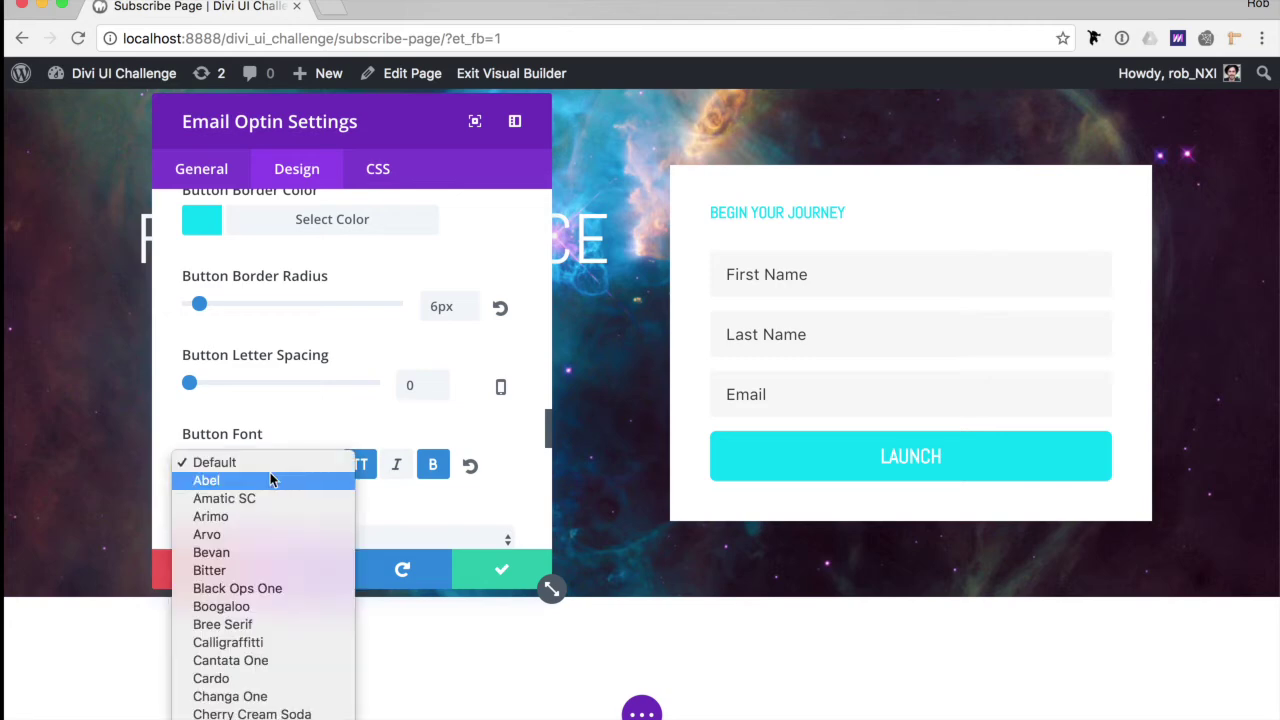
left_click(262, 484)
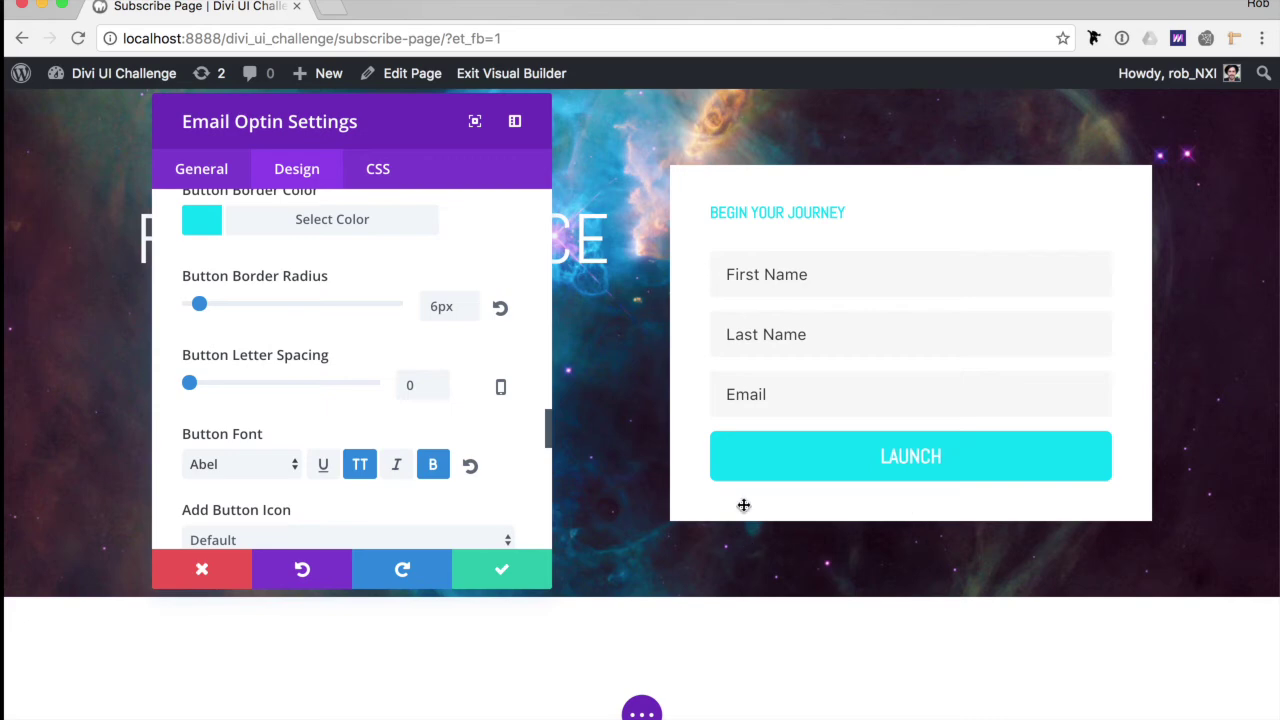
scroll(526, 346, "down", 3)
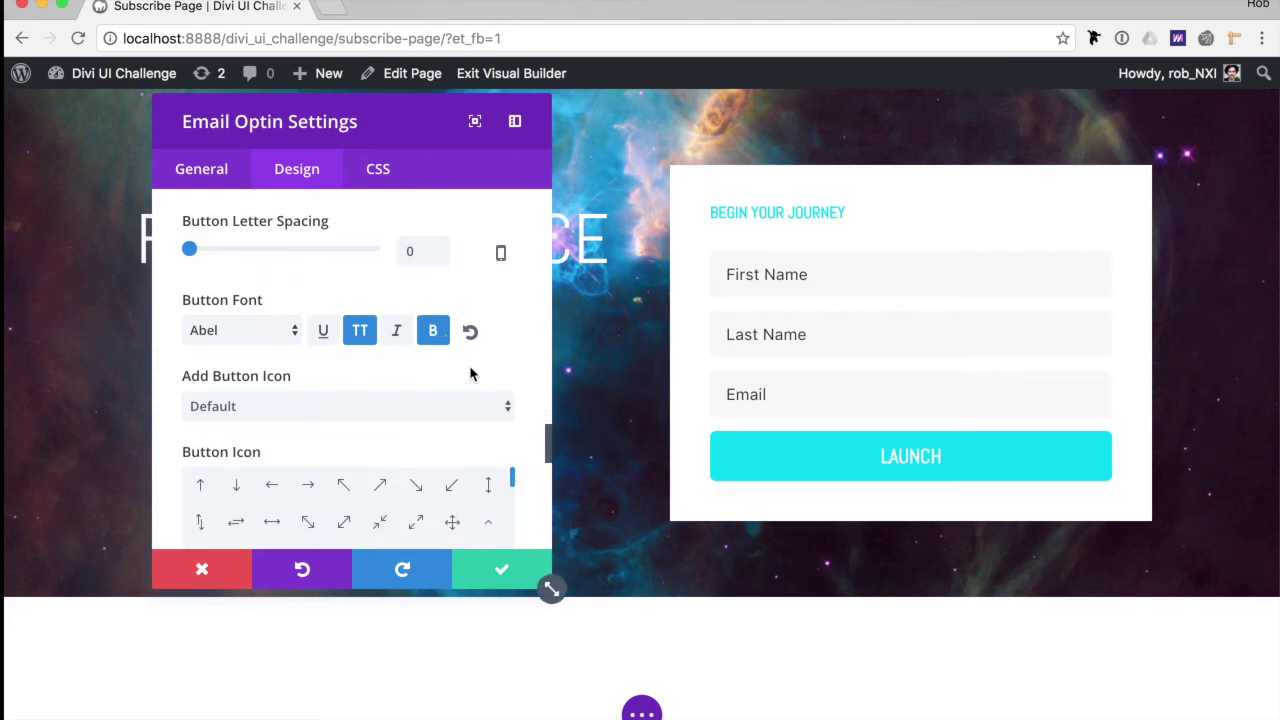
left_click(455, 406)
left_click(398, 425)
scroll(505, 380, "down", 1)
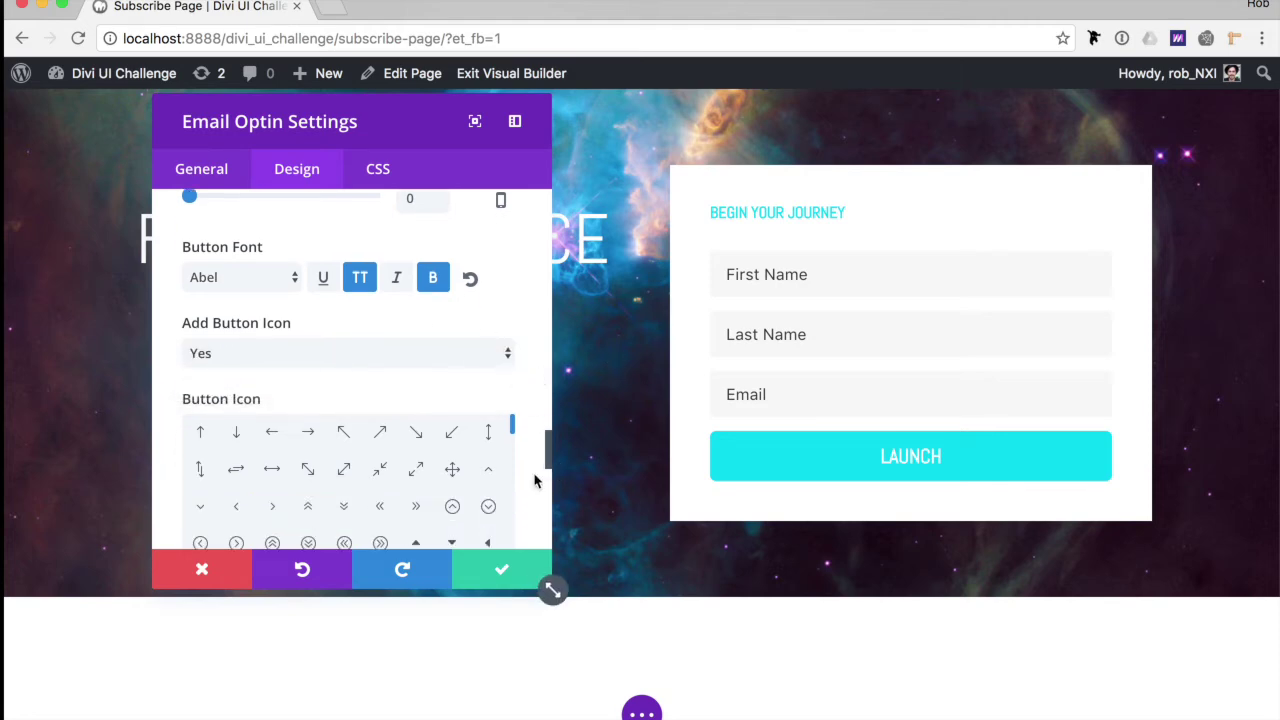
scroll(534, 477, "down", 1)
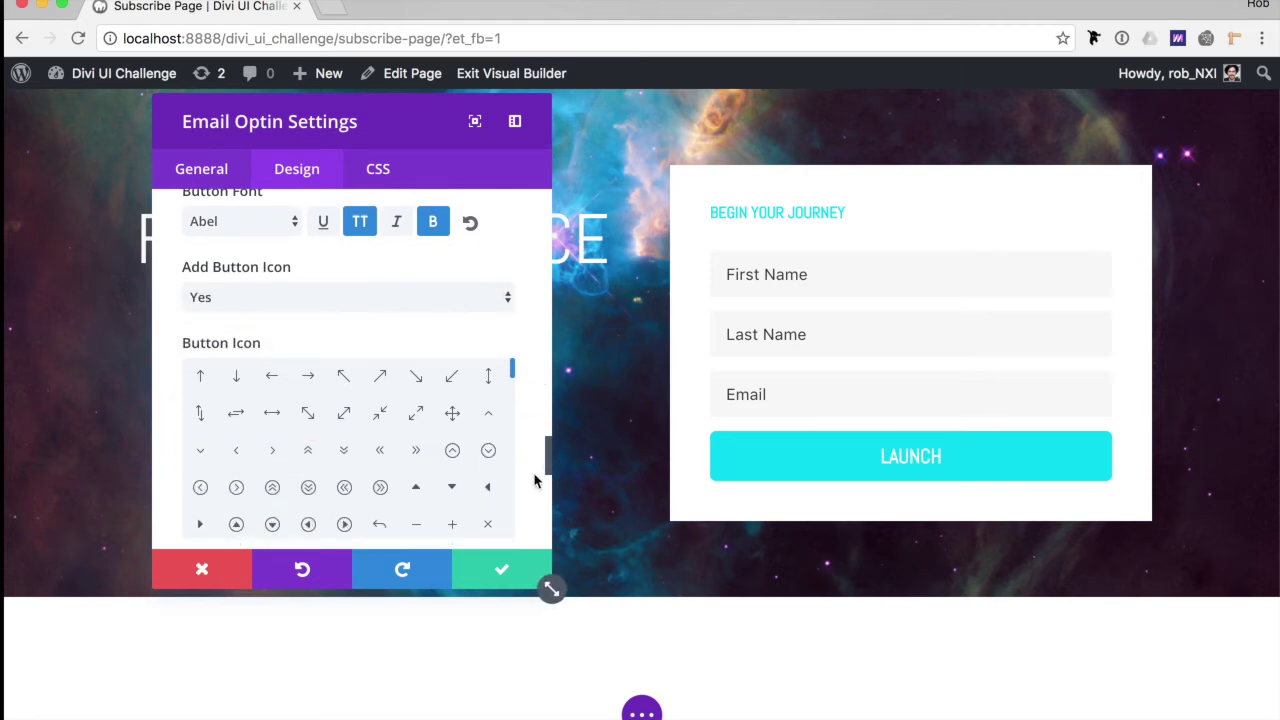
left_click(272, 452)
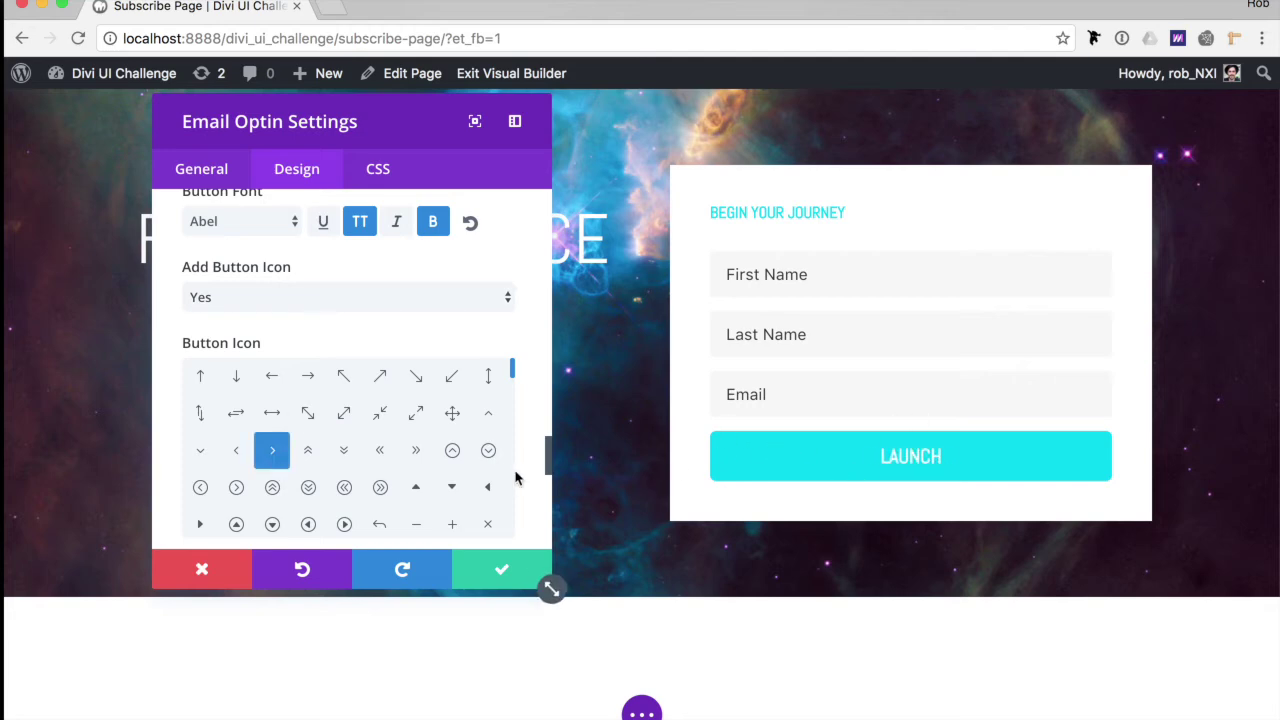
Save and close the Email Optin settings with the green check.
scroll(528, 474, "down", 3)
scroll(528, 474, "down", 3)
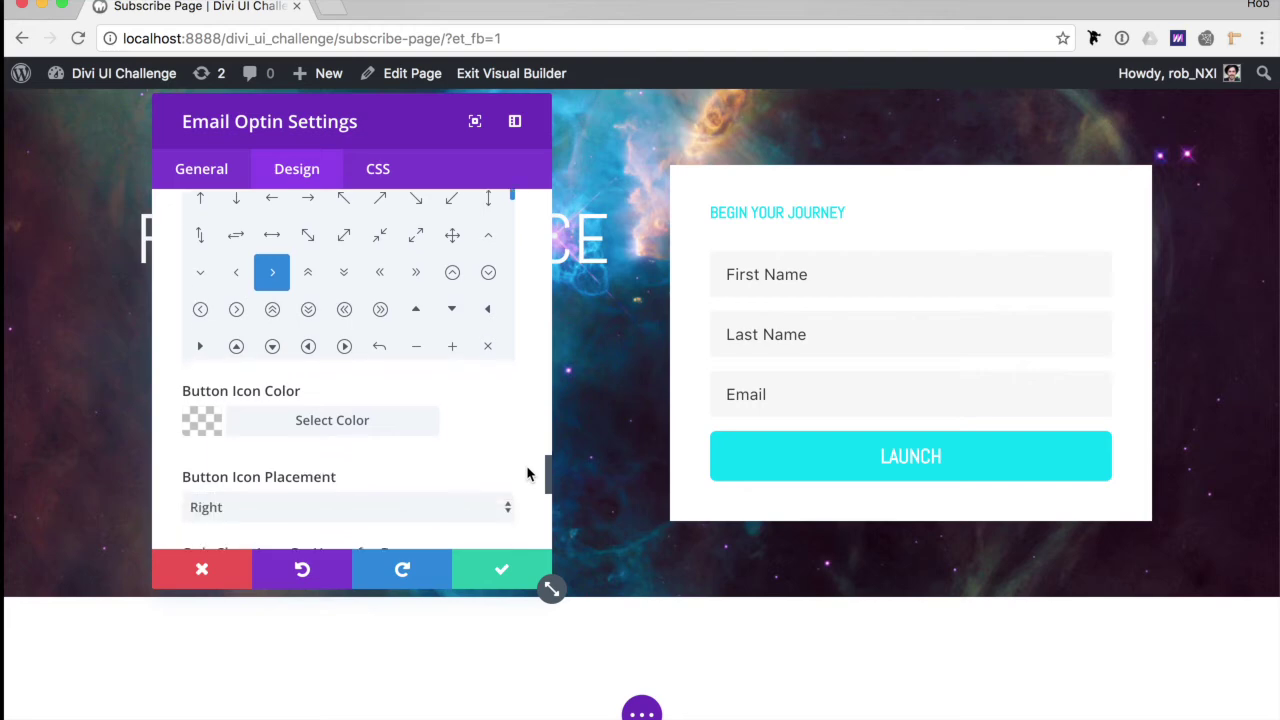
scroll(528, 474, "down", 8)
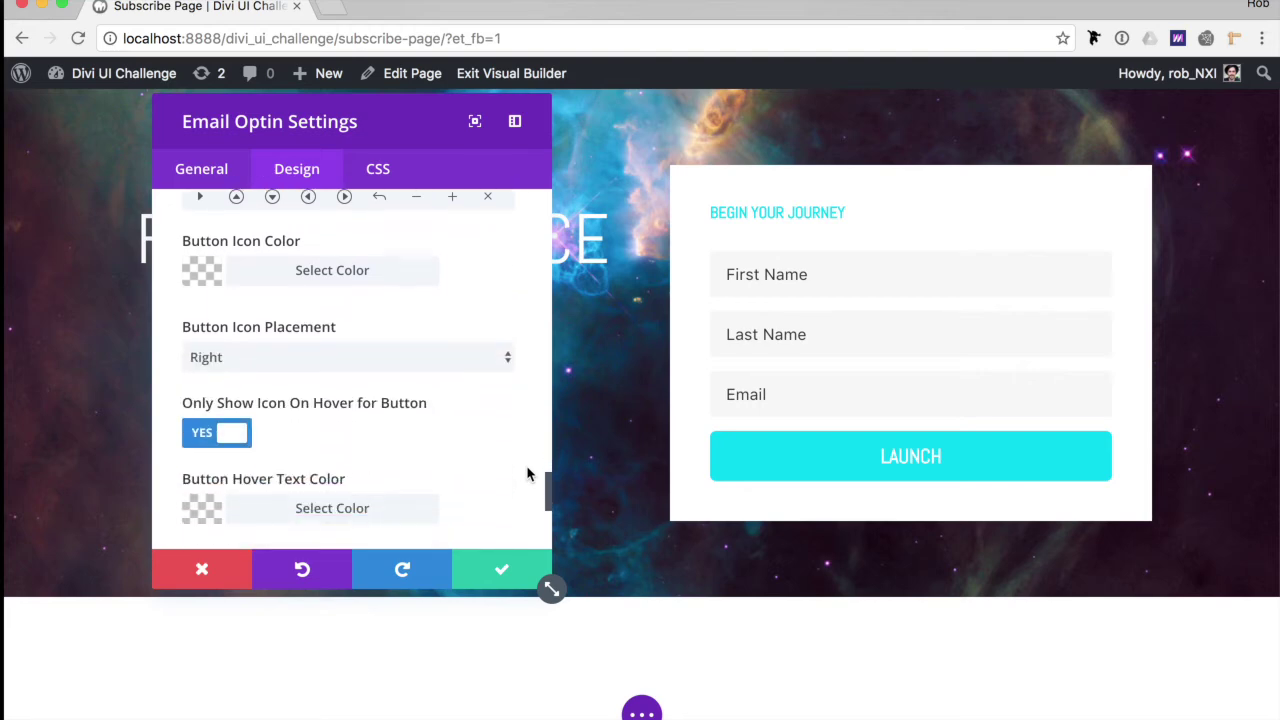
scroll(528, 474, "down", 2)
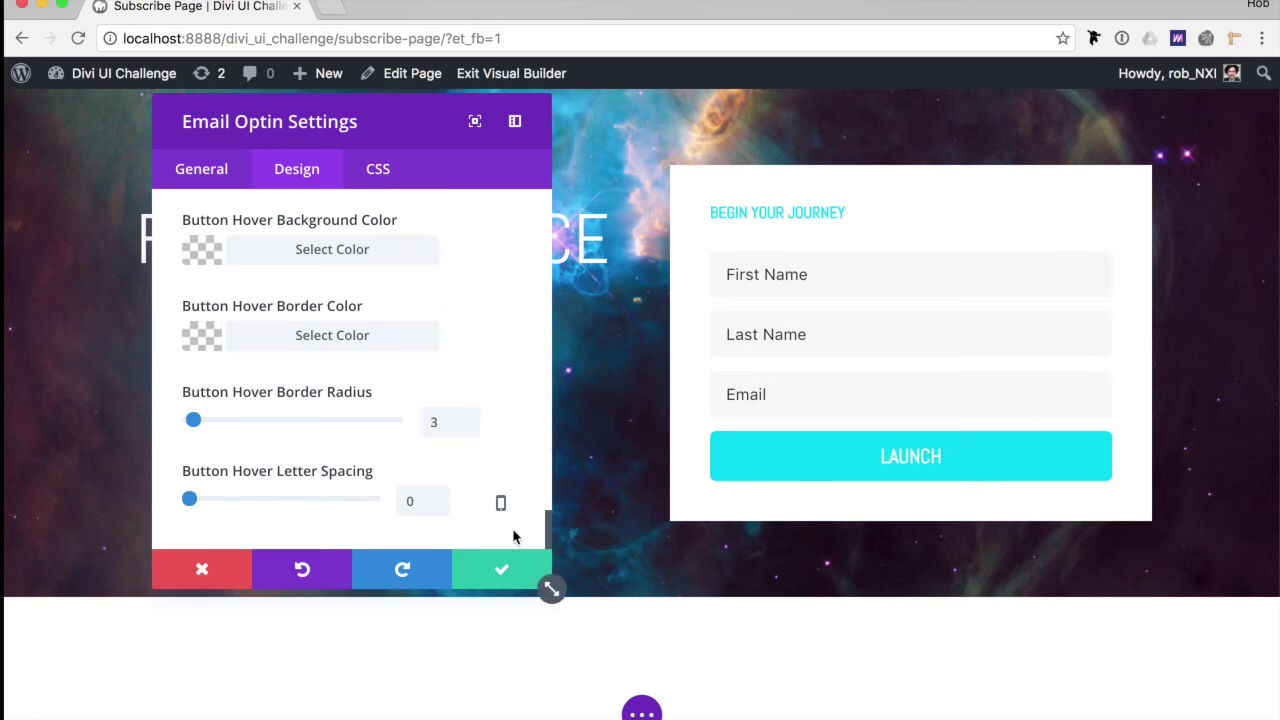
left_click(503, 569)
Save the page and bring up the hero row's Design settings.
left_click(641, 712)
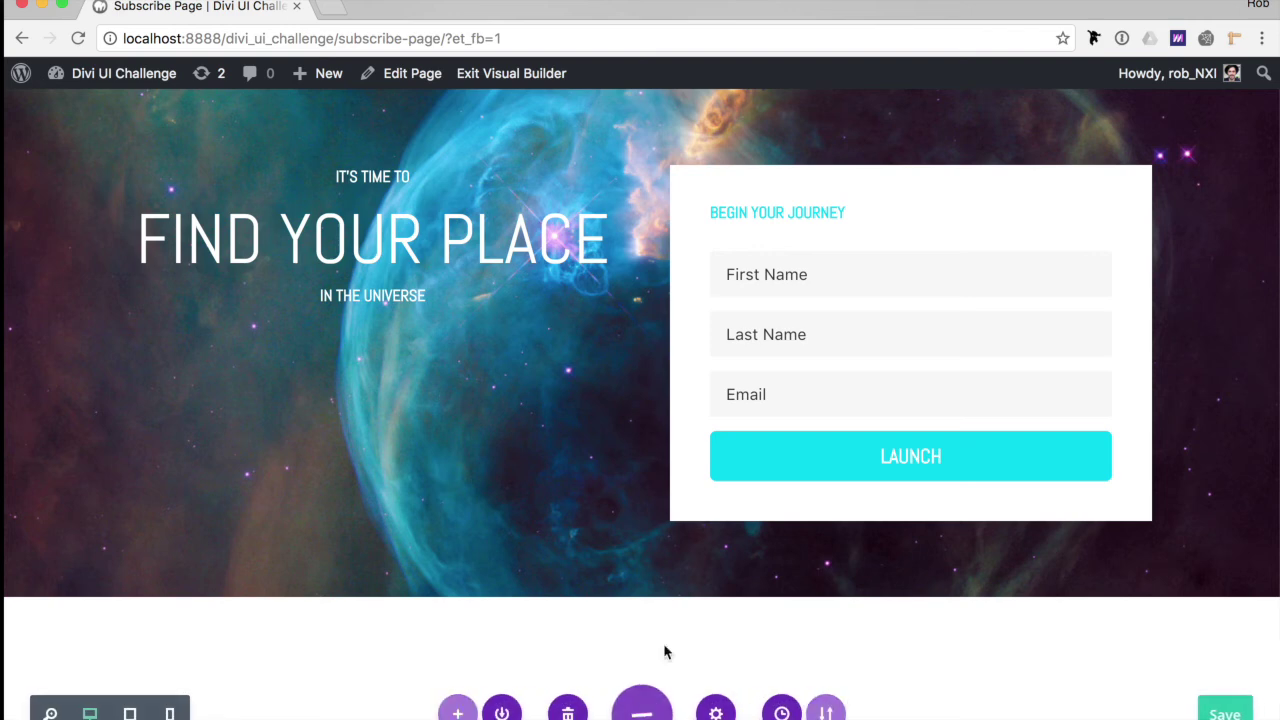
left_click(1240, 710)
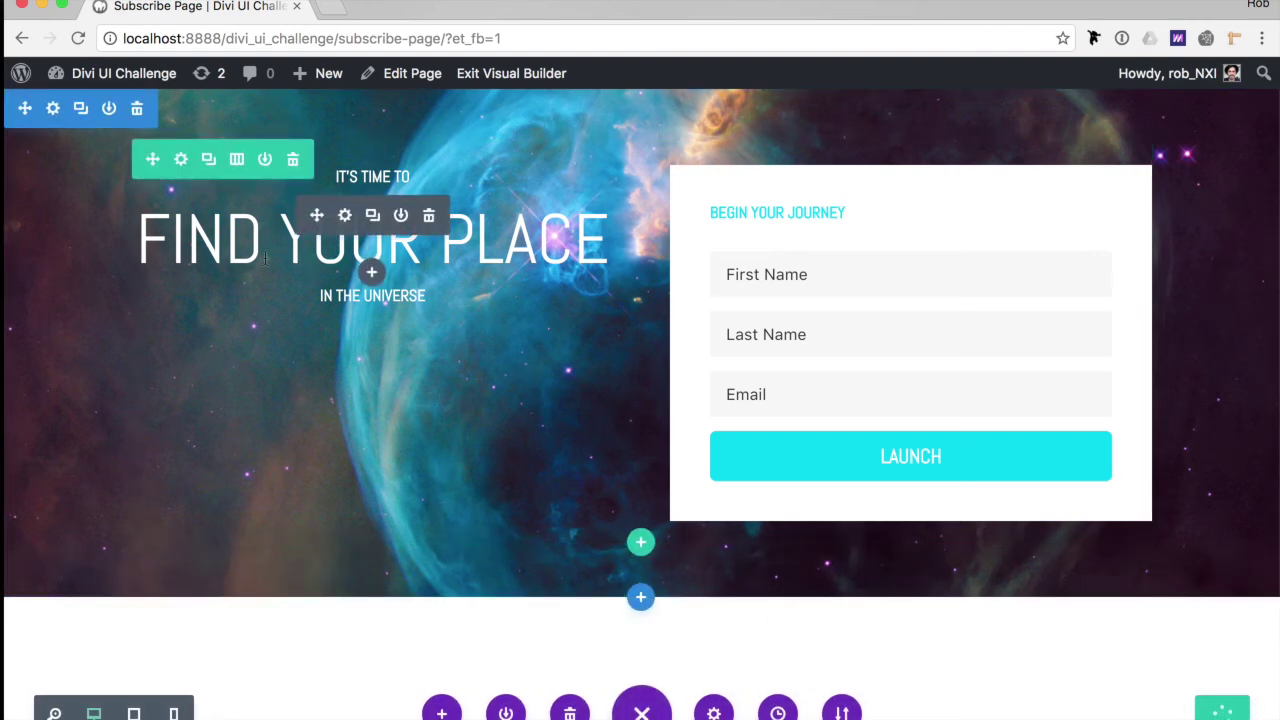
left_click(175, 175)
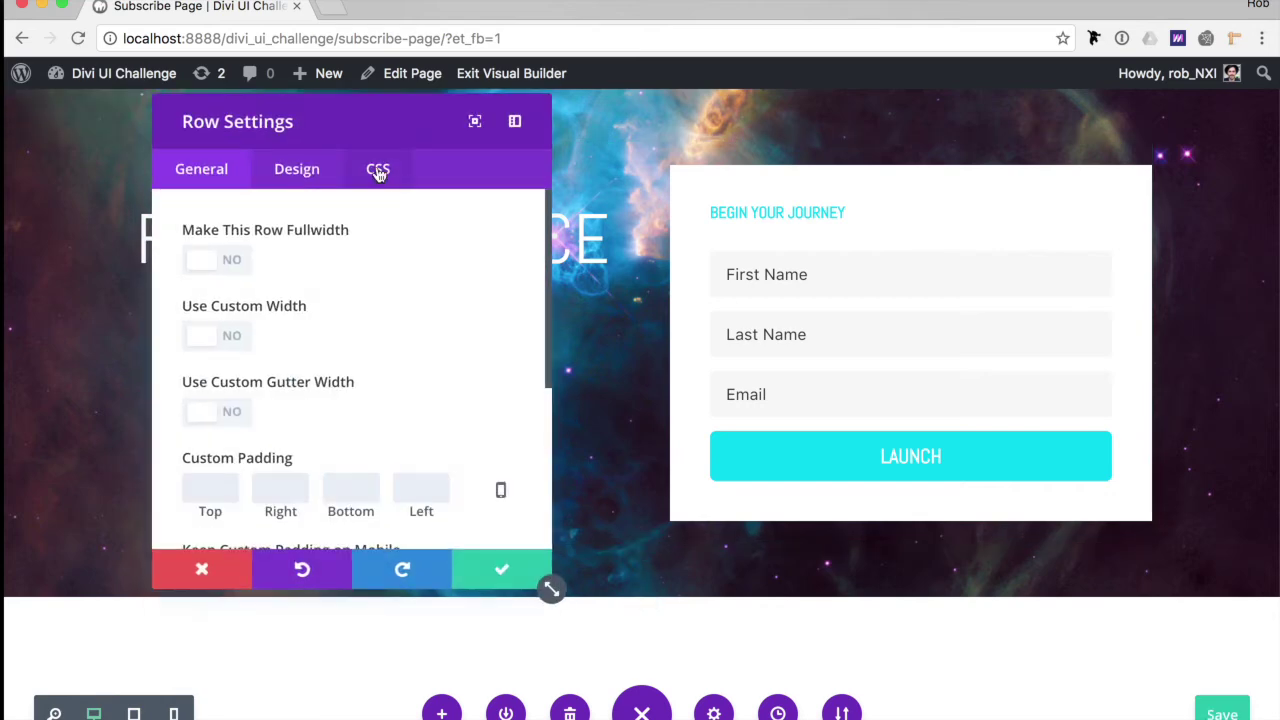
left_click(378, 172)
left_click(330, 175)
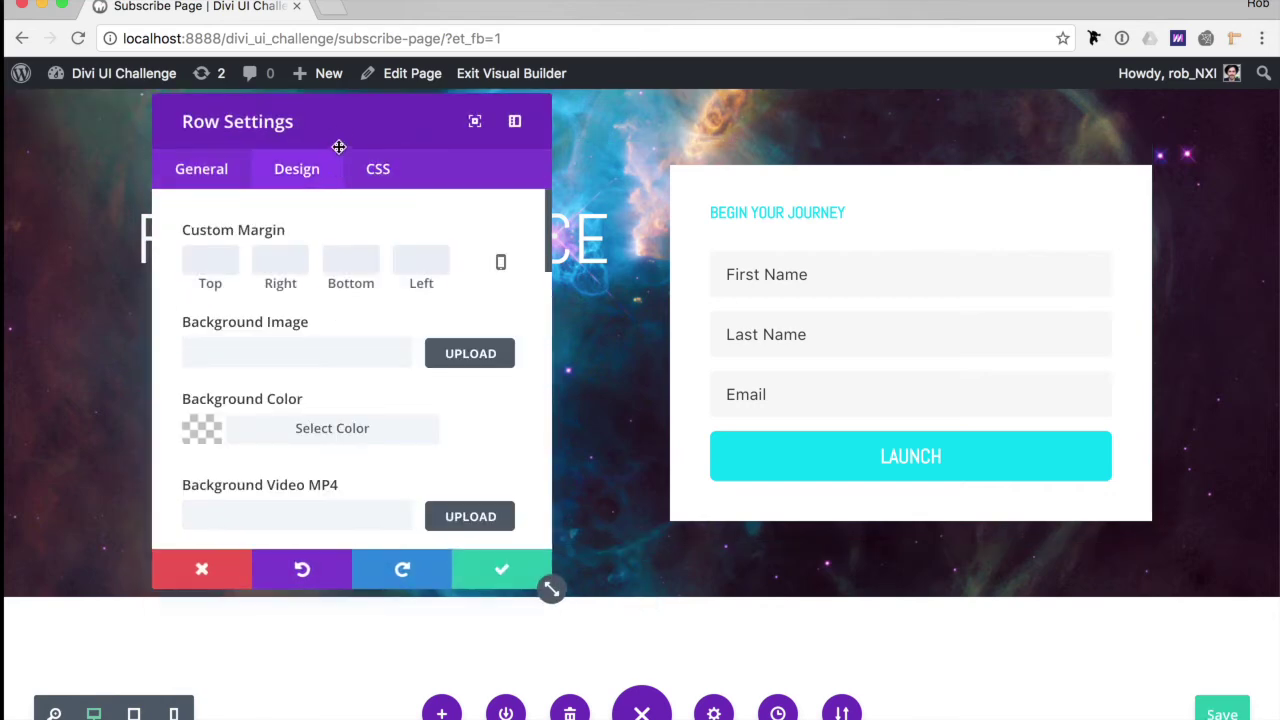
Give Column 1 a 100px top padding and save the row settings.
left_click_drag(339, 147, 568, 128)
scroll(523, 343, "down", 5)
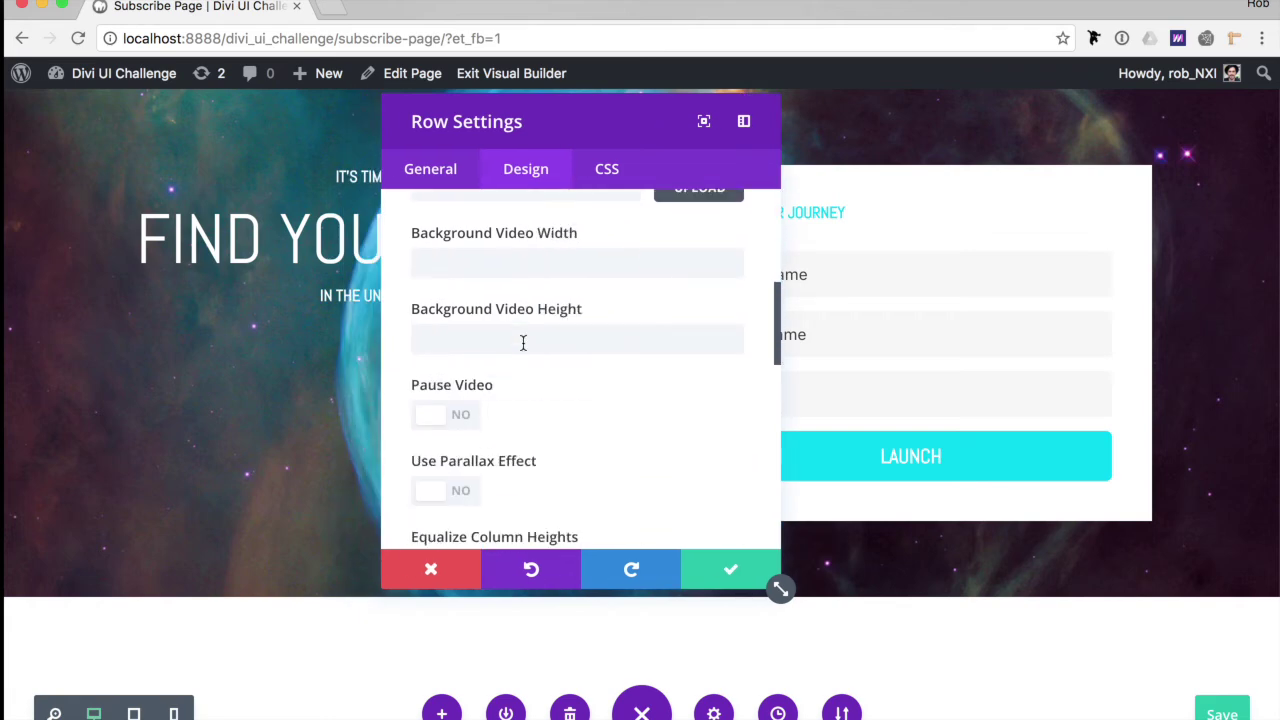
scroll(523, 343, "down", 10)
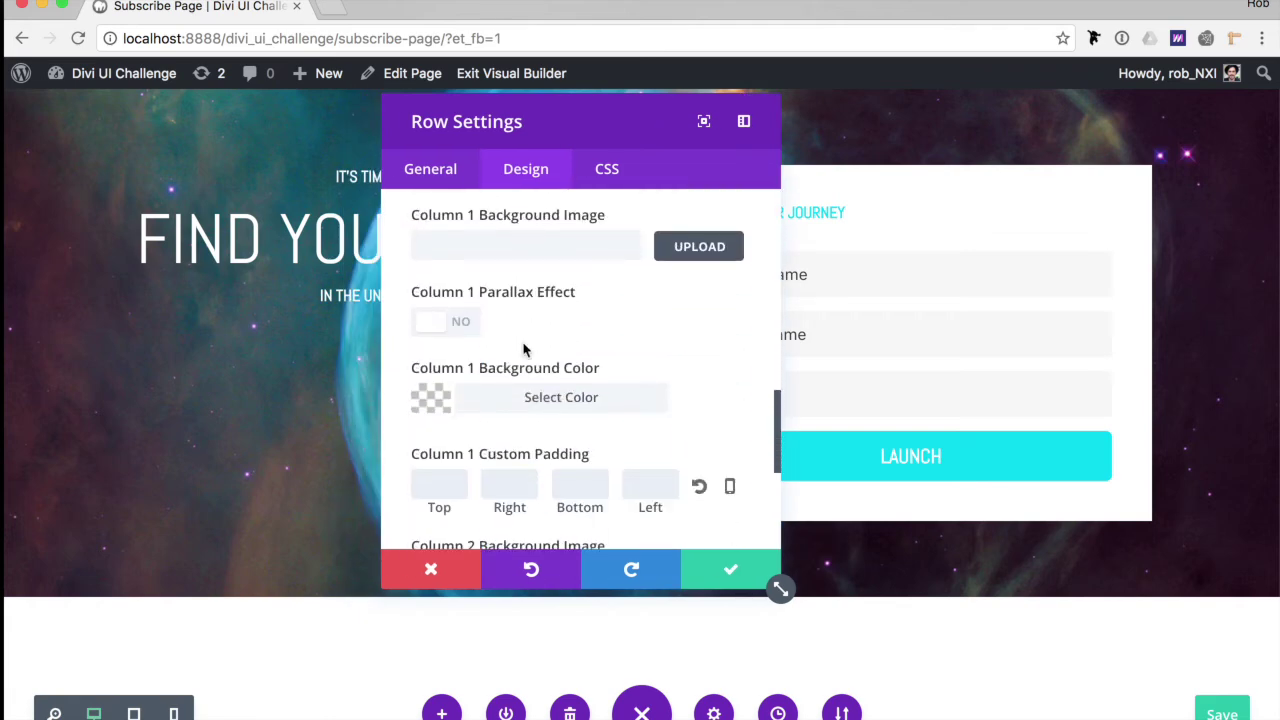
scroll(523, 349, "down", 2)
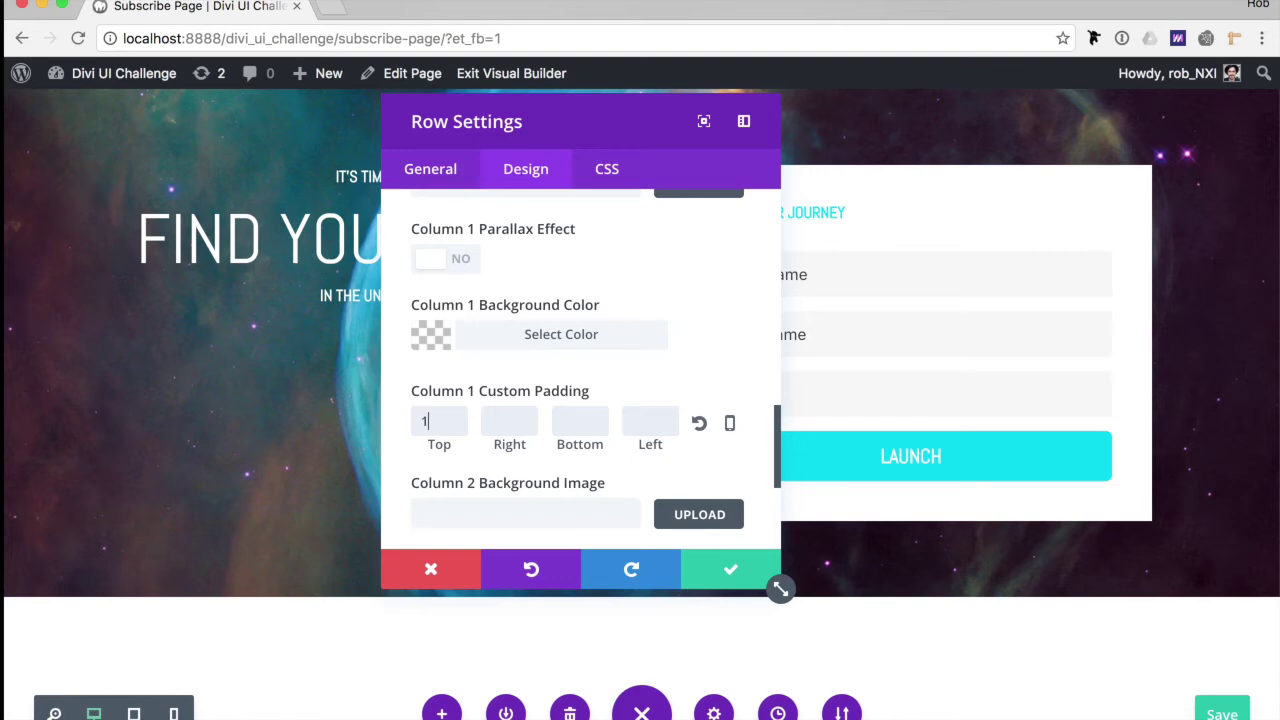
key("Tab")
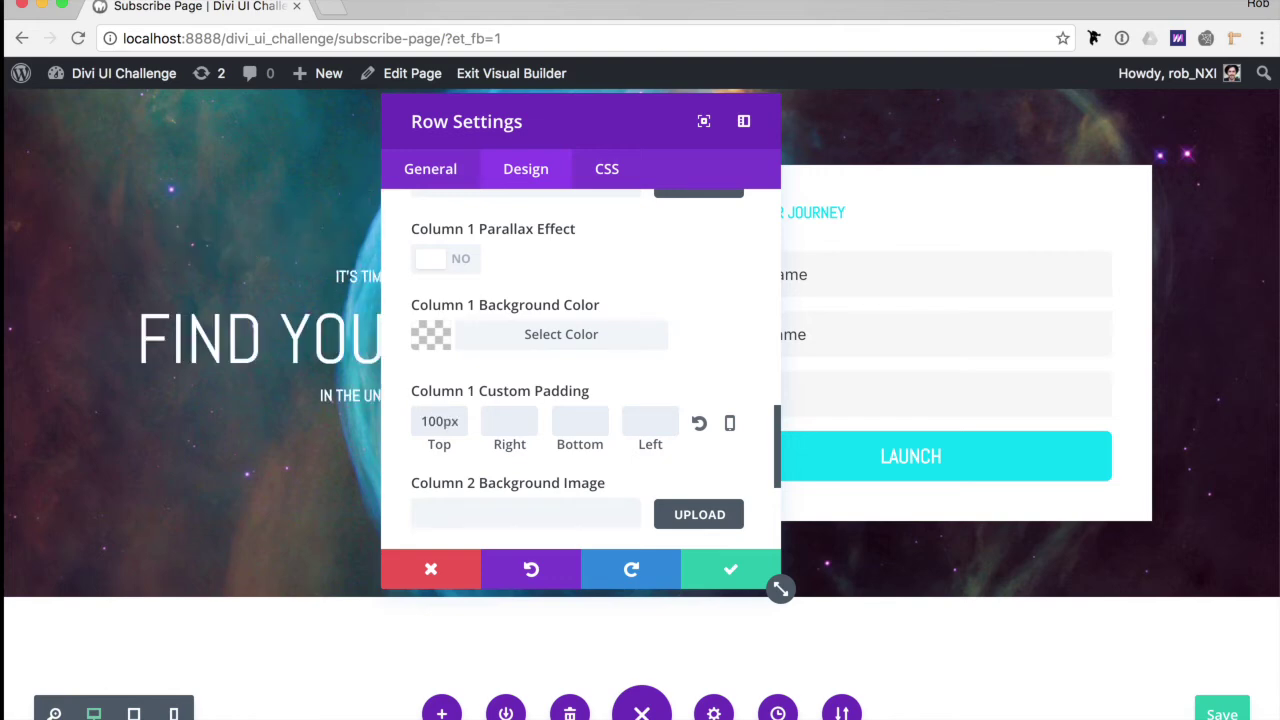
left_click(732, 566)
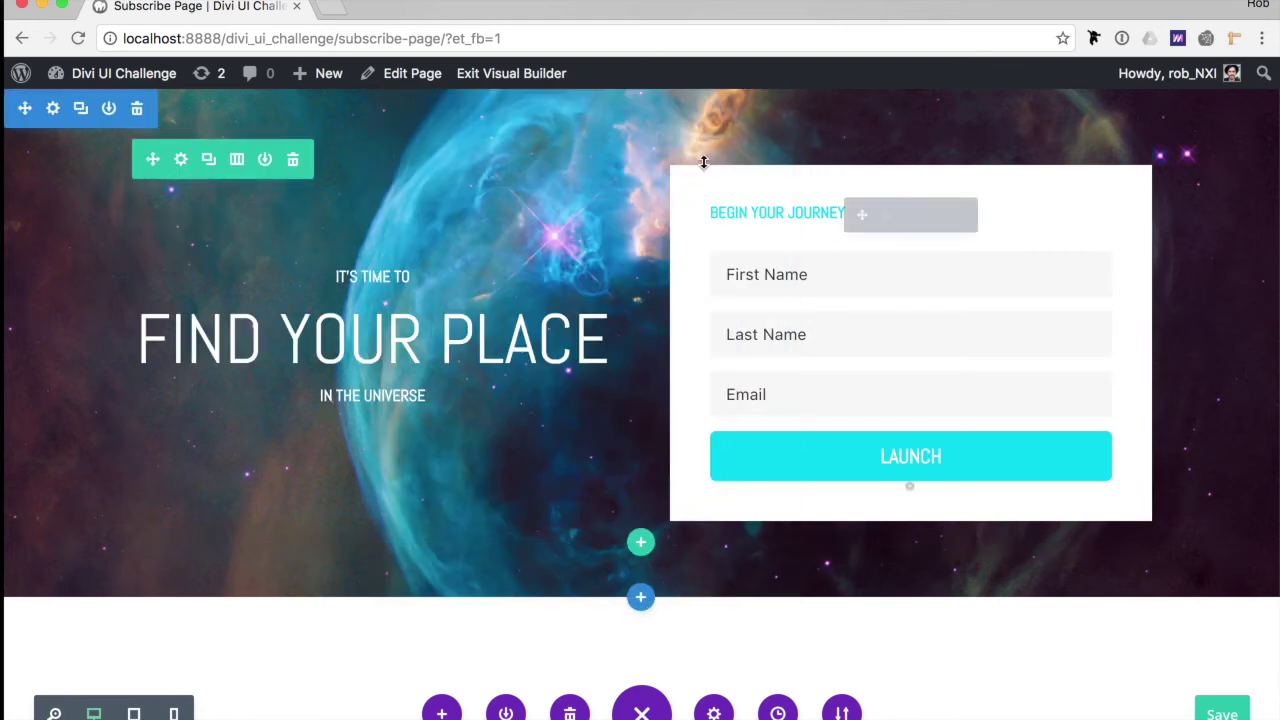
Drag the hero section's top and bottom padding handles to make it taller.
left_click_drag(701, 119, 704, 191)
scroll(897, 336, "down", 2)
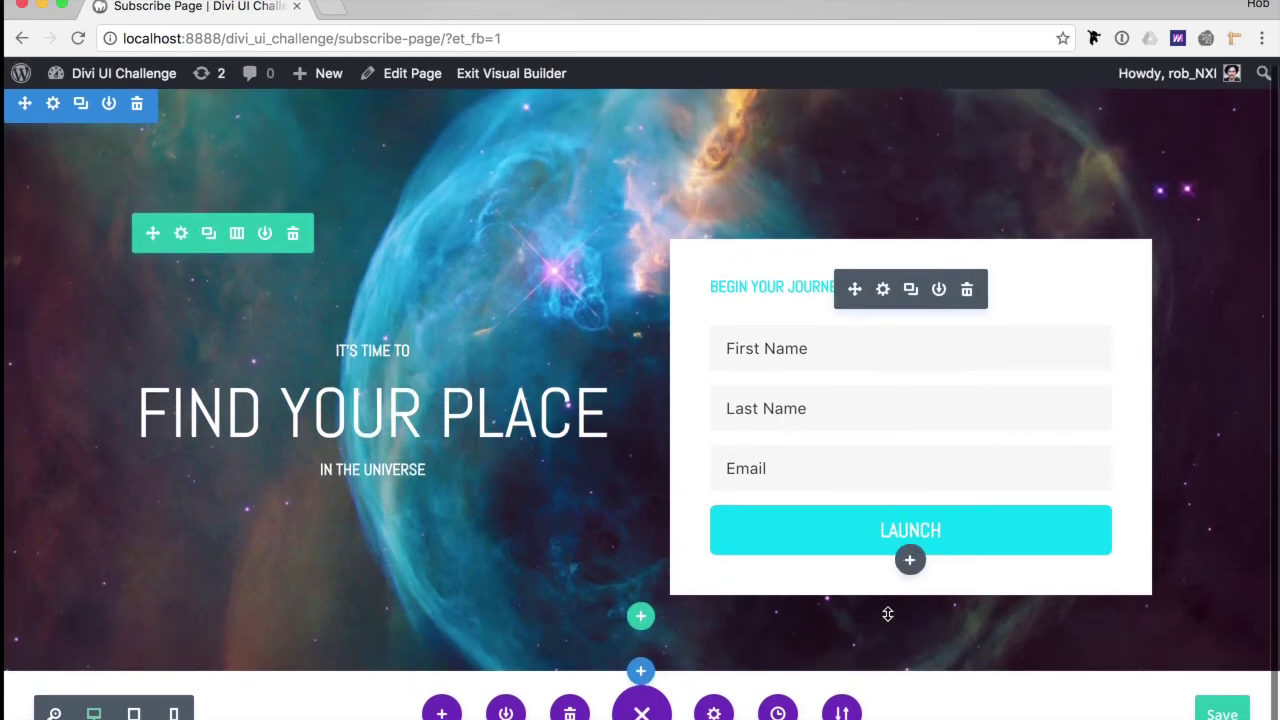
left_click_drag(905, 645, 906, 719)
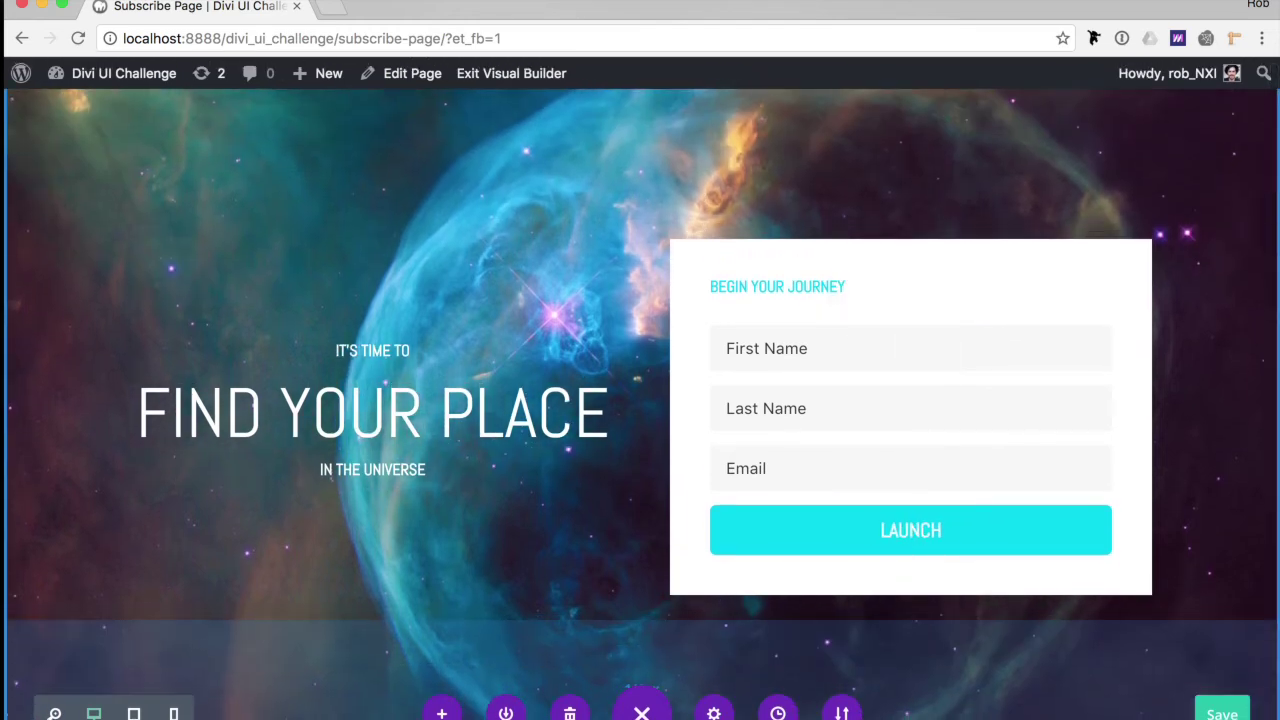
scroll(900, 680, "down", 2)
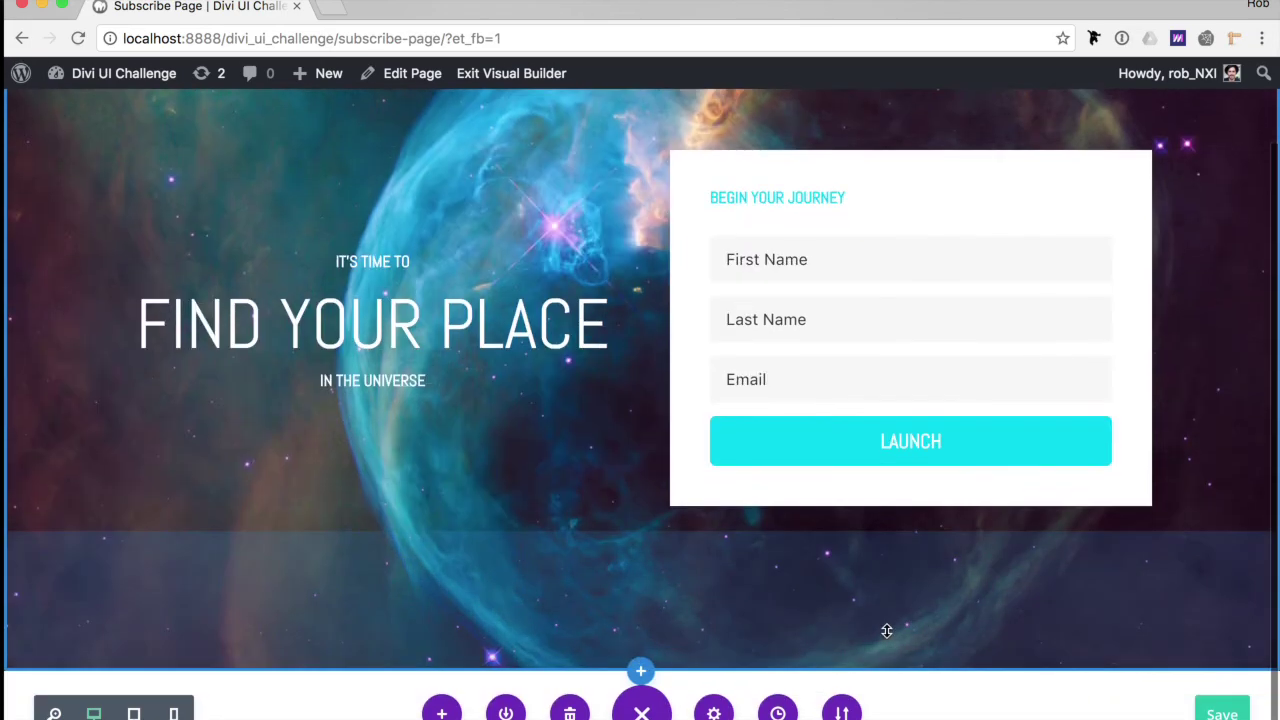
scroll(886, 615, "up", 2)
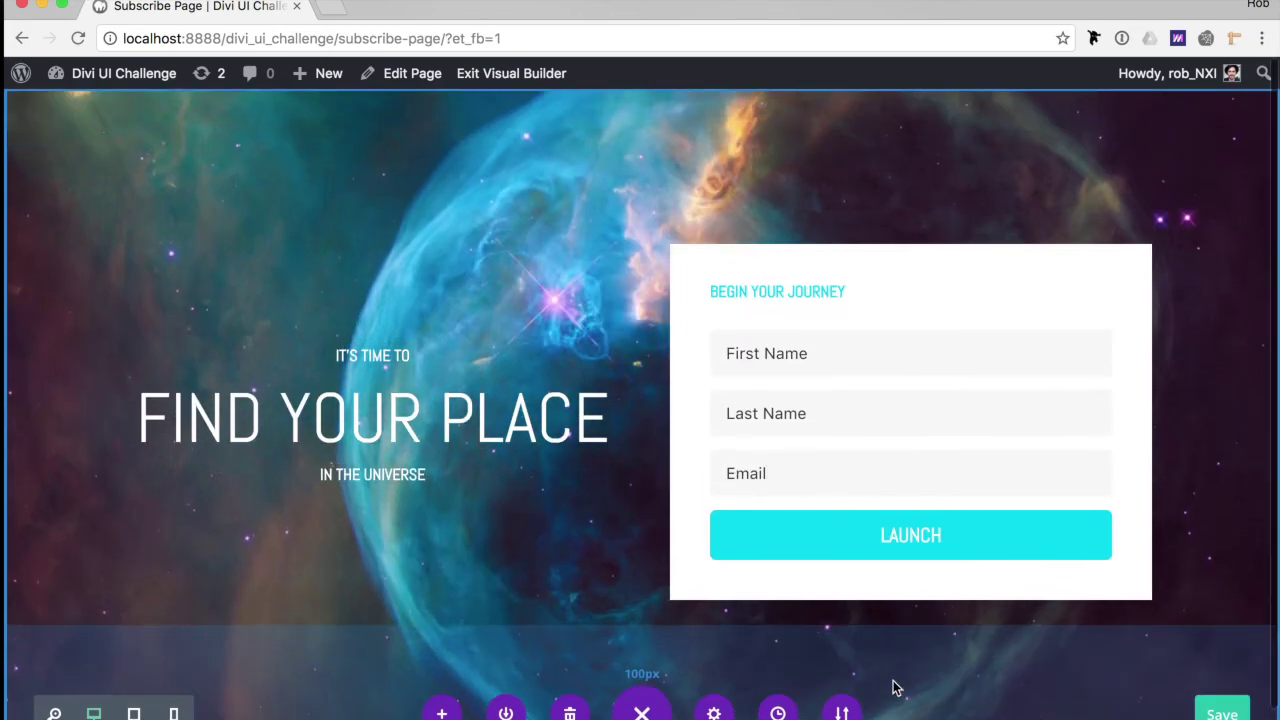
scroll(900, 677, "down", 2)
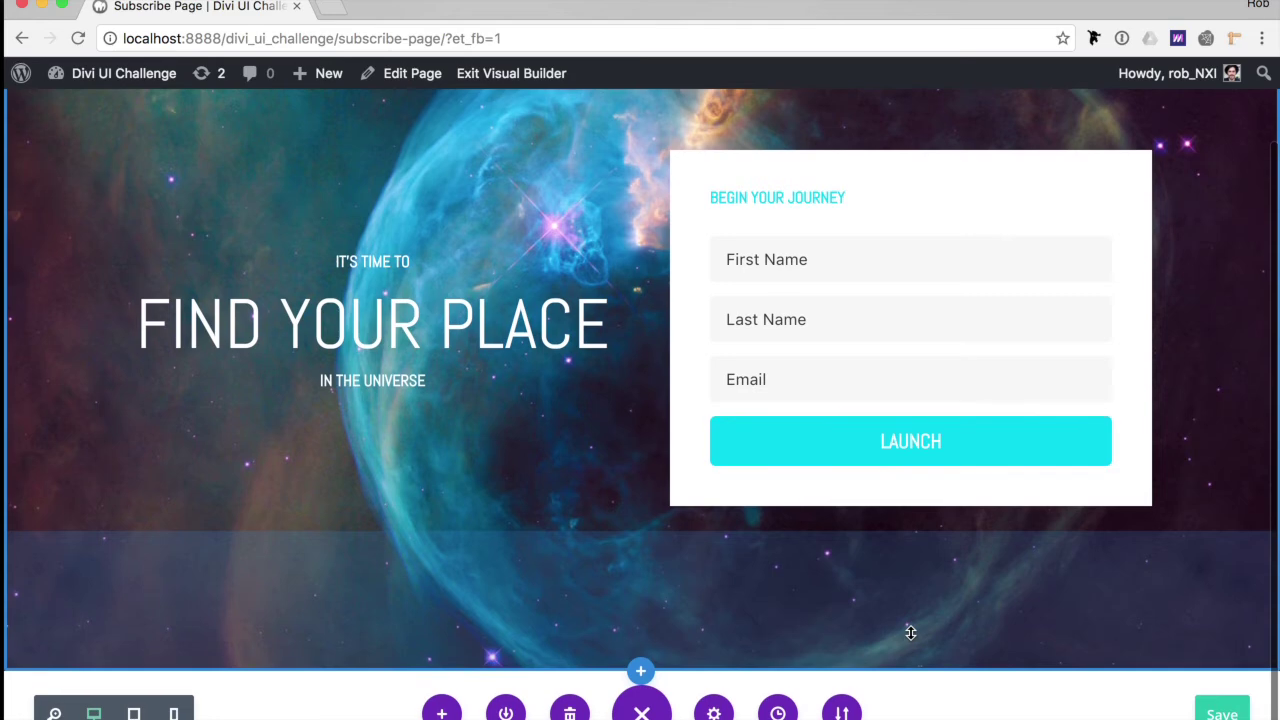
scroll(911, 625, "up", 2)
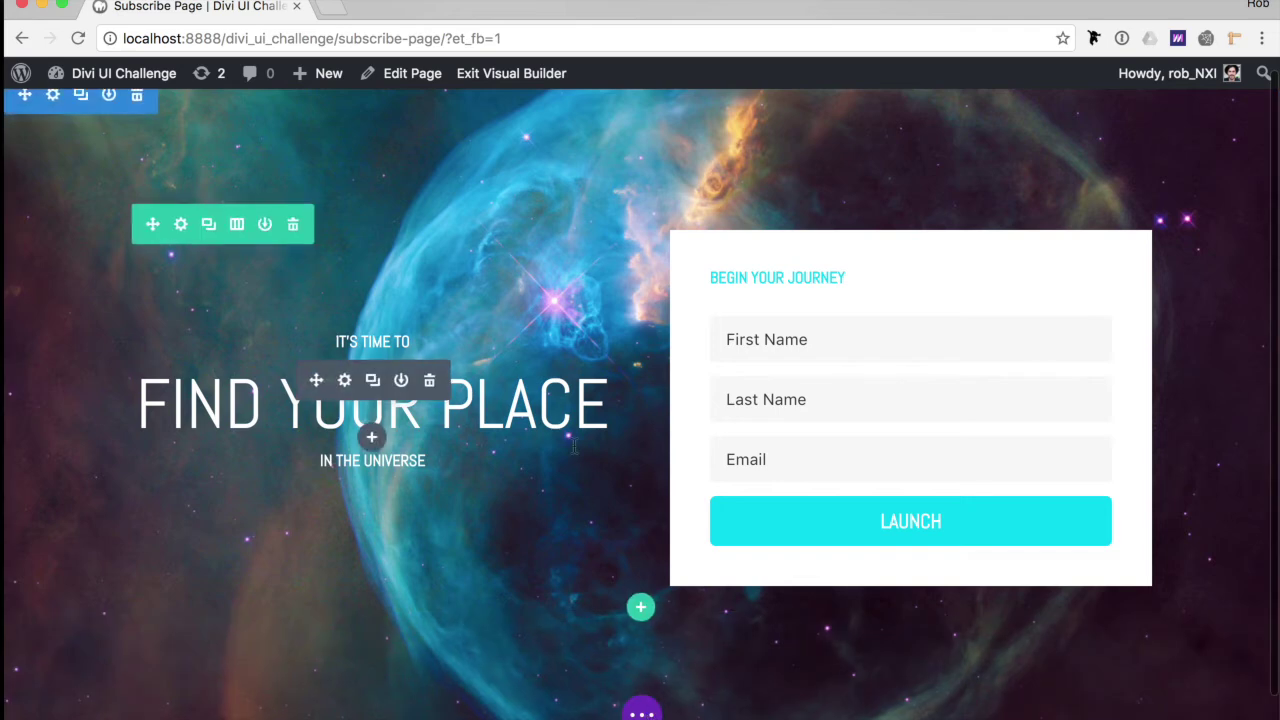
scroll(371, 434, "up", 1)
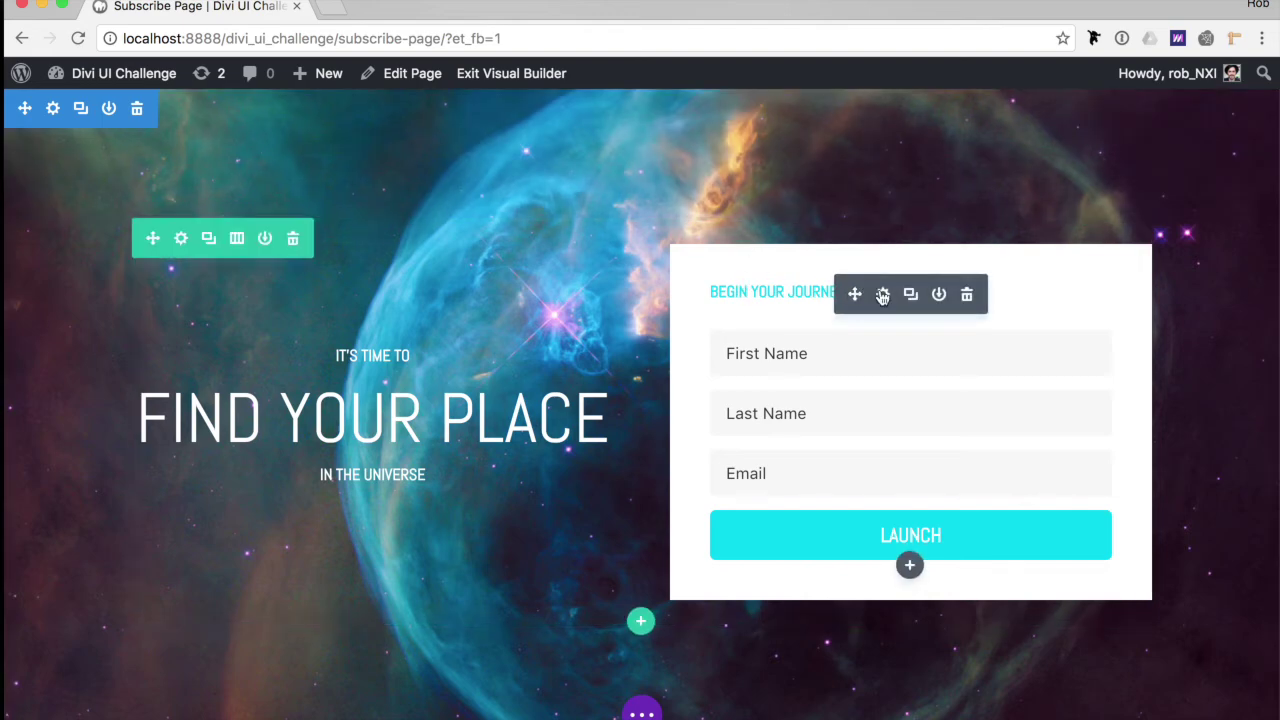
left_click(882, 296)
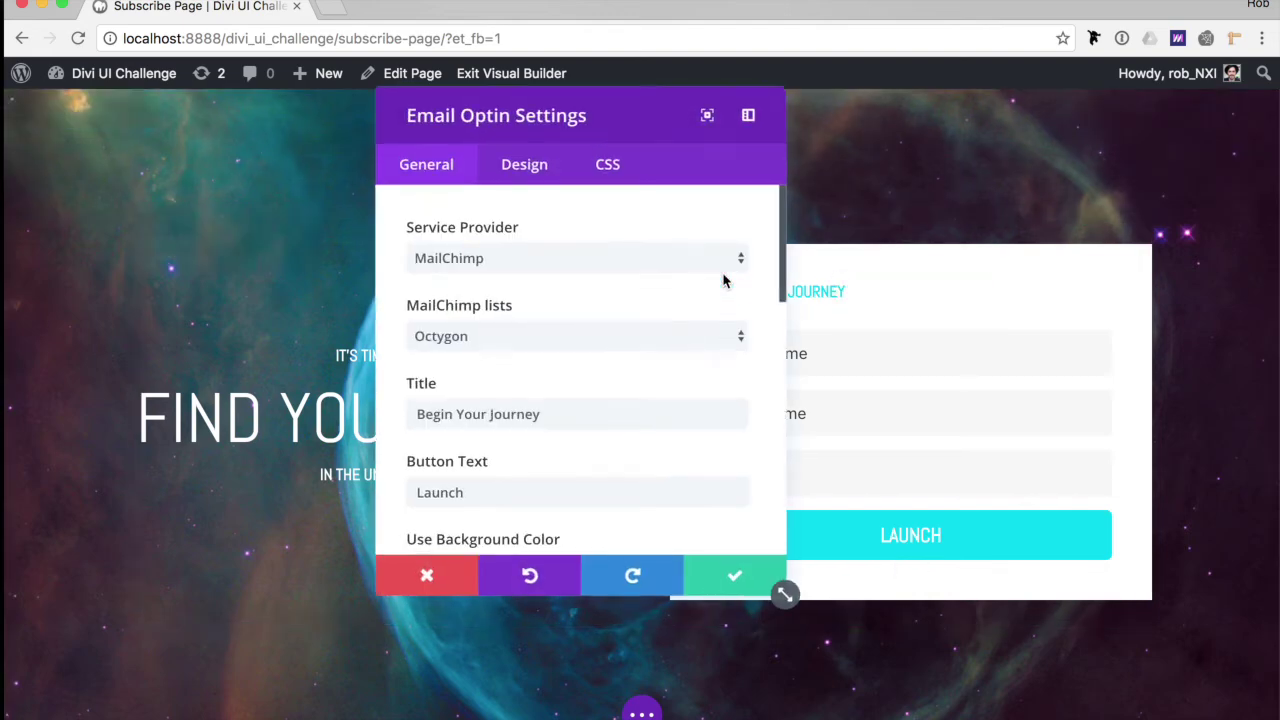
Leave the Main Element CSS as 'border-radius: 6px;' and open a new blank Chrome tab.
left_click(591, 186)
left_click_drag(640, 120, 410, 100)
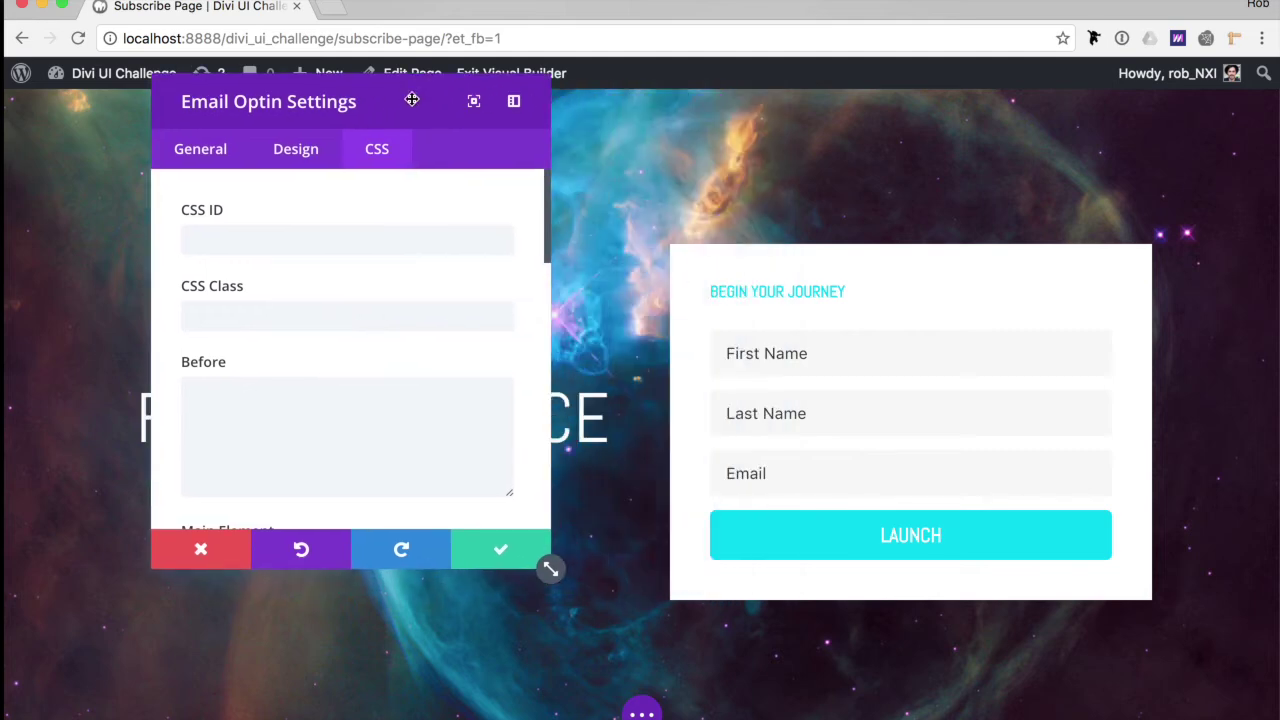
scroll(400, 290, "down", 2)
scroll(399, 290, "down", 1)
left_click(327, 438)
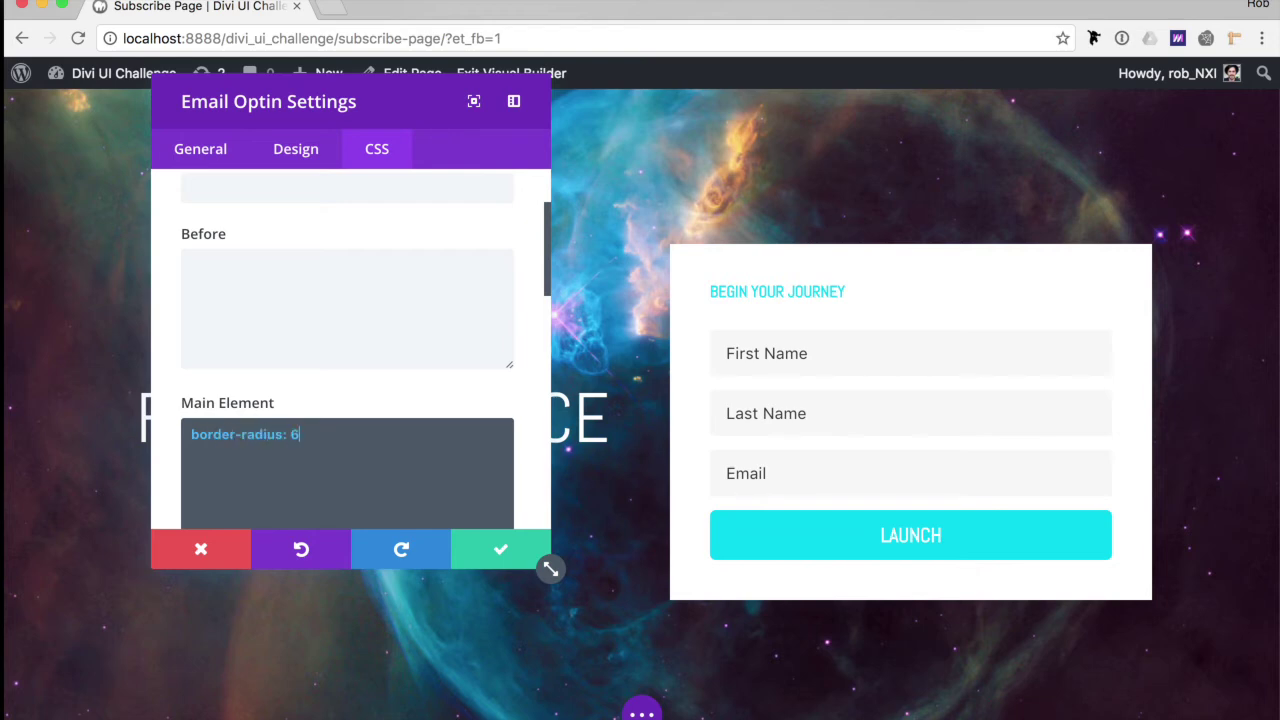
type("x")
key("BackSpace")
left_click(330, 8)
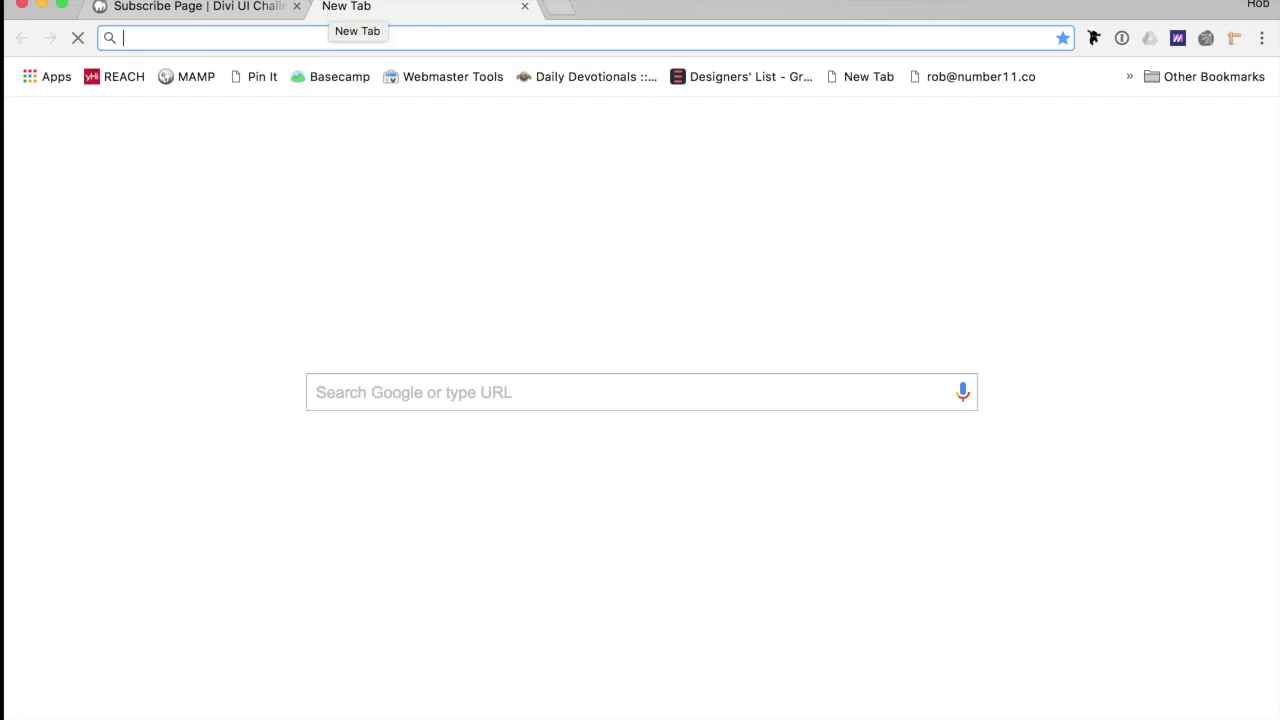
Load the CSSmatic box-shadow generator and set both offsets to 0 and blur radius to 50px.
type("css")
key("Return")
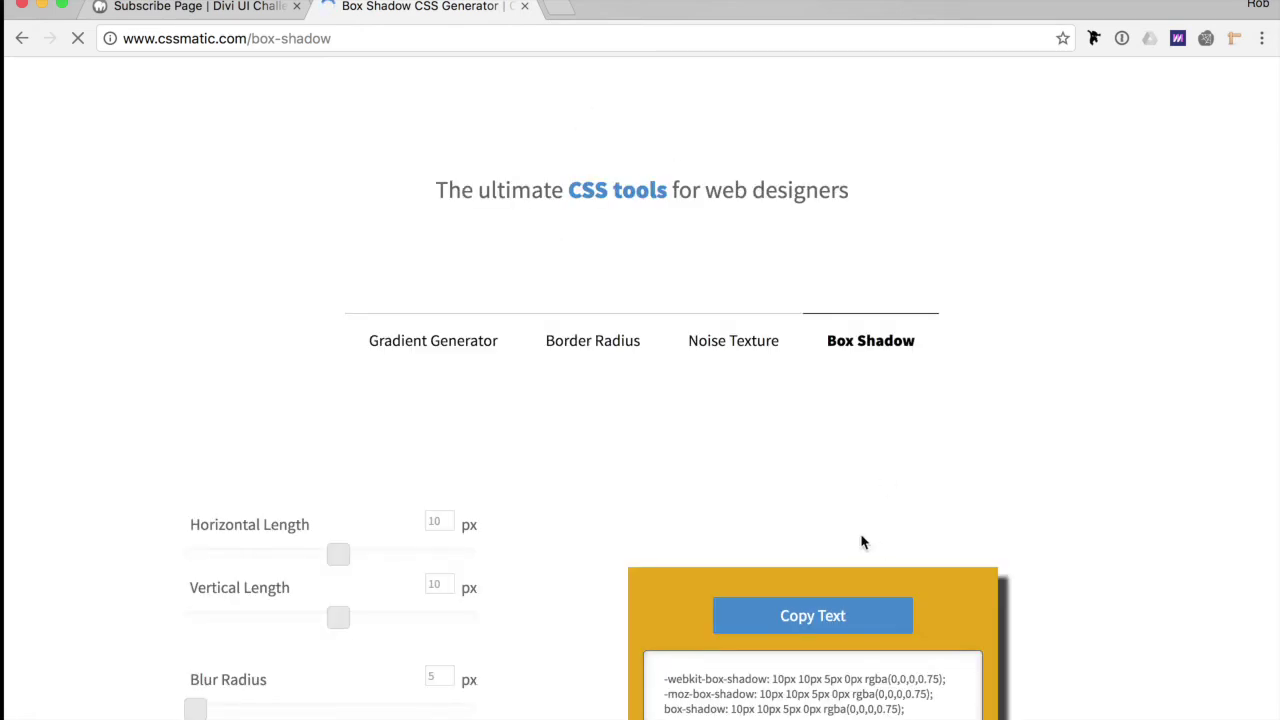
scroll(862, 542, "down", 5)
left_click(438, 303)
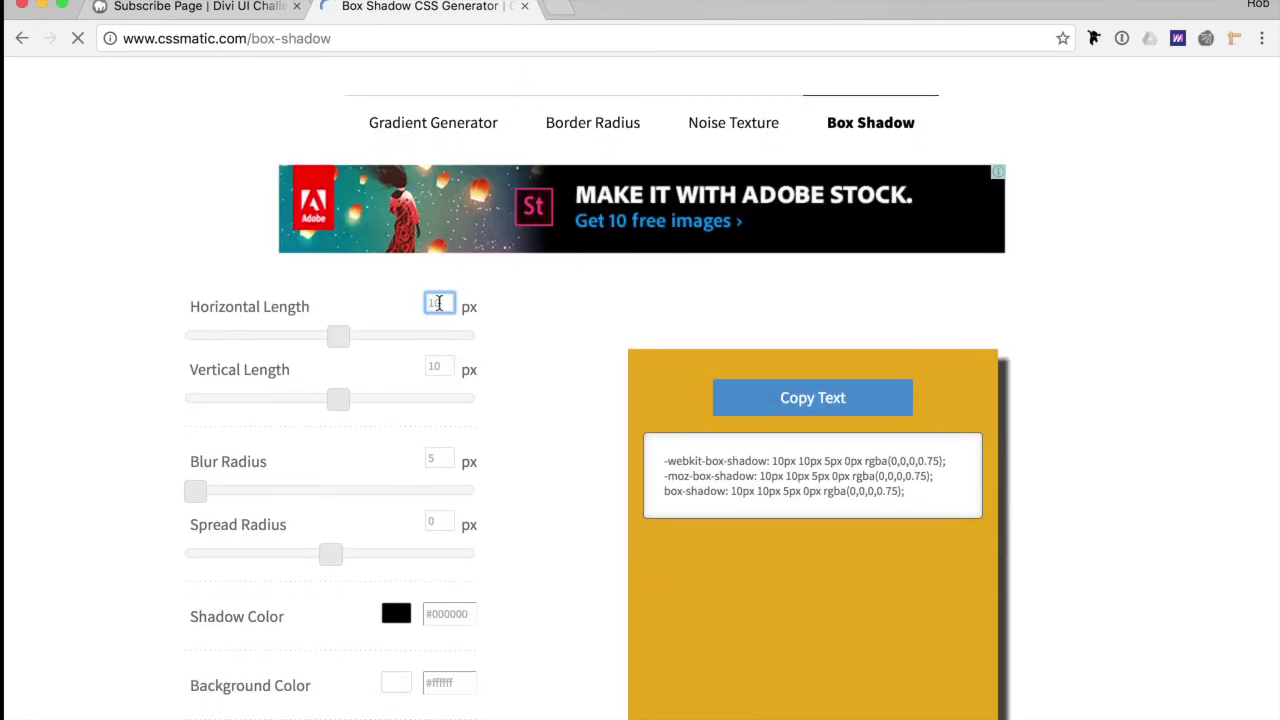
type("0")
key("Tab")
key("Tab")
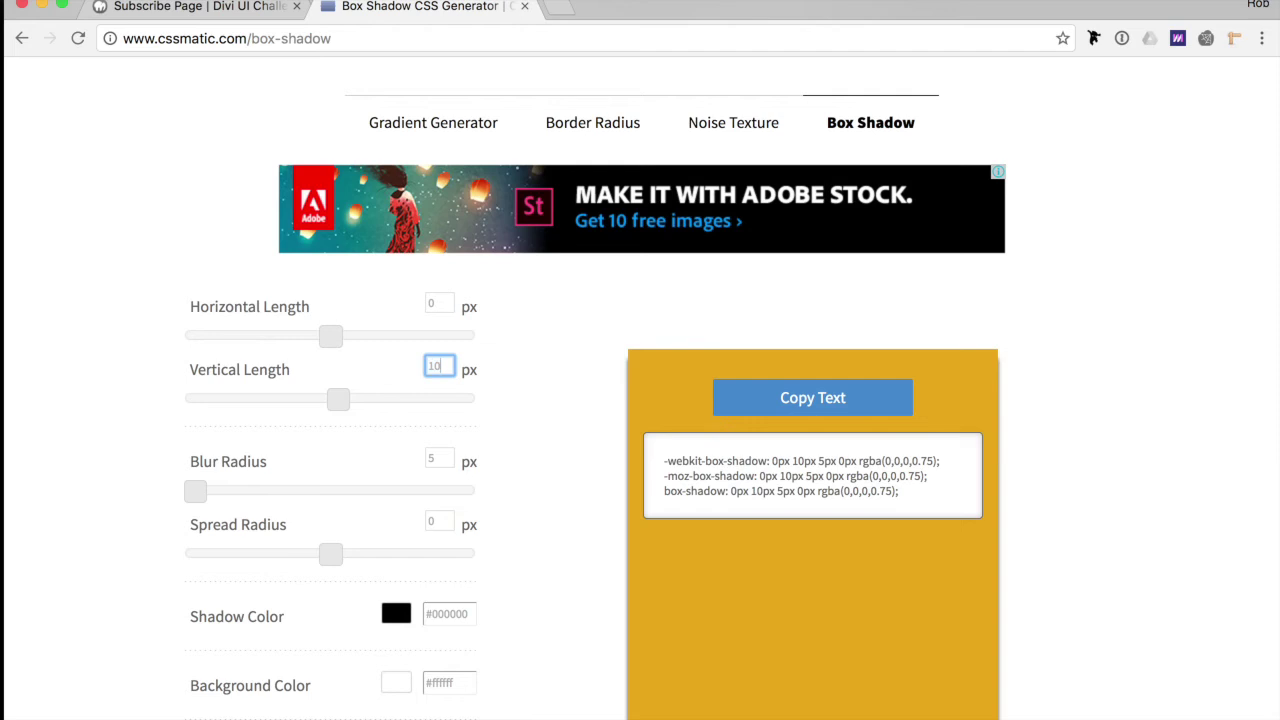
type("0")
key("Tab")
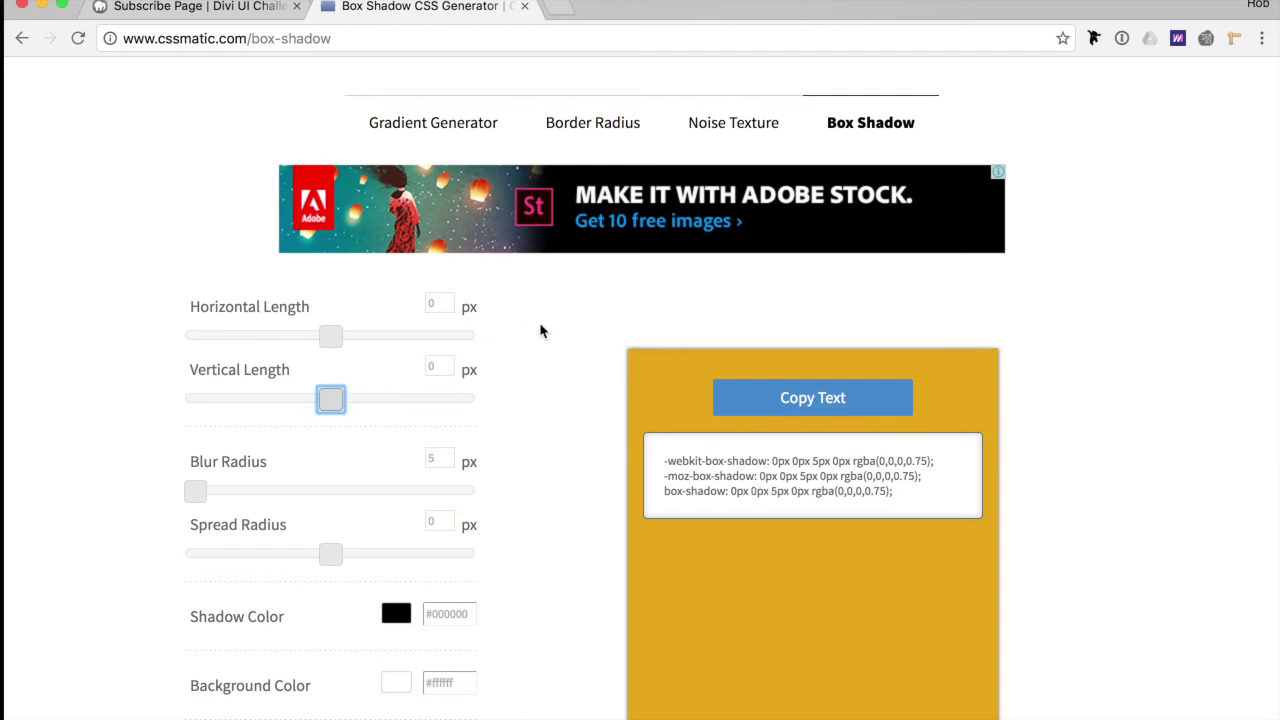
scroll(453, 371, "down", 2)
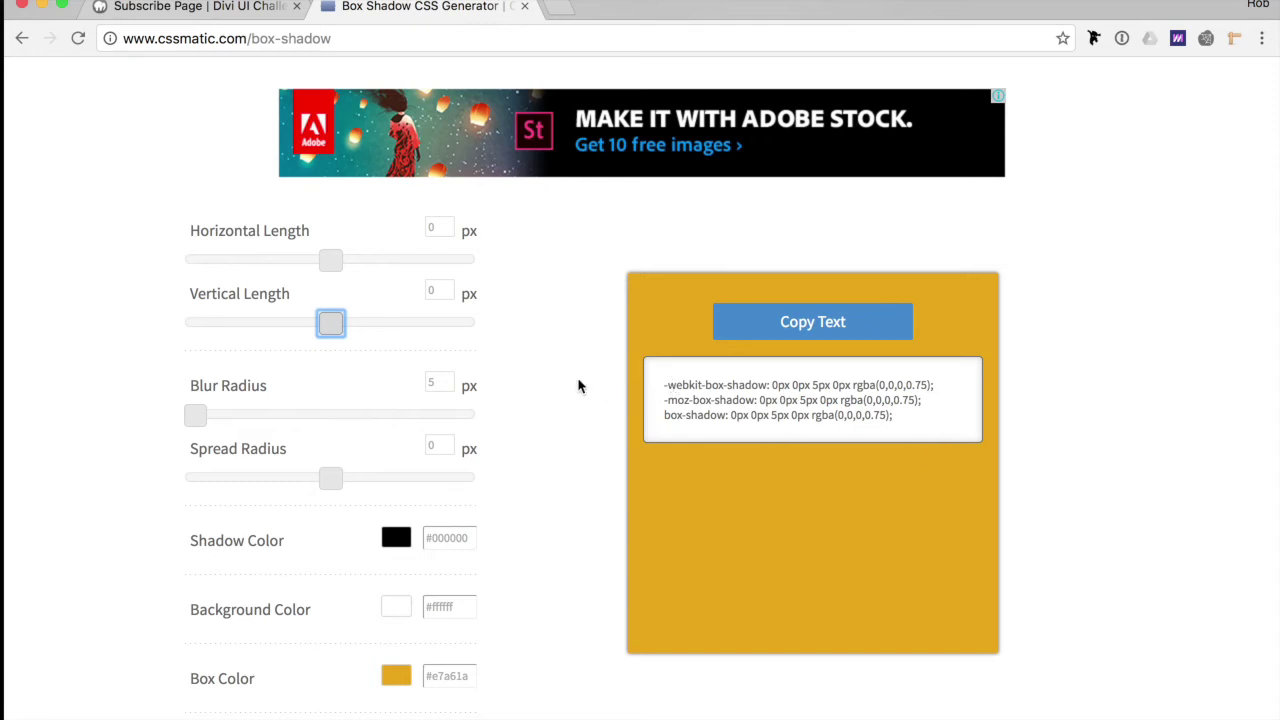
double_click(437, 382)
type("50")
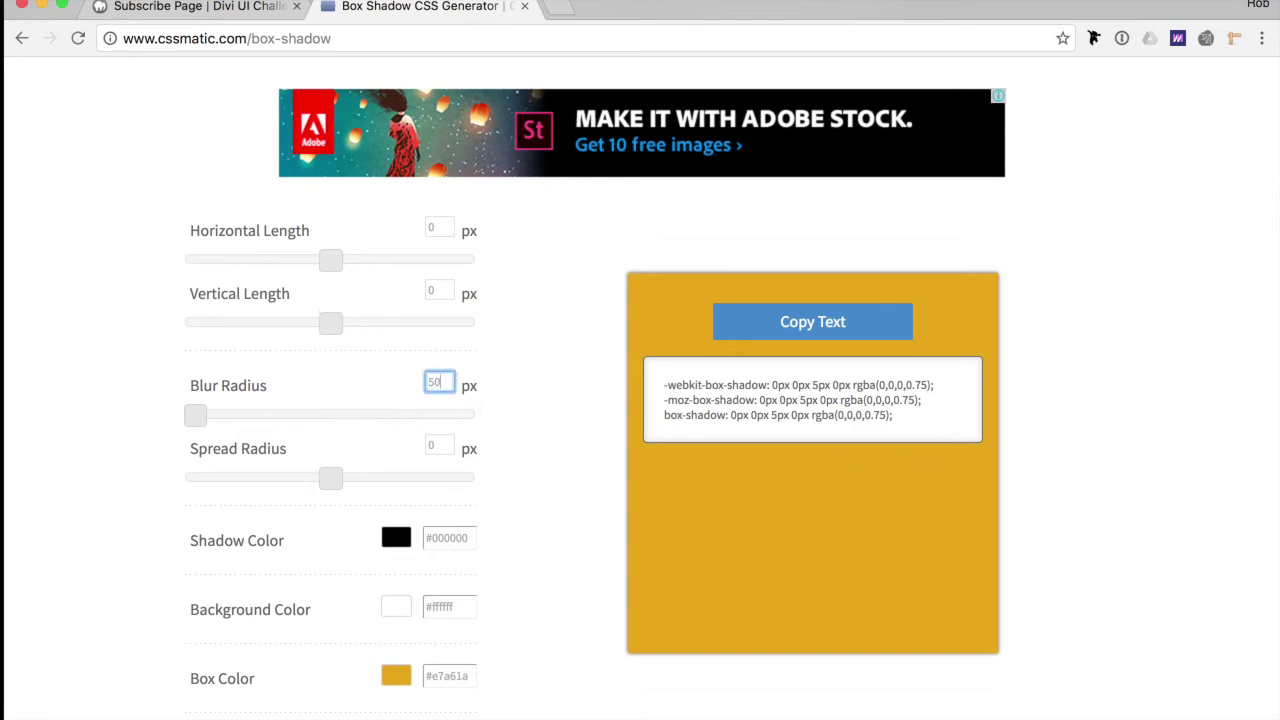
key("Tab")
Copy the pink hex #DF5AFF from the colour notes and make it the shadow colour.
scroll(494, 406, "down", 3)
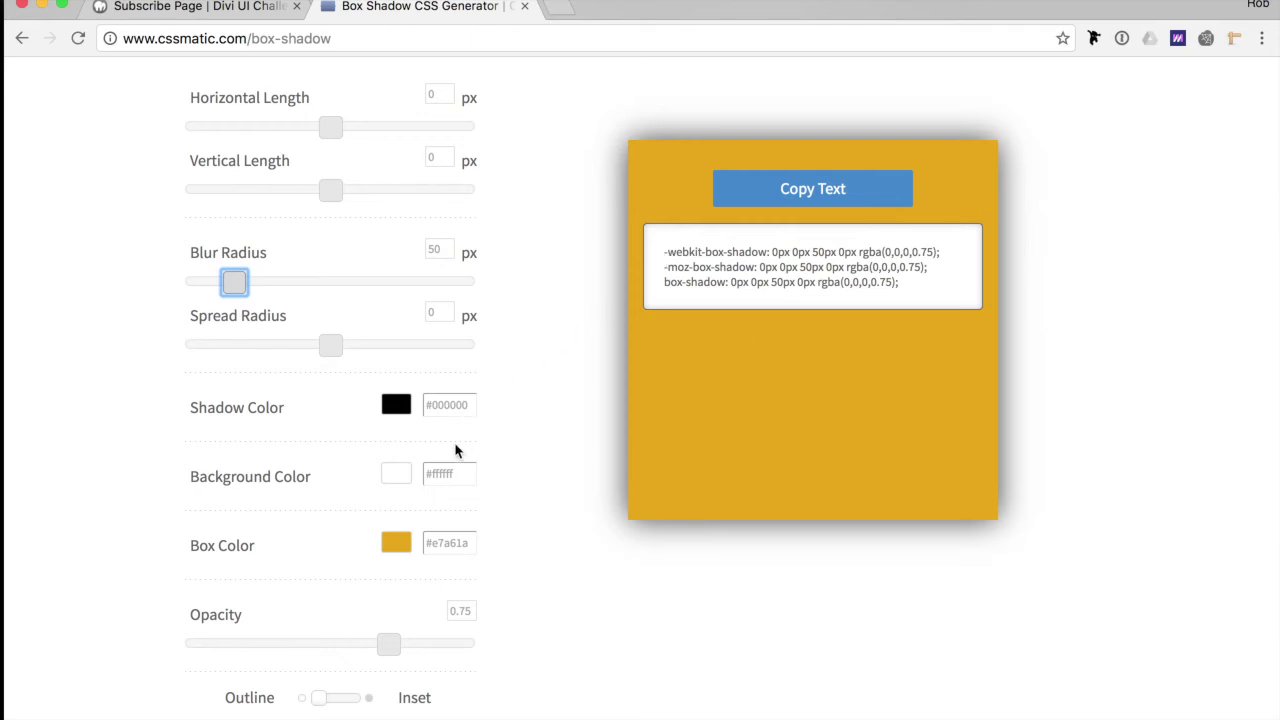
key("super+Tab")
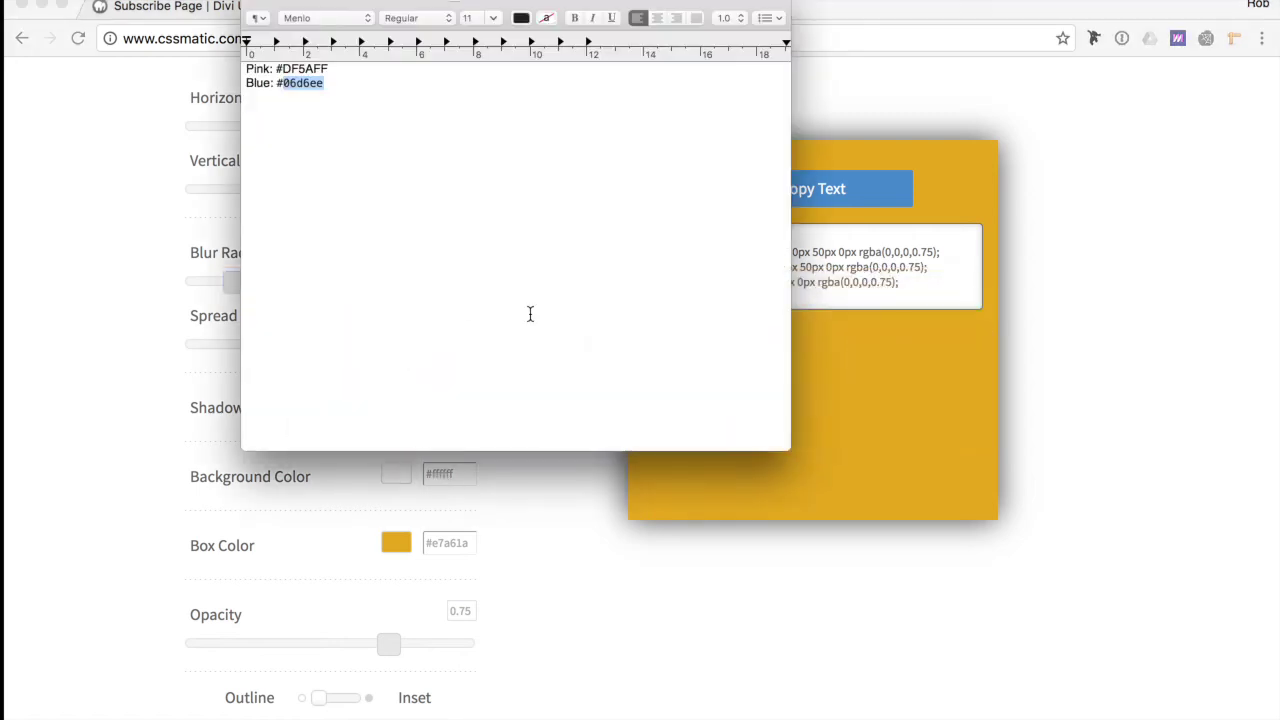
double_click(300, 68)
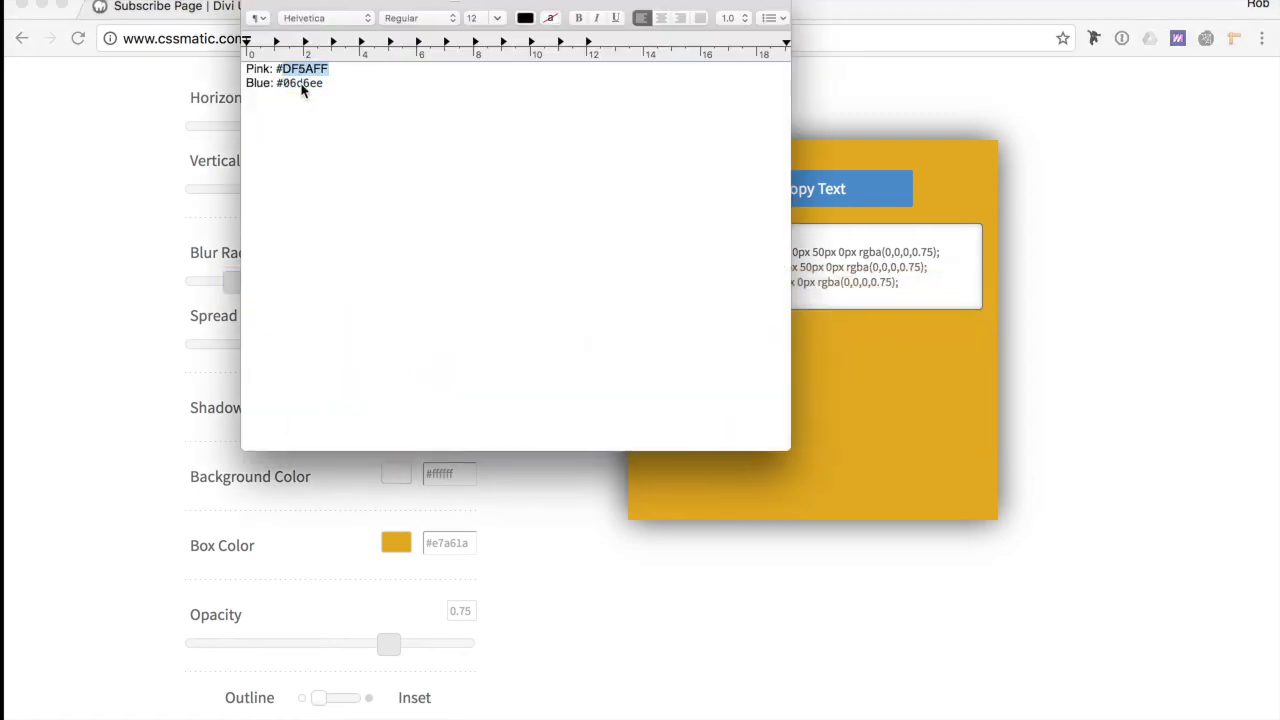
key("super+c")
key("super+Tab")
left_click(445, 473)
key("super+a")
key("super+v")
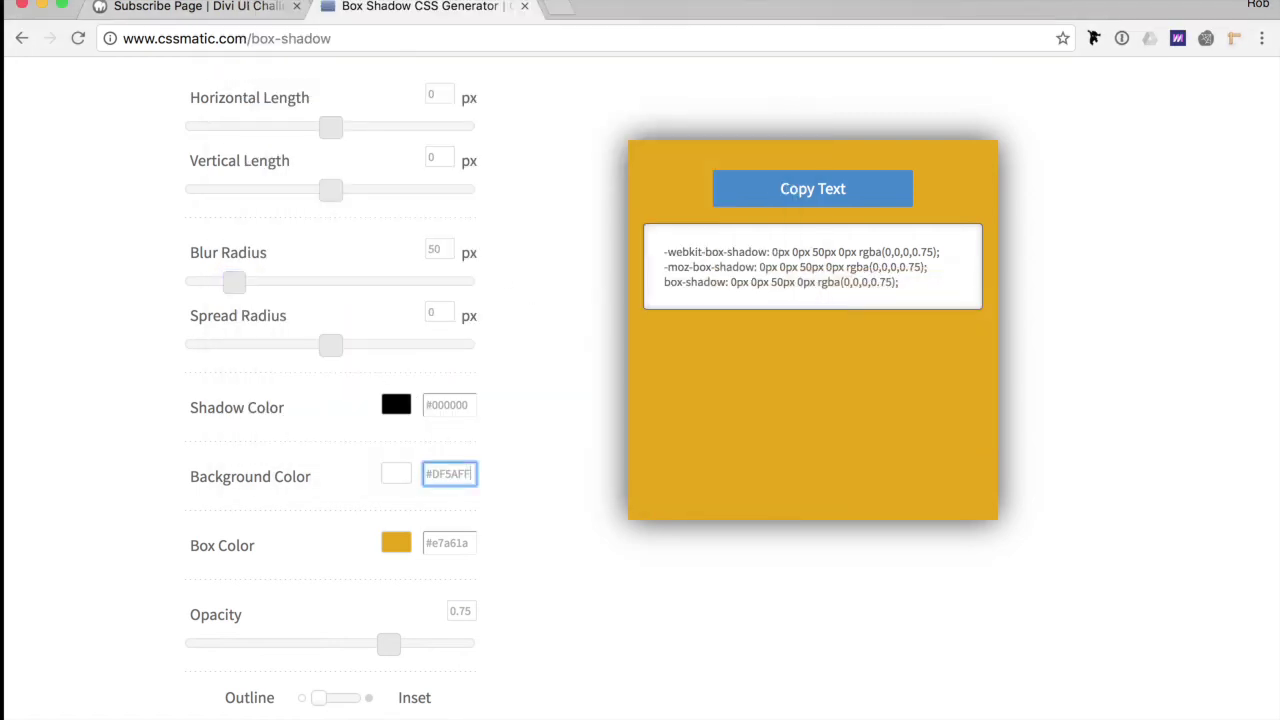
key("shift+Tab")
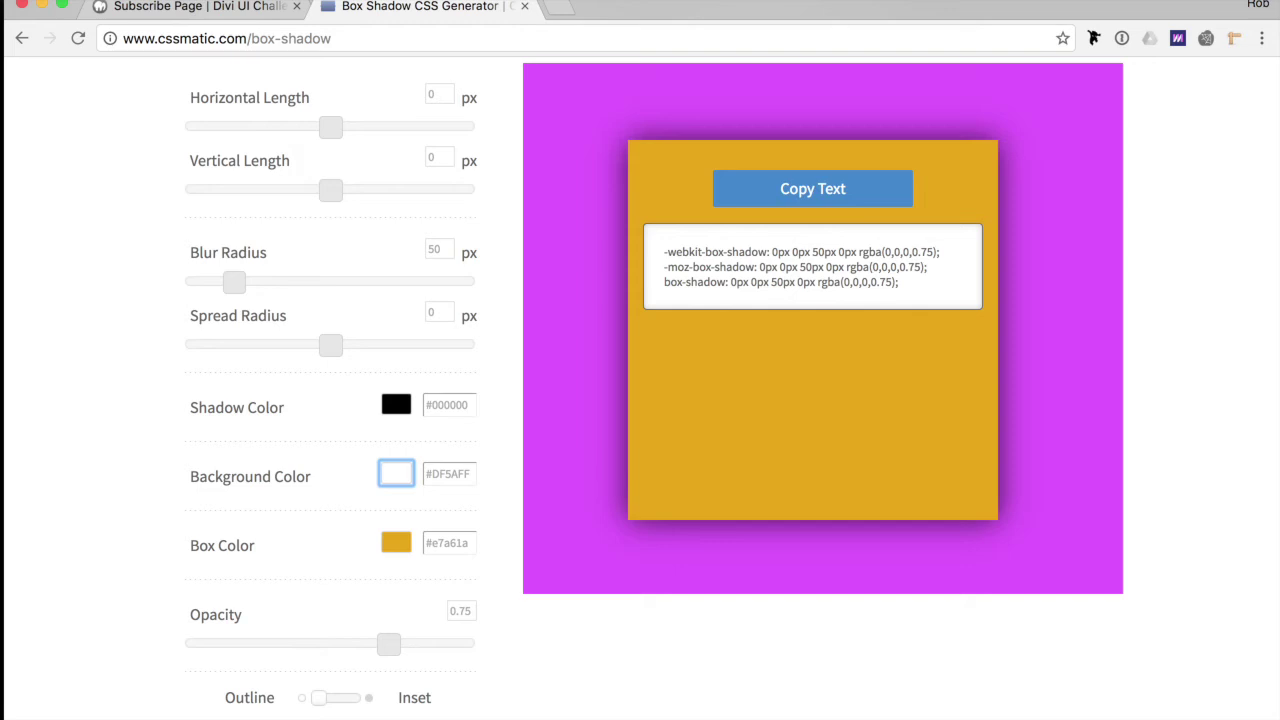
left_click(459, 475)
key("super+z")
left_click(386, 477)
left_click(443, 404)
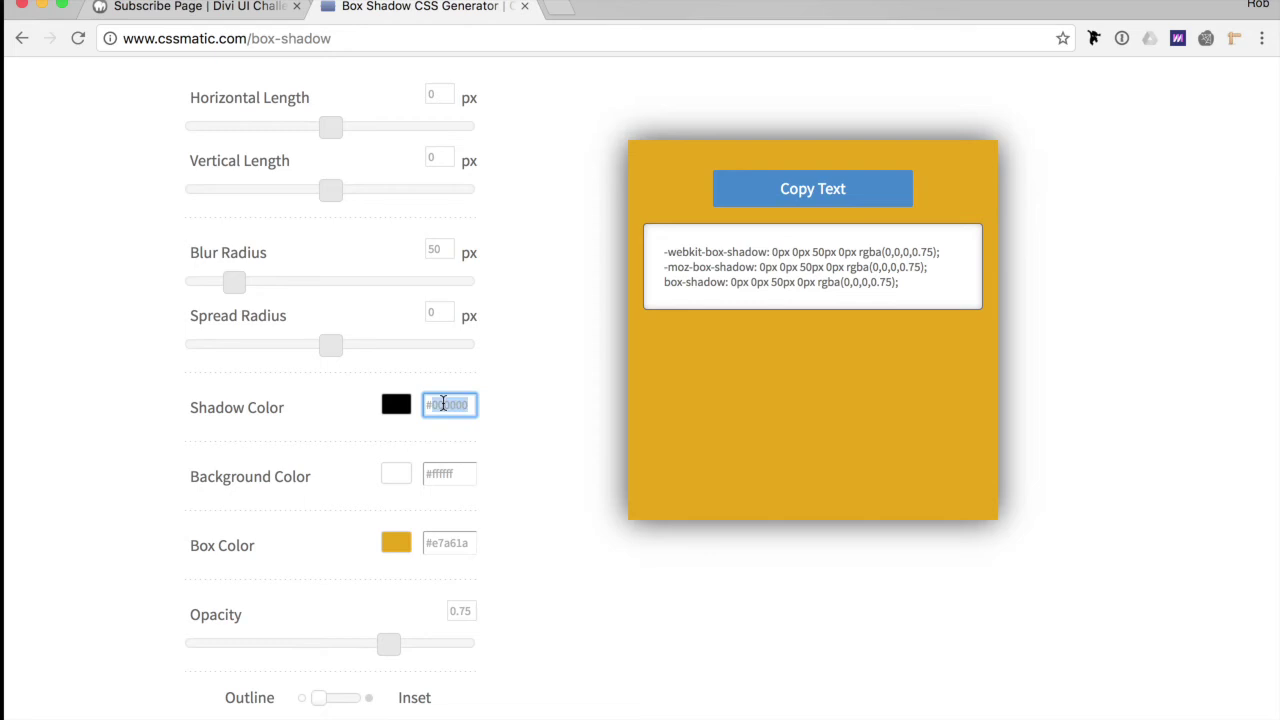
key("super+v")
Set the shadow opacity to 0.5 and copy the generated box-shadow CSS.
scroll(443, 524, "down", 2)
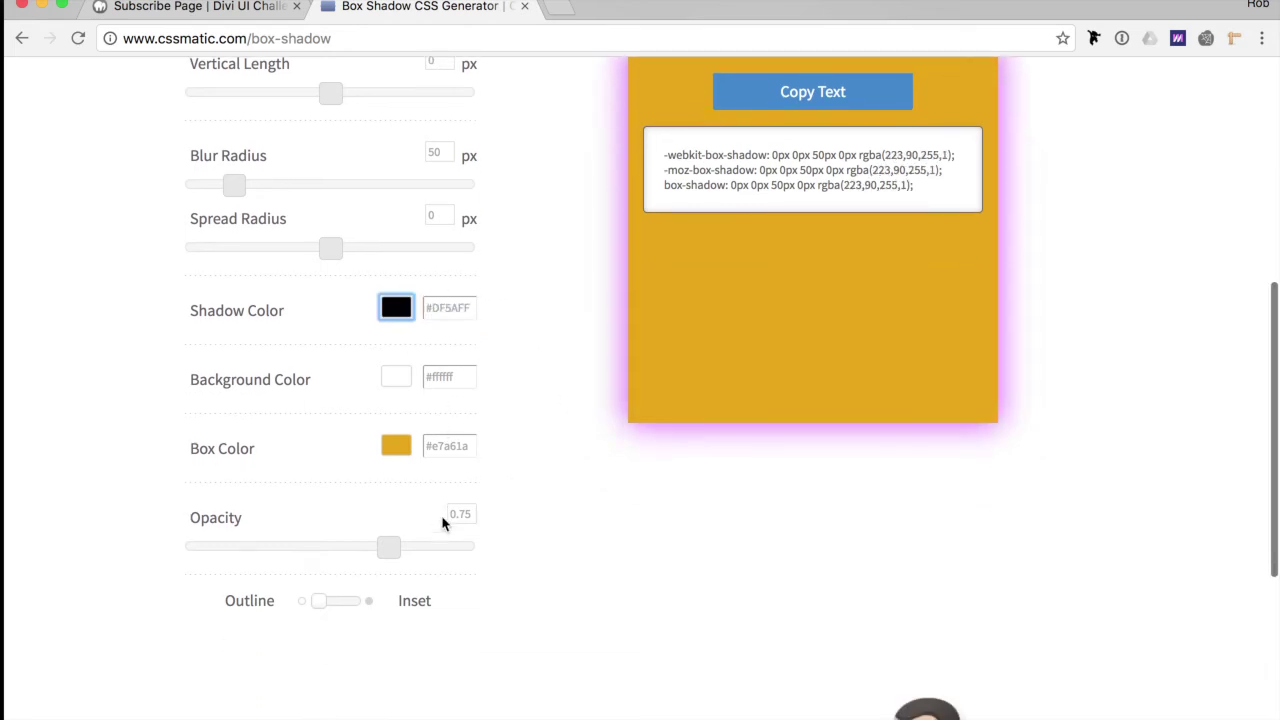
left_click(465, 515)
type("0.5")
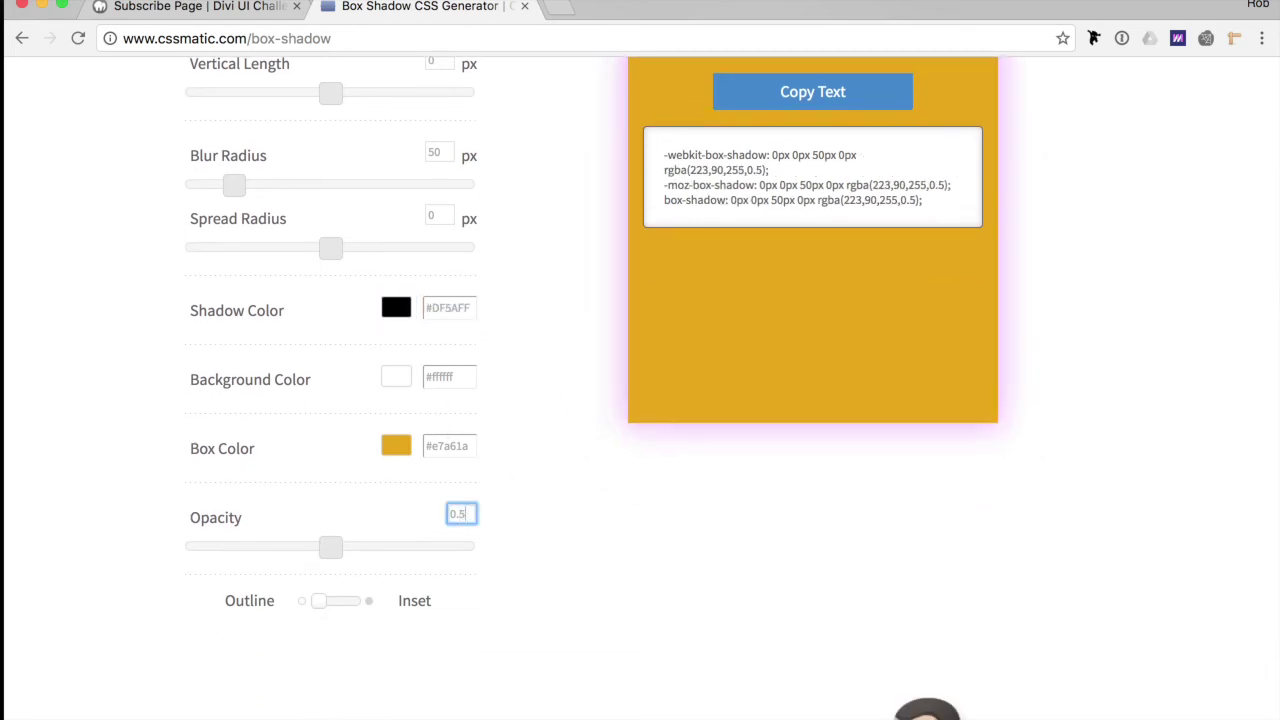
key("Tab")
scroll(463, 507, "up", 1)
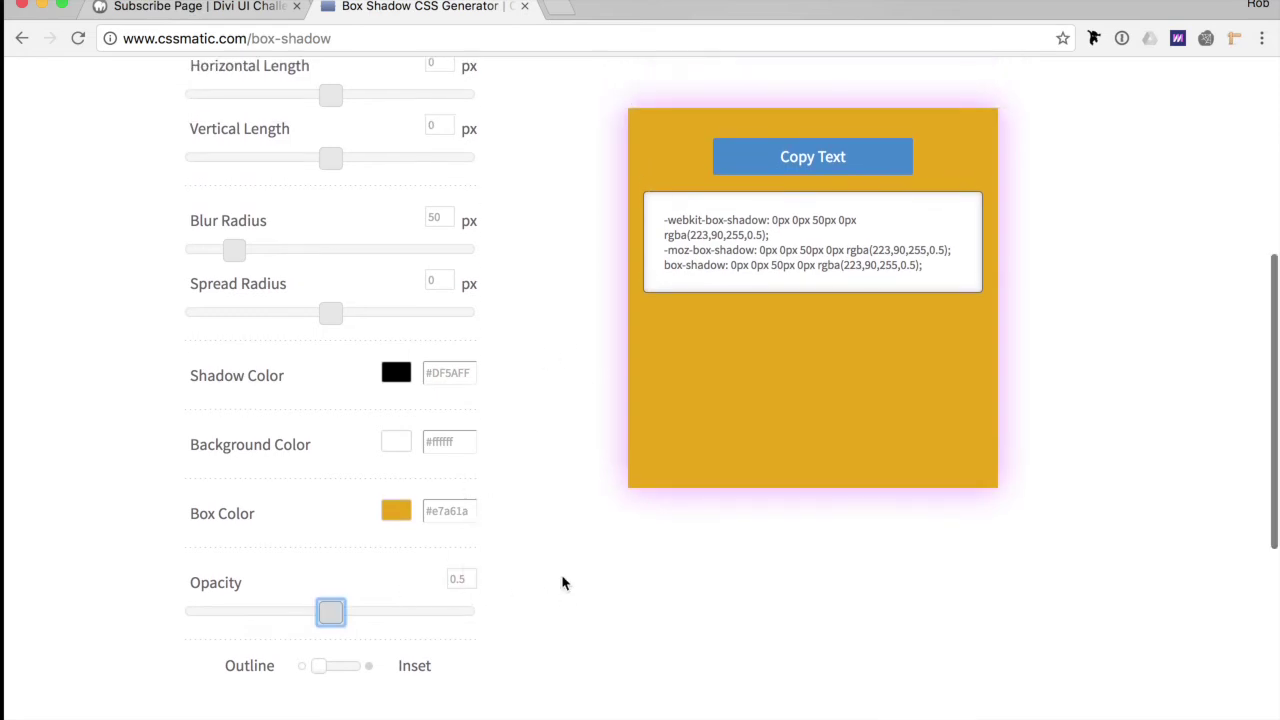
scroll(563, 583, "up", 1)
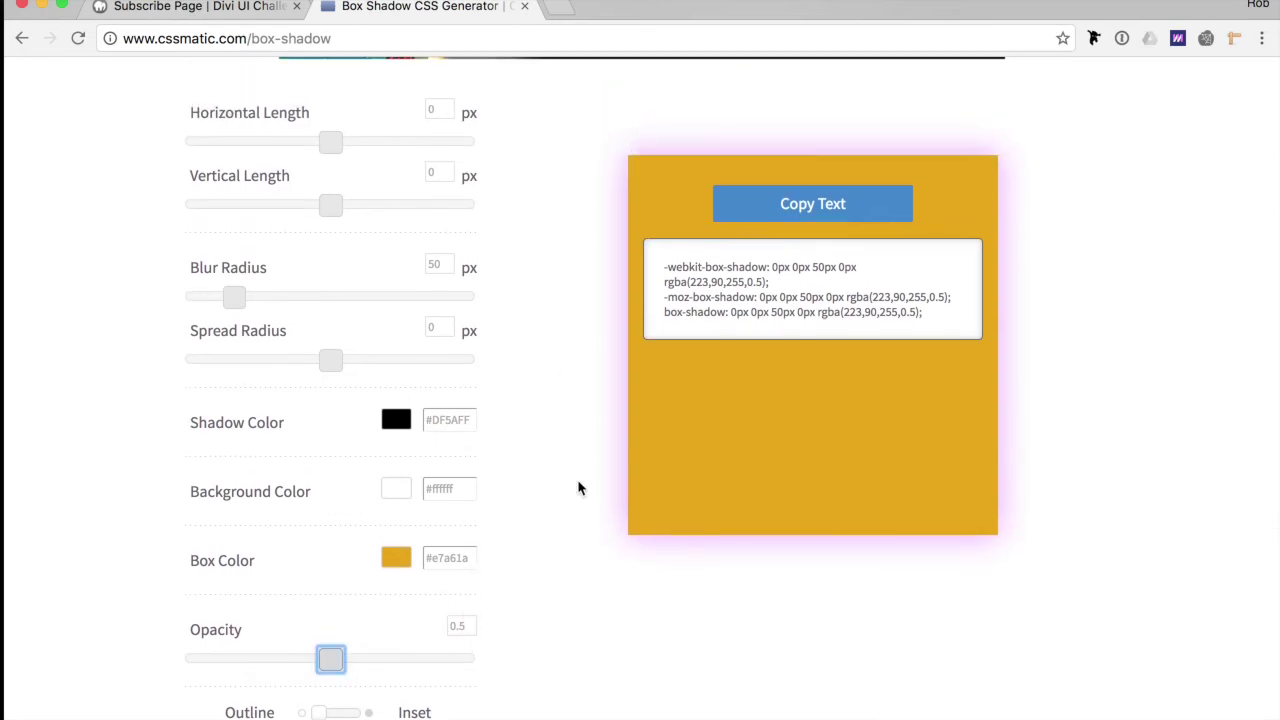
left_click(813, 219)
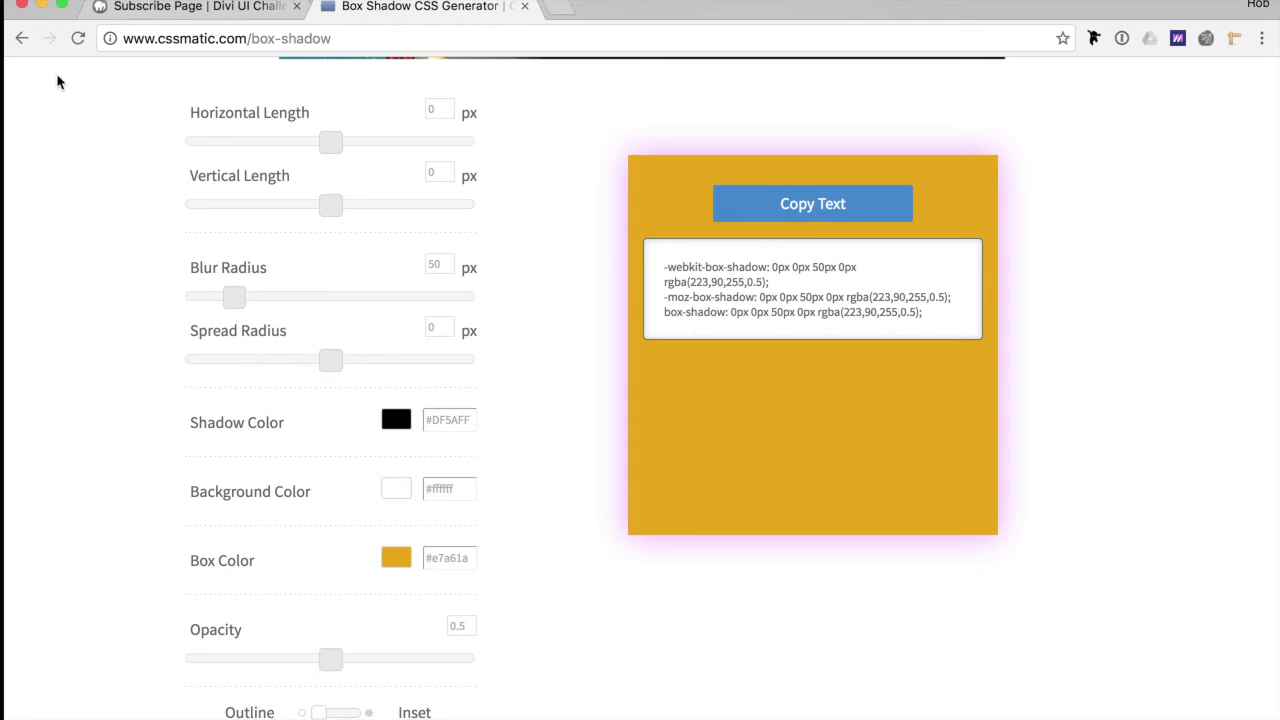
left_click(199, 8)
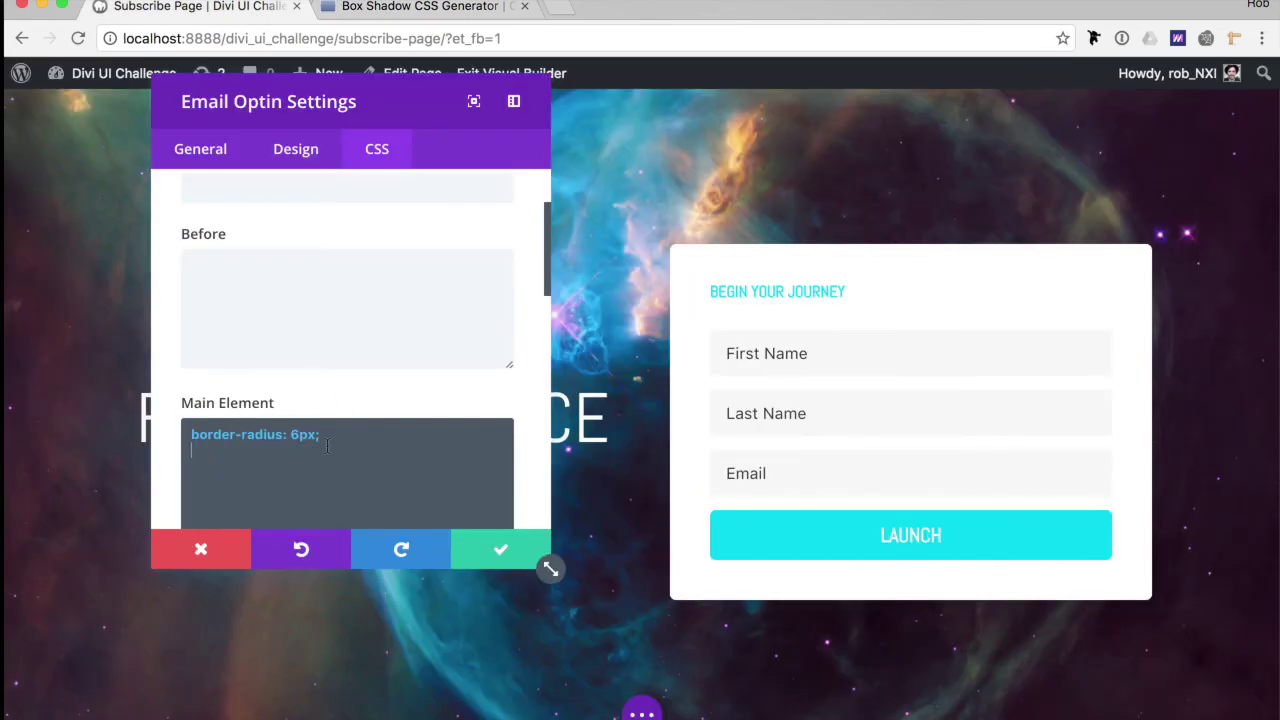
Paste the pink box-shadow CSS under border-radius in the opt-in's Main Element CSS.
scroll(326, 445, "down", 1)
left_click(368, 485)
key("super+v")
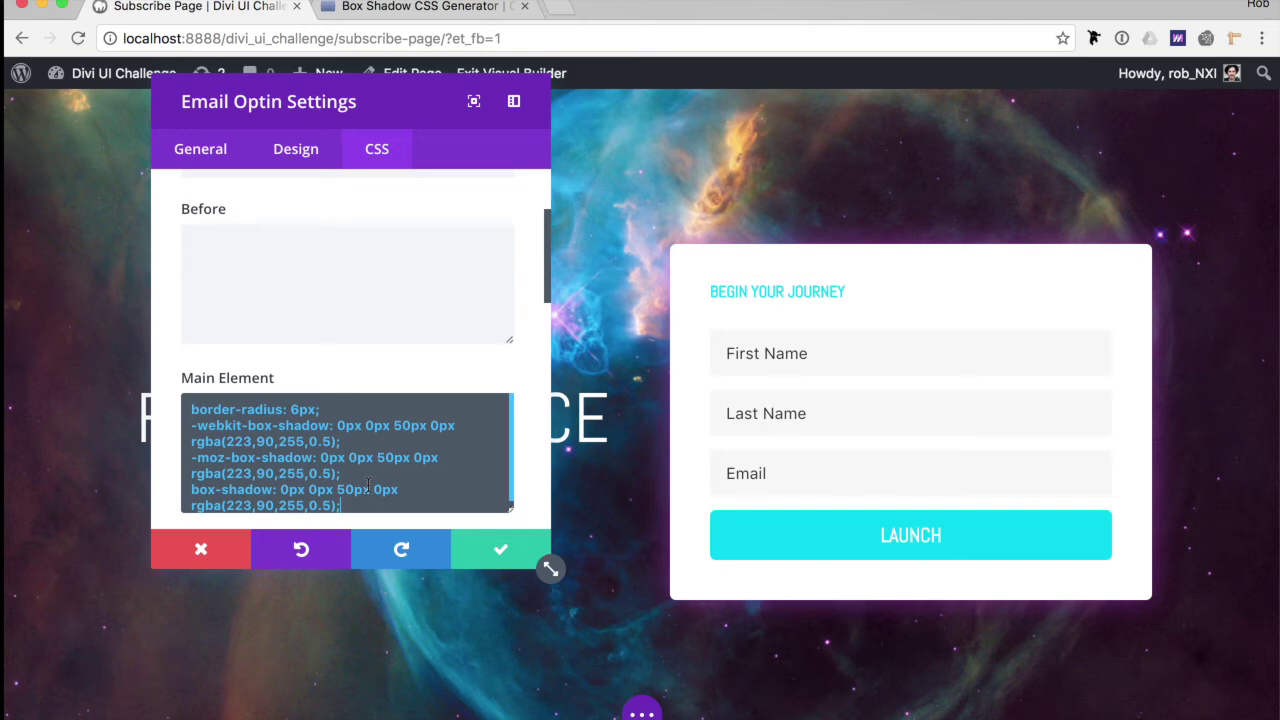
scroll(404, 470, "down", 2)
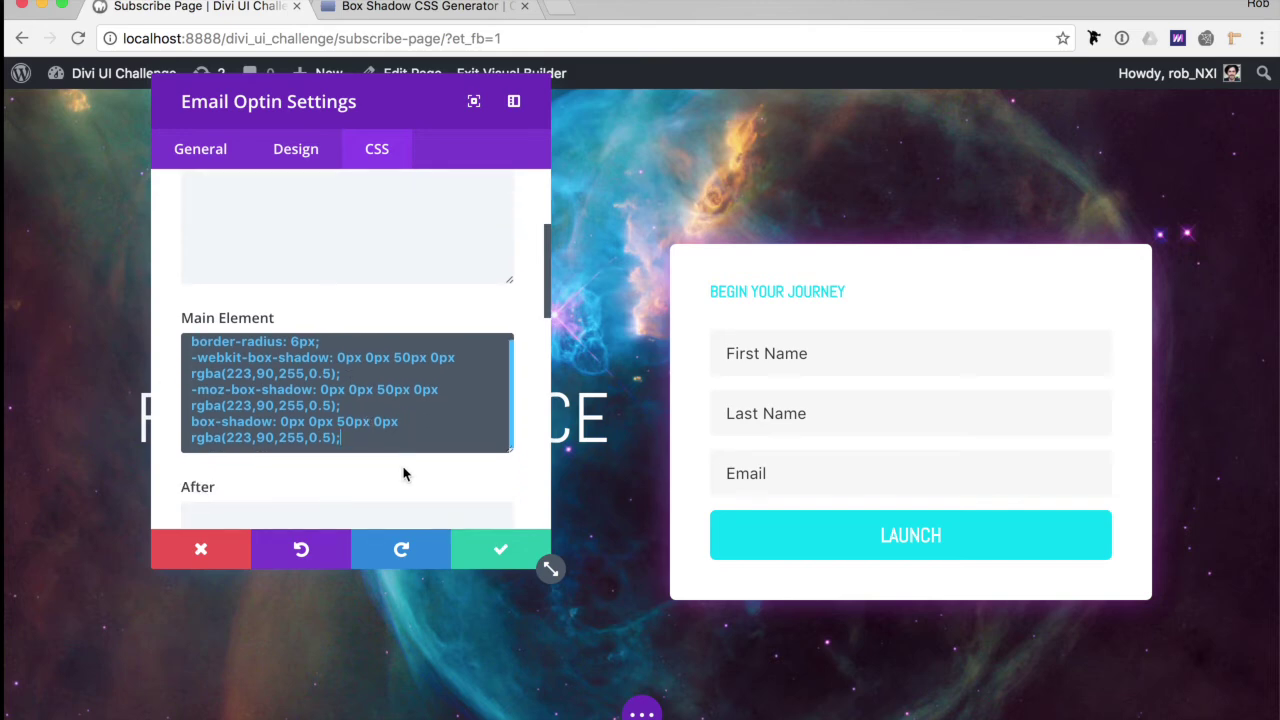
Grab the blue hex 06d6ee from the colour notes for the next shadow.
key("super+Tab")
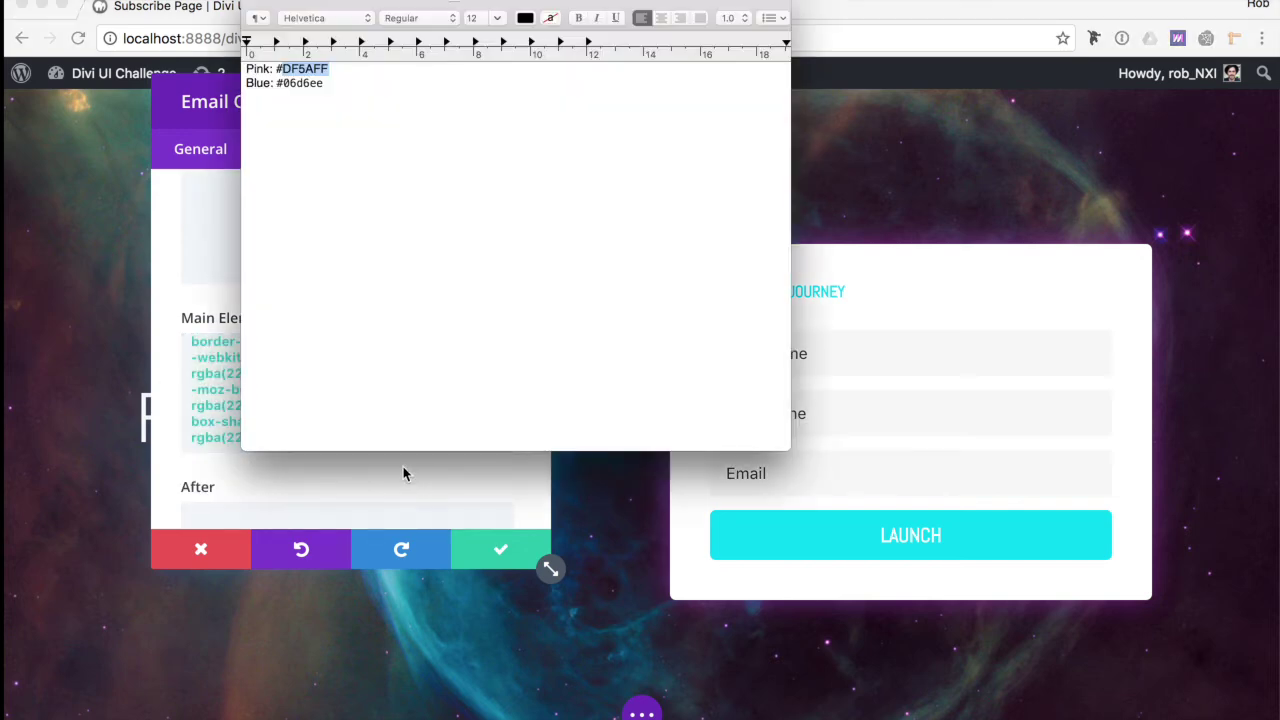
double_click(307, 85)
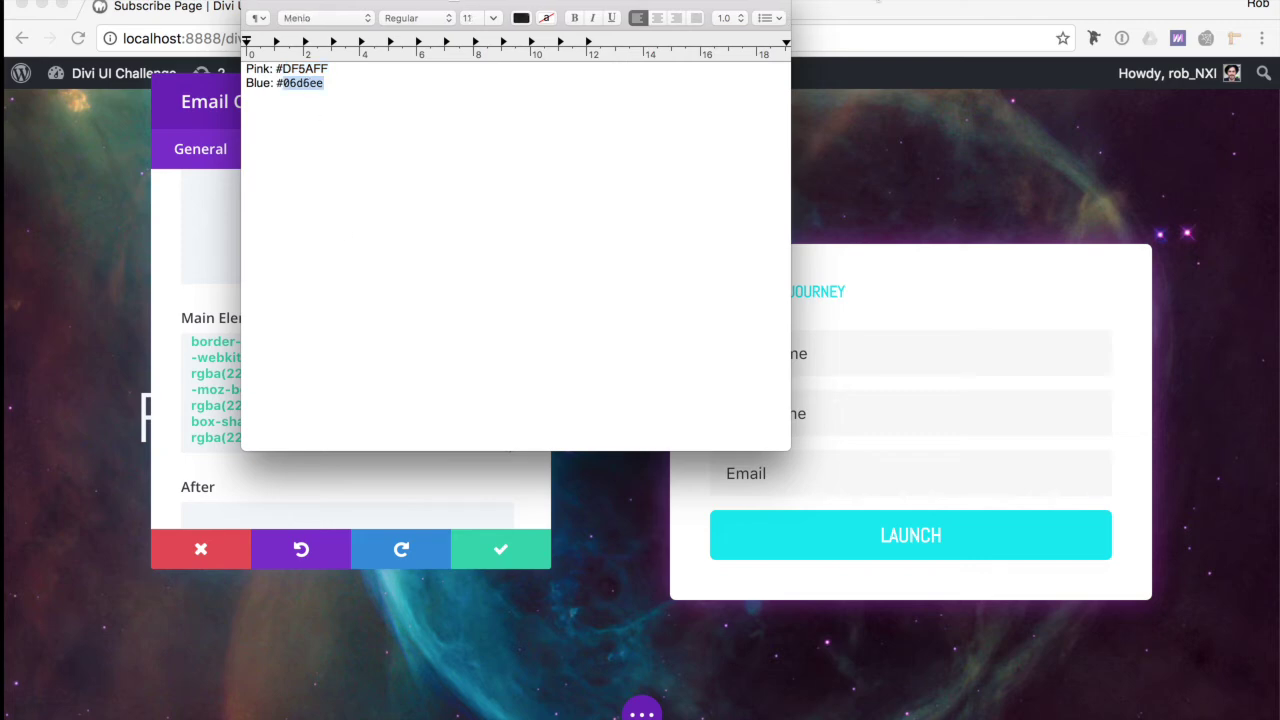
key("super+Tab")
left_click(385, 8)
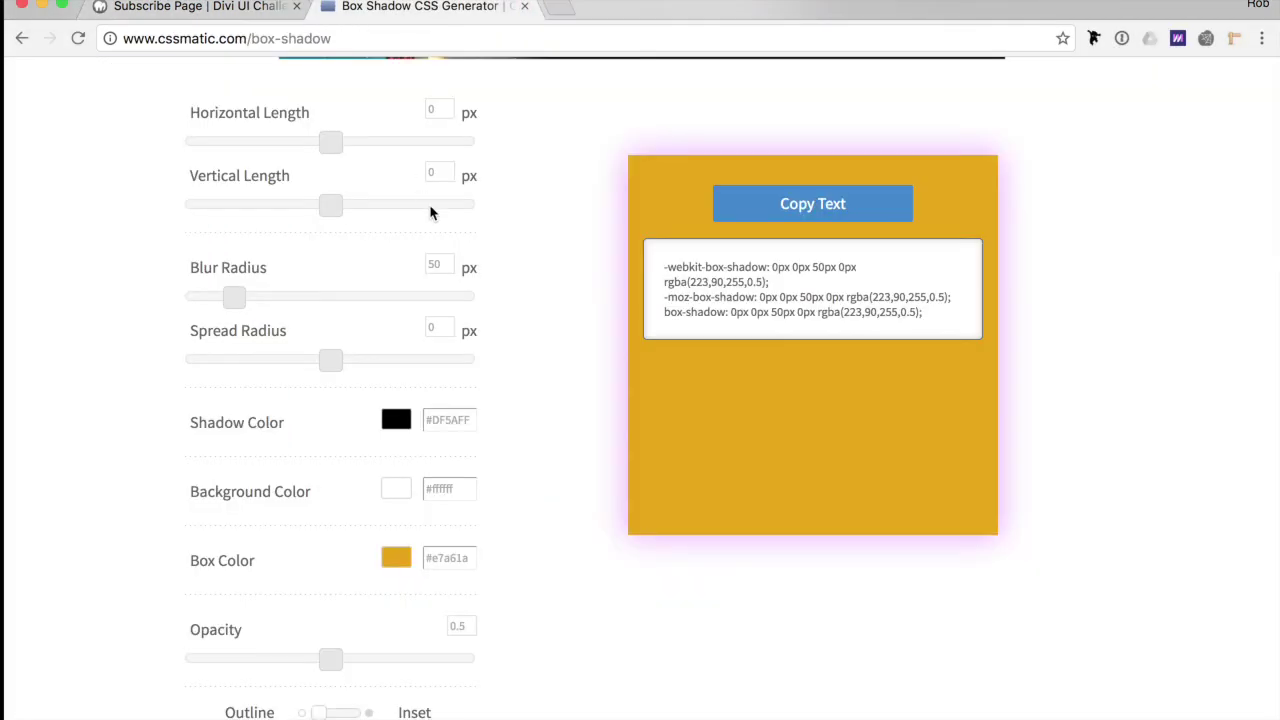
Make the shadow cyan #06d6ee with a 25px blur and 0.3 opacity.
left_click(446, 420)
key("super+v")
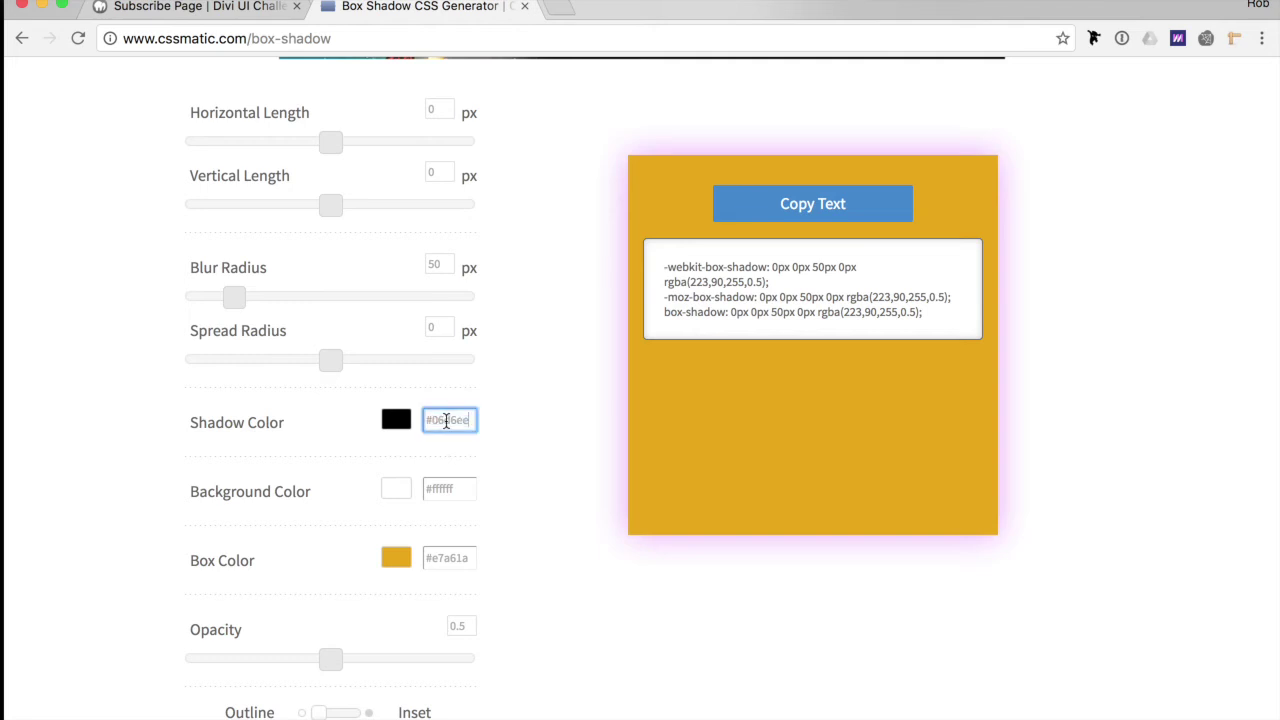
scroll(484, 571, "up", 2)
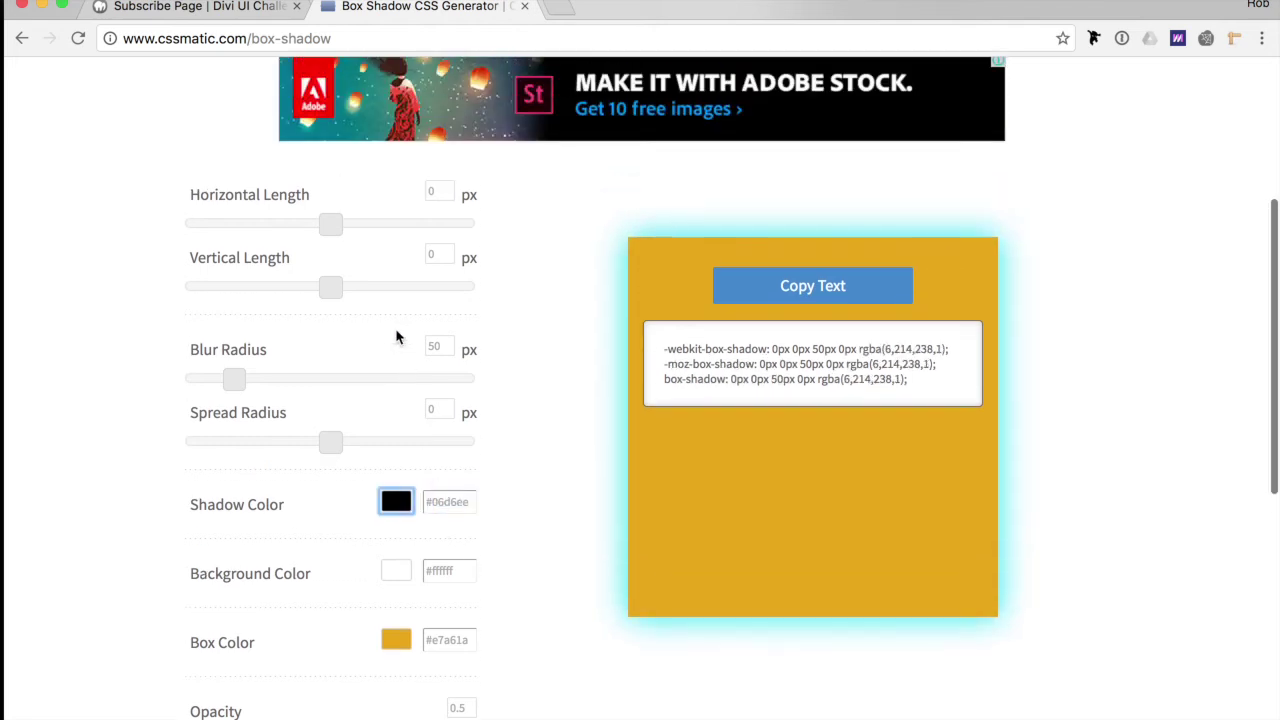
double_click(436, 346)
type("25")
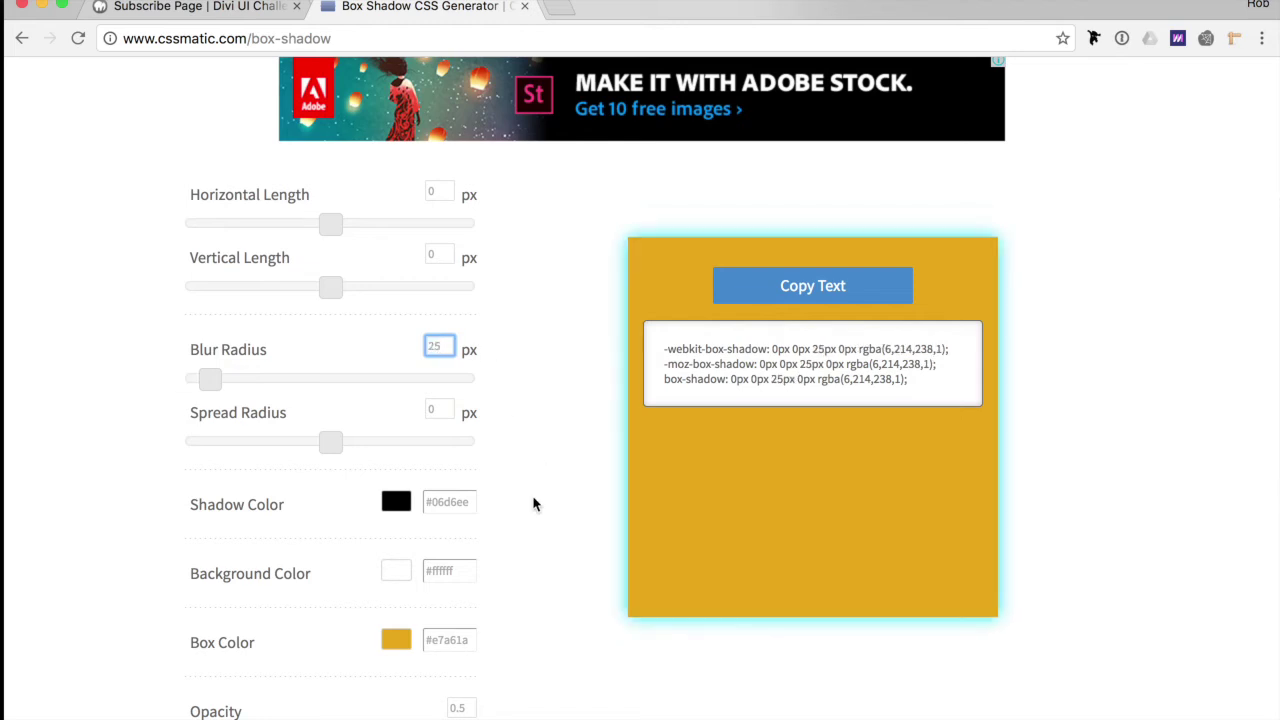
scroll(533, 504, "down", 3)
left_click(466, 527)
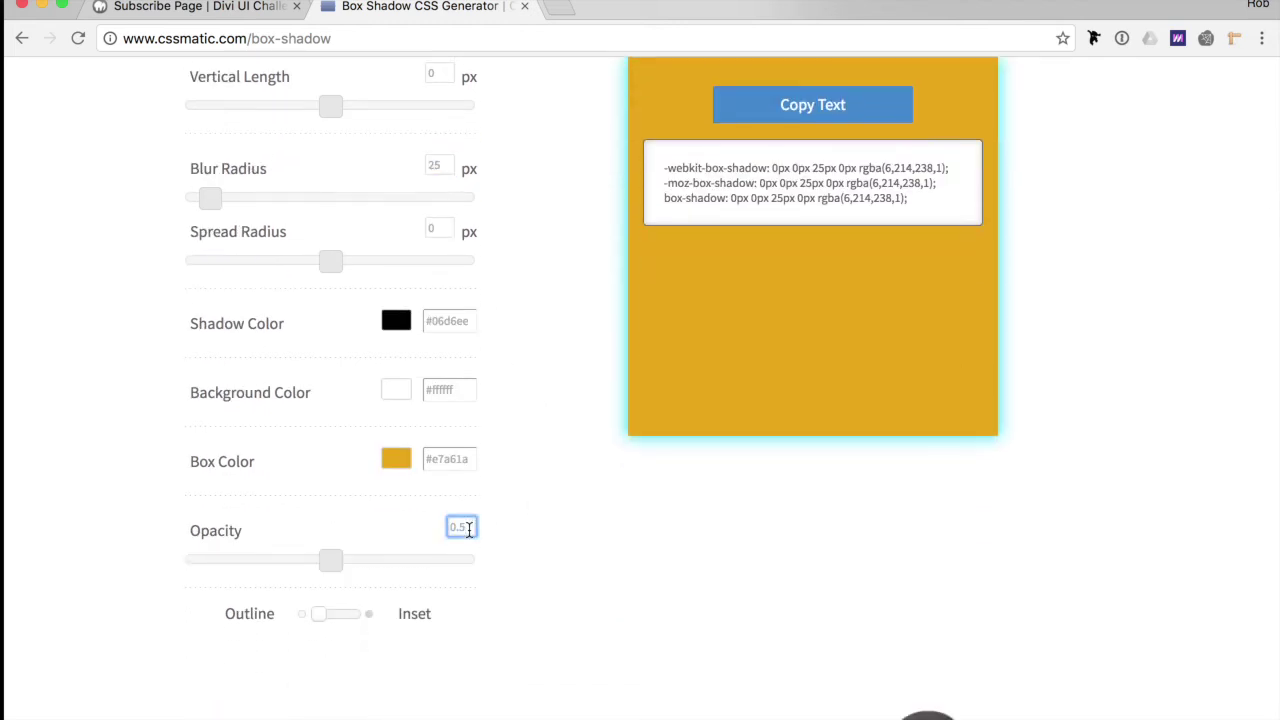
type("0.3")
key("BackSpace")
type("2")
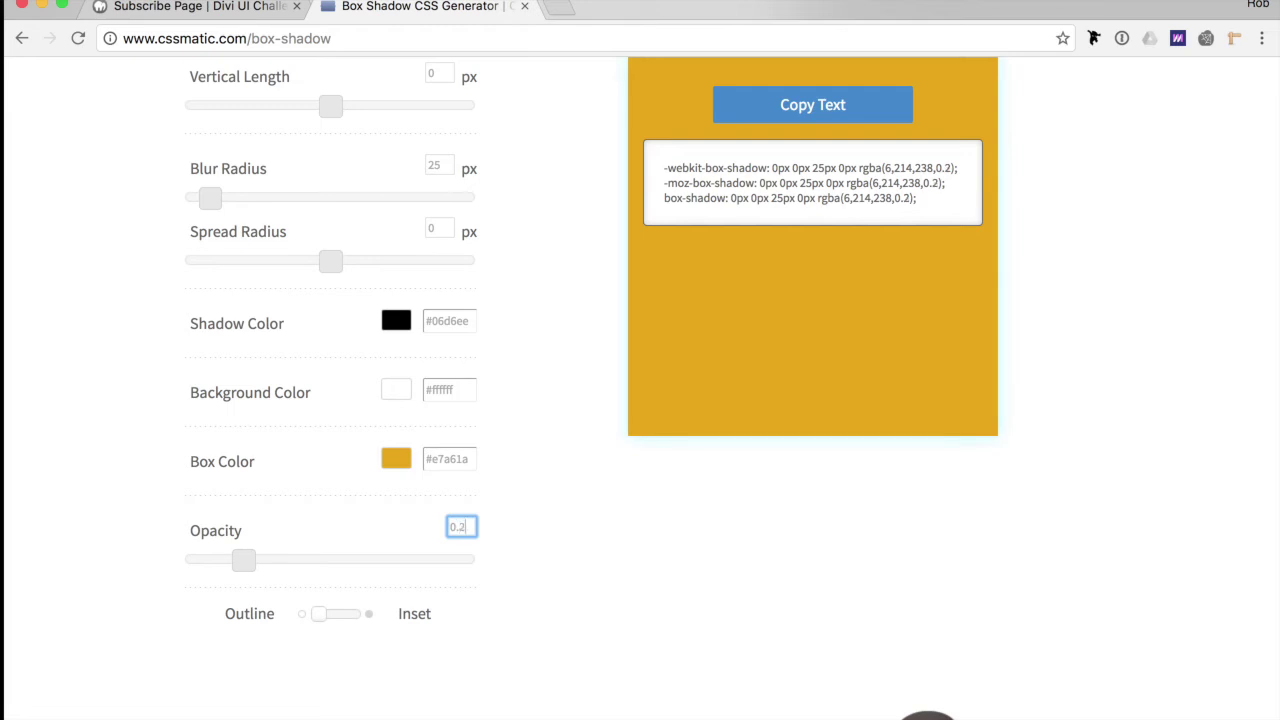
key("BackSpace")
type("3")
Copy the cyan glow's box-shadow CSS and return to the subscribe page editor.
left_click(802, 118)
left_click(200, 8)
scroll(394, 357, "down", 10)
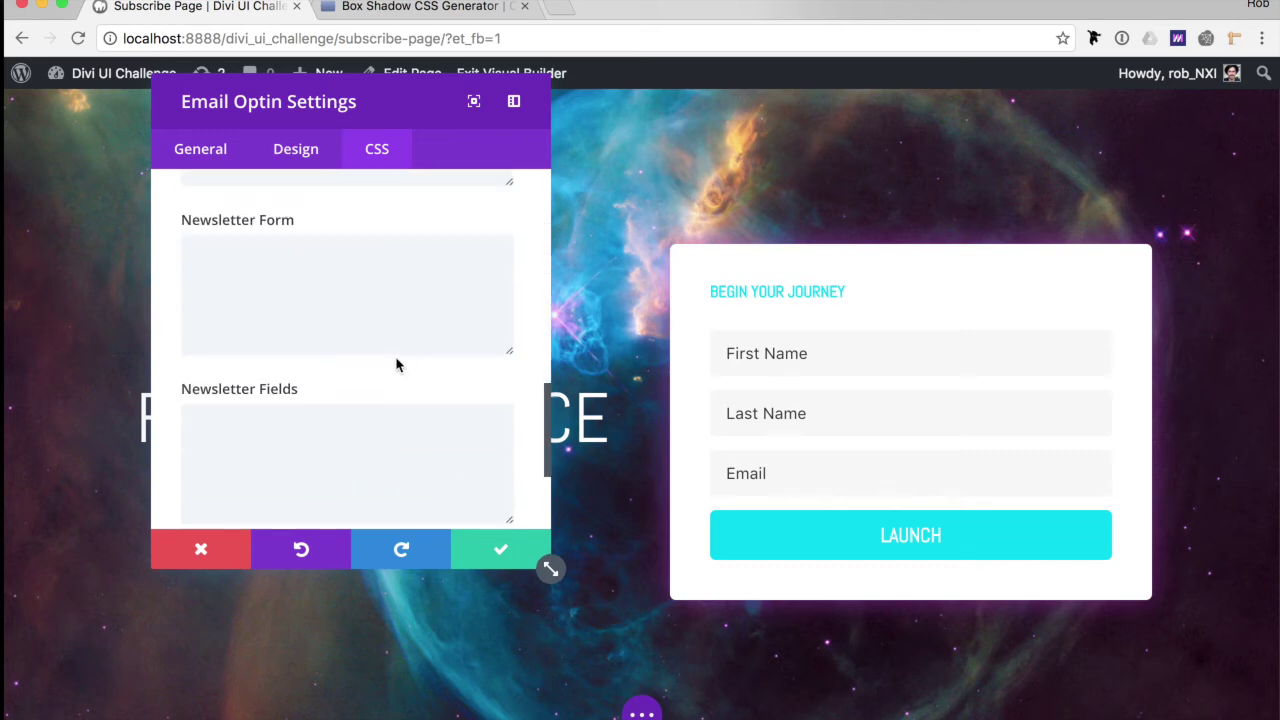
Paste the cyan glow into Newsletter Button CSS with all three opacities at 0.5, save, and open the heading's design options.
left_click(346, 397)
type("-webkit-box-shadow: 0px 0px 25px 0px rgba(6,214,238,0.3); -moz-box-shadow: 0px 0px 25px 0px rgba(6,214,238,0.3); box-shadow: 0px 0px 25px 0px rgba(6,214,238,0.3);")
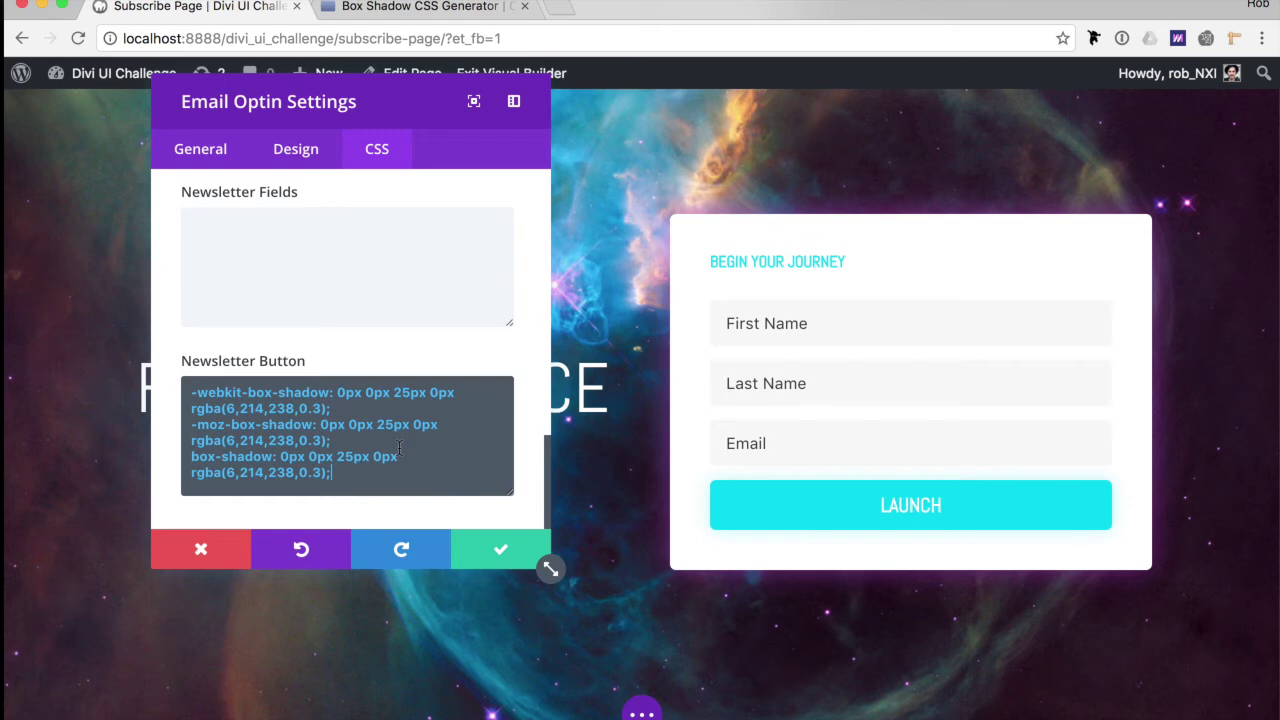
left_click(323, 409)
key("BackSpace")
type("5")
left_click(321, 440)
key("BackSpace")
type("5")
left_click(323, 473)
key("BackSpace")
type("5")
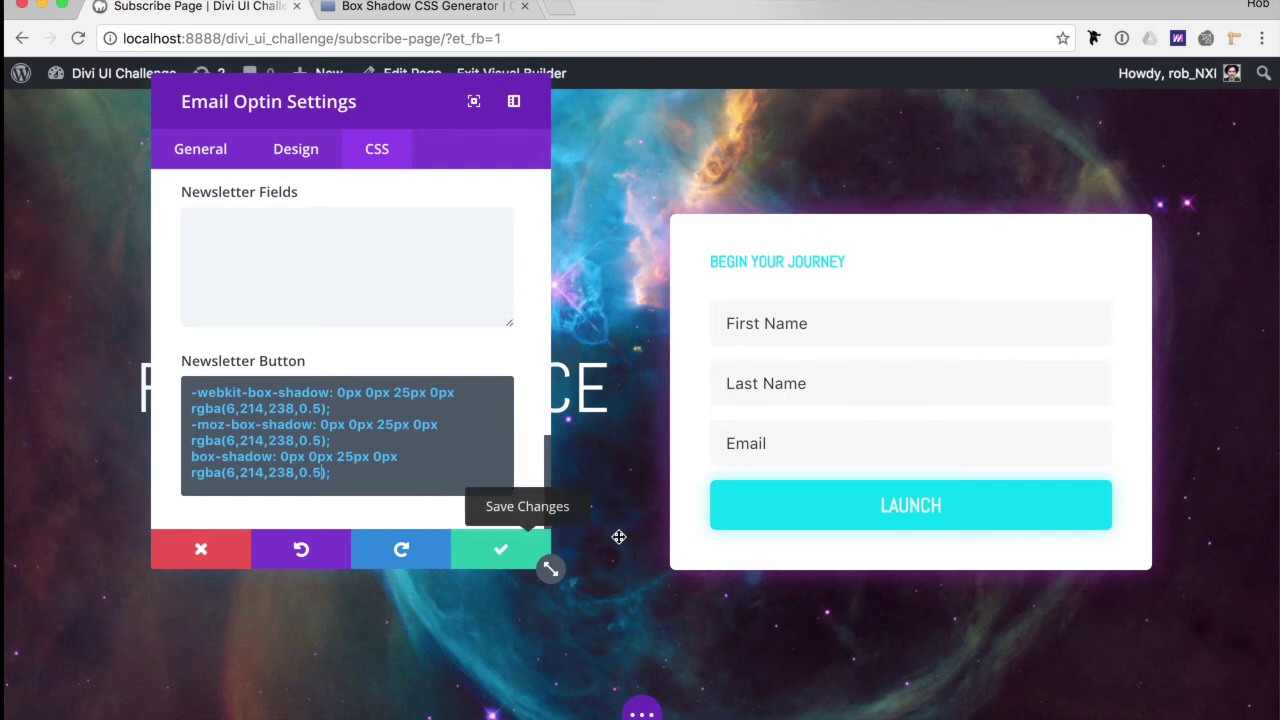
left_click(497, 560)
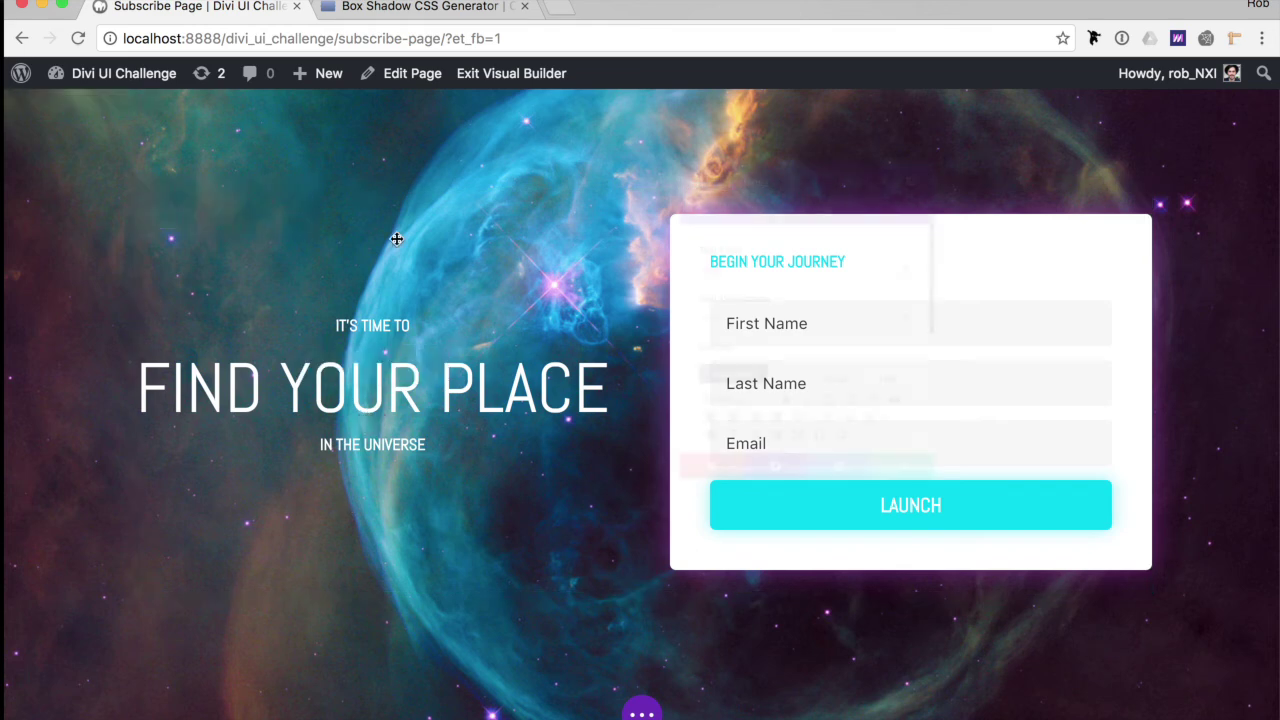
left_click(758, 152)
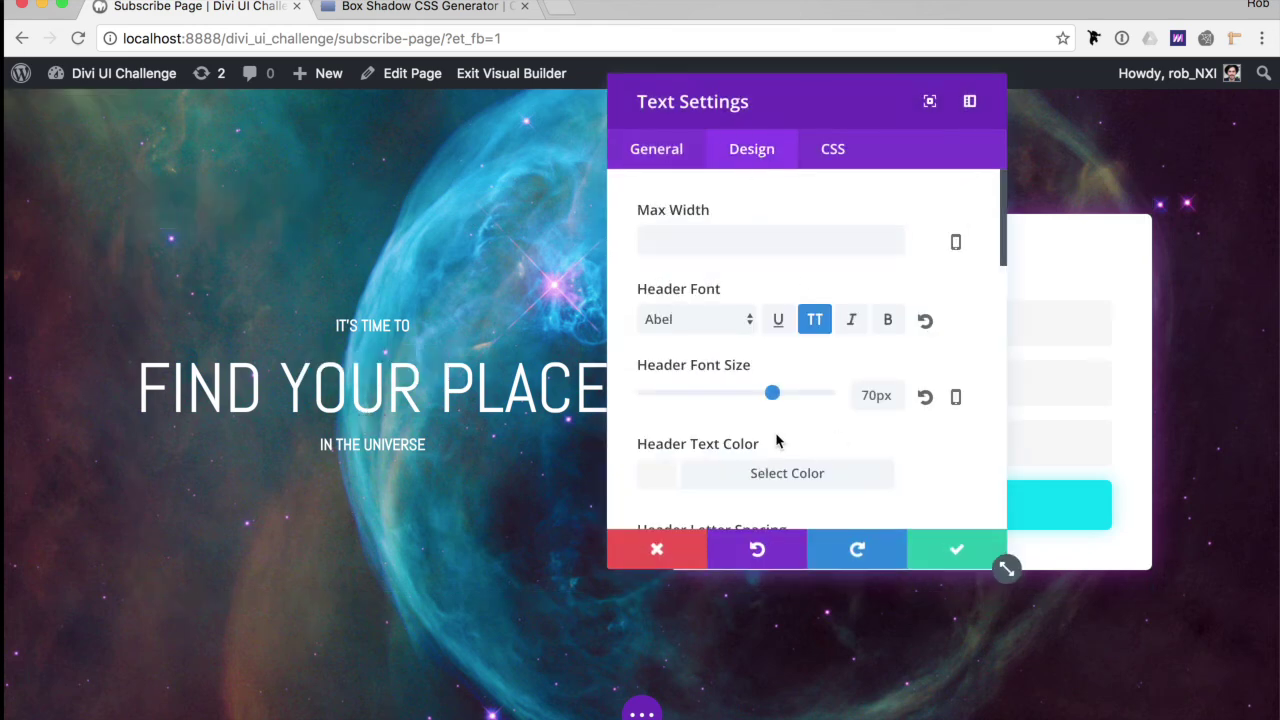
Set the Find Your Place header font to bold italic, then switch to the CSS tab.
left_click(887, 320)
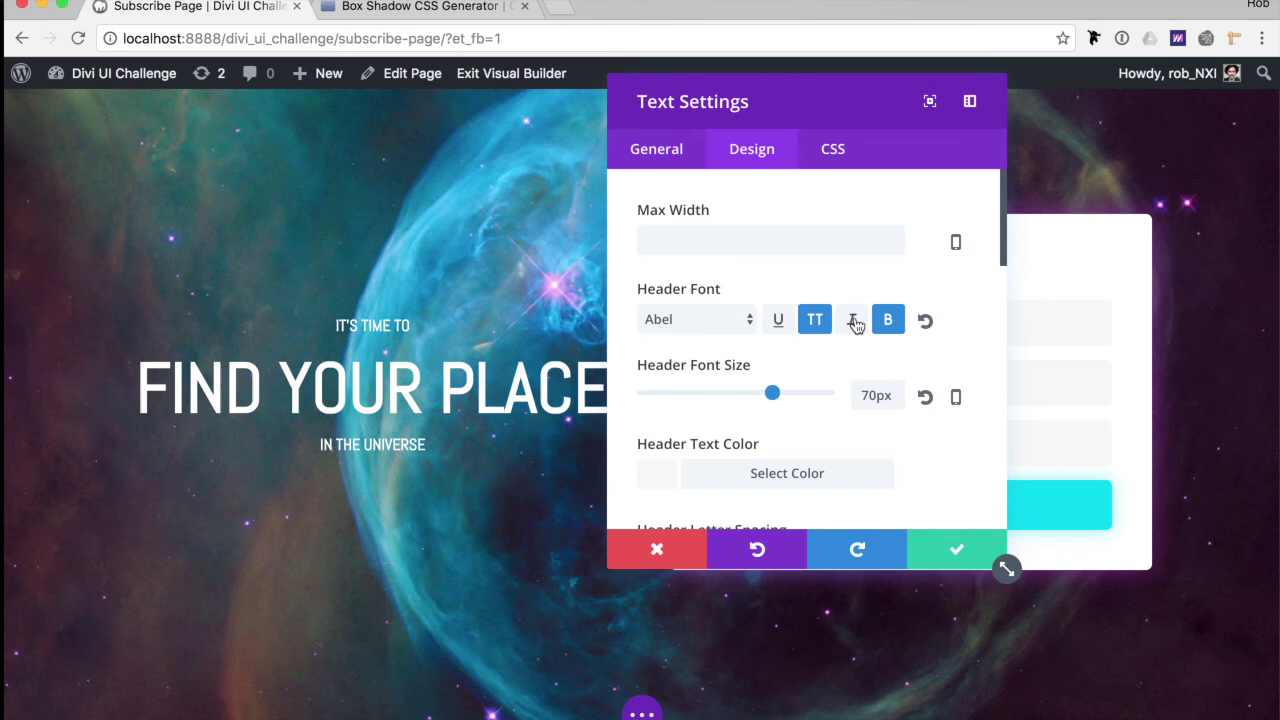
left_click(854, 322)
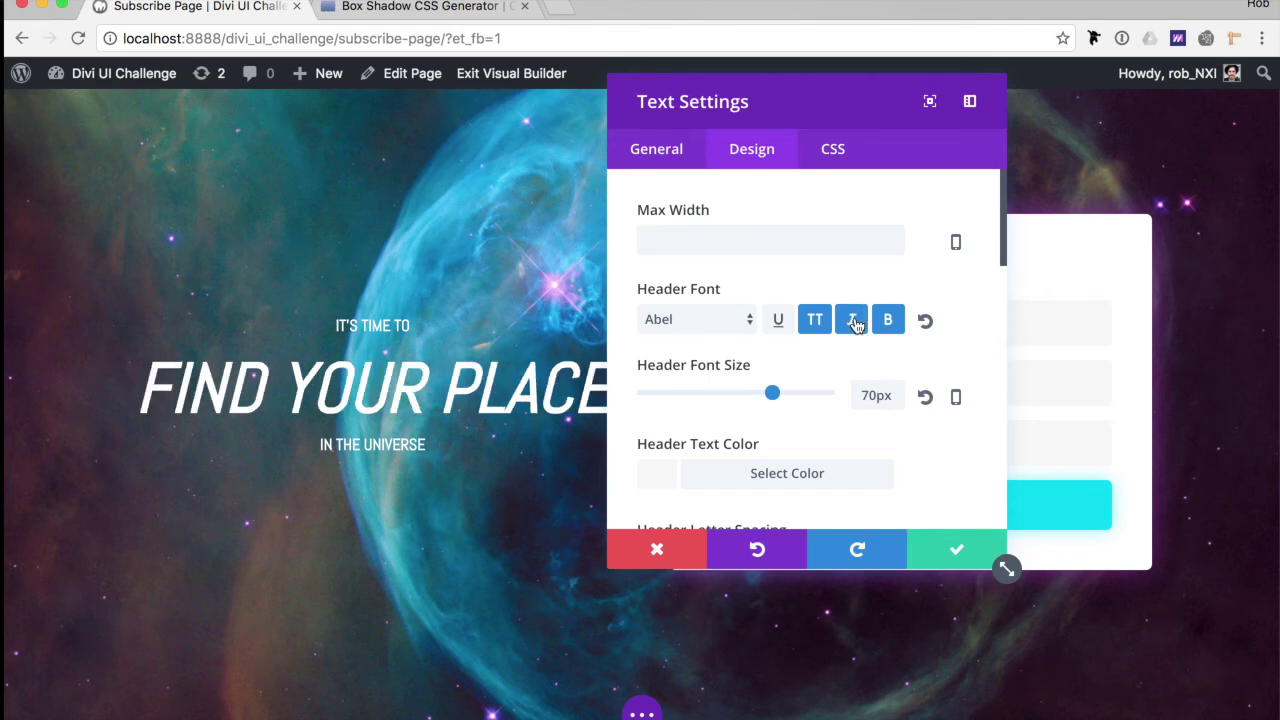
left_click_drag(753, 90, 865, 103)
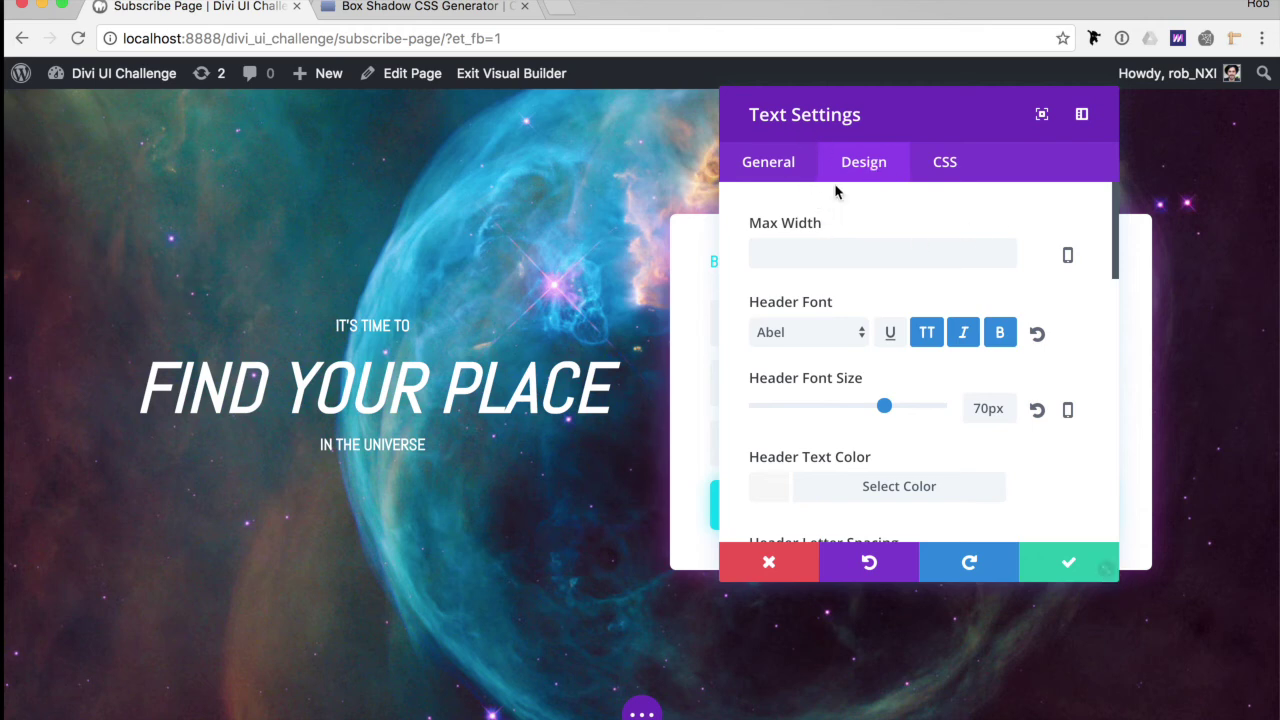
left_click(944, 162)
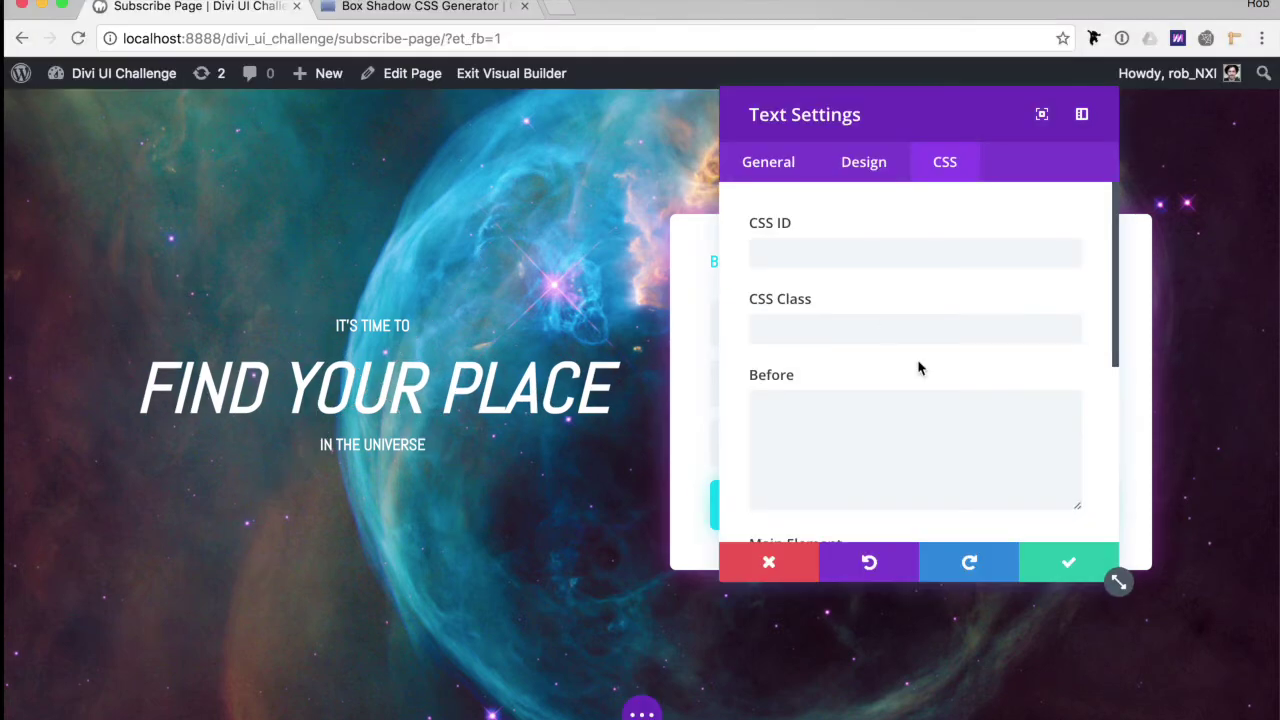
Scroll to the heading module's Before CSS field and place the caret in it.
scroll(917, 363, "down", 2)
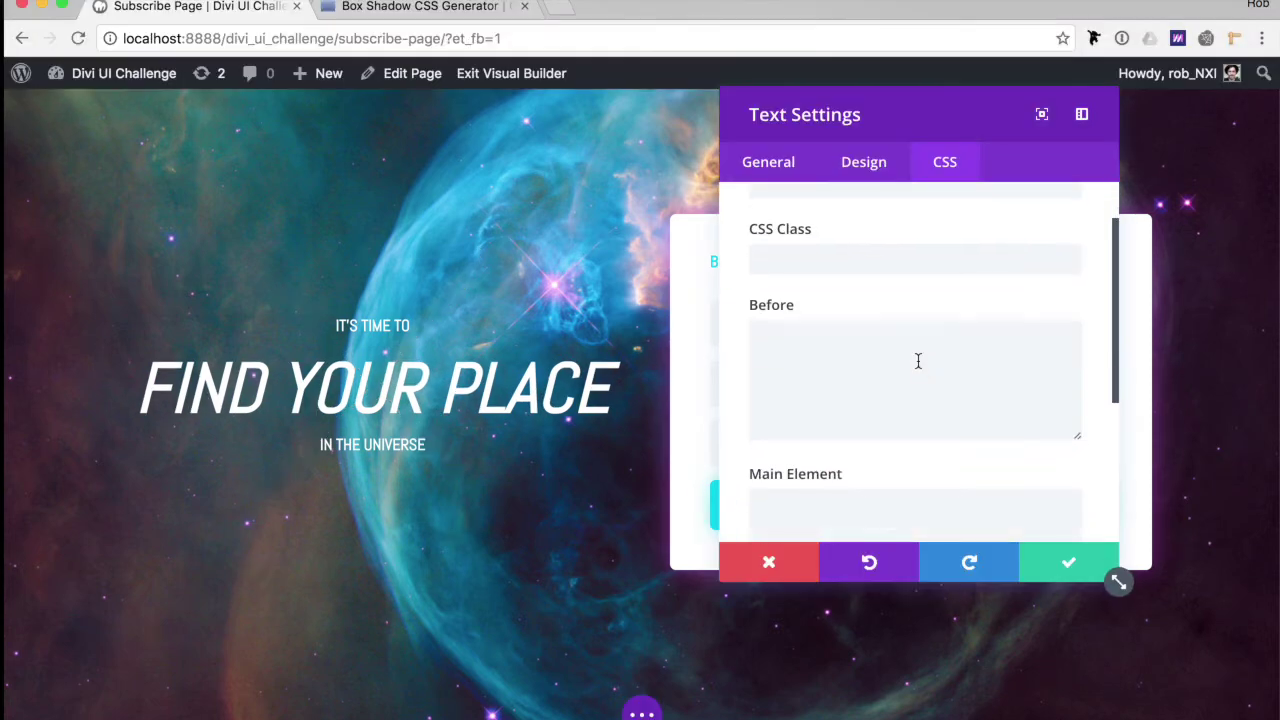
scroll(917, 361, "down", 2)
left_click(850, 311)
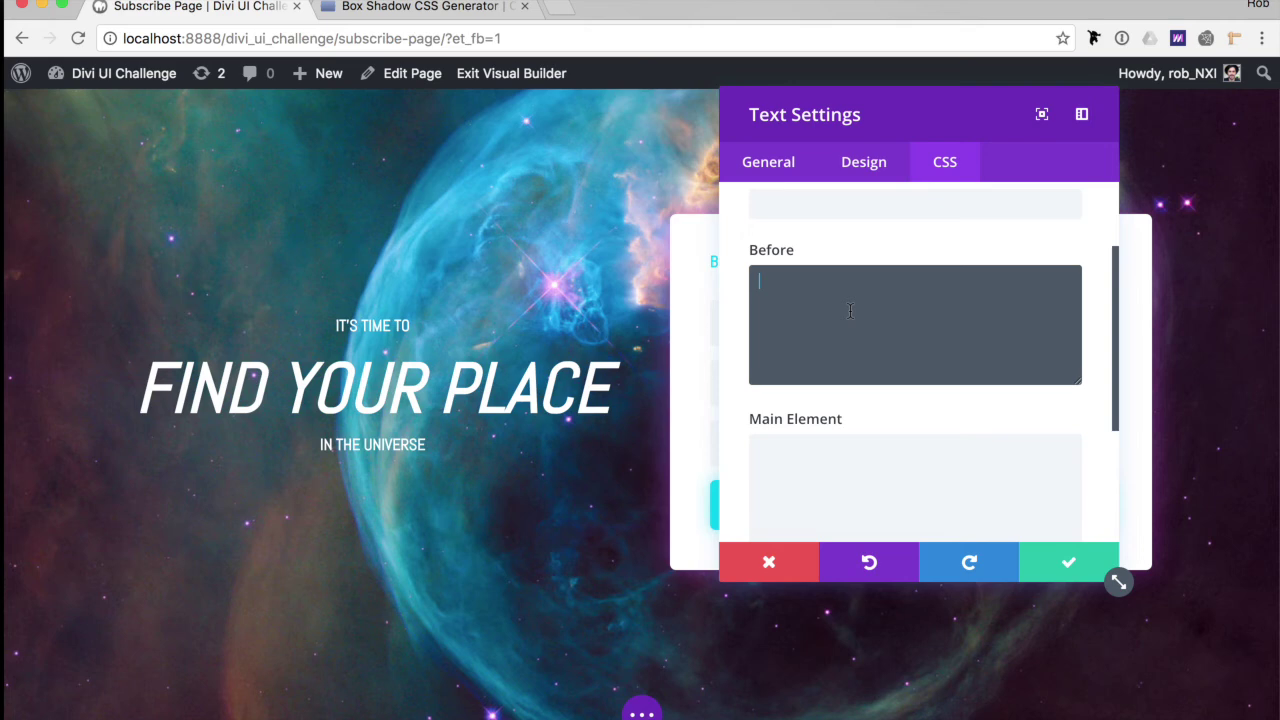
scroll(849, 310, "down", 3)
left_click(831, 426)
scroll(838, 316, "up", 3)
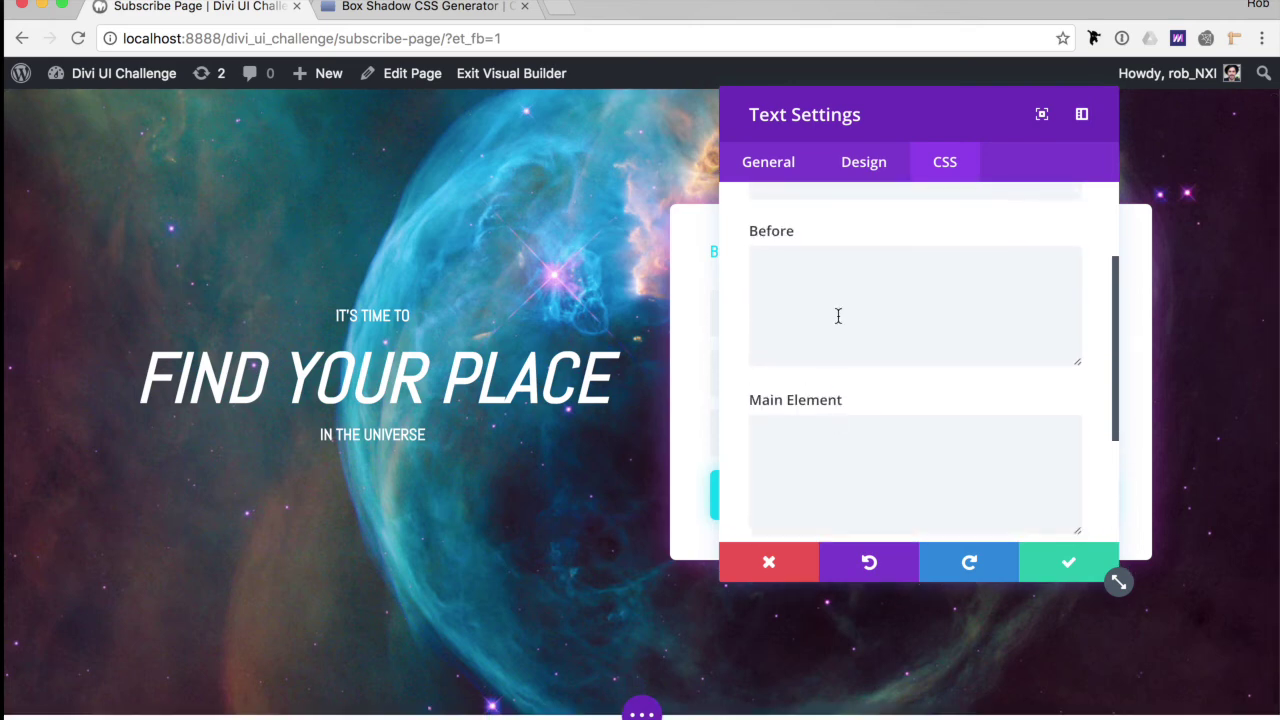
left_click(841, 301)
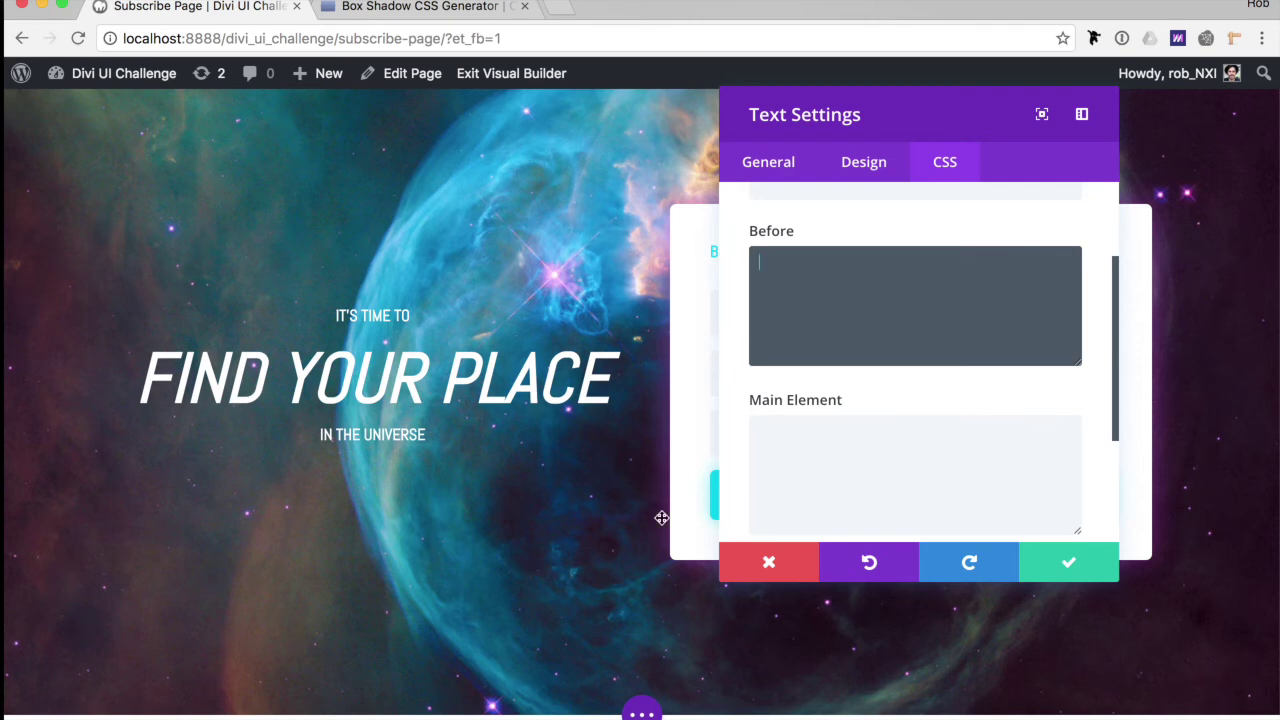
left_click(786, 274)
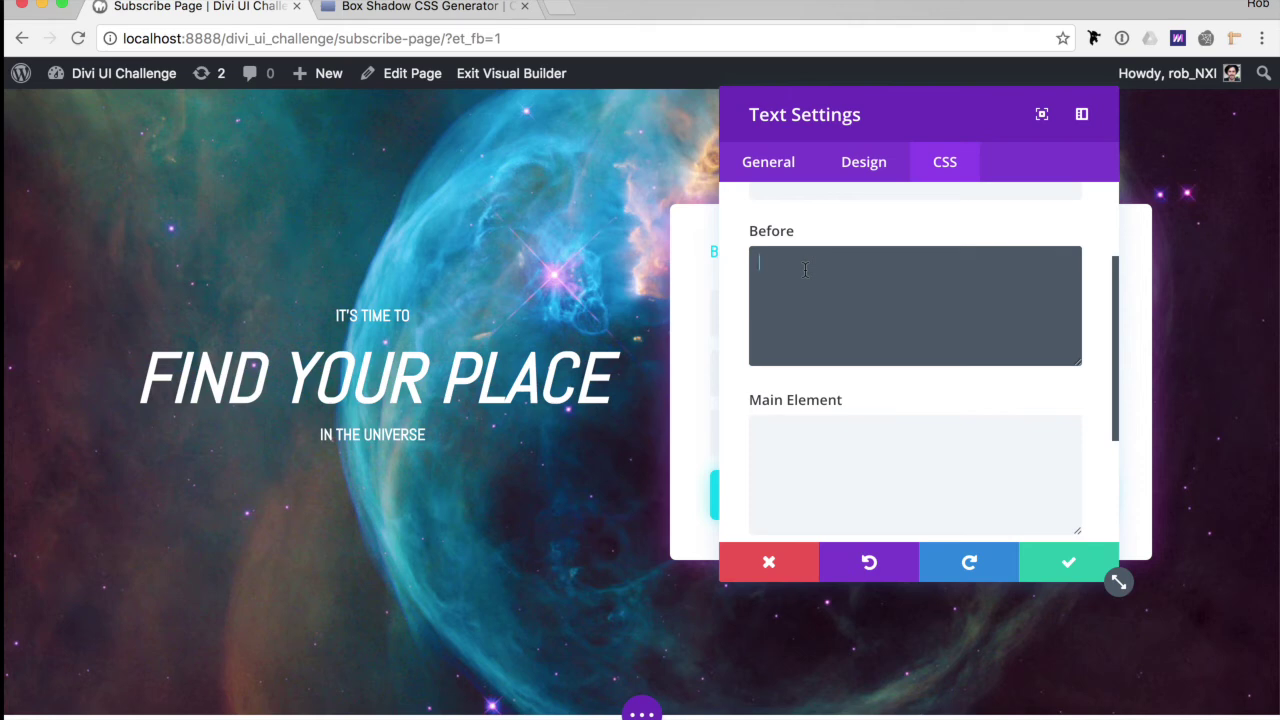
Enter content: ""; display: block; position: absolute; in the Before field.
type("#fea")
key("BackSpace")
key("BackSpace")
key("BackSpace")
key("BackSpace")
type("content: \"\"")
type(";")
key("Return")
type("display: block;")
key("Return")
type("position: absolute;")
Add width: 300px and height: 2px to the Before CSS.
key("Return")
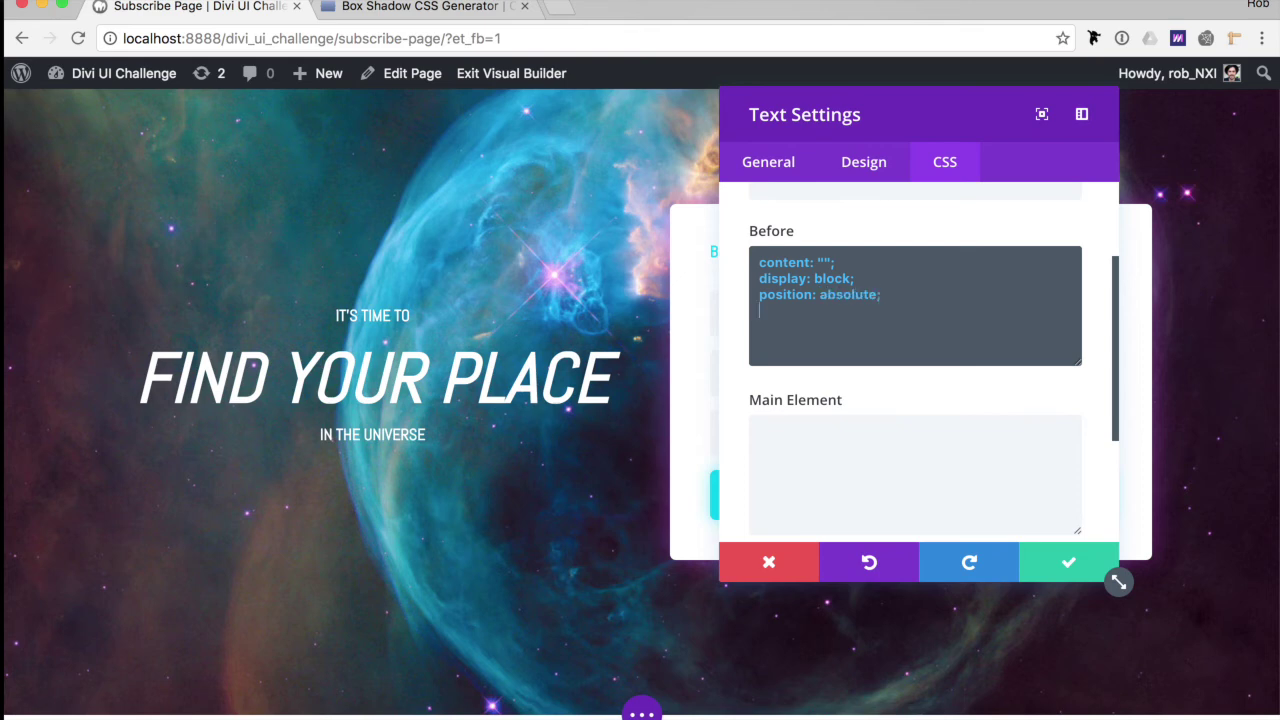
key("Return")
type("width: 300px;")
key("Return")
type("height: 20")
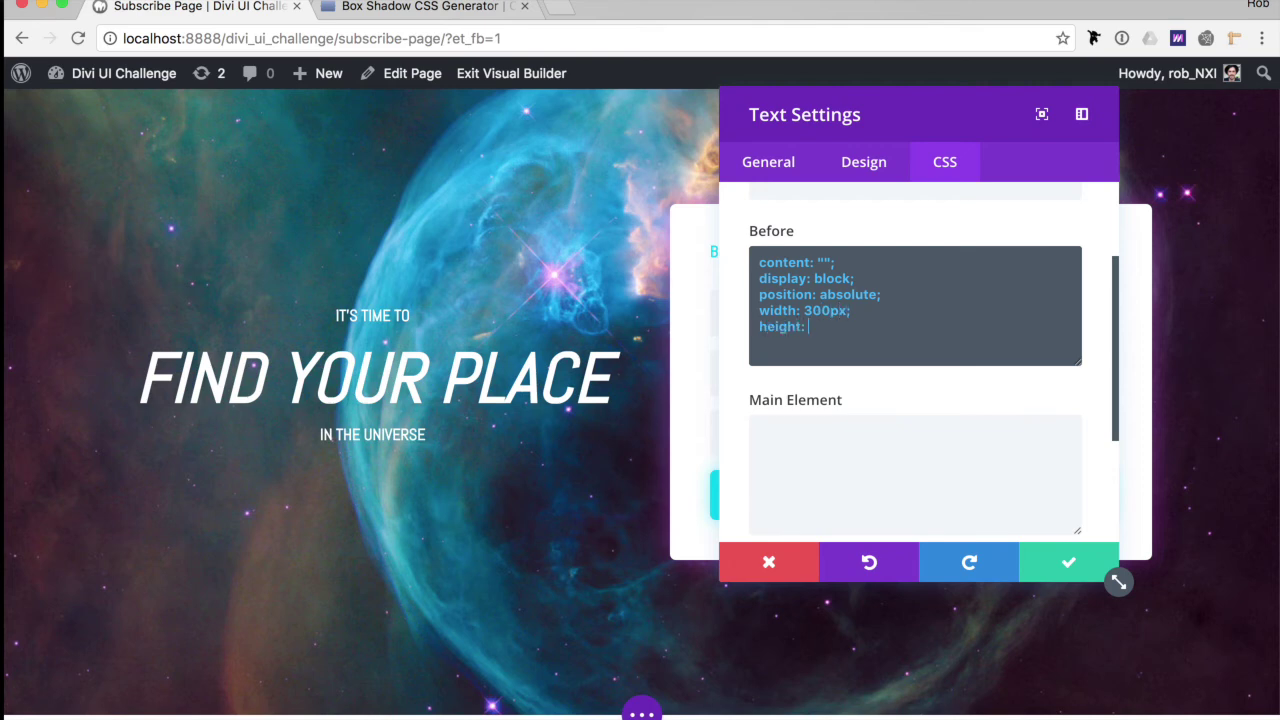
key("BackSpace")
type("pc")
key("BackSpace")
type("x;")
Give the line background-color rgba(244,244,244,0.5).
key("Return")
type("background-color")
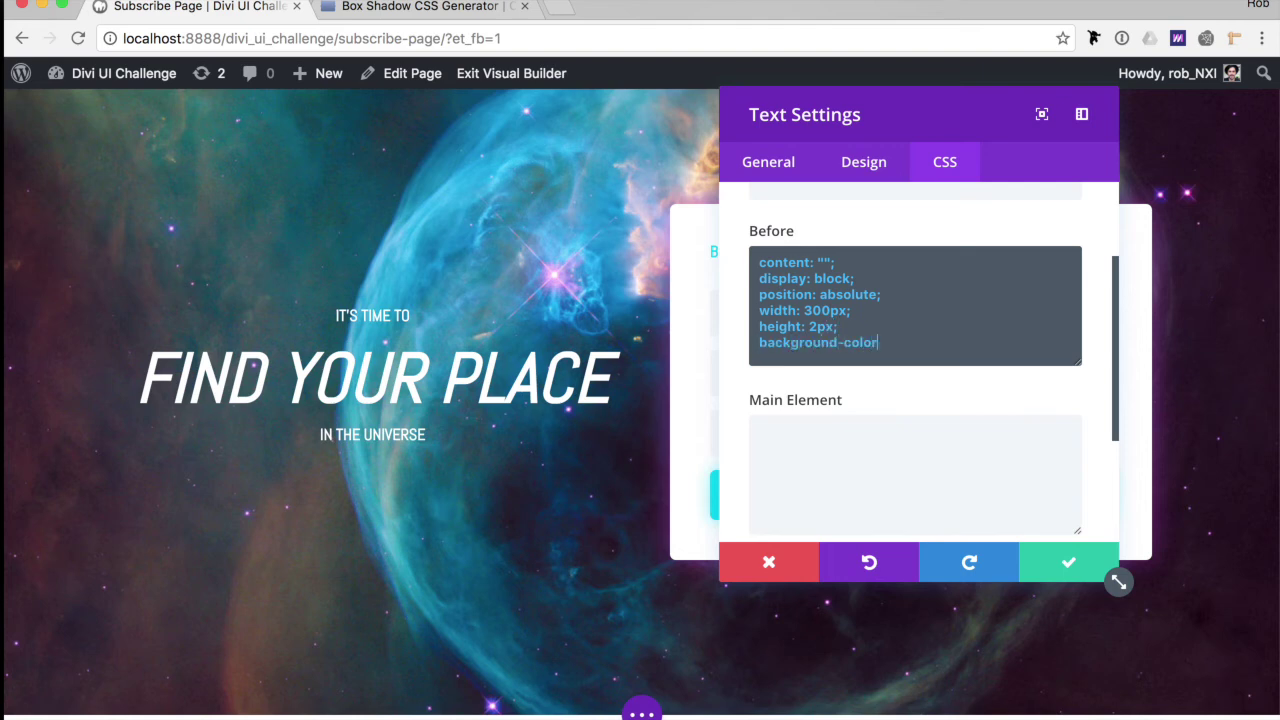
type(": #fff;")
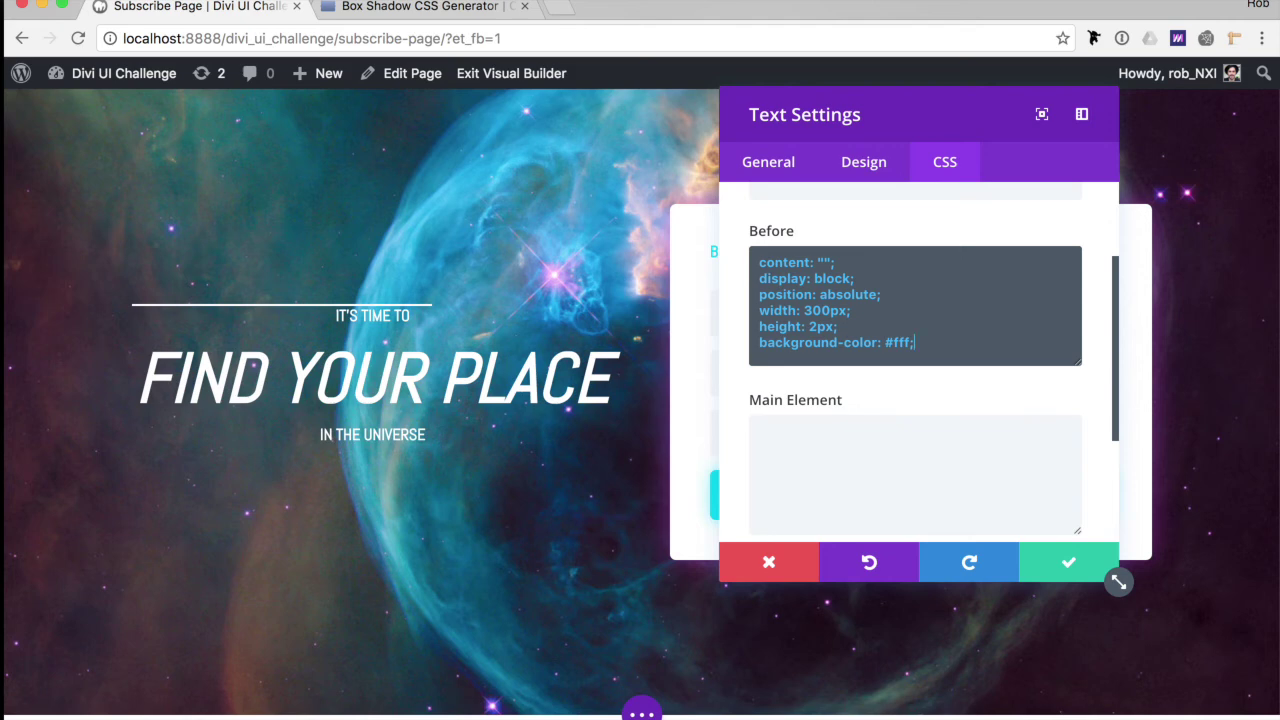
key("BackSpace")
key("BackSpace")
key("BackSpace")
key("BackSpace")
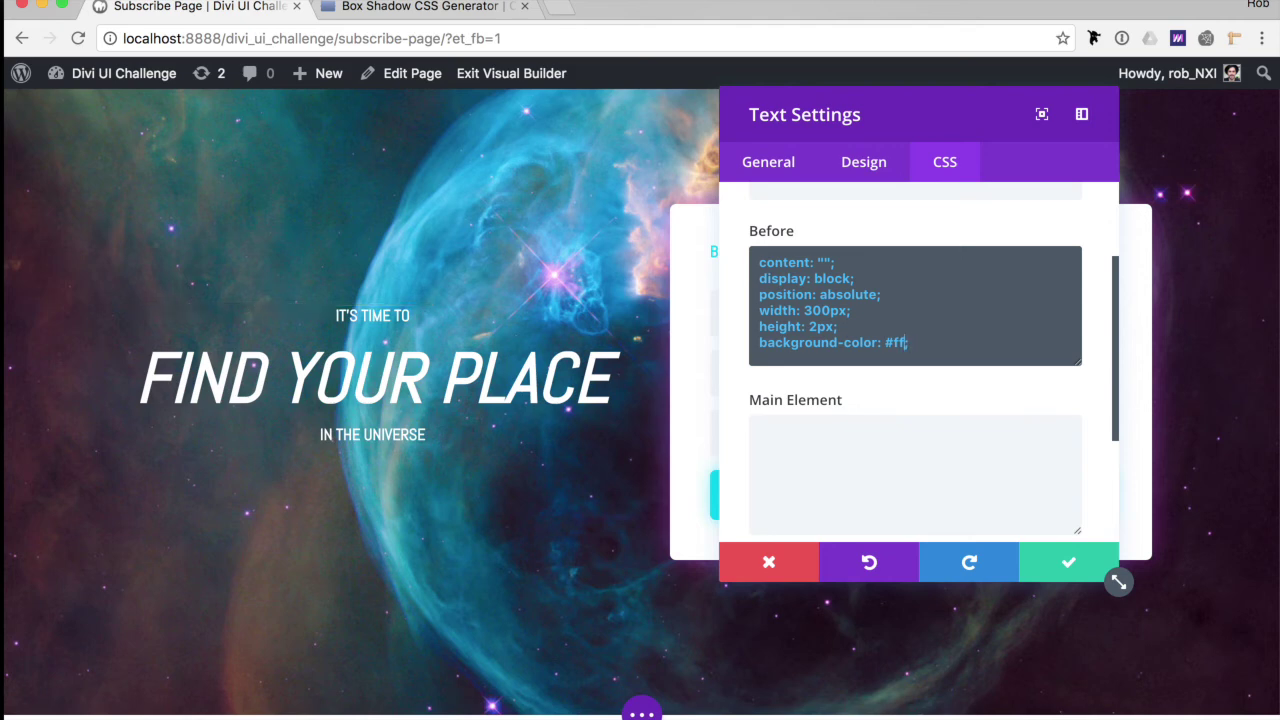
type("rgba(244,244,244")
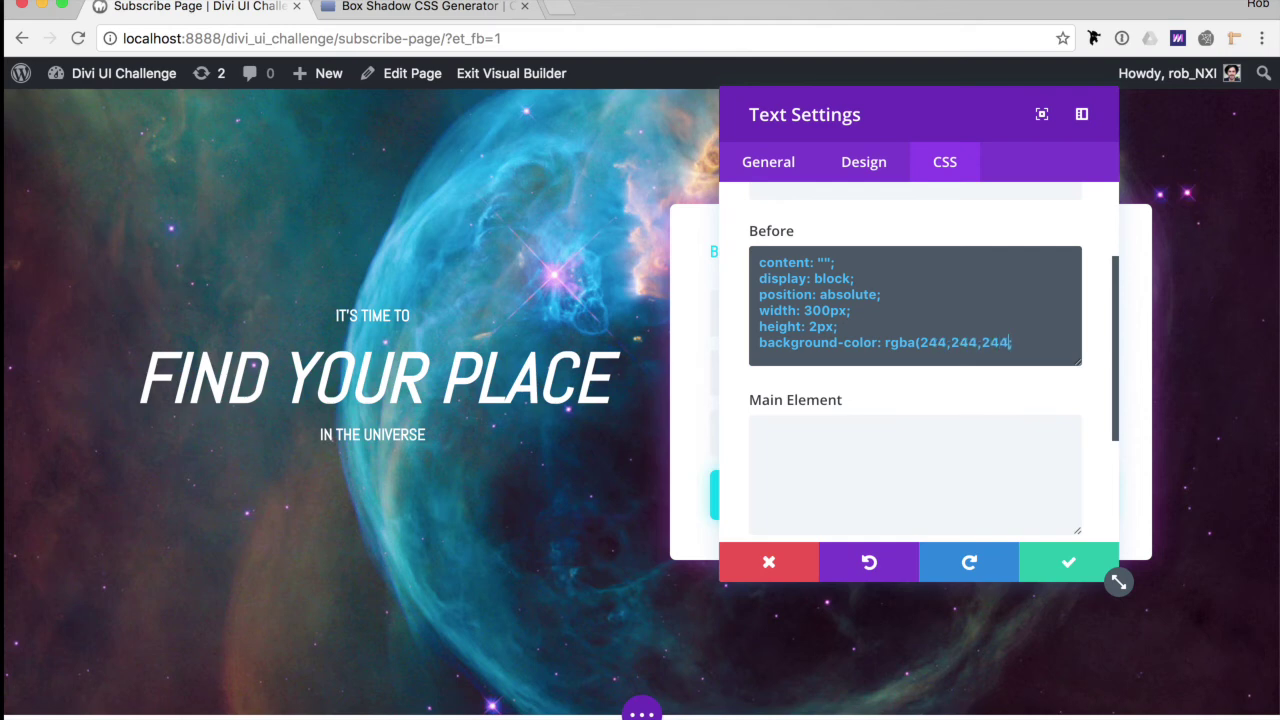
type(",0.5);")
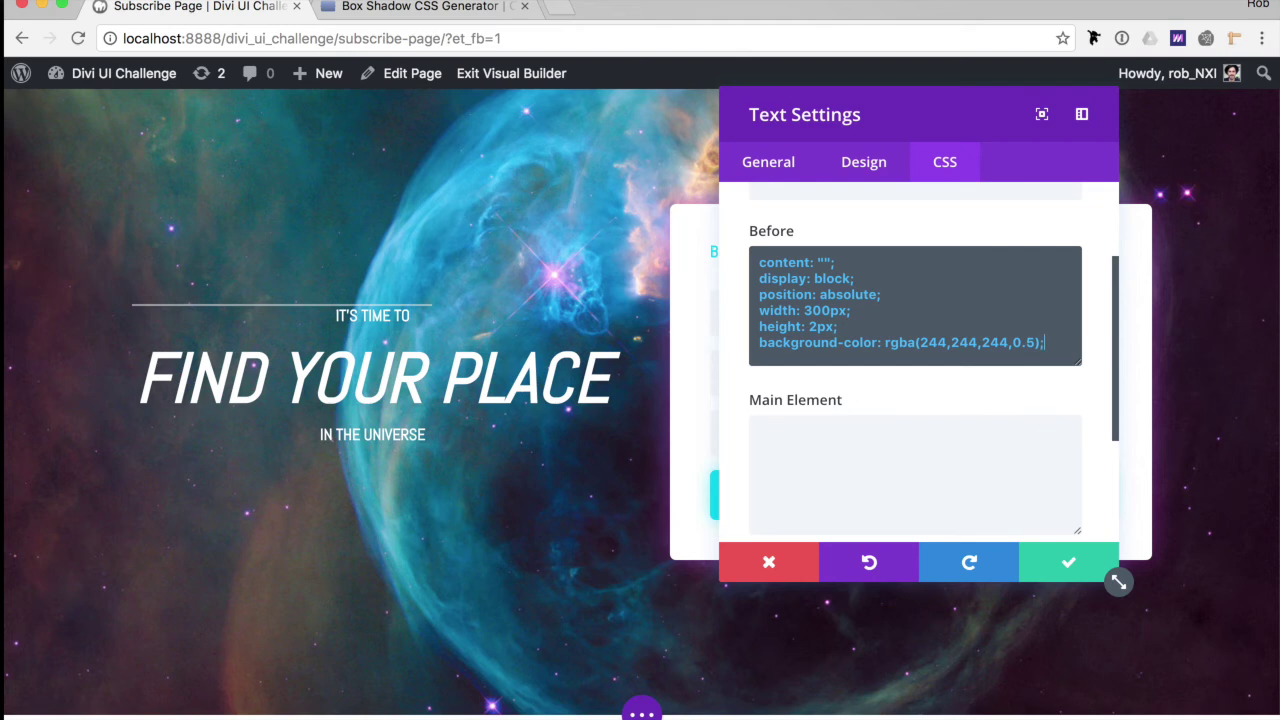
key("Return")
Centre the line horizontally with left: 50% and margin-left: -150px.
scroll(848, 268, "down", 1)
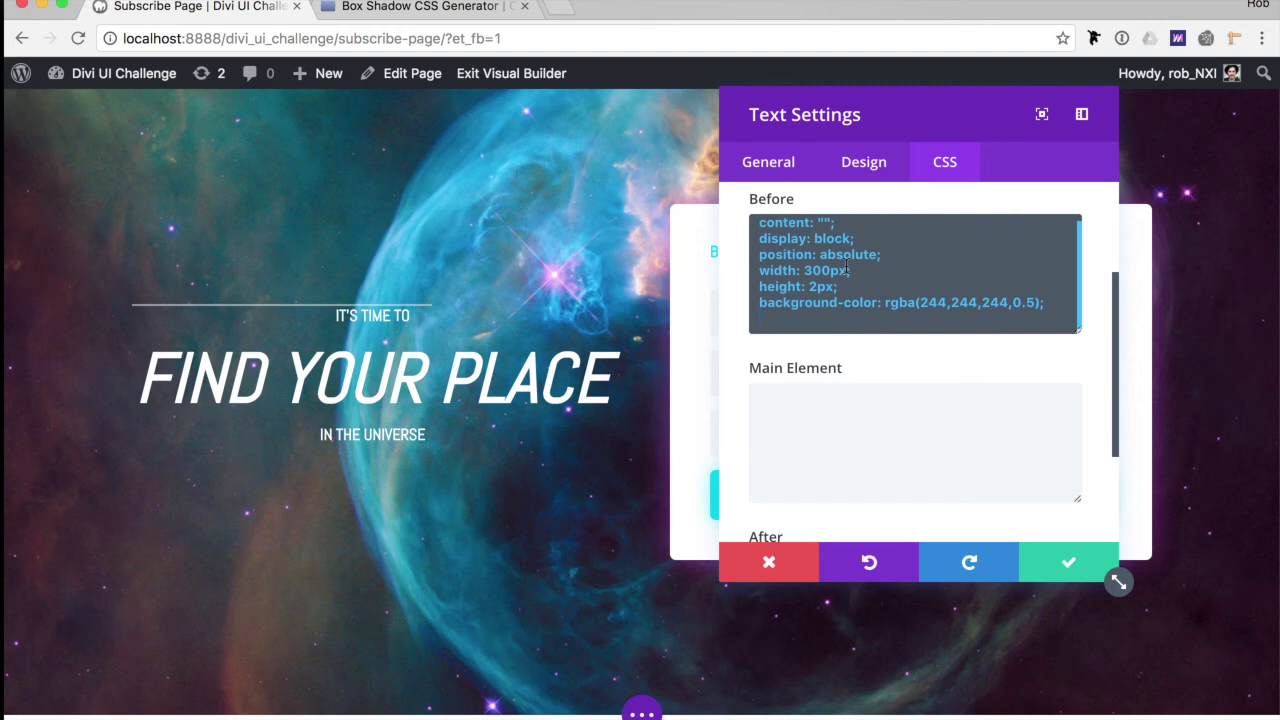
type("left:")
type("50%")
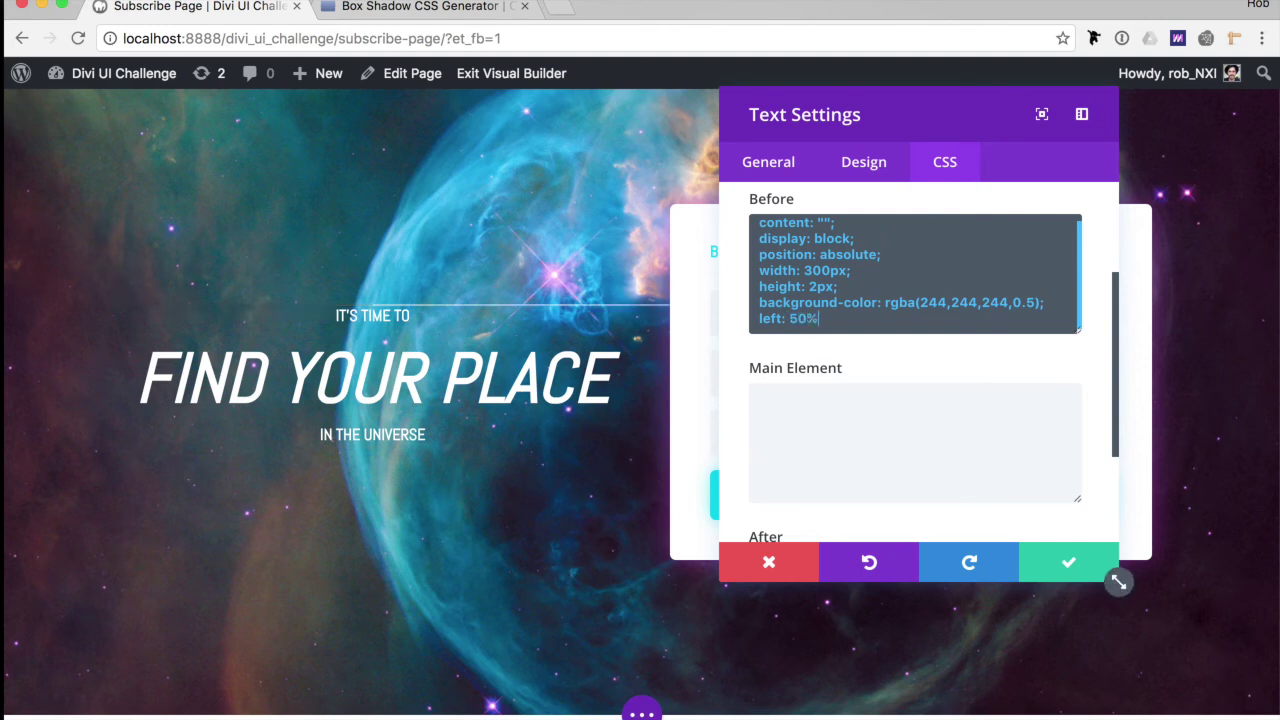
type(";")
key("Return")
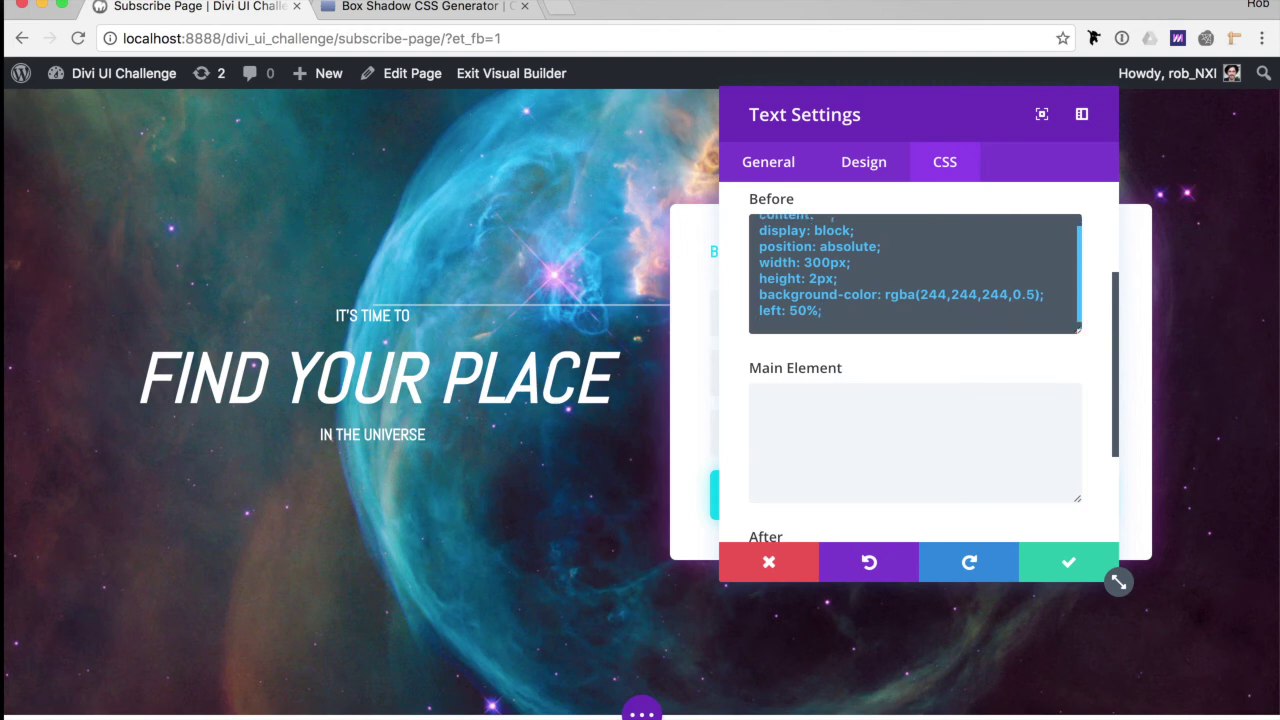
type("margin-left: -150px;")
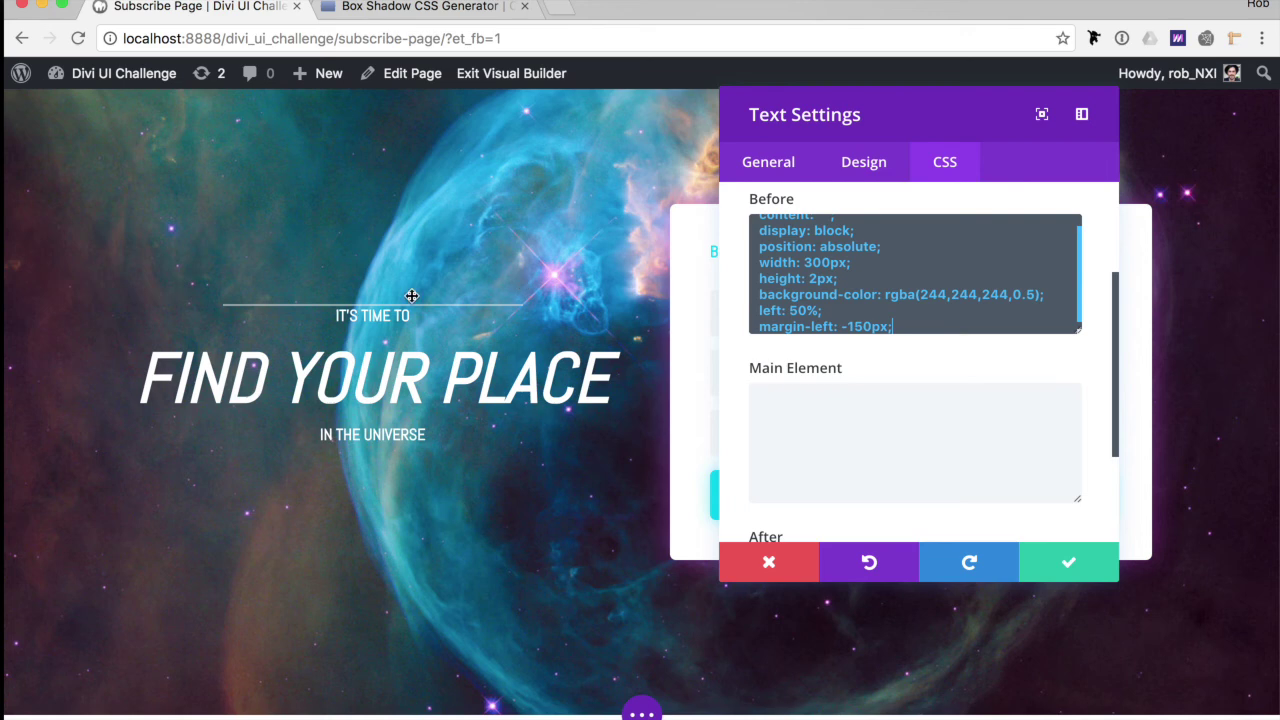
Centre it vertically with top: 50% and margin-top: -1px.
scroll(1118, 582, "down", 2)
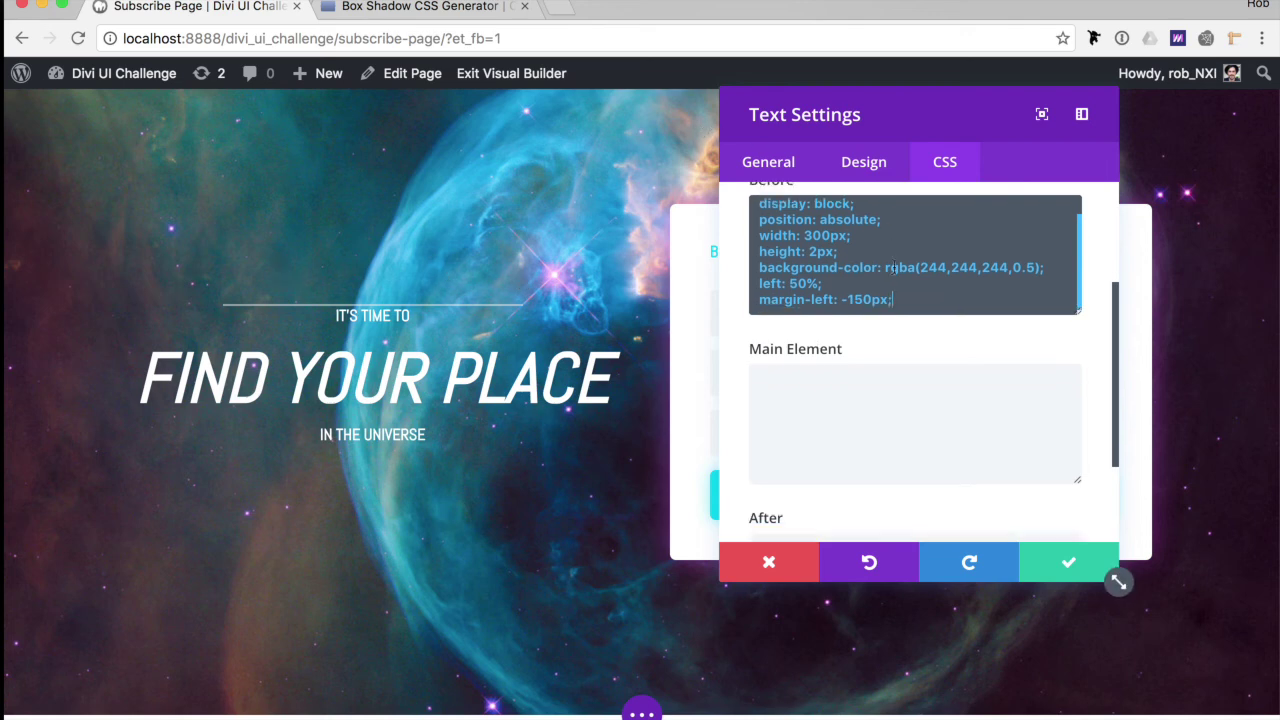
type("top")
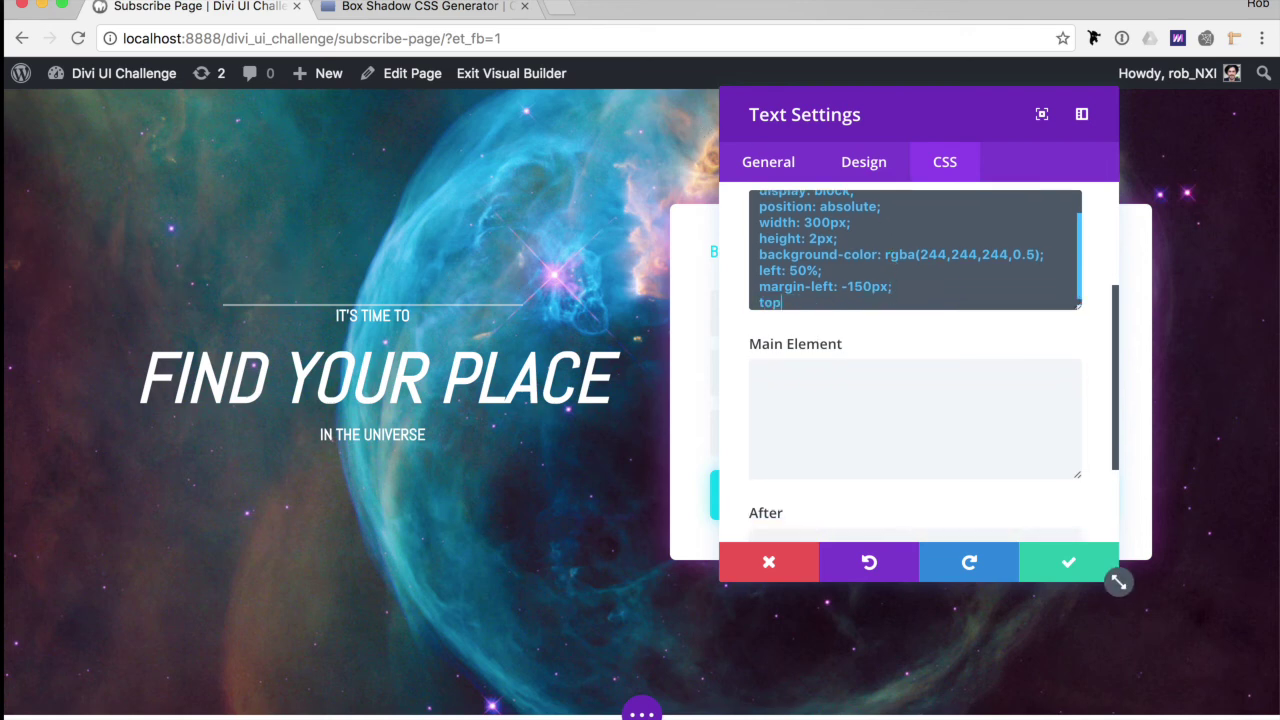
type(": 50%")
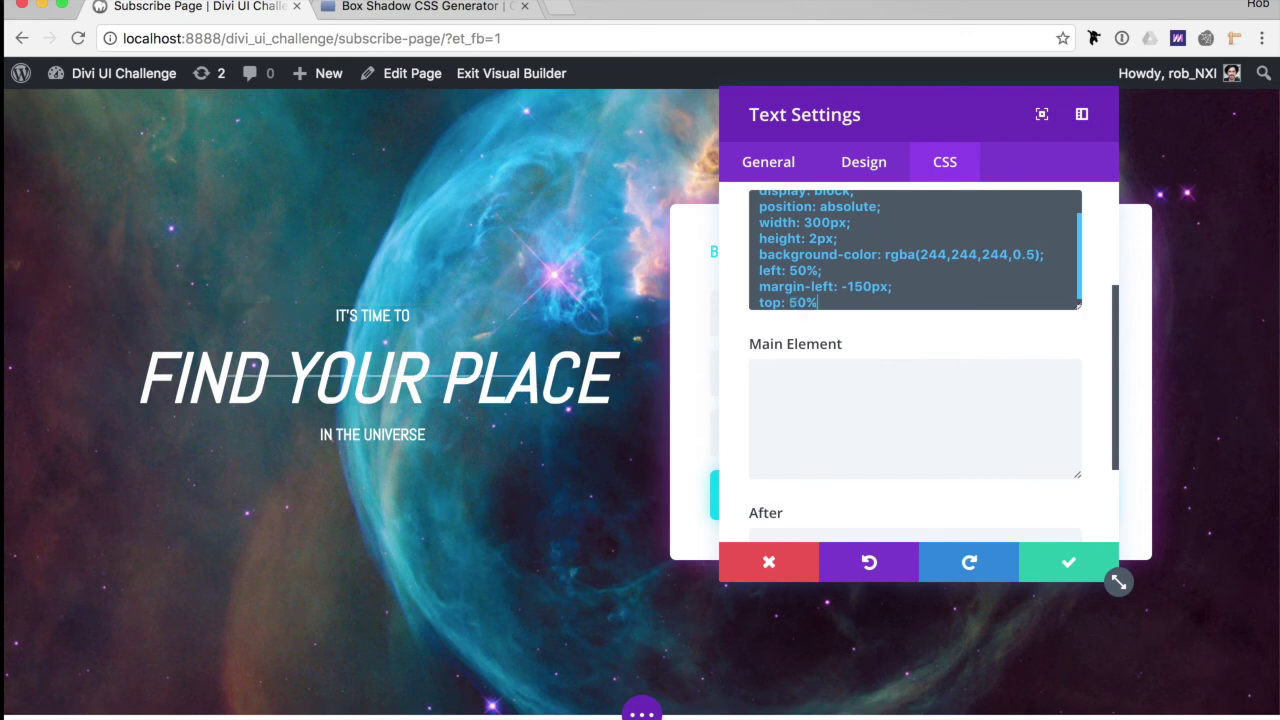
type(";")
key("Return")
type("margin-top: -")
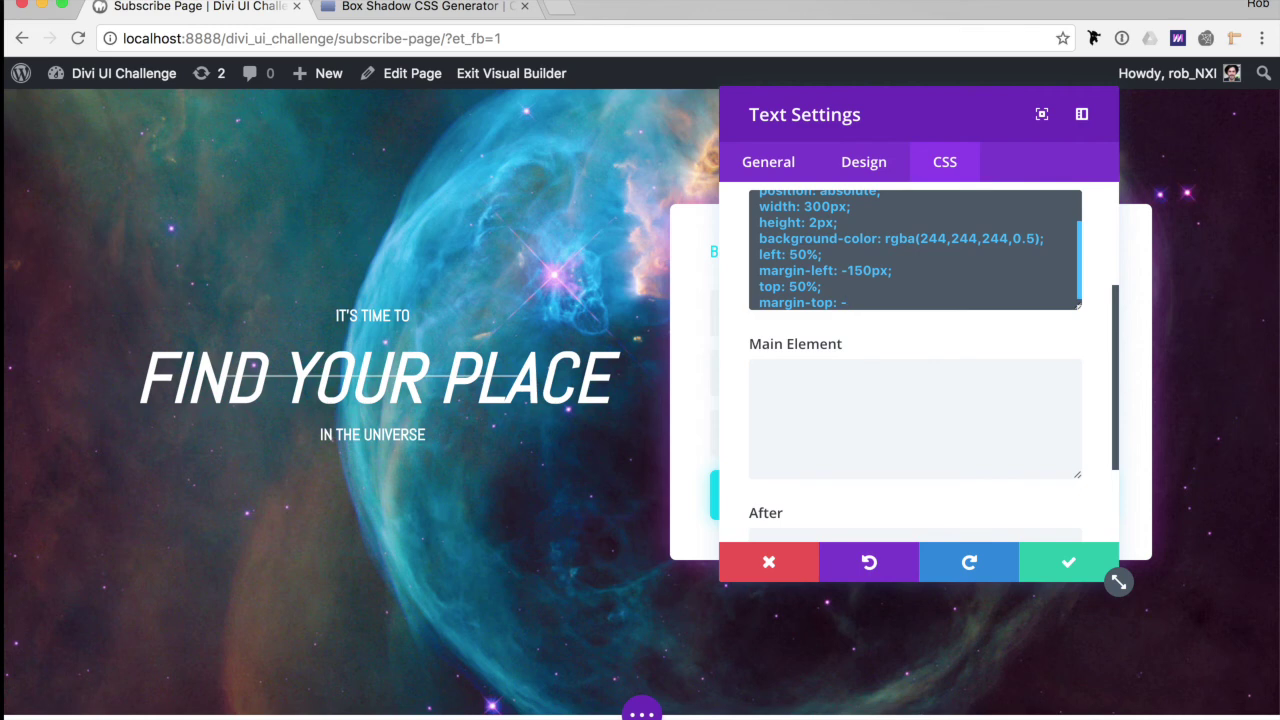
type("1px;")
key("Return")
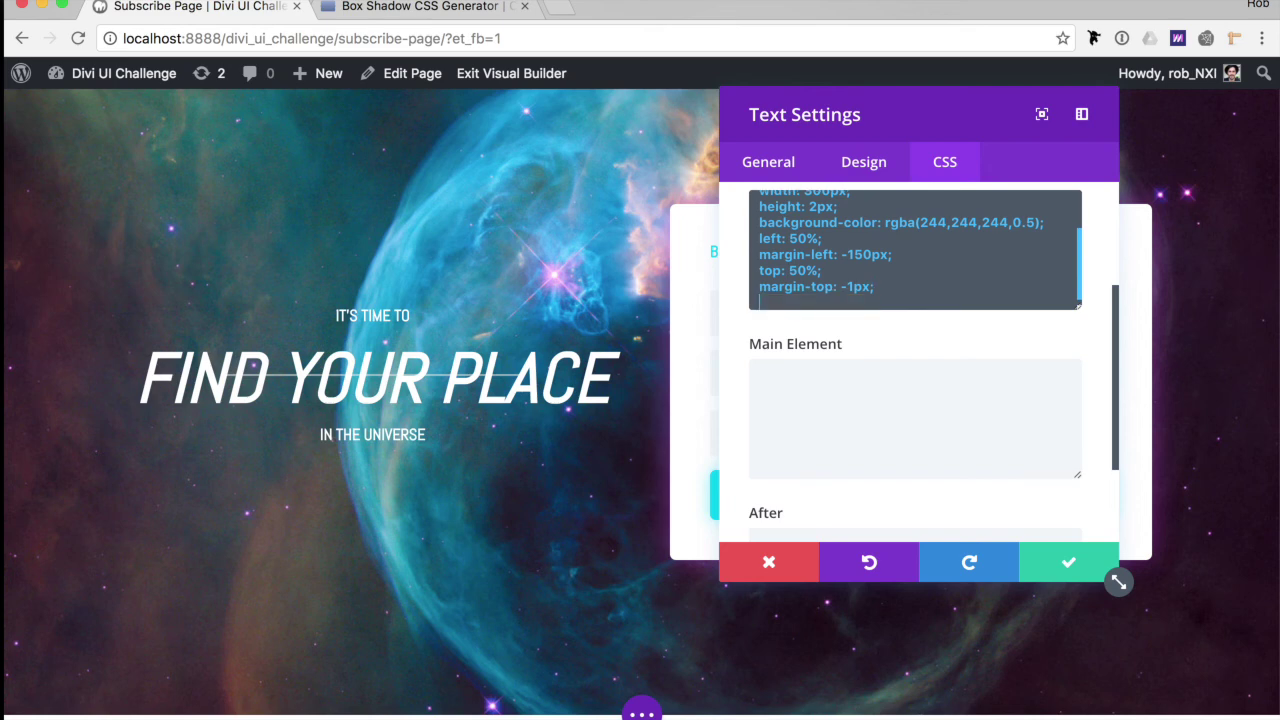
key("BackSpace")
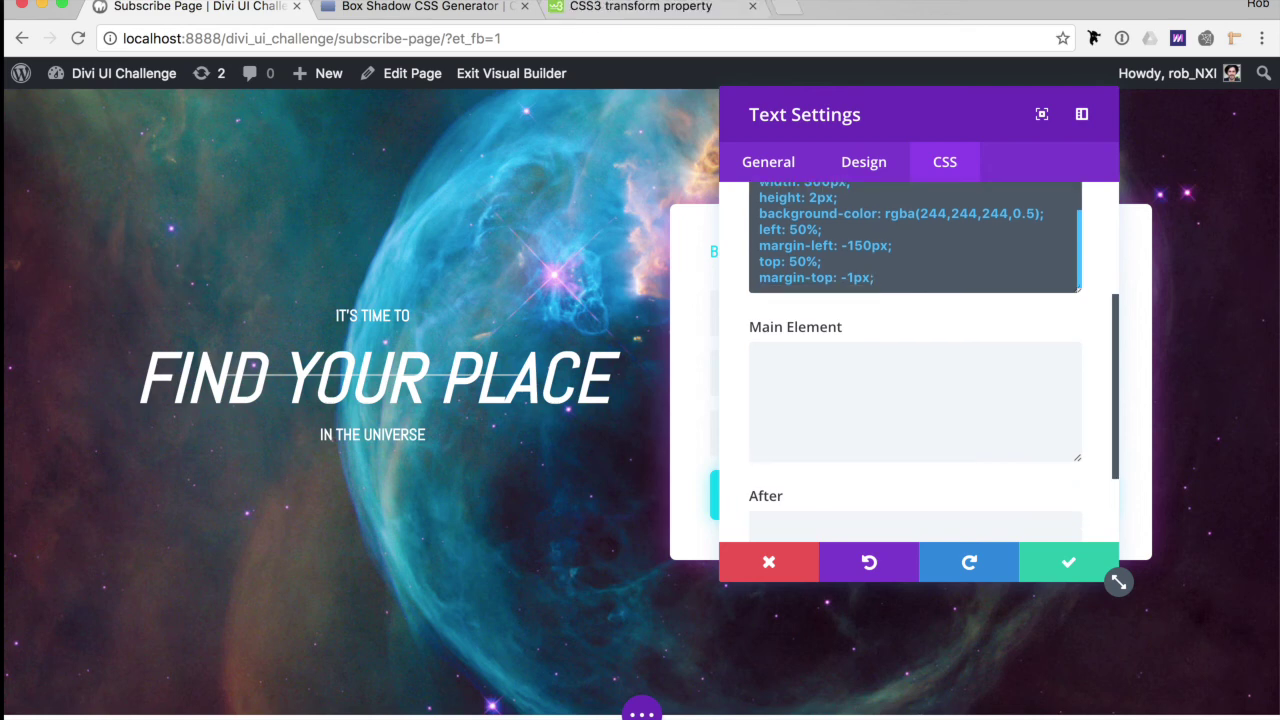
Rotate the Before line 45deg and cut all of its CSS.
key("Return")
type("tr")
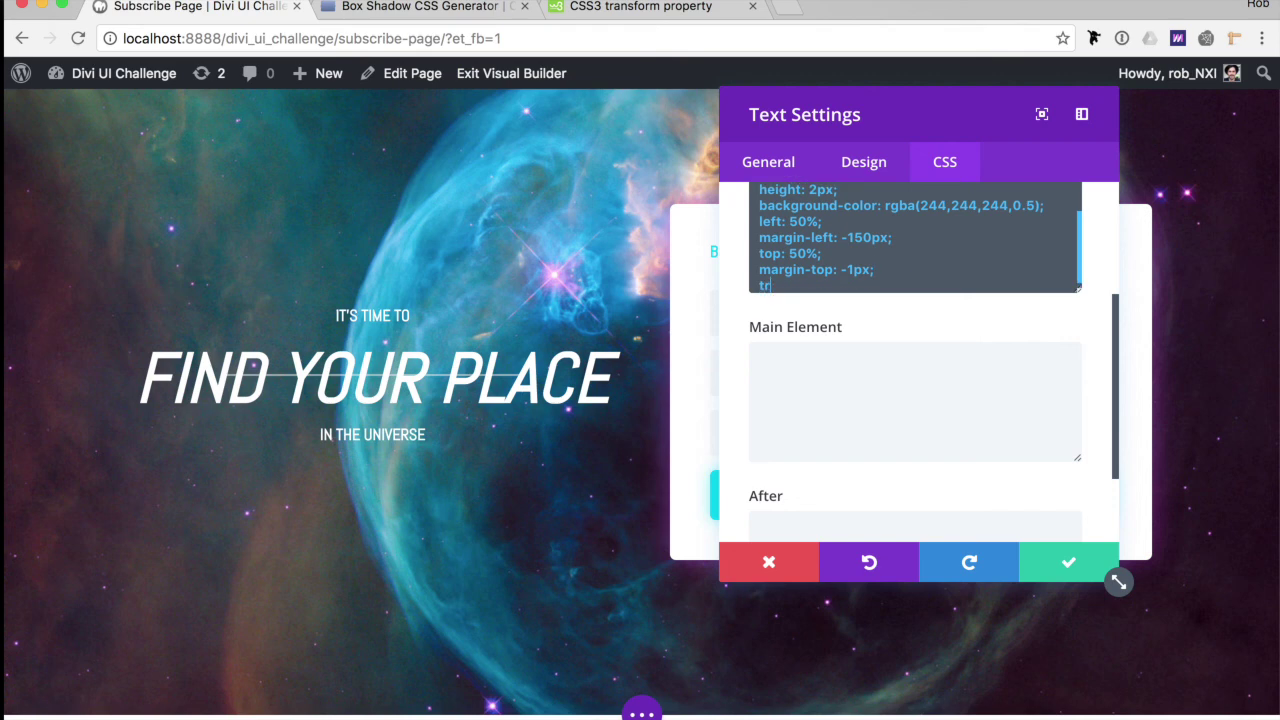
type("ansform: rotate(45")
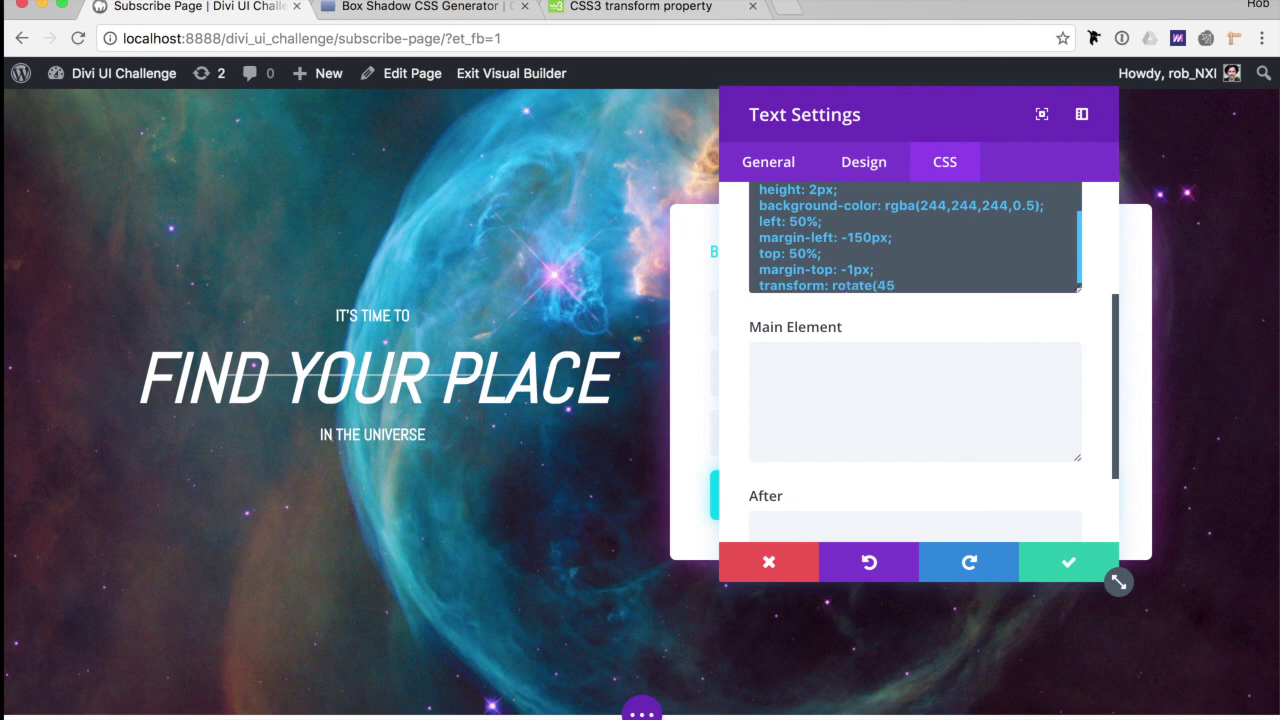
type("deg);")
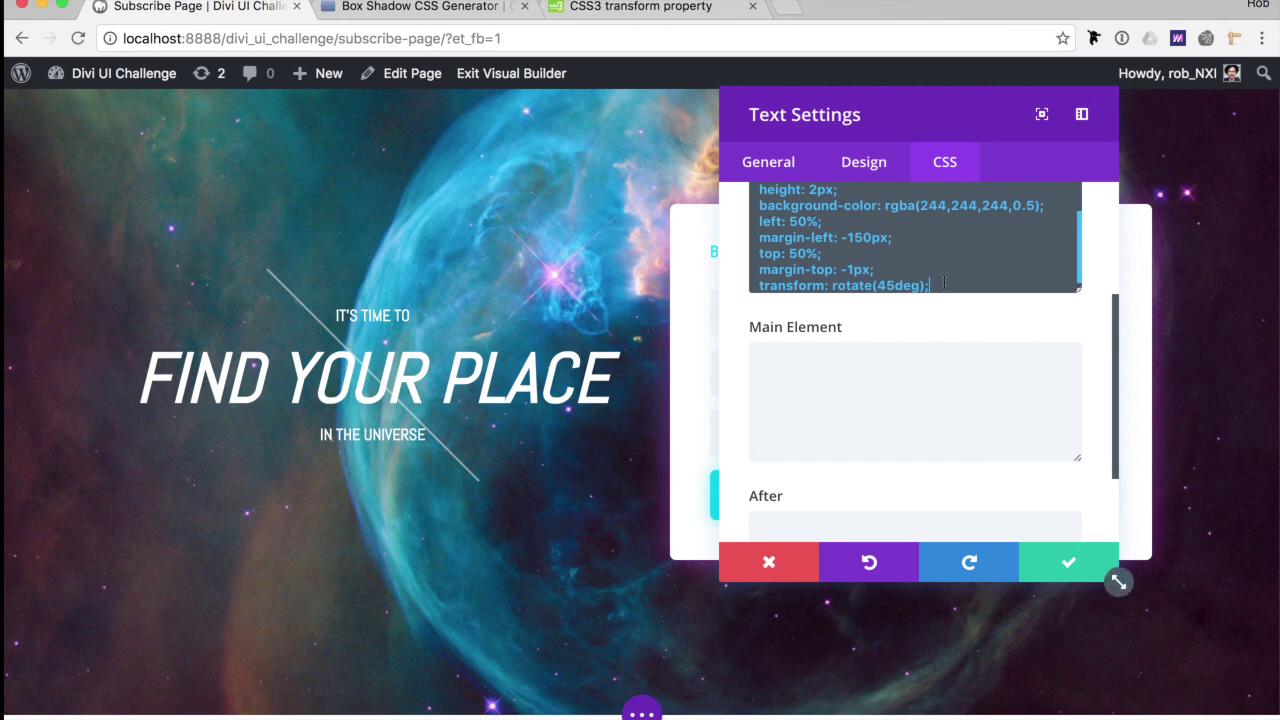
key("super+a")
key("super+x")
Paste the CSS into After, change the rotation to 135deg, and save the text settings.
scroll(947, 245, "down", 2)
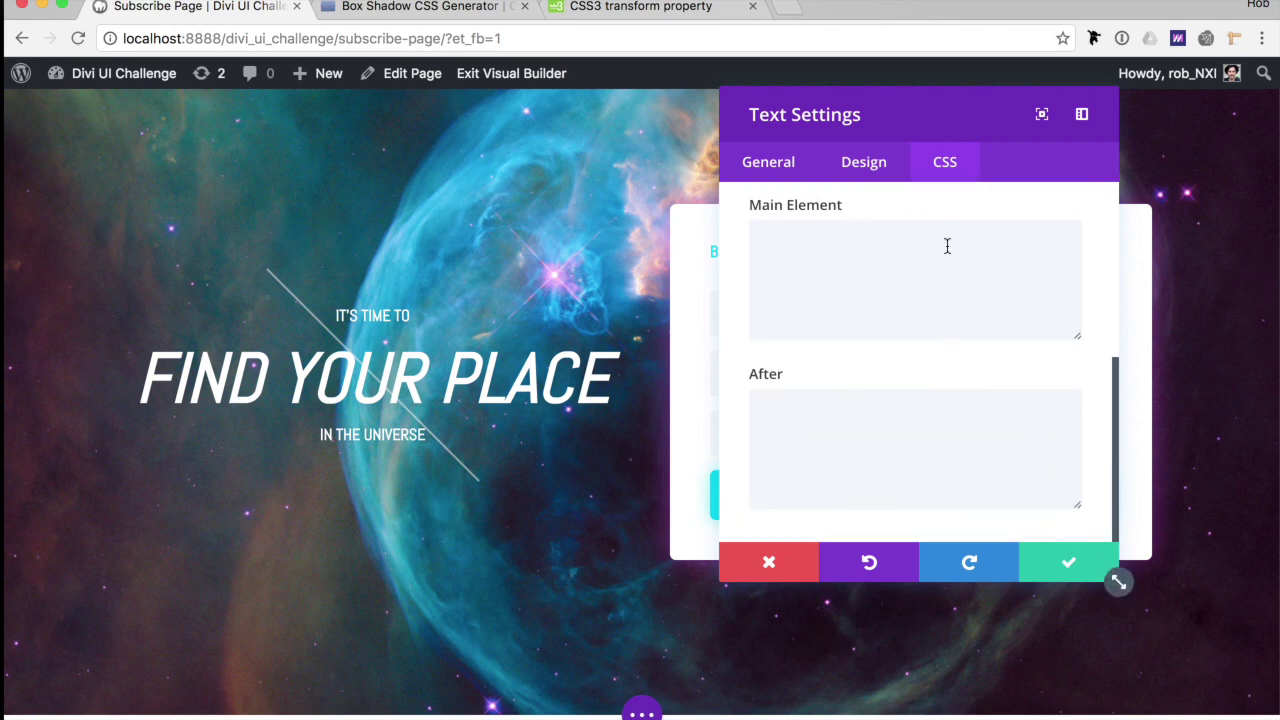
left_click(880, 453)
key("super+v")
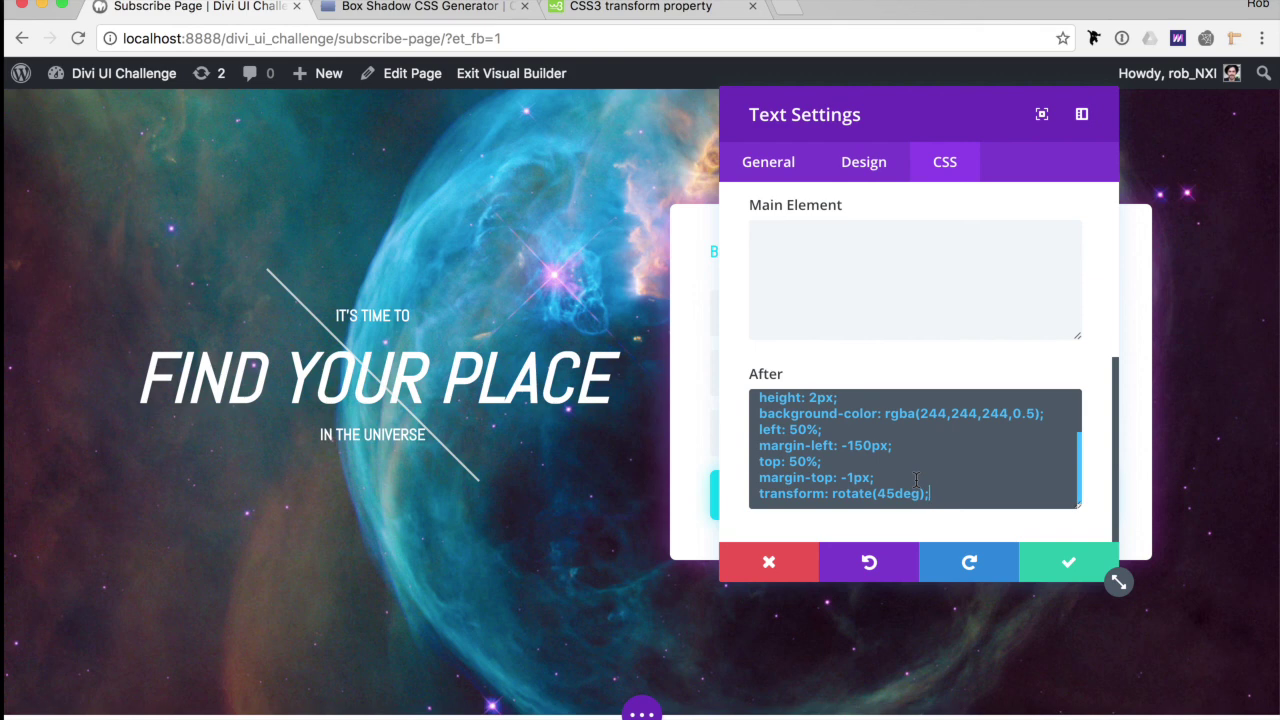
left_click(897, 494)
key("BackSpace")
key("BackSpace")
type("13")
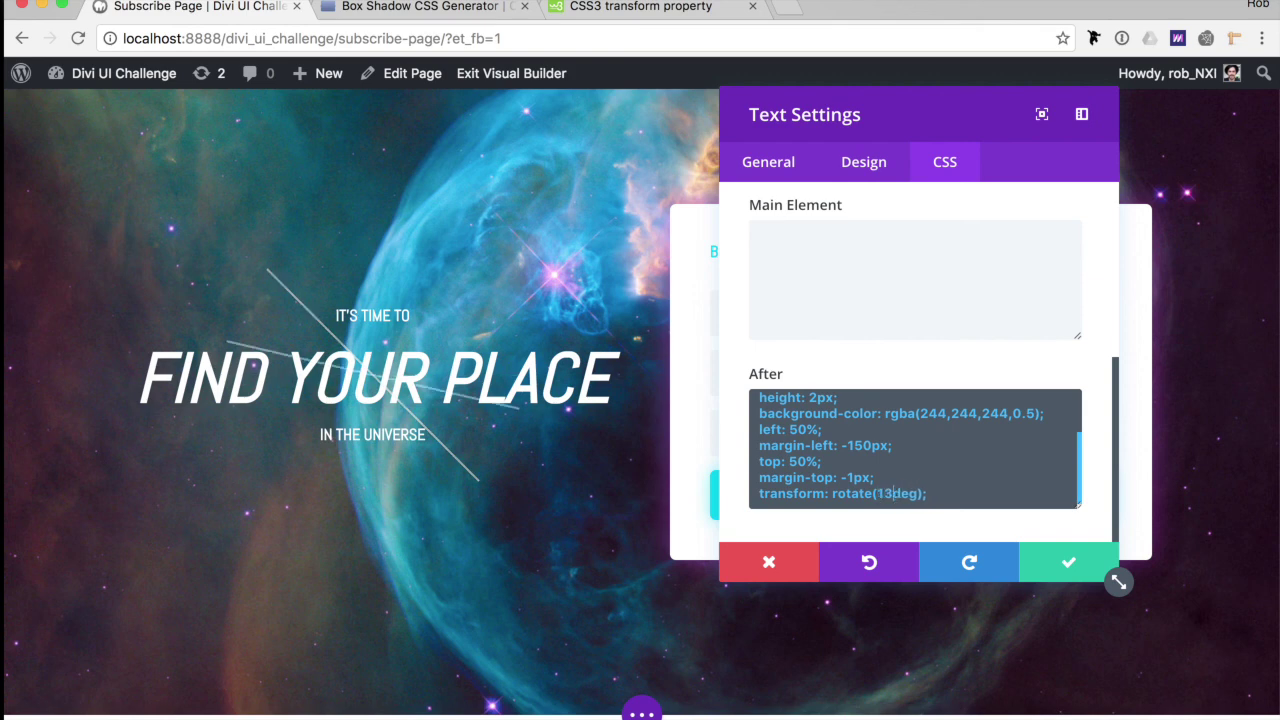
type("5")
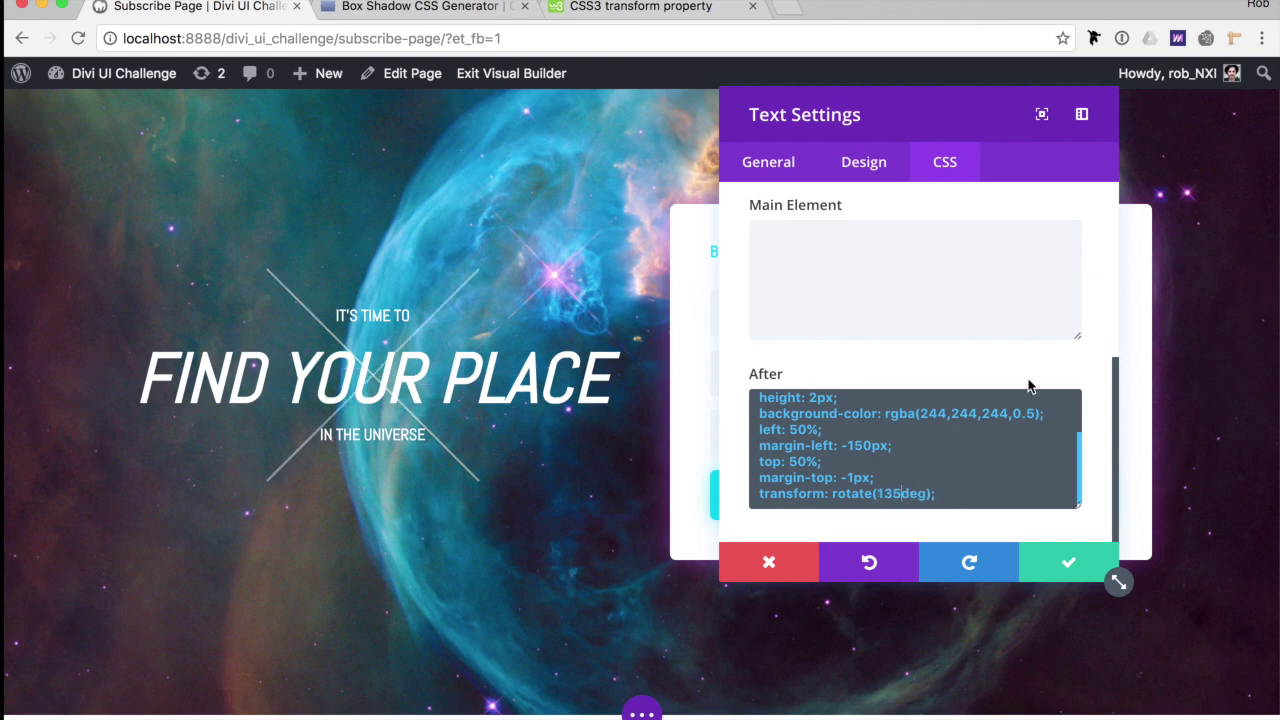
left_click(1068, 566)
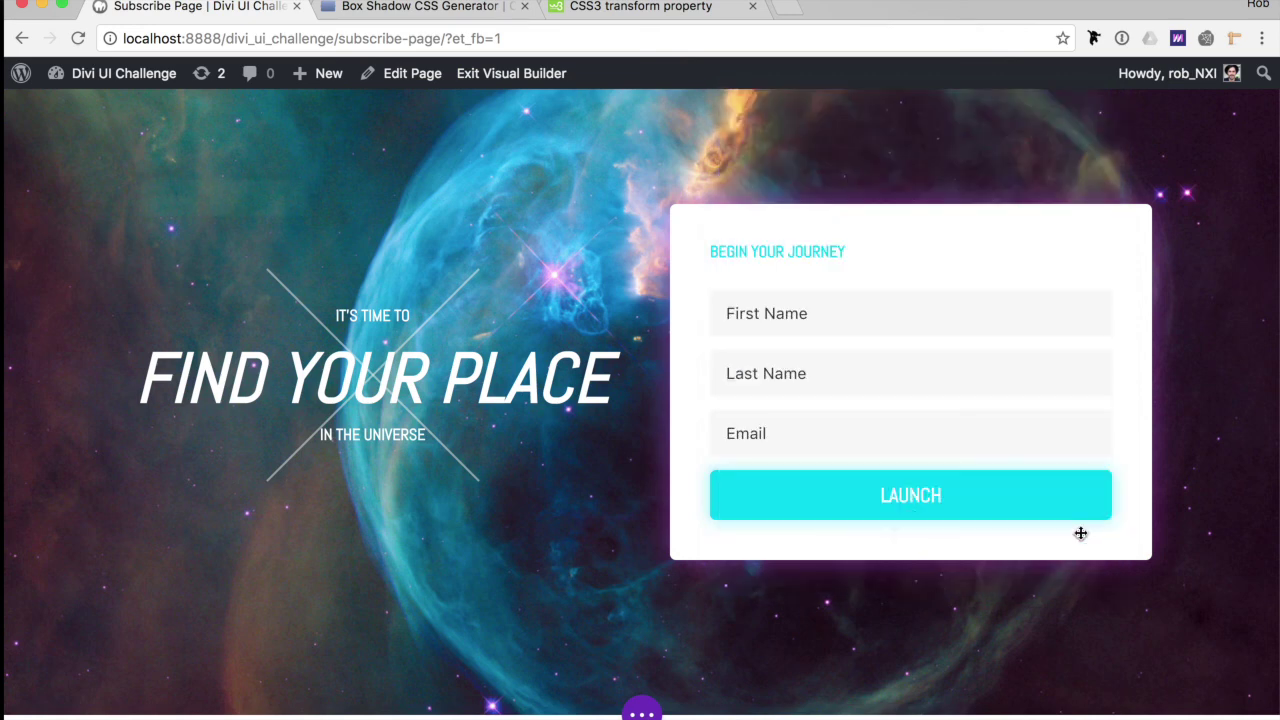
Save the subscribe page from the expanded bottom bar, then collapse the bar.
scroll(737, 488, "down", 1)
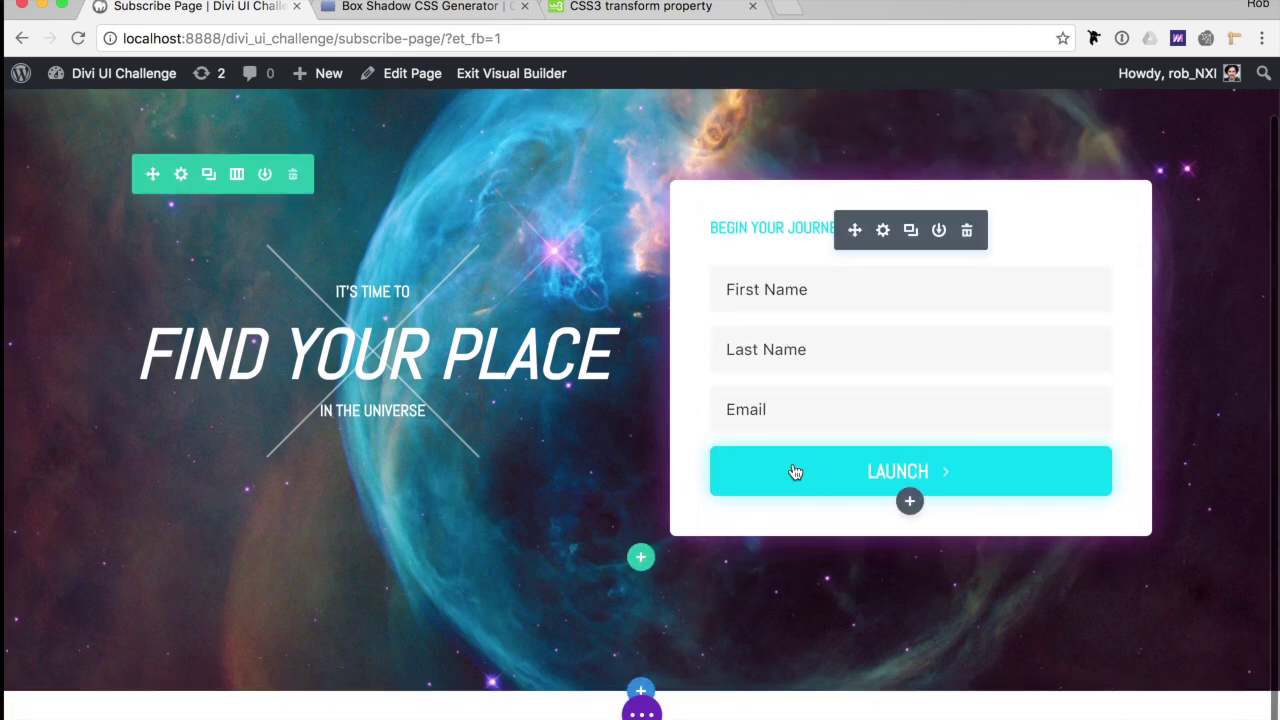
left_click(641, 710)
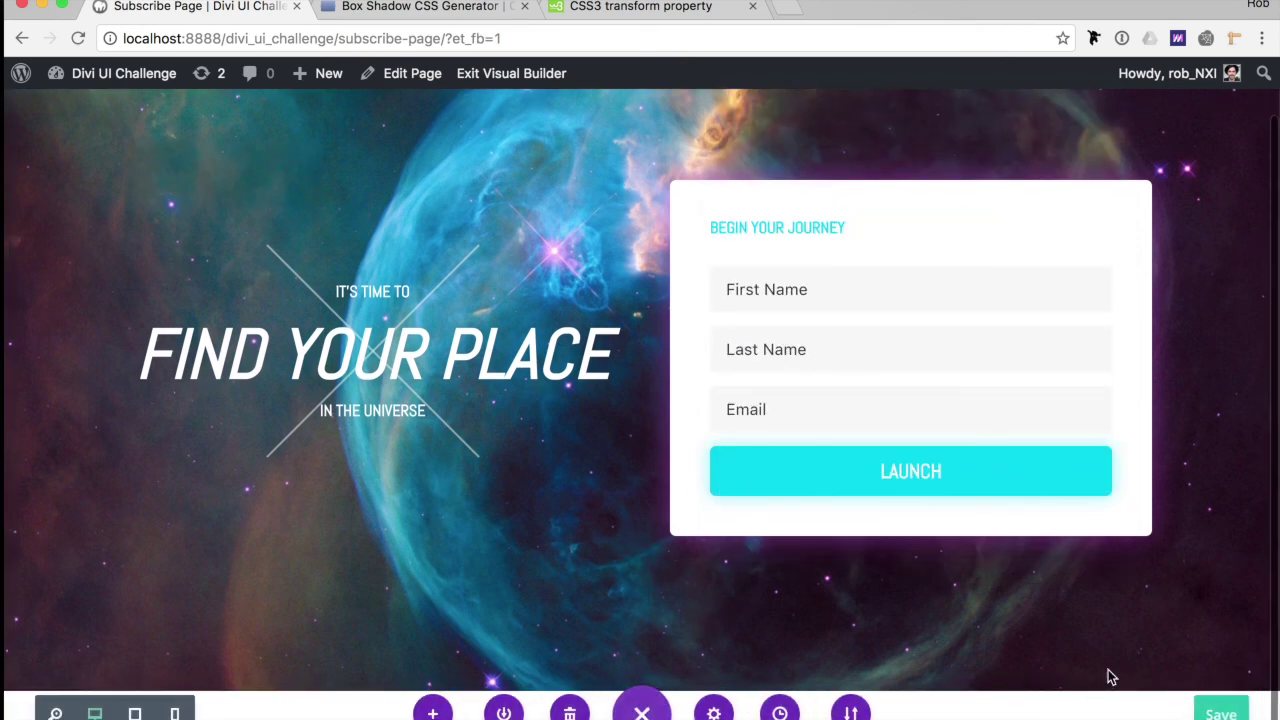
left_click(1221, 711)
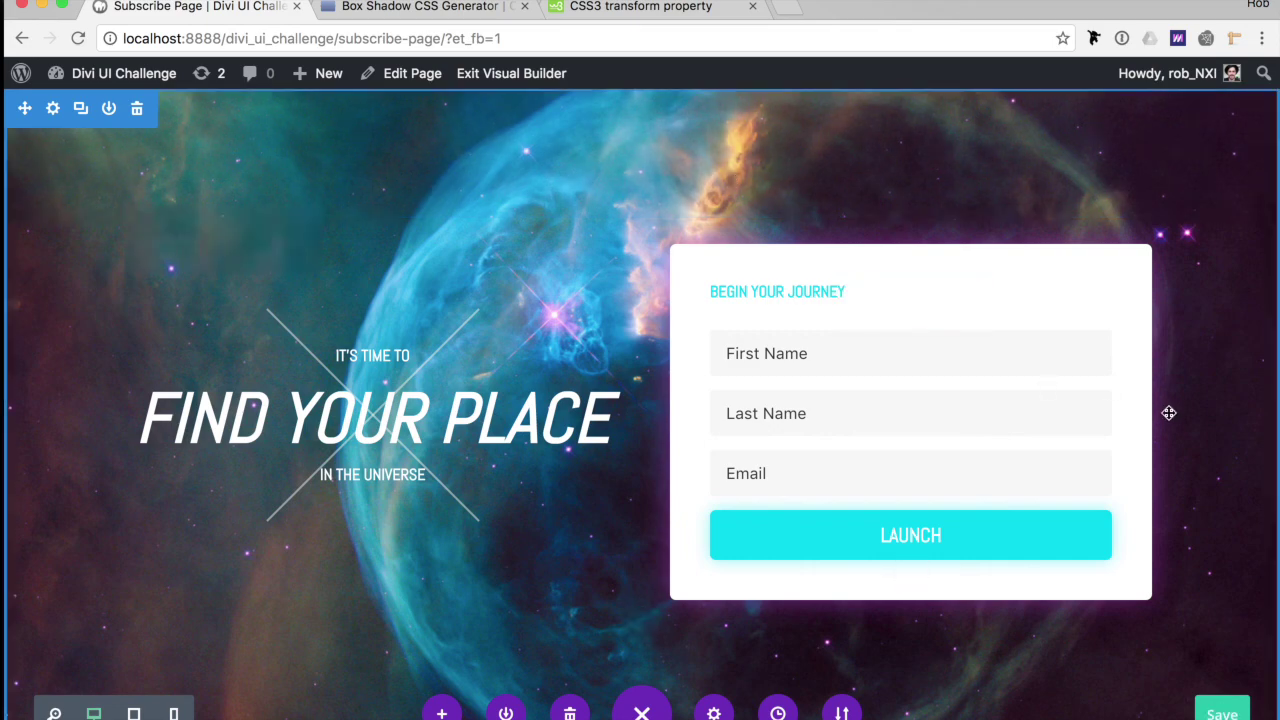
left_click(643, 714)
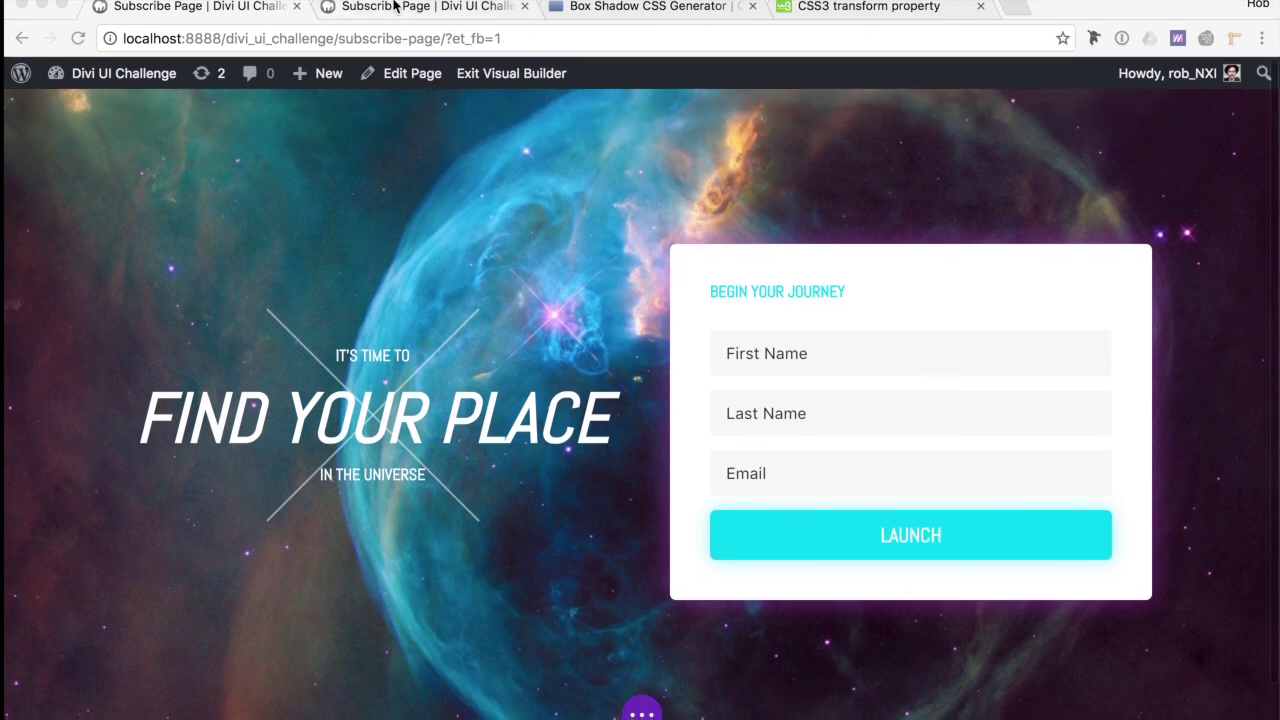
left_click(395, 7)
left_click(395, 7)
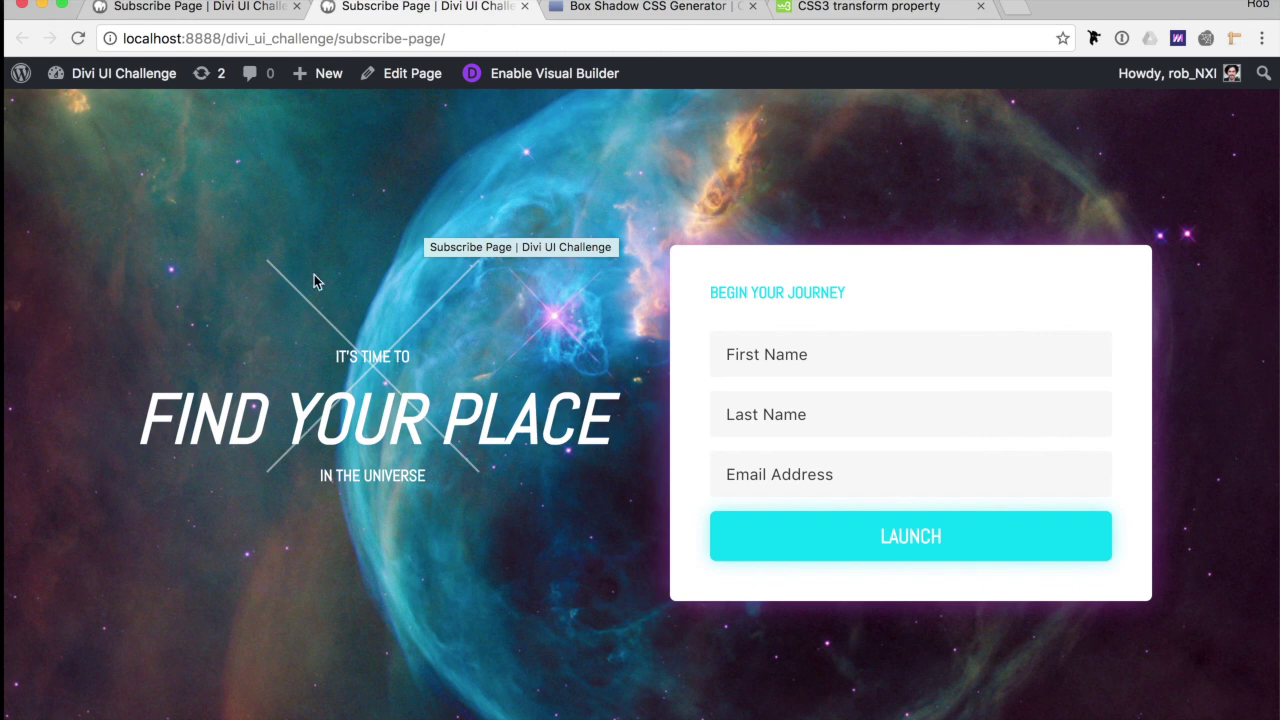
left_click(225, 12)
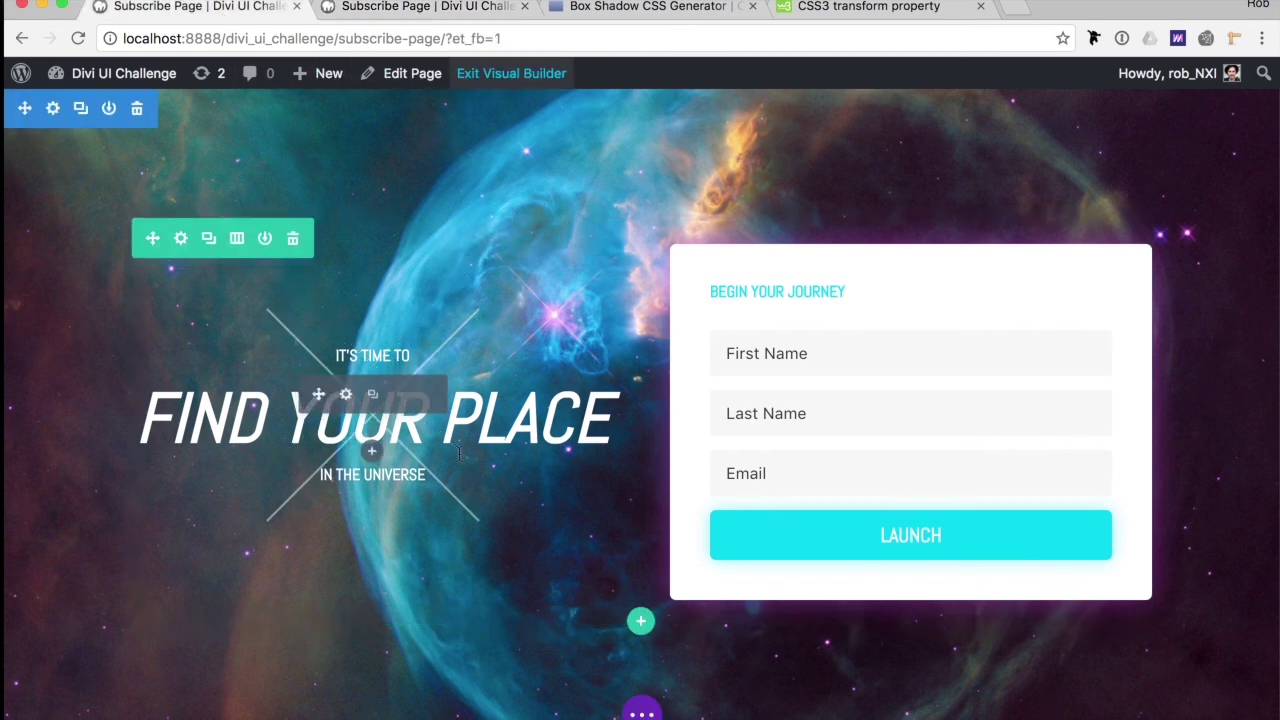
left_click(401, 5)
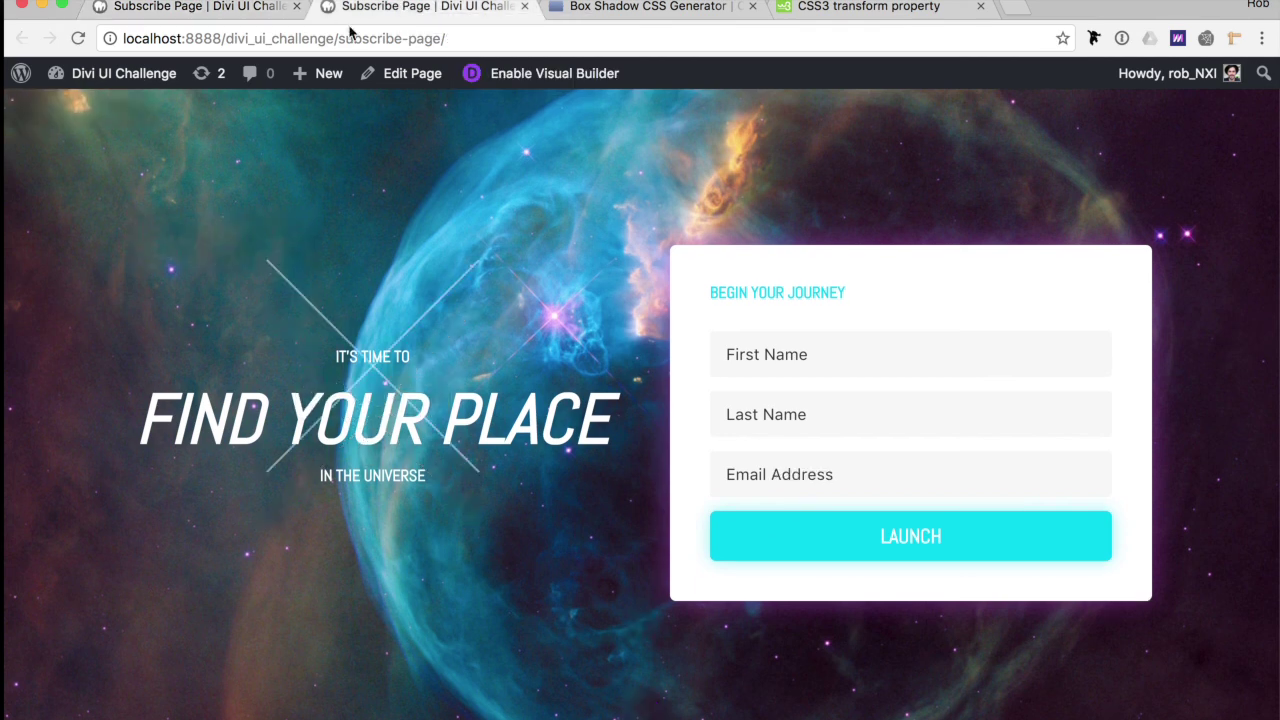
left_click(216, 8)
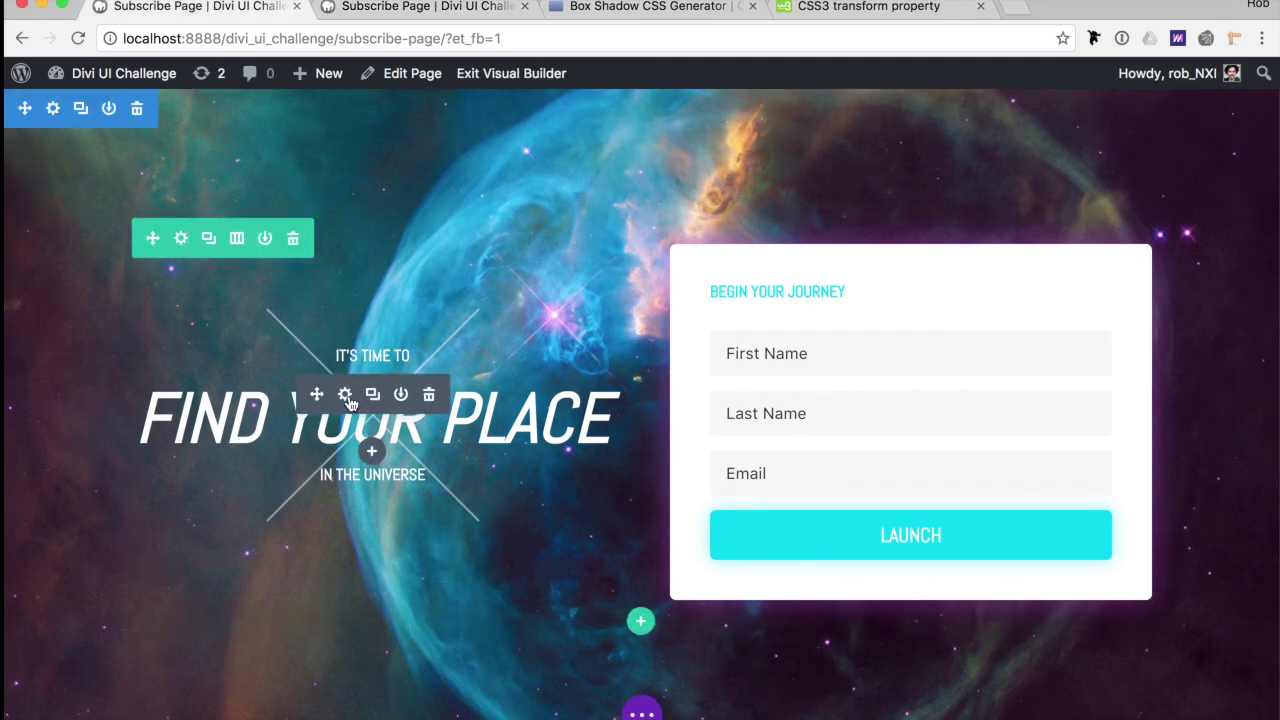
Add 'position: relative' to the heading text module's Main Element CSS, then save the subscribe page.
left_click(350, 384)
left_click_drag(1057, 117, 743, 117)
left_click(762, 168)
scroll(706, 334, "down", 3)
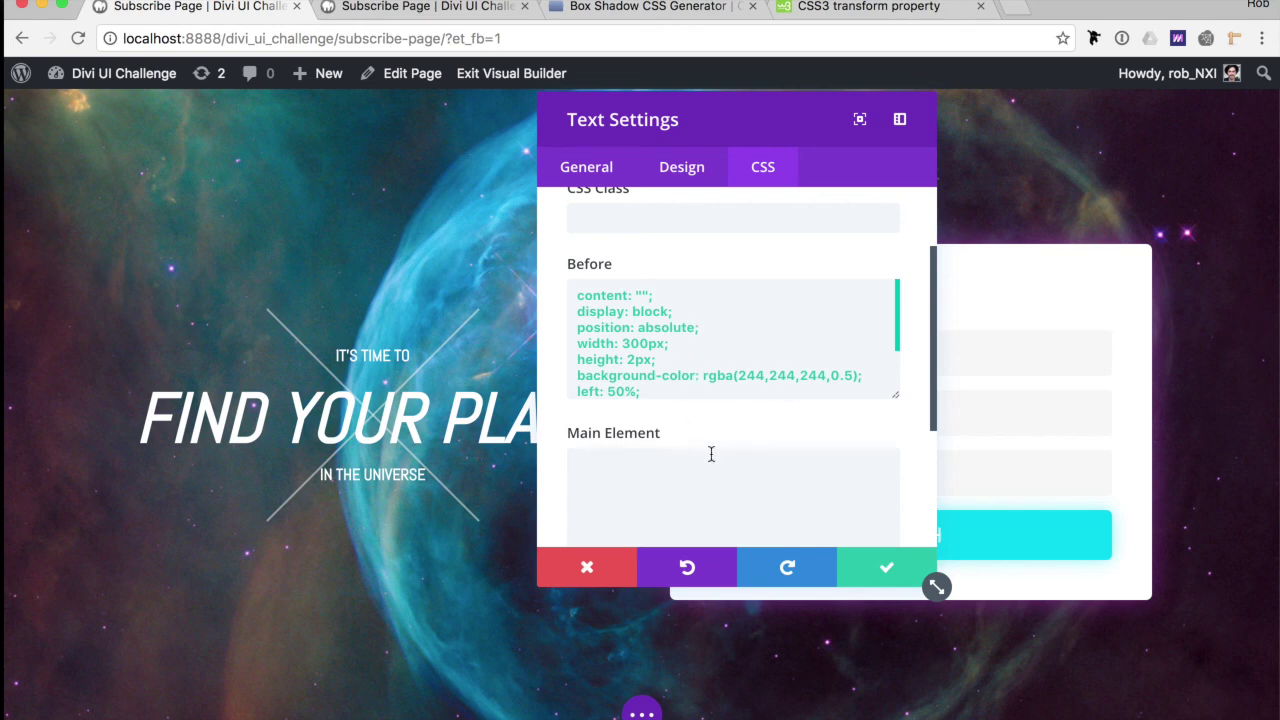
scroll(711, 454, "down", 1)
left_click(655, 454)
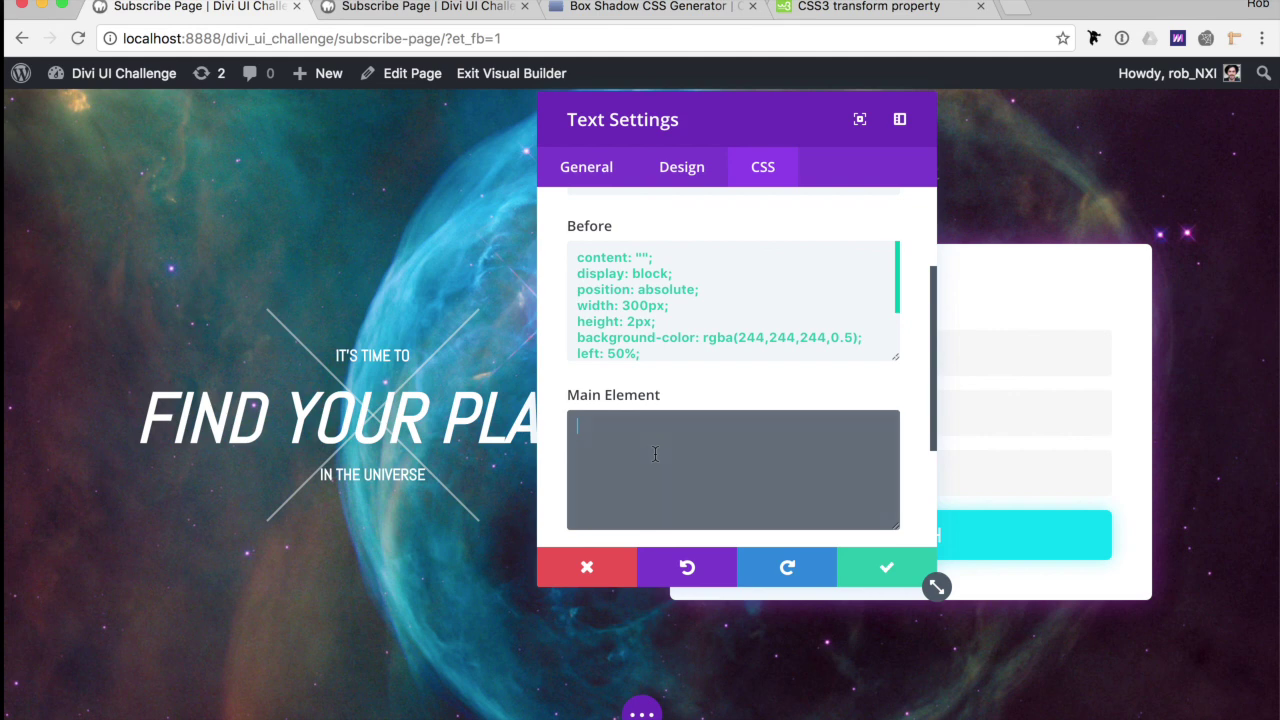
type("position")
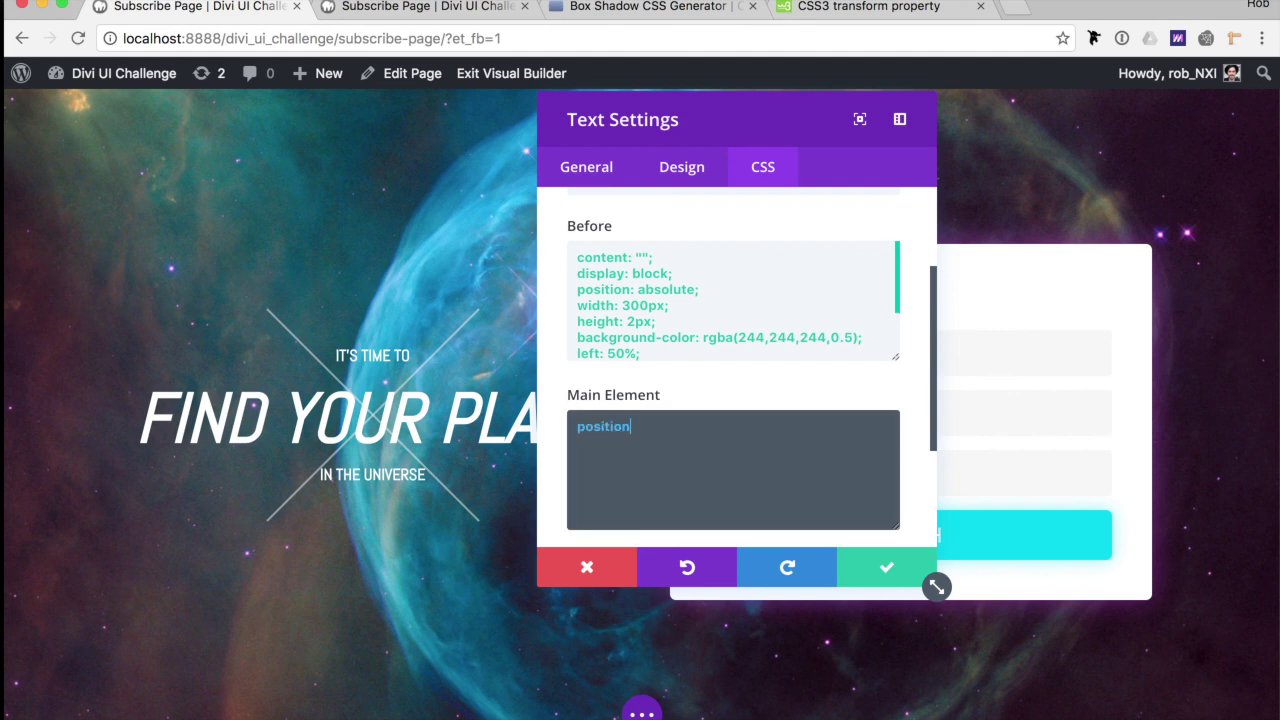
type(": relative;")
left_click(886, 568)
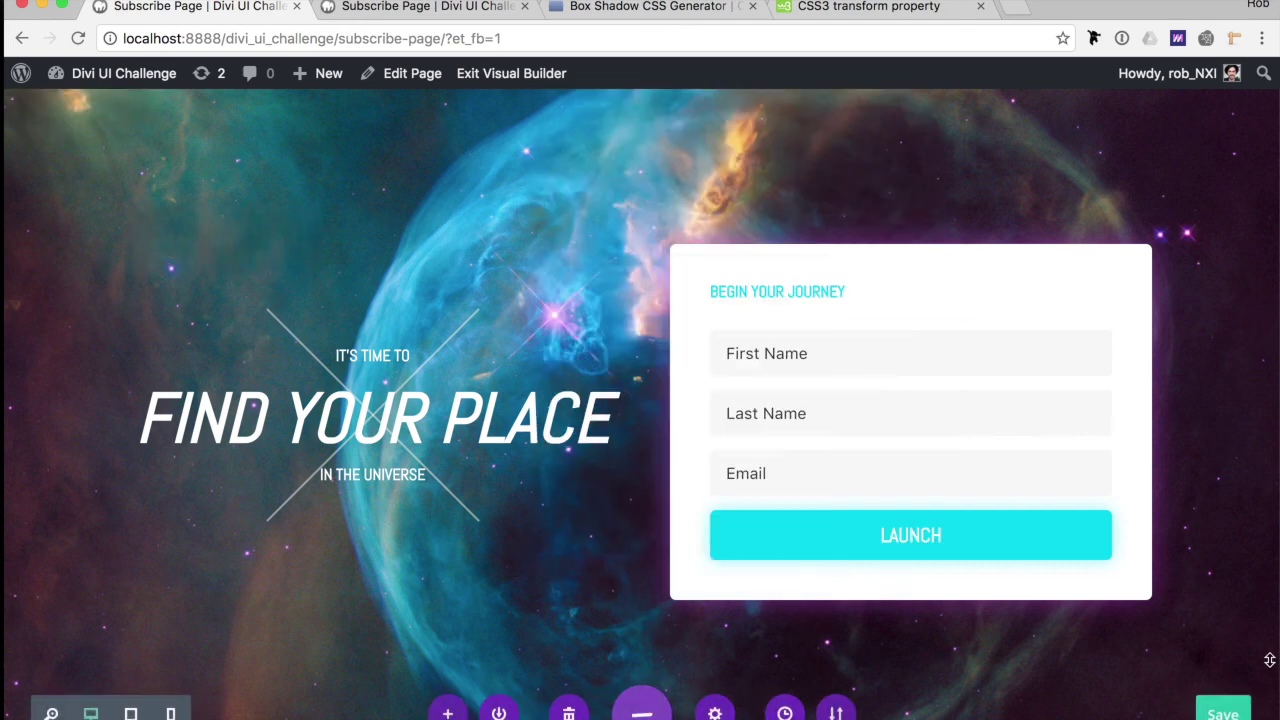
left_click(1222, 712)
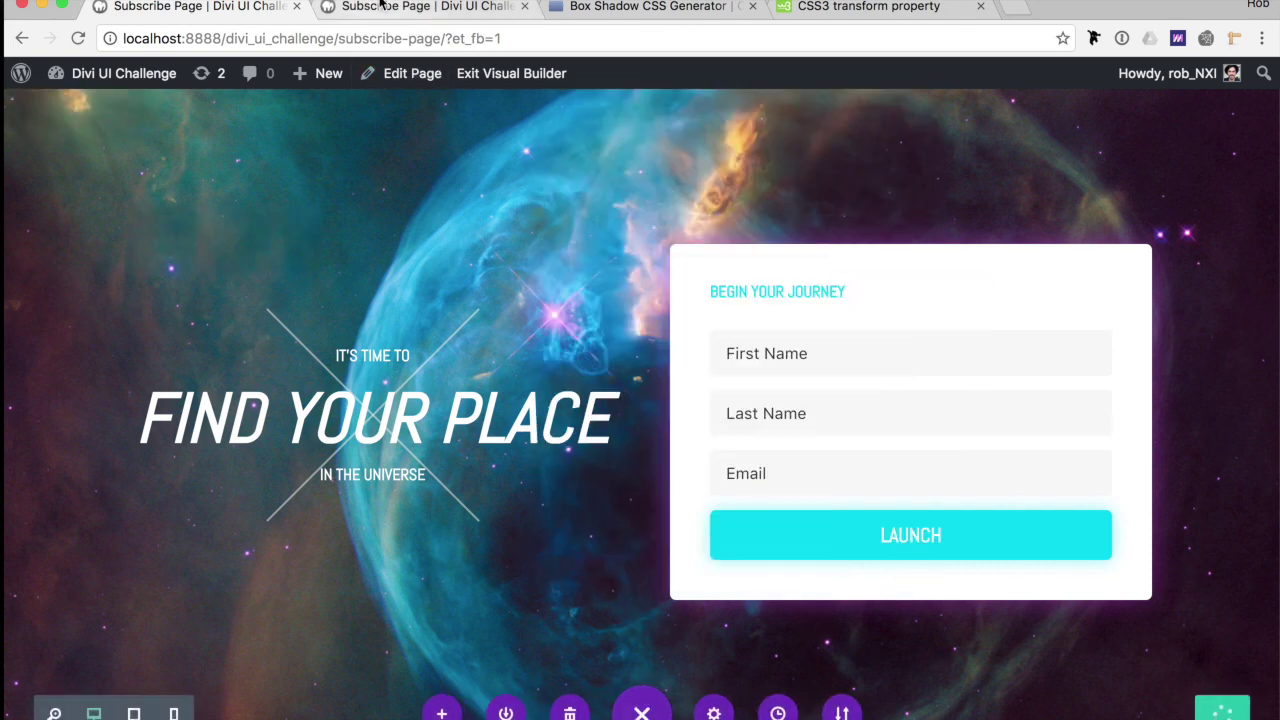